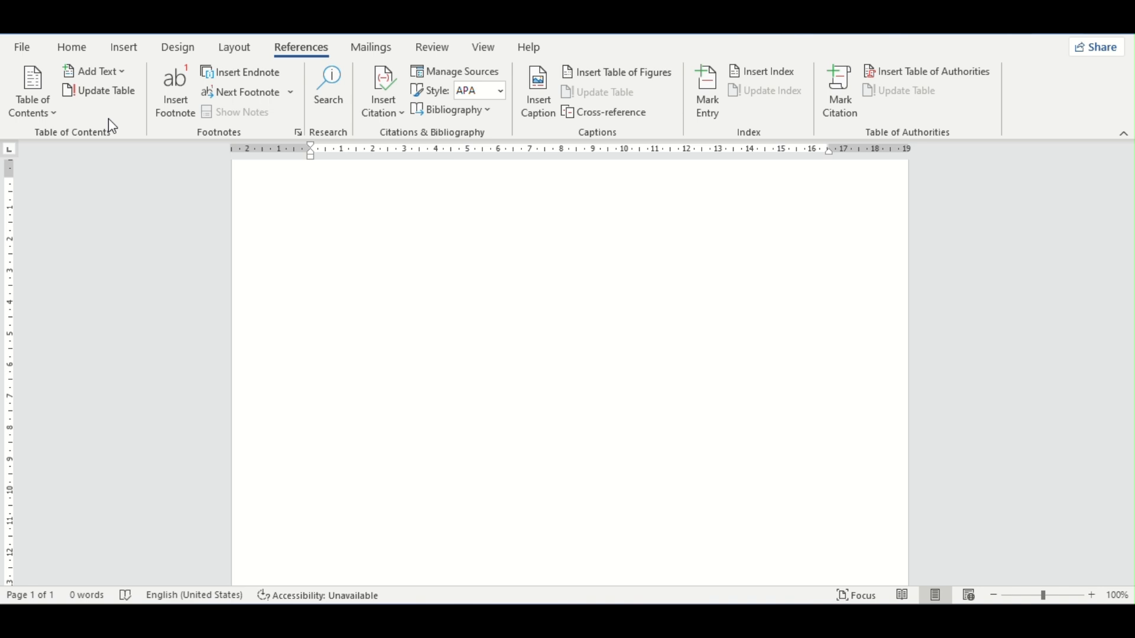
{"action": "scroll", "coordinate": [380, 350], "scroll_direction": "down", "scroll_amount": 10}
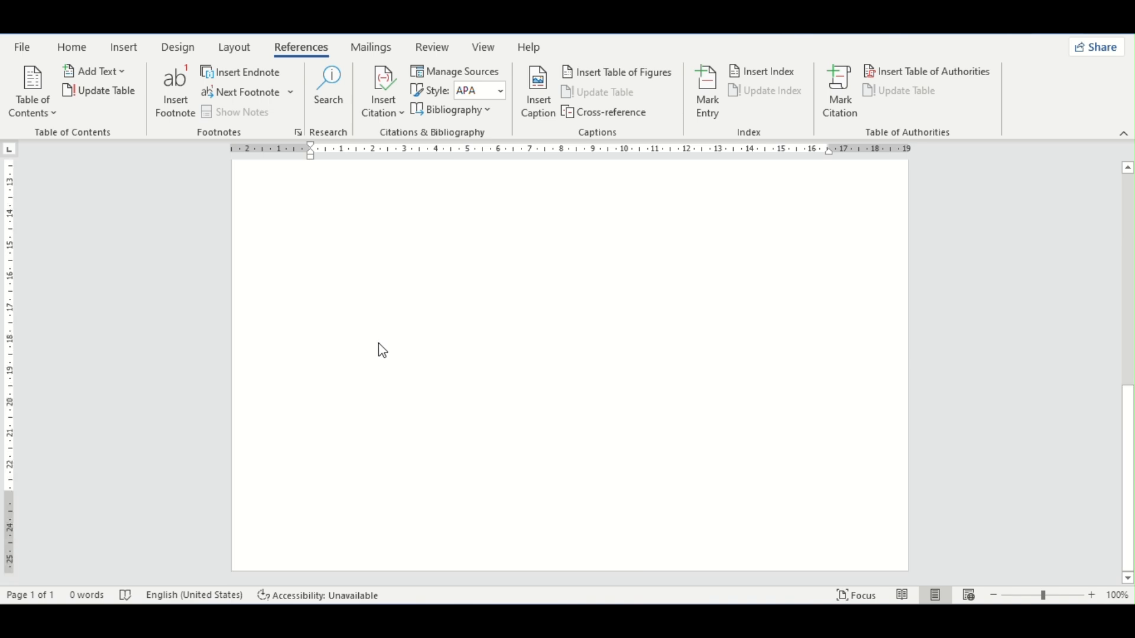
{"action": "scroll", "coordinate": [379, 343], "scroll_direction": "up", "scroll_amount": 3}
{"action": "scroll", "coordinate": [547, 375], "scroll_direction": "down", "scroll_amount": 3}
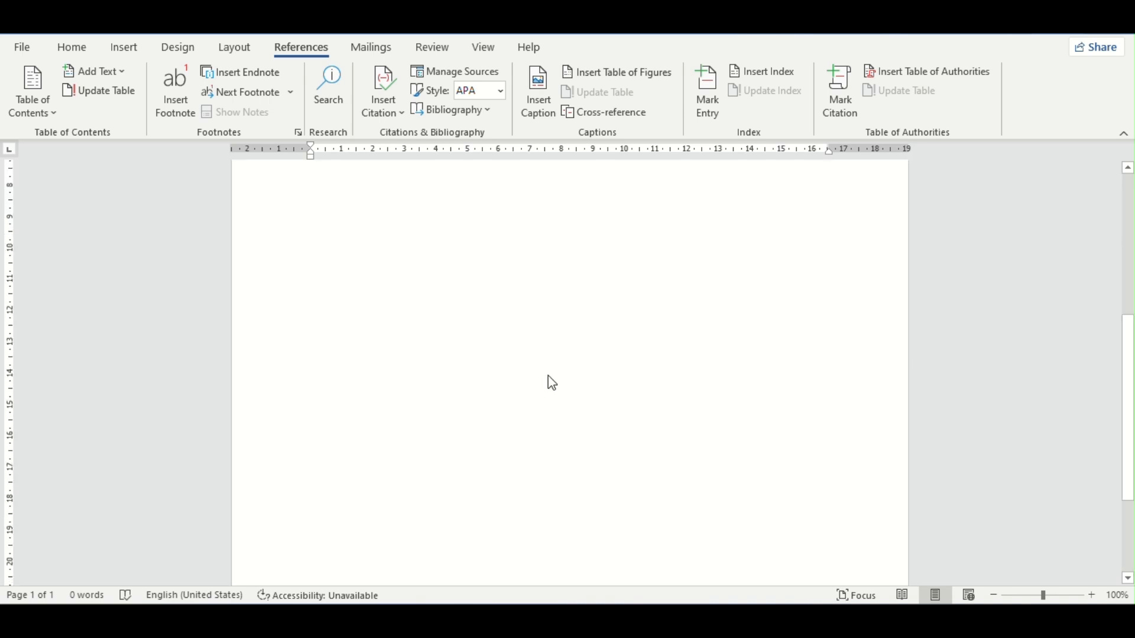
{"action": "scroll", "coordinate": [484, 381], "scroll_direction": "up", "scroll_amount": 10}
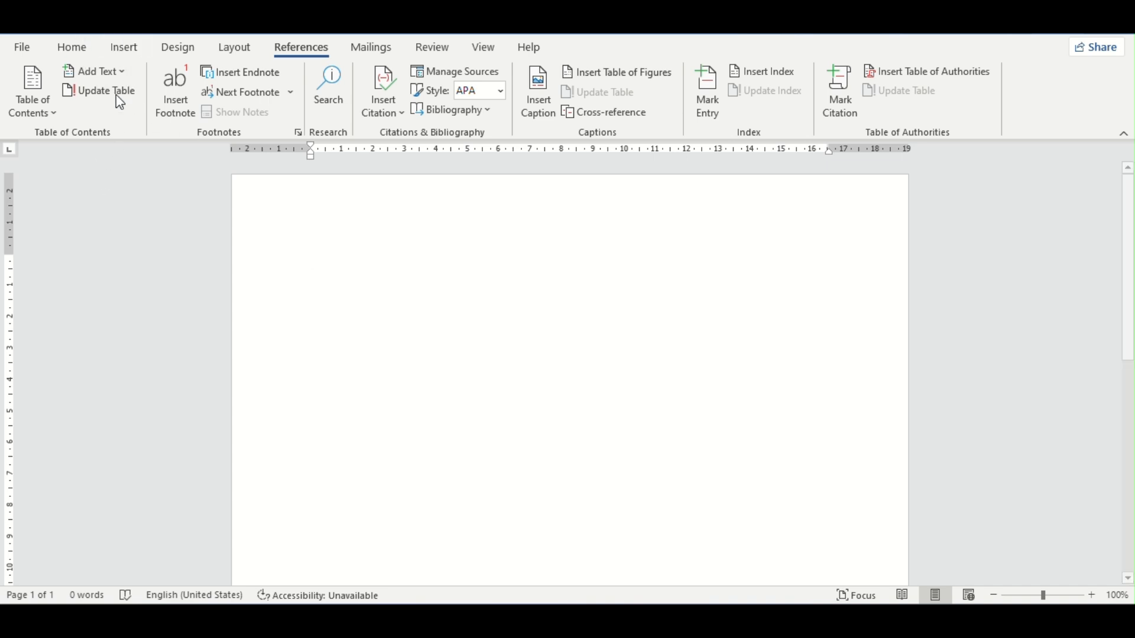
Step: Add a blank page after the first one and enter "Story 1" on it as a Level 1 table-of-contents heading
{"action": "left_click", "coordinate": [124, 46]}
{"action": "left_click", "coordinate": [61, 99]}
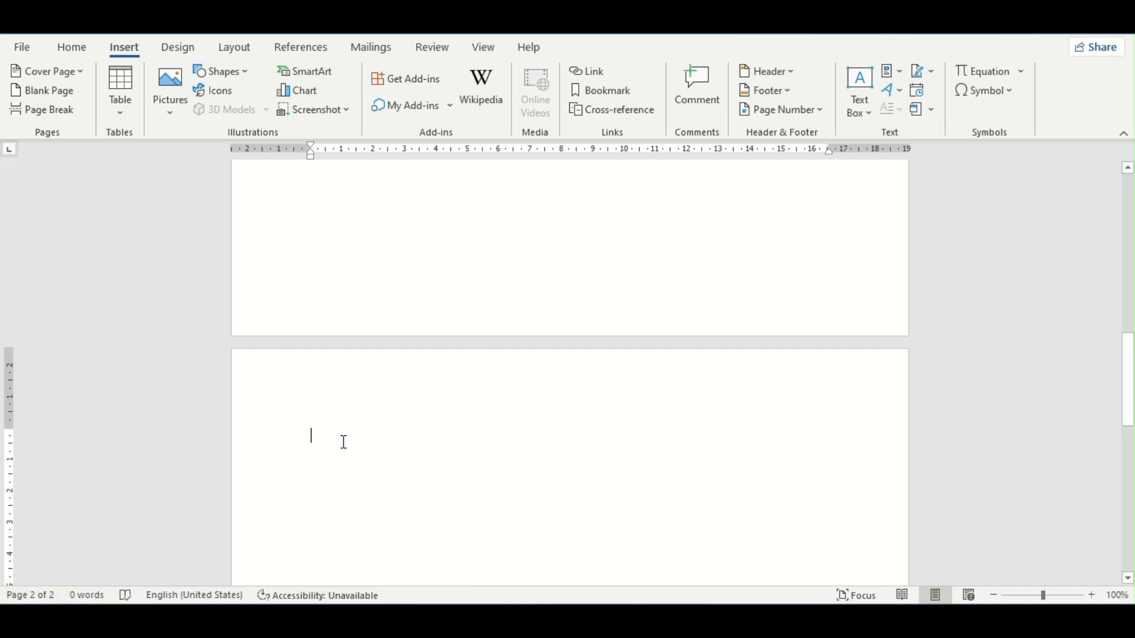
{"action": "left_click", "coordinate": [307, 49]}
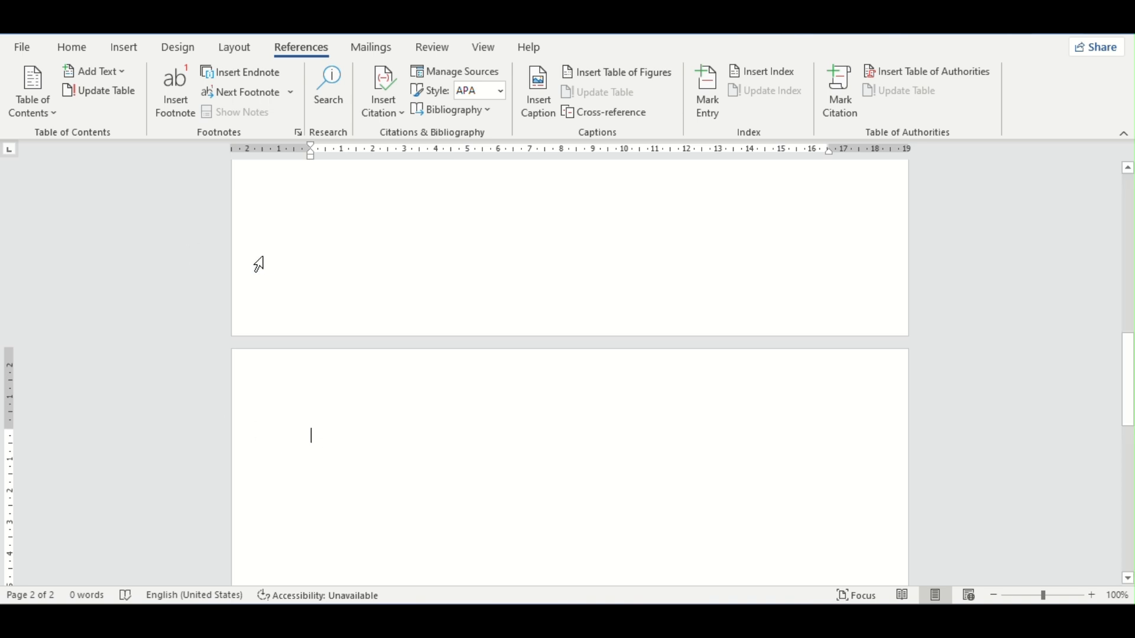
{"action": "left_click", "coordinate": [93, 75]}
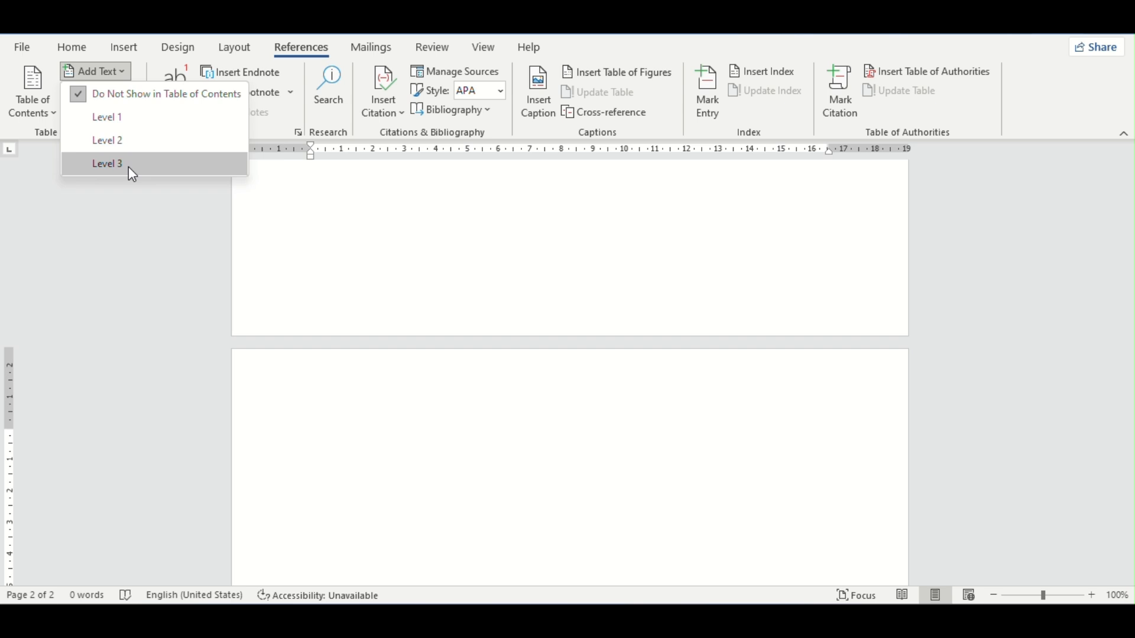
{"action": "left_click", "coordinate": [115, 116]}
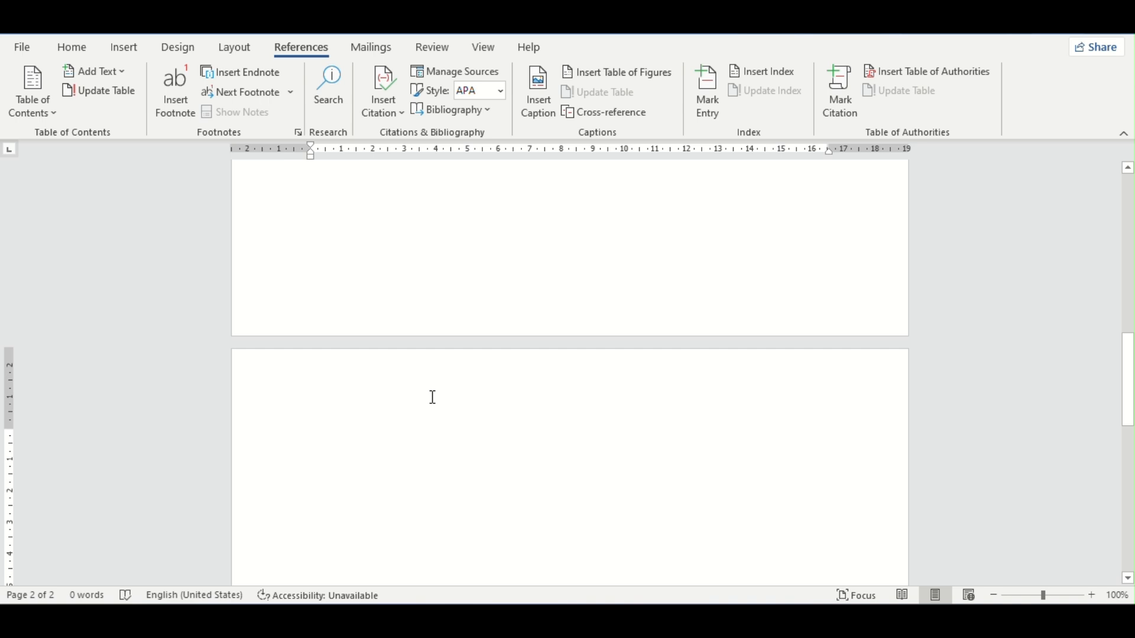
{"action": "type", "text": "story"}
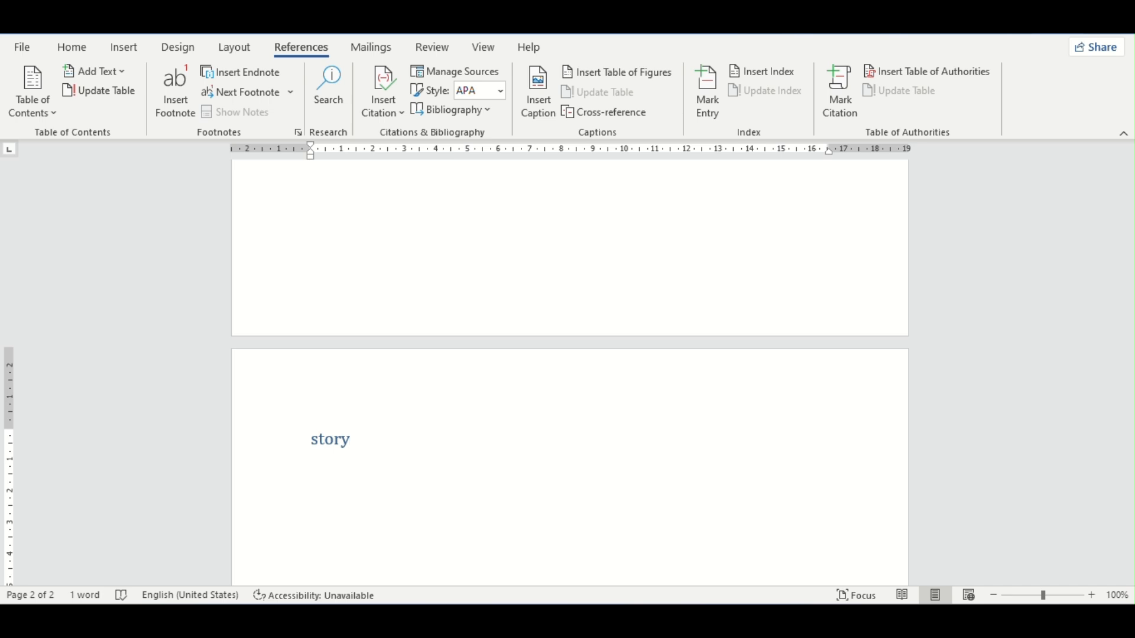
{"action": "type", "text": " 1"}
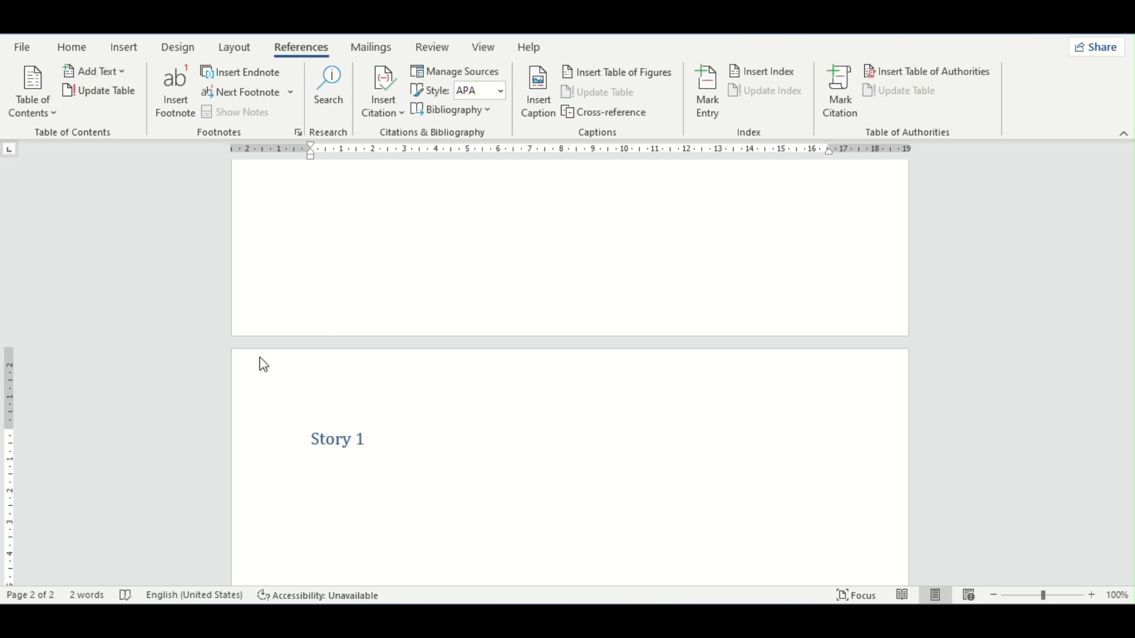
Step: Add another blank page after Story 1 and enter "Story 2" on it as a Level 1 table-of-contents heading
{"action": "left_click", "coordinate": [123, 50]}
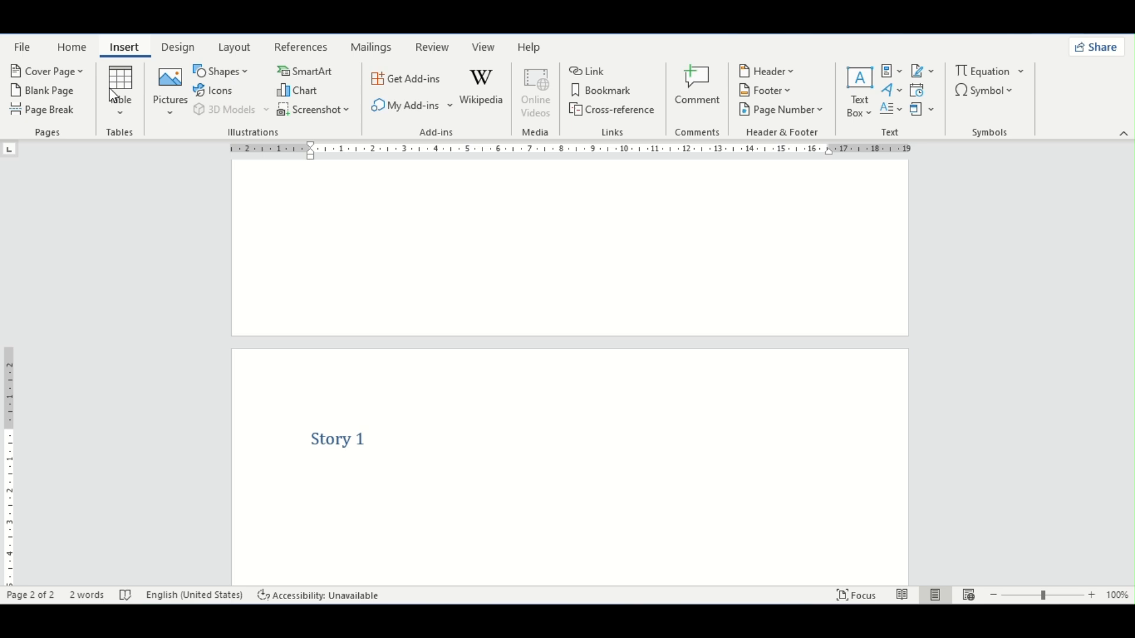
{"action": "left_click", "coordinate": [56, 96]}
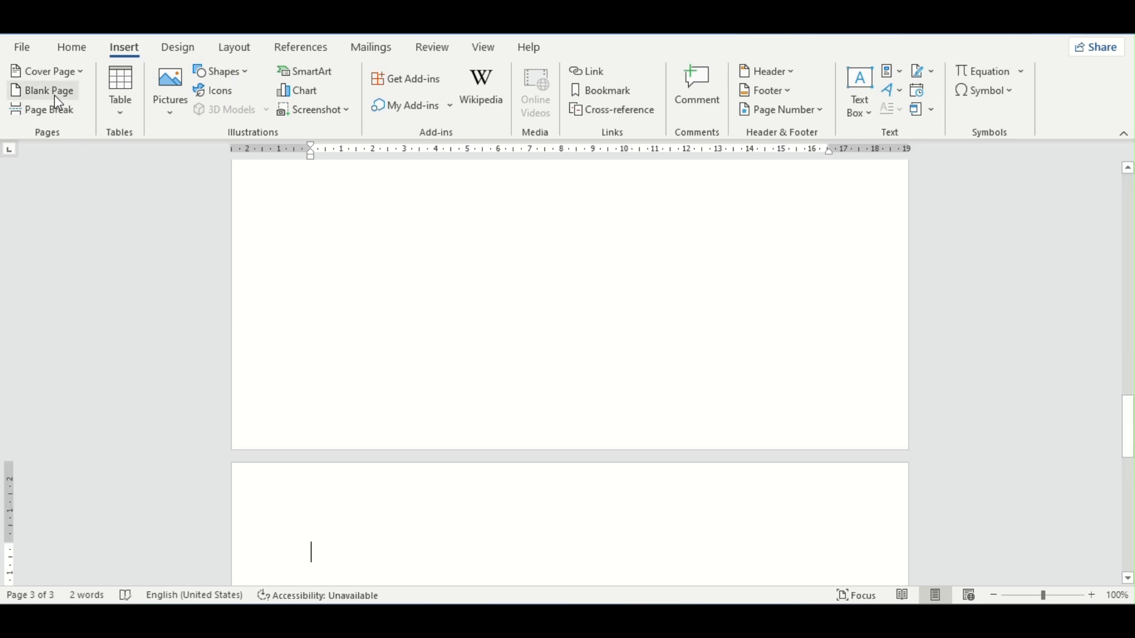
{"action": "left_click", "coordinate": [308, 47]}
{"action": "left_click", "coordinate": [106, 76]}
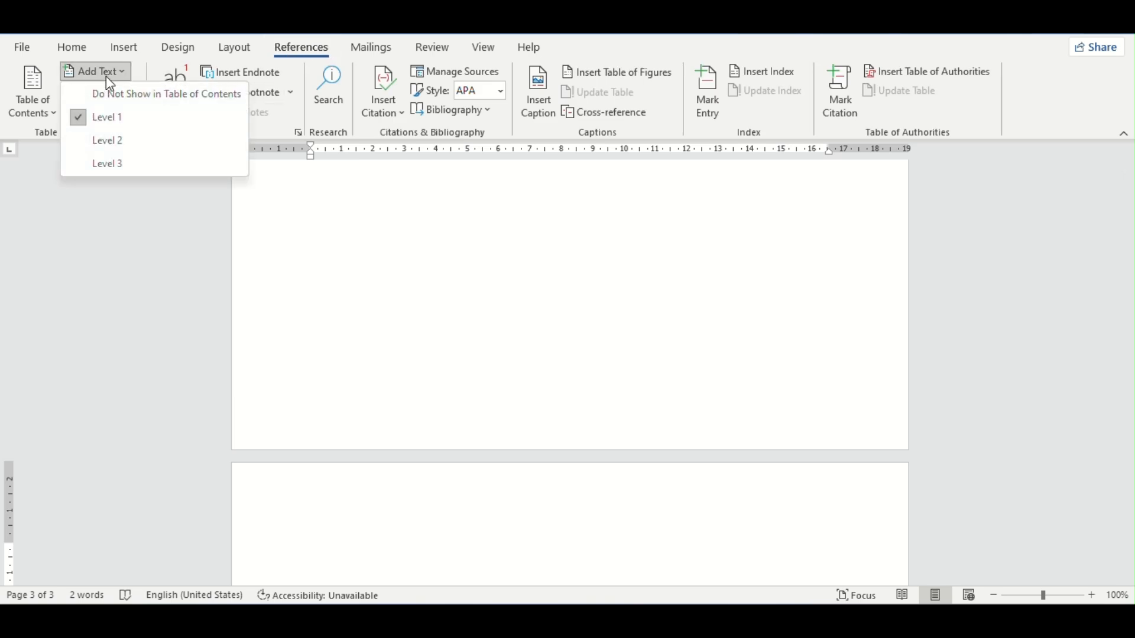
{"action": "left_click", "coordinate": [124, 118]}
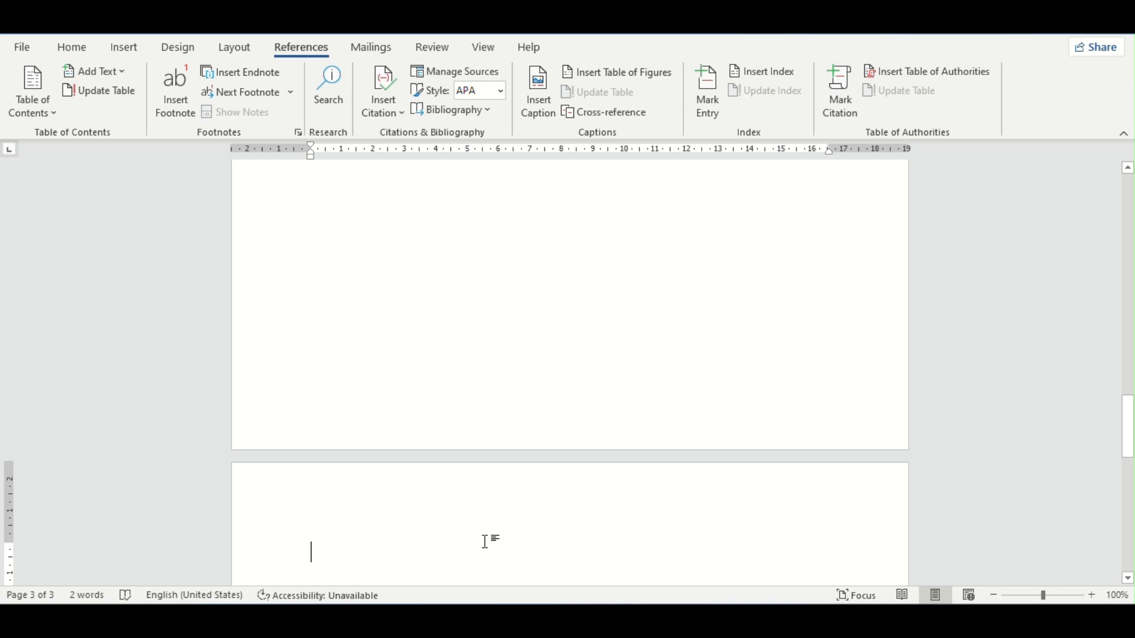
{"action": "type", "text": "stor"}
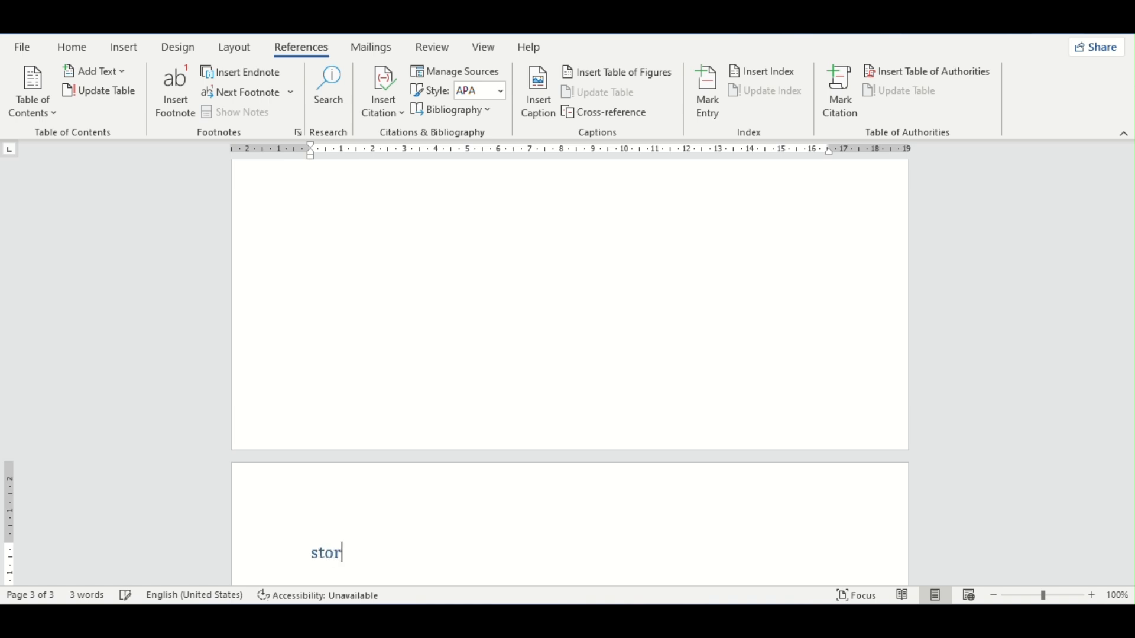
{"action": "type", "text": "y 2"}
{"action": "key", "text": "Return"}
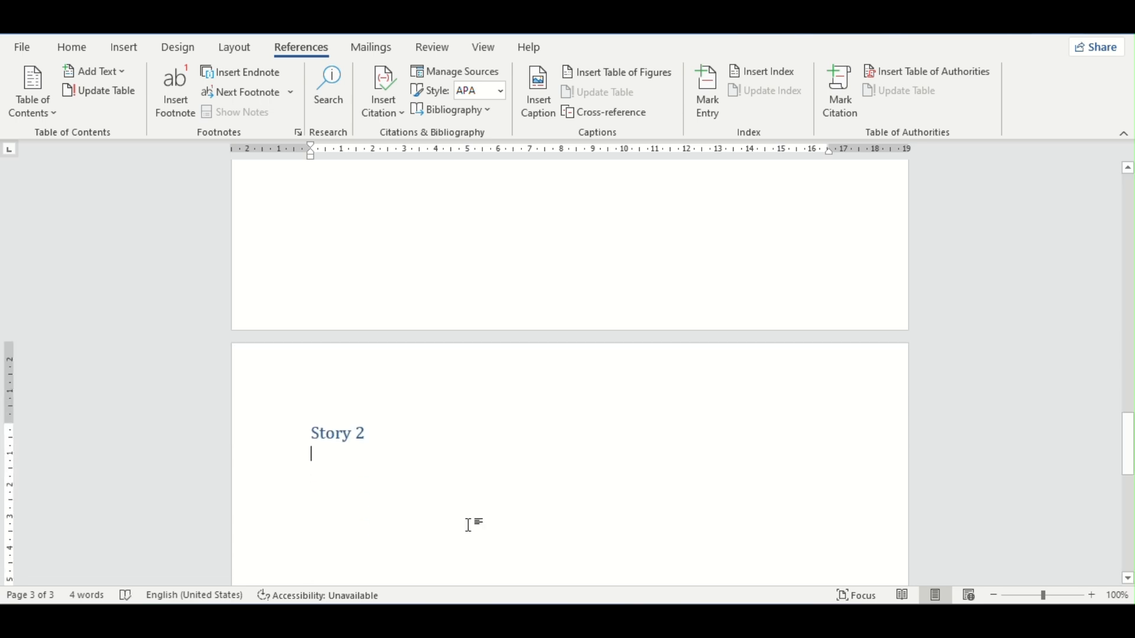
Step: Look over the pages holding the Story 1 and Story 2 headings
{"action": "scroll", "coordinate": [410, 502], "scroll_direction": "up", "scroll_amount": 2}
{"action": "scroll", "coordinate": [410, 502], "scroll_direction": "down", "scroll_amount": 5}
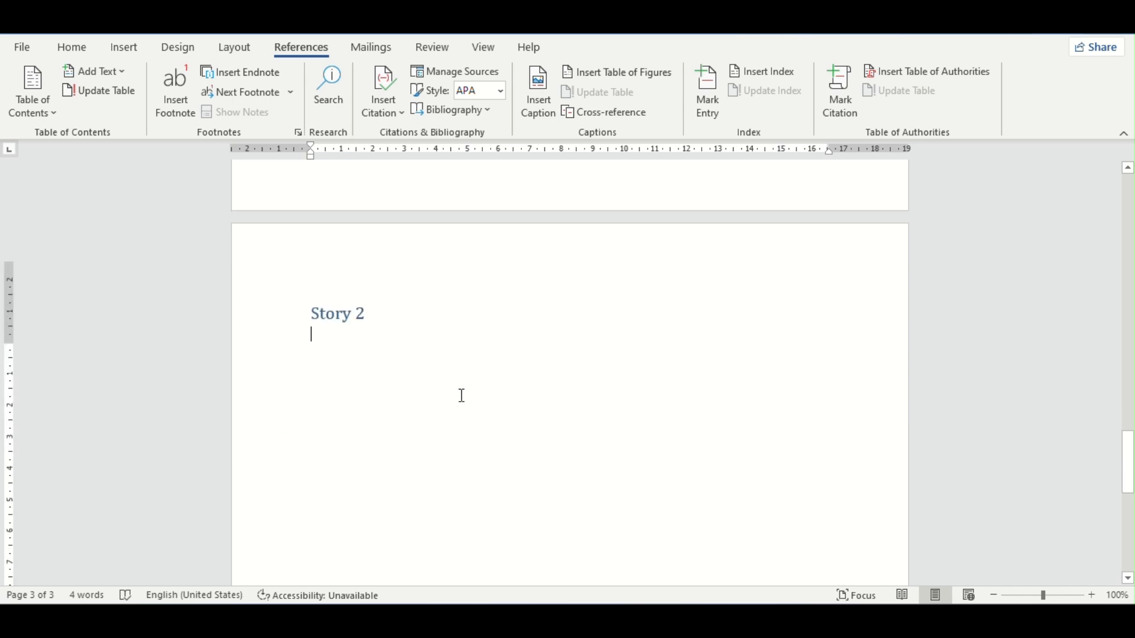
{"action": "scroll", "coordinate": [461, 395], "scroll_direction": "up", "scroll_amount": 10}
{"action": "scroll", "coordinate": [462, 395], "scroll_direction": "up", "scroll_amount": 6}
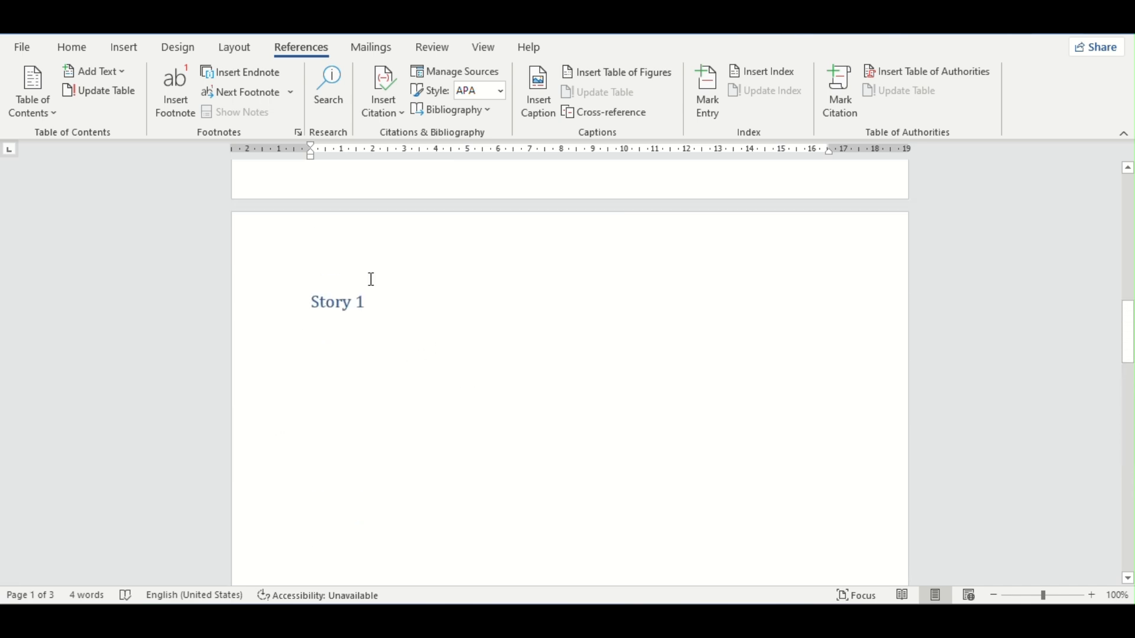
{"action": "scroll", "coordinate": [353, 342], "scroll_direction": "down", "scroll_amount": 10}
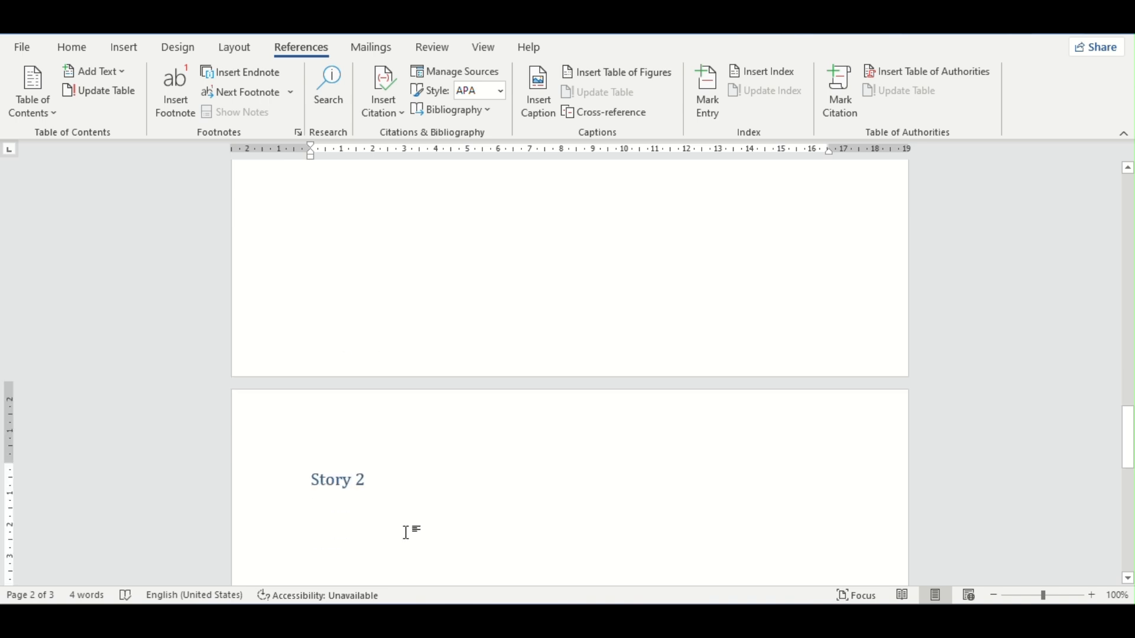
Step: Insert an Automatic Table 1 table of contents below the Story 2 heading
{"action": "left_click", "coordinate": [413, 445]}
{"action": "scroll", "coordinate": [525, 443], "scroll_direction": "up", "scroll_amount": 4}
{"action": "scroll", "coordinate": [525, 443], "scroll_direction": "up", "scroll_amount": 12}
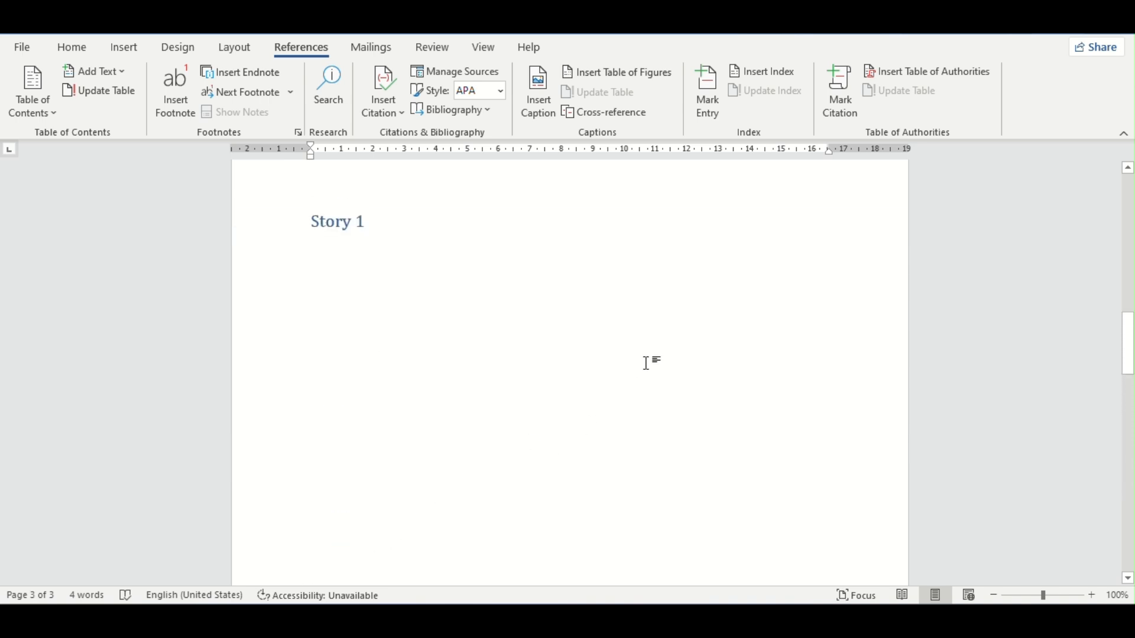
{"action": "scroll", "coordinate": [405, 252], "scroll_direction": "up", "scroll_amount": 3}
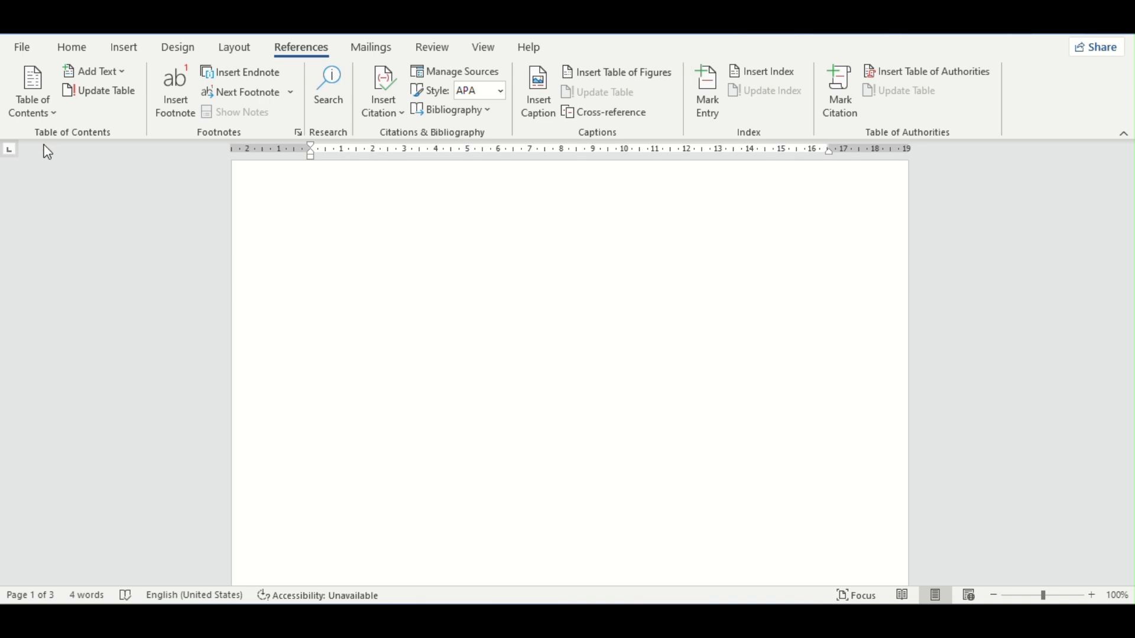
{"action": "left_click", "coordinate": [34, 92]}
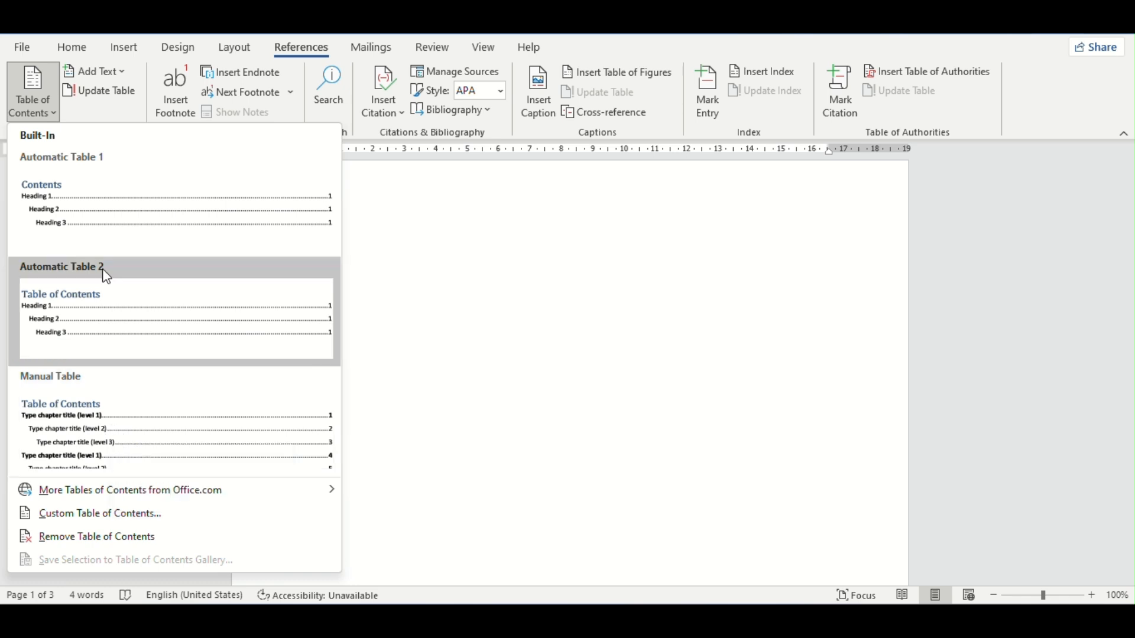
{"action": "left_click", "coordinate": [103, 221]}
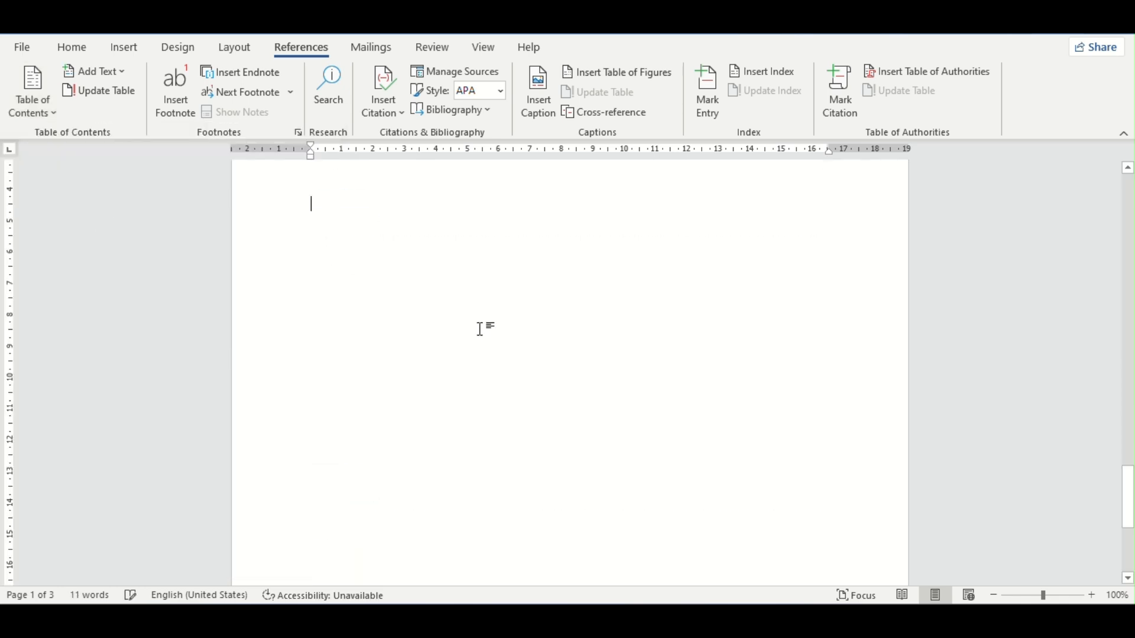
{"action": "scroll", "coordinate": [515, 342], "scroll_direction": "up", "scroll_amount": 5}
{"action": "scroll", "coordinate": [513, 338], "scroll_direction": "up", "scroll_amount": 6}
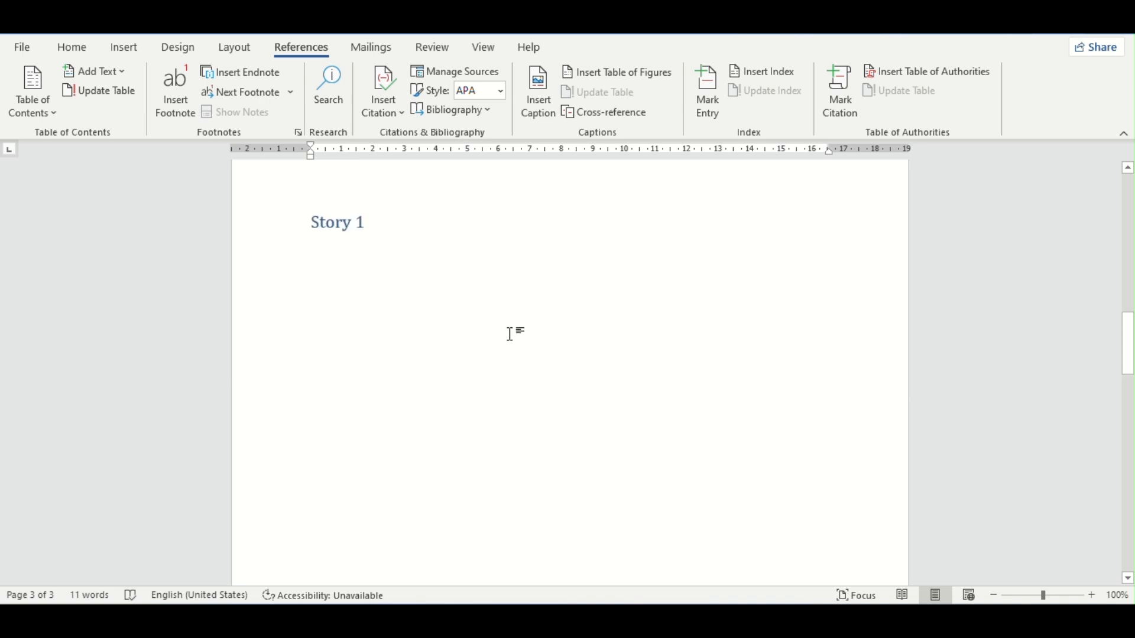
{"action": "scroll", "coordinate": [512, 331], "scroll_direction": "down", "scroll_amount": 8}
{"action": "scroll", "coordinate": [511, 326], "scroll_direction": "down", "scroll_amount": 3}
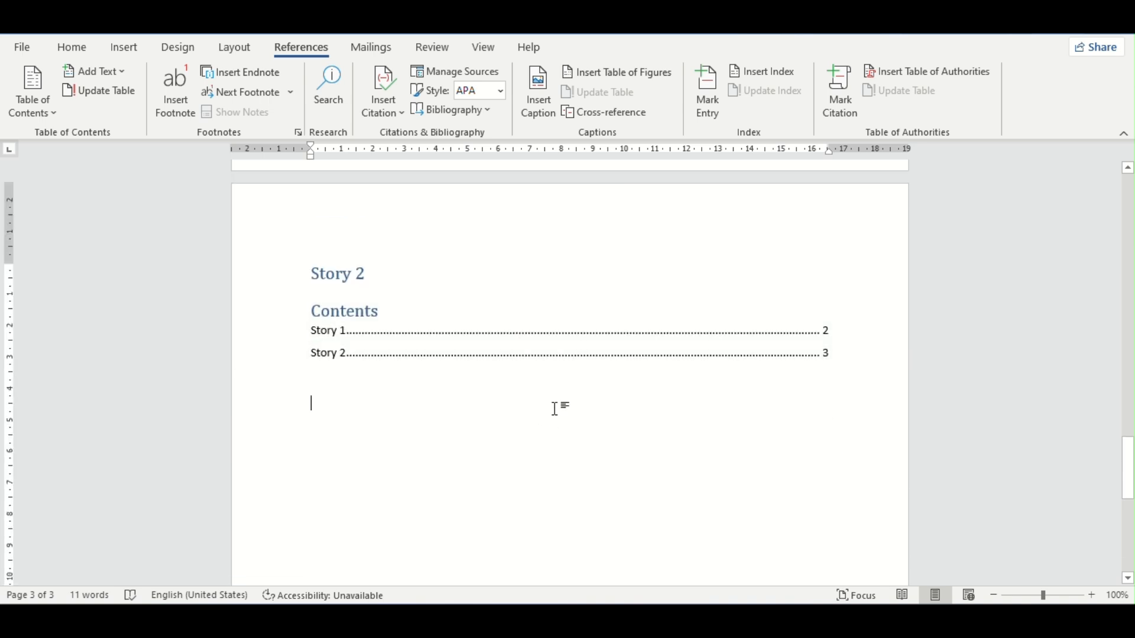
Step: Delete the table of contents below the Story 2 heading, keeping the heading text as "Story 2"
{"action": "left_click", "coordinate": [612, 335]}
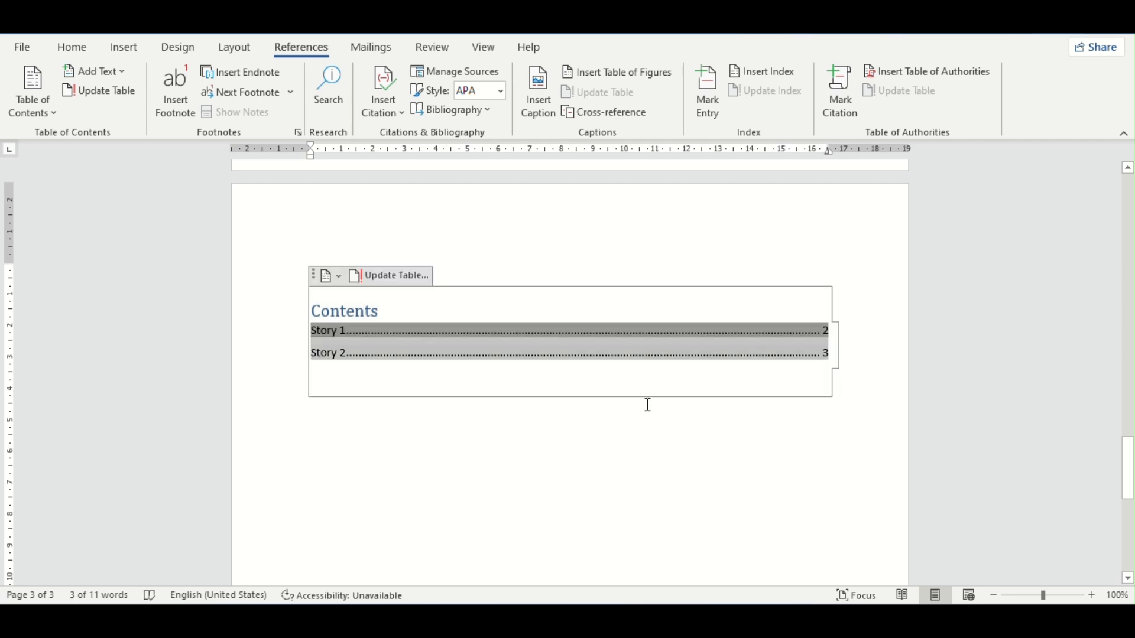
{"action": "key", "text": "ctrl+a"}
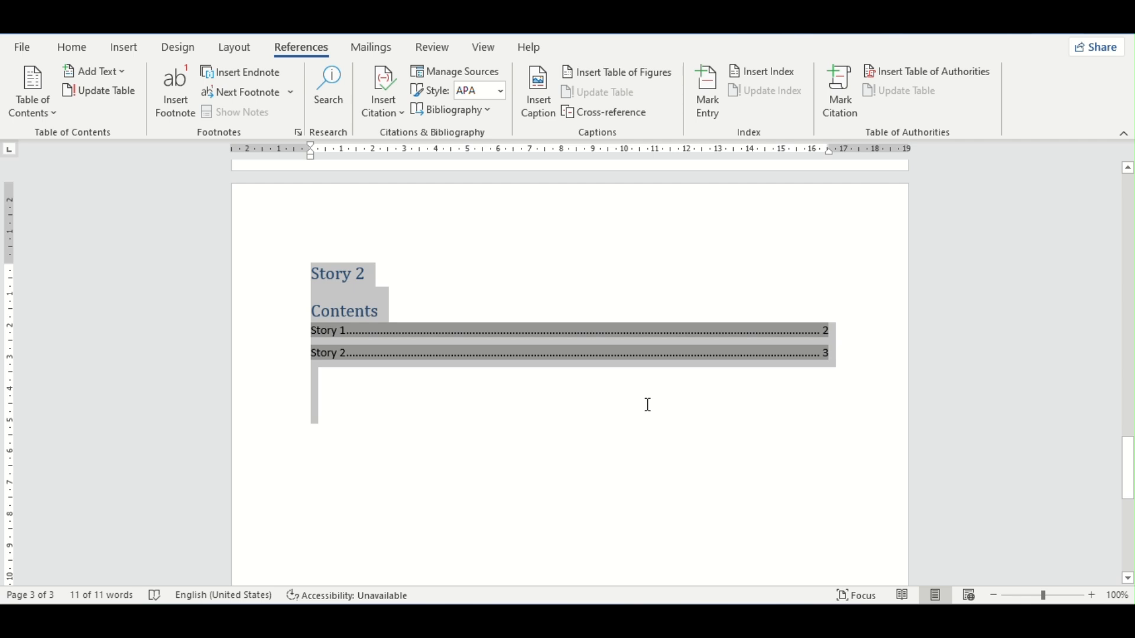
{"action": "left_click", "coordinate": [582, 471]}
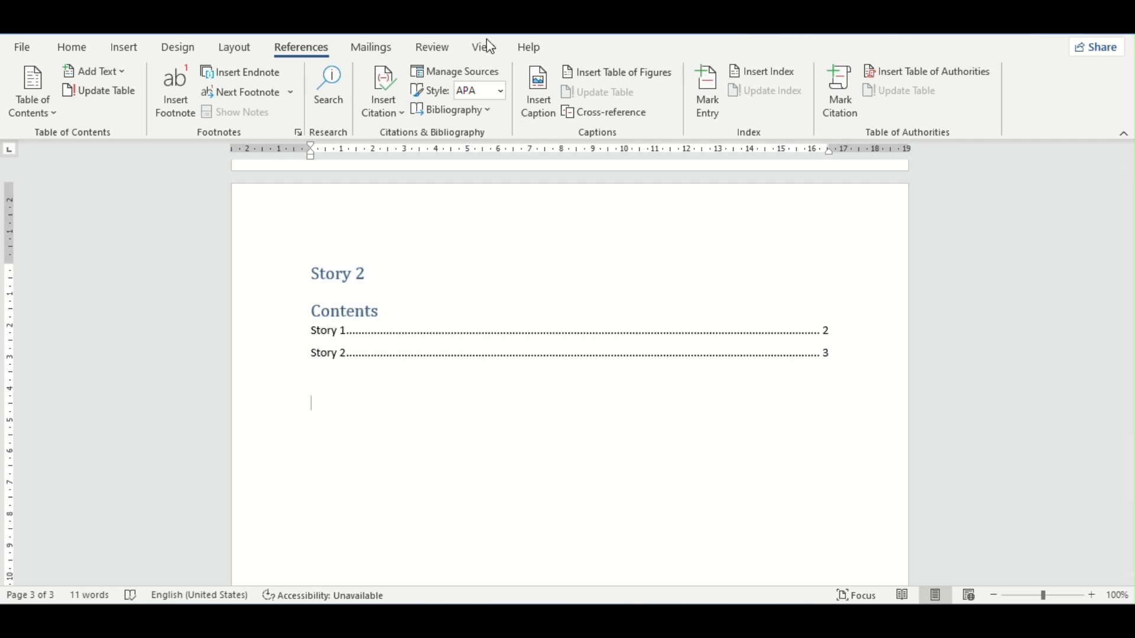
{"action": "left_click", "coordinate": [486, 393]}
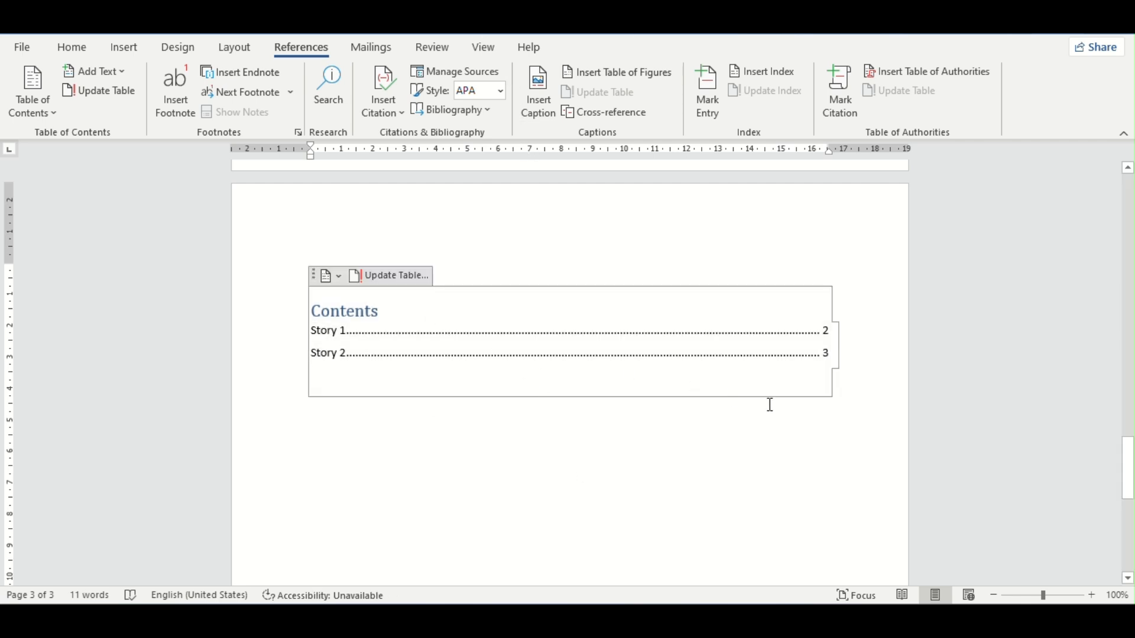
{"action": "key", "text": "BackSpace"}
{"action": "key", "text": "BackSpace"}
{"action": "key", "text": "BackSpace"}
{"action": "key", "text": "BackSpace"}
{"action": "key", "text": "BackSpace"}
{"action": "key", "text": "BackSpace"}
{"action": "key", "text": "BackSpace"}
{"action": "key", "text": "BackSpace"}
{"action": "key", "text": "BackSpace"}
{"action": "key", "text": "BackSpace"}
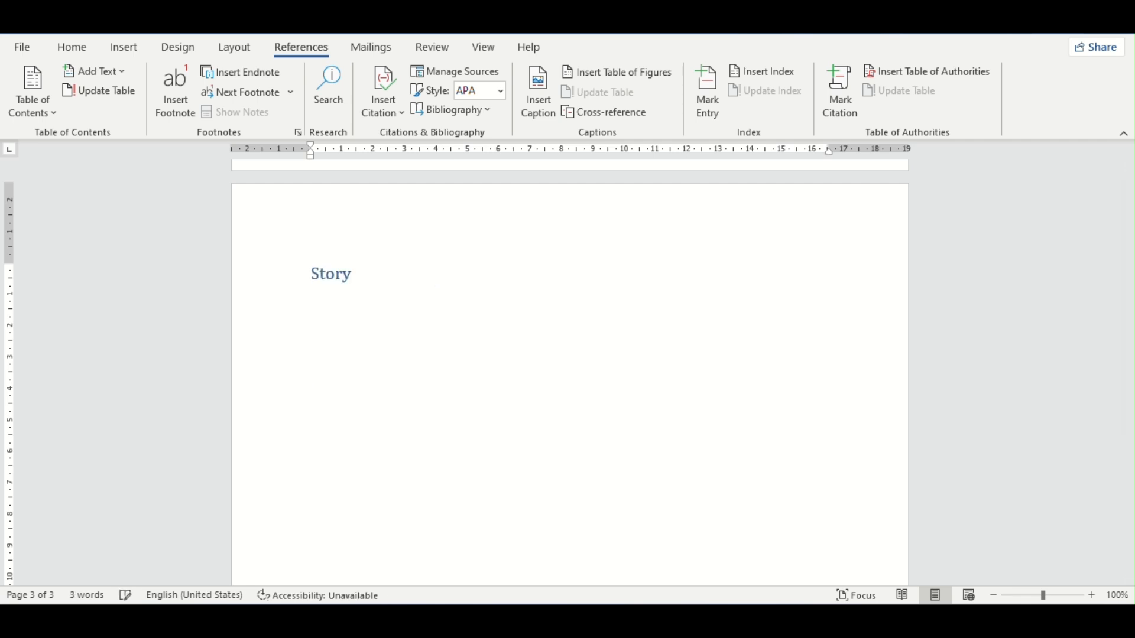
{"action": "type", "text": "2"}
Step: Insert an Automatic Table 1 table of contents on the blank first page
{"action": "scroll", "coordinate": [714, 390], "scroll_direction": "down", "scroll_amount": 3}
{"action": "scroll", "coordinate": [714, 390], "scroll_direction": "up", "scroll_amount": 20}
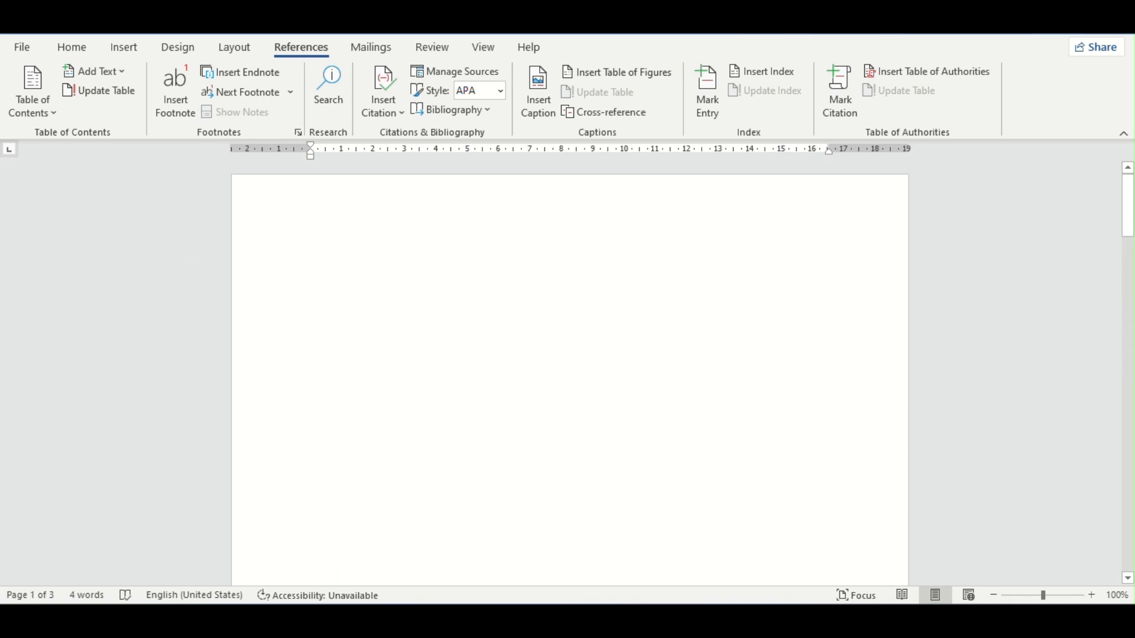
{"action": "left_click", "coordinate": [300, 344]}
{"action": "left_click", "coordinate": [601, 308]}
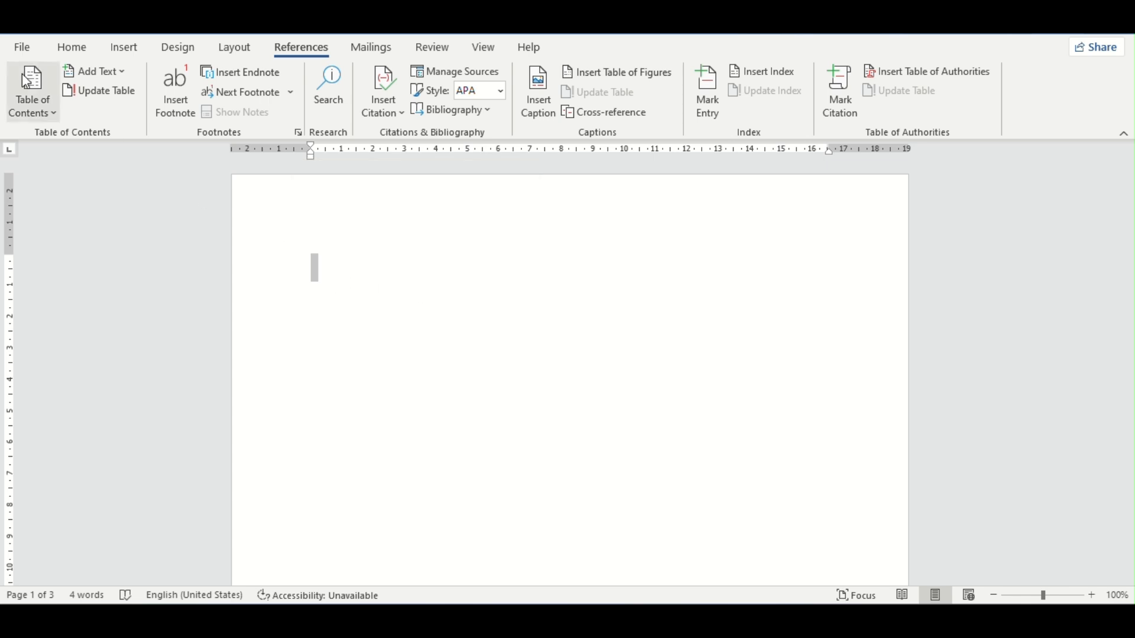
{"action": "left_click", "coordinate": [32, 89]}
{"action": "left_click", "coordinate": [76, 224]}
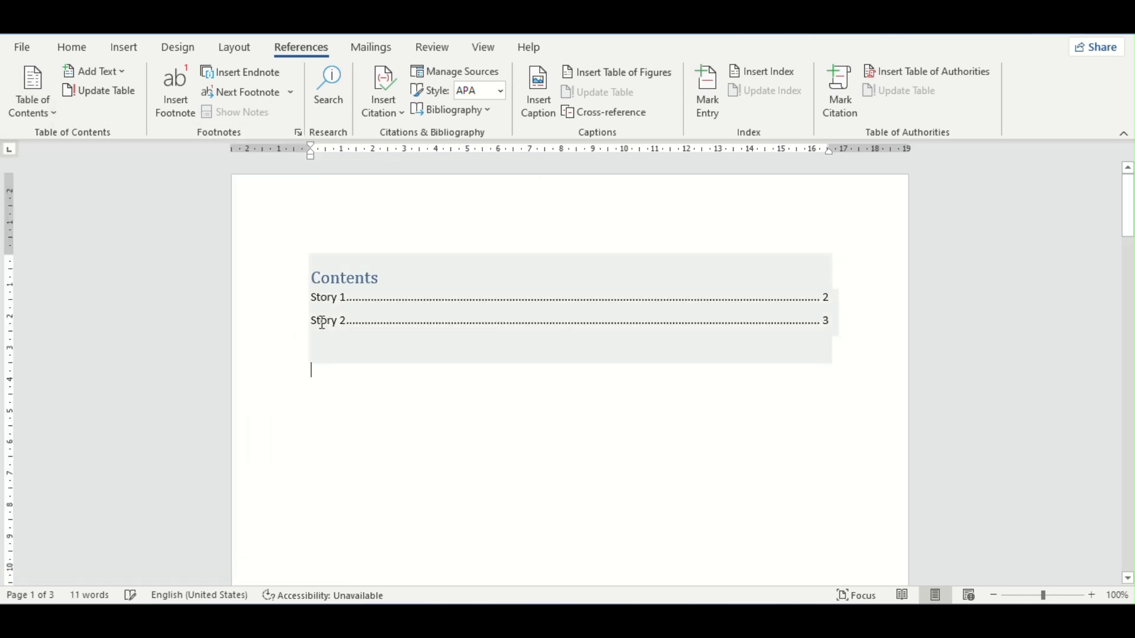
{"action": "left_click", "coordinate": [55, 113]}
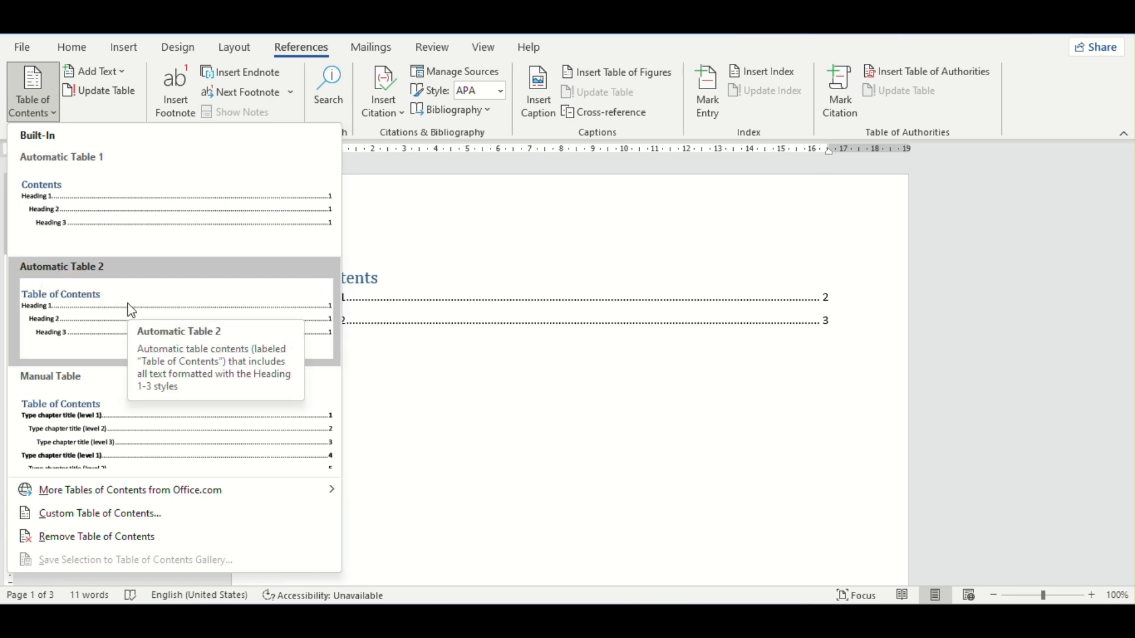
{"action": "left_click", "coordinate": [69, 229]}
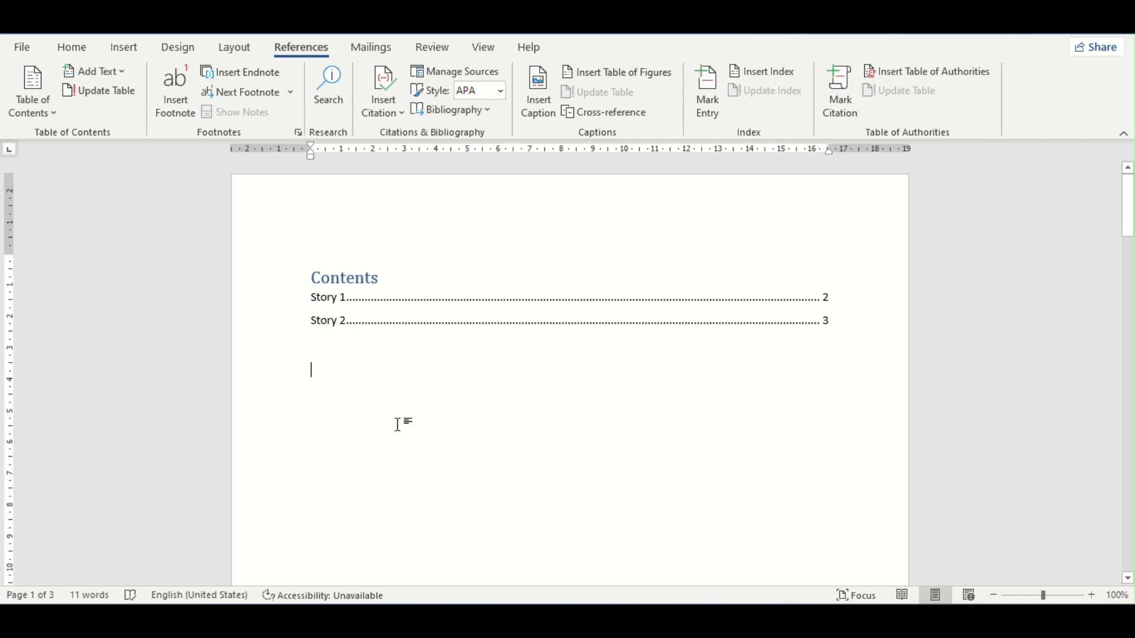
{"action": "scroll", "coordinate": [425, 340], "scroll_direction": "down", "scroll_amount": 5}
{"action": "scroll", "coordinate": [592, 266], "scroll_direction": "up", "scroll_amount": 5}
{"action": "scroll", "coordinate": [1044, 318], "scroll_direction": "down", "scroll_amount": 15}
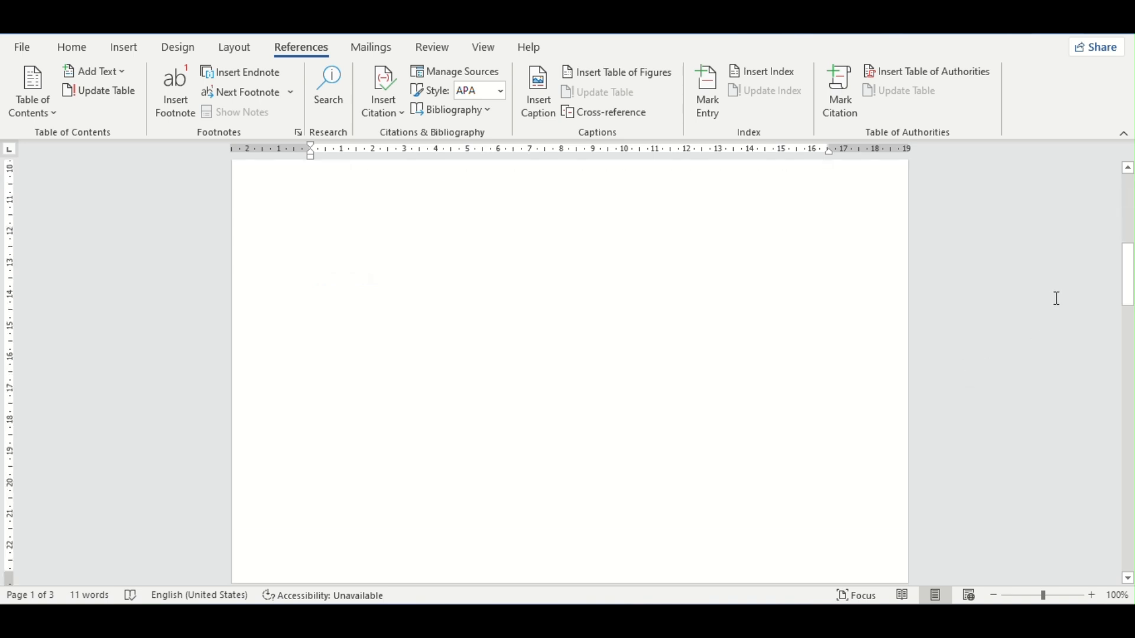
Step: Insert a page break below the Story 1 heading on page 2
{"action": "scroll", "coordinate": [998, 345], "scroll_direction": "down", "scroll_amount": 4}
{"action": "scroll", "coordinate": [805, 358], "scroll_direction": "up", "scroll_amount": 4}
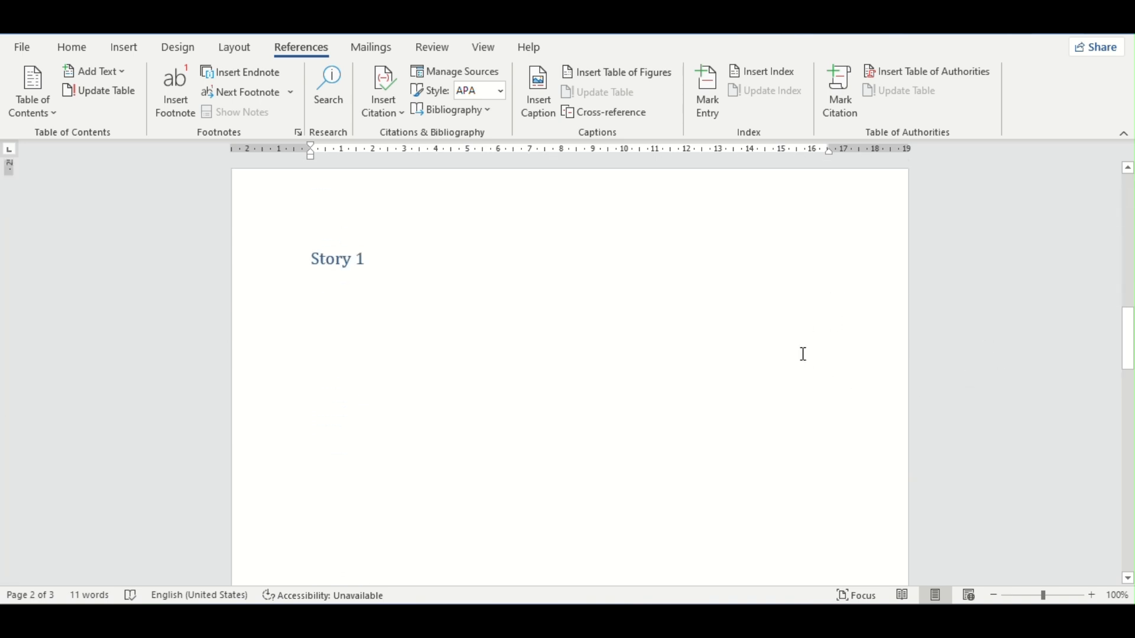
{"action": "left_click", "coordinate": [425, 473]}
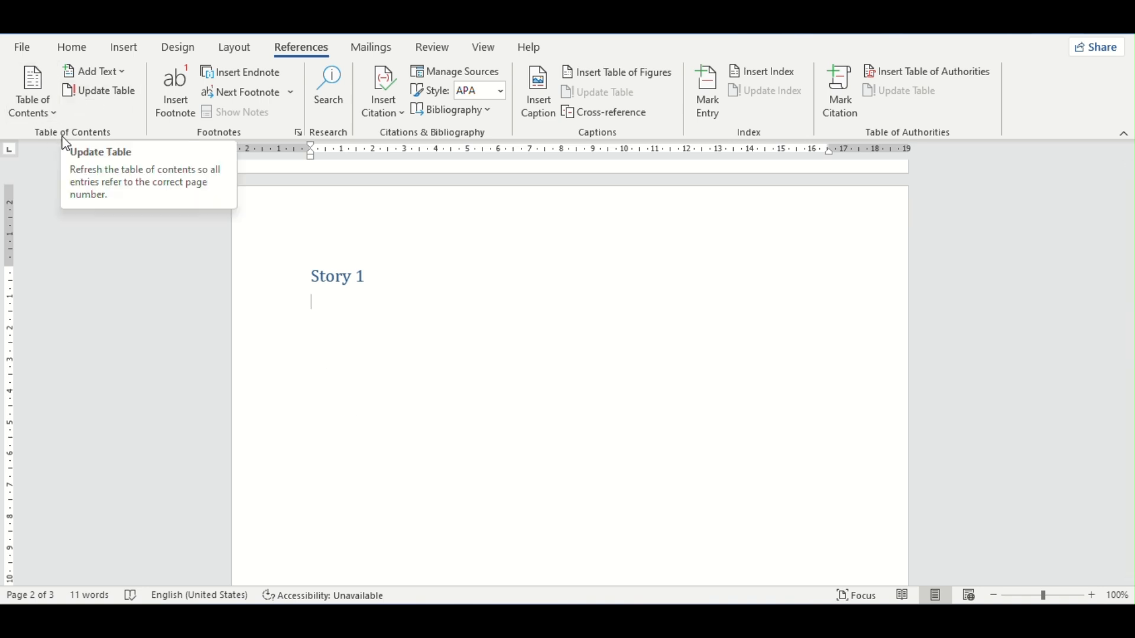
{"action": "left_click", "coordinate": [108, 55]}
{"action": "left_click", "coordinate": [41, 110]}
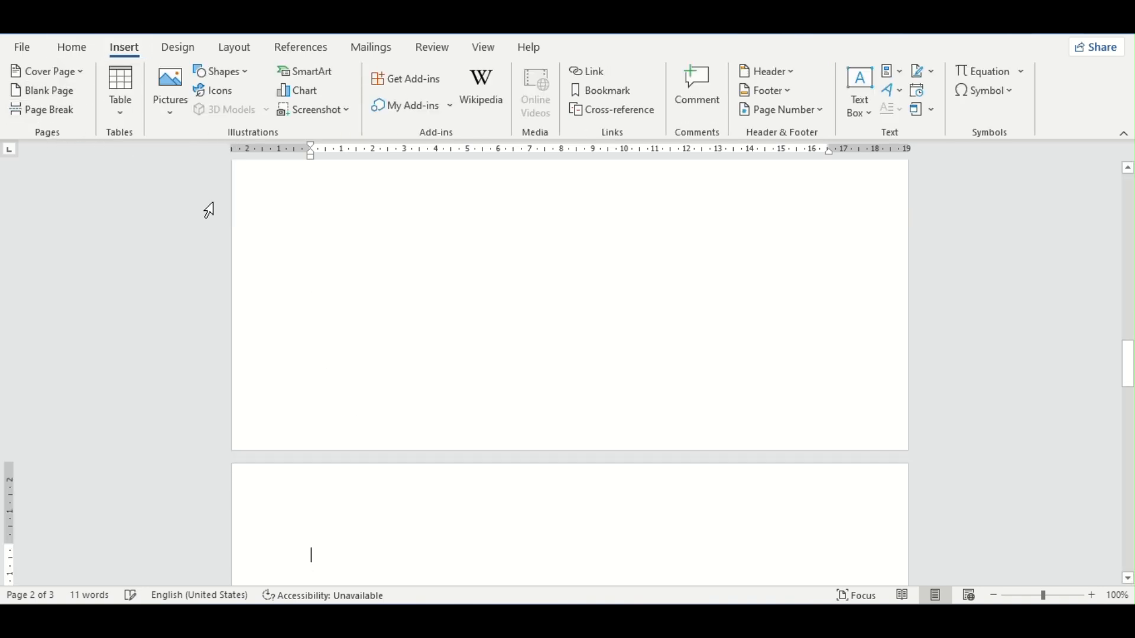
Step: Update the entire table of contents on the first page
{"action": "scroll", "coordinate": [464, 322], "scroll_direction": "up", "scroll_amount": 3}
{"action": "scroll", "coordinate": [458, 313], "scroll_direction": "up", "scroll_amount": 14}
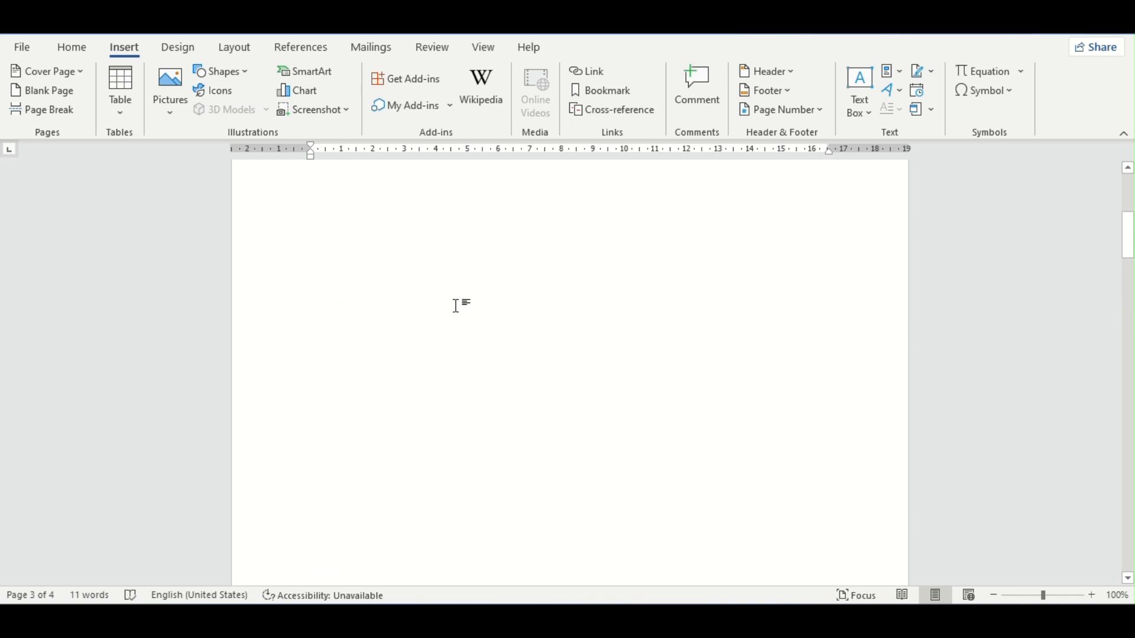
{"action": "scroll", "coordinate": [452, 302], "scroll_direction": "down", "scroll_amount": 7}
{"action": "scroll", "coordinate": [451, 297], "scroll_direction": "down", "scroll_amount": 10}
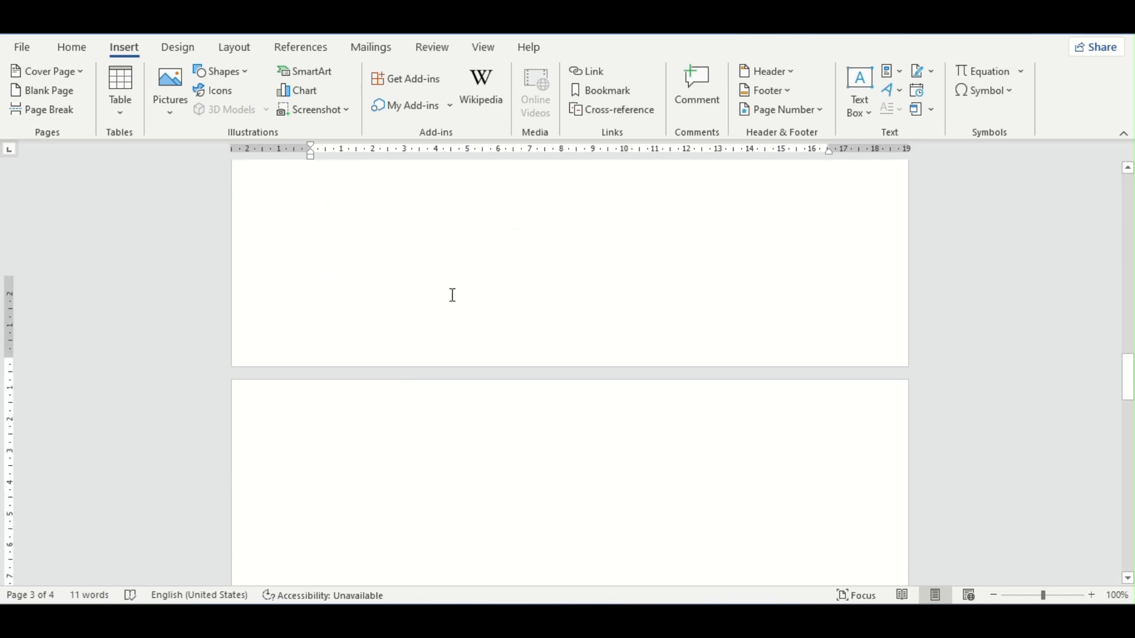
{"action": "scroll", "coordinate": [453, 296], "scroll_direction": "up", "scroll_amount": 8}
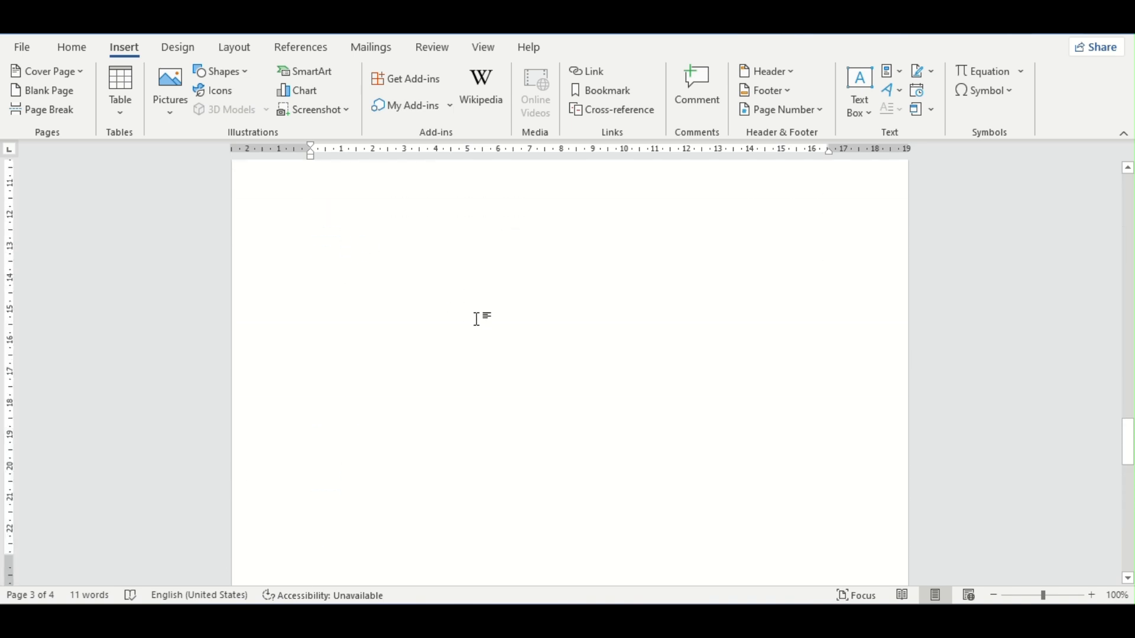
{"action": "scroll", "coordinate": [508, 266], "scroll_direction": "up", "scroll_amount": 15}
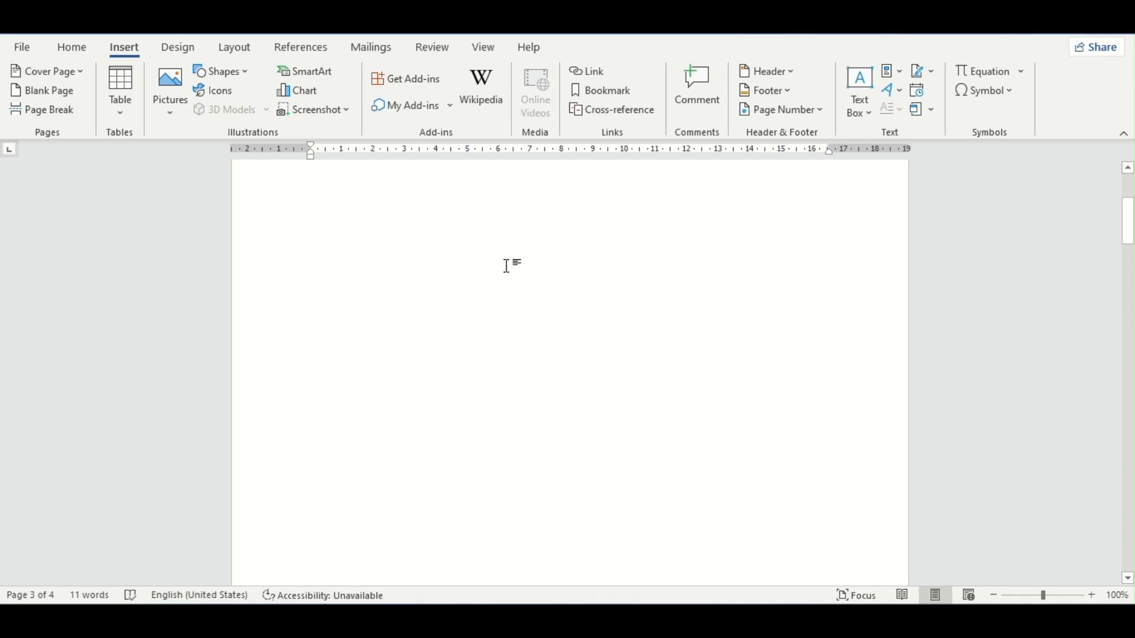
{"action": "left_click", "coordinate": [831, 311]}
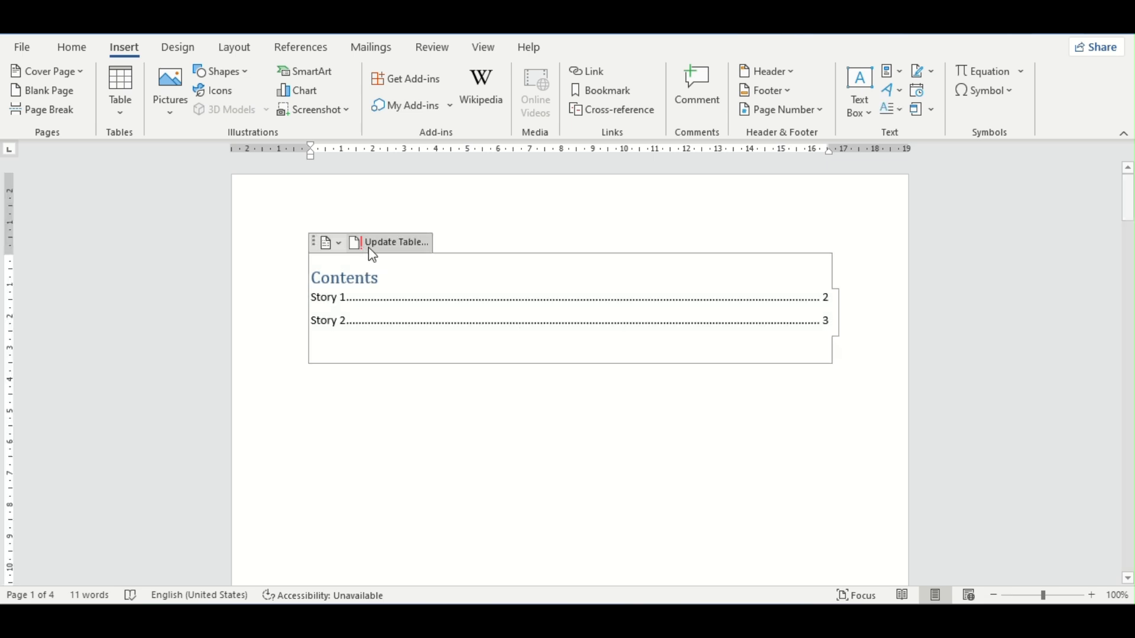
{"action": "left_click", "coordinate": [374, 243]}
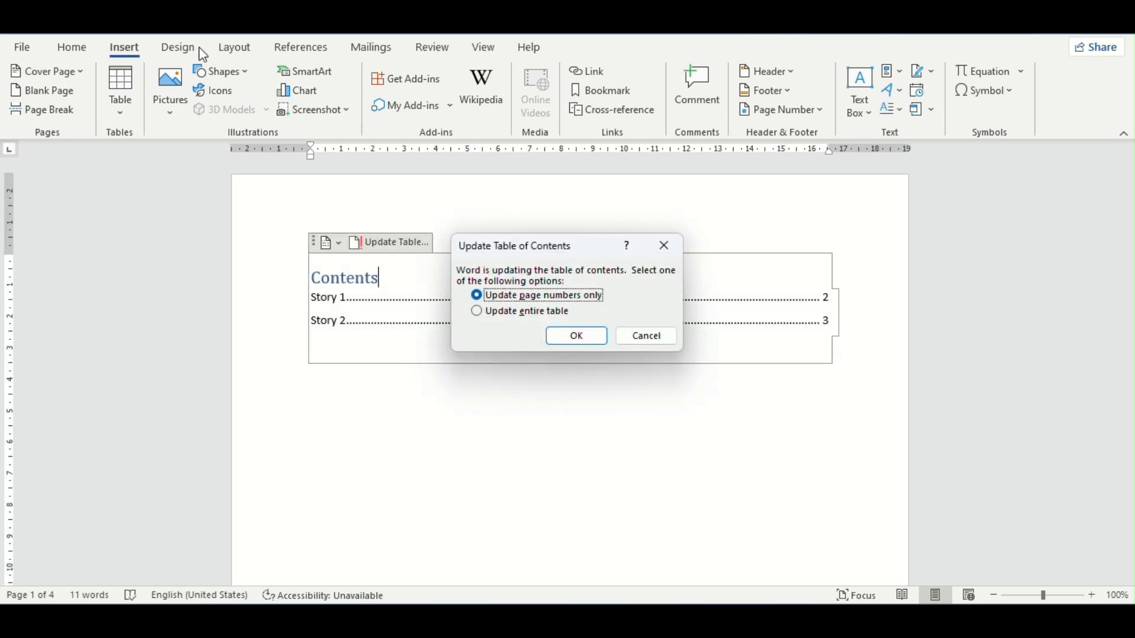
{"action": "left_click", "coordinate": [538, 318]}
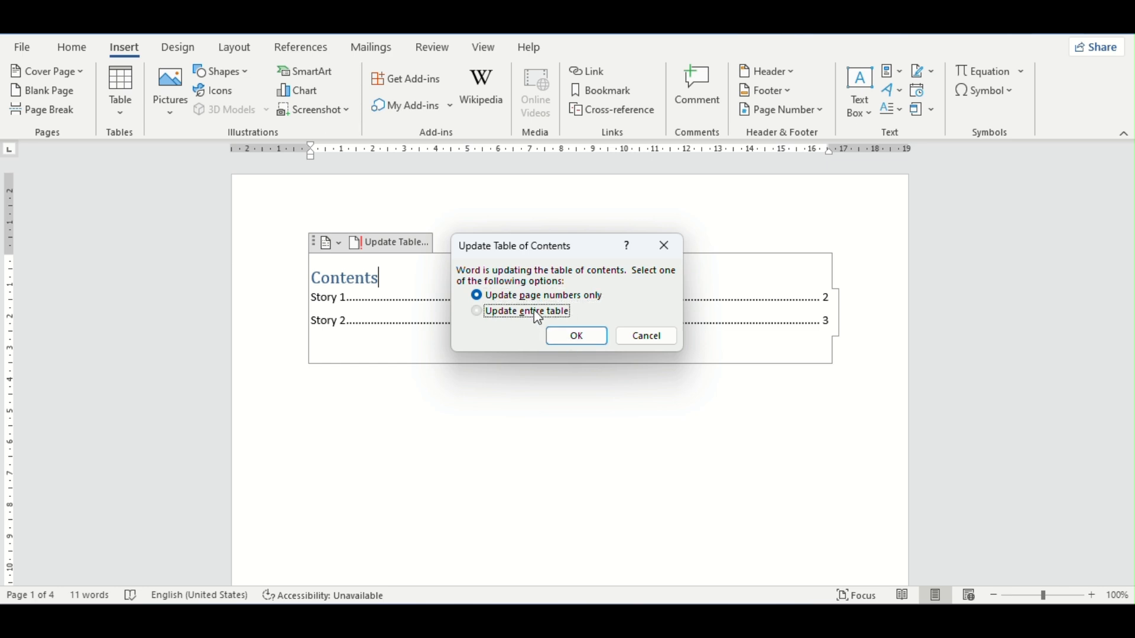
{"action": "left_click", "coordinate": [577, 336]}
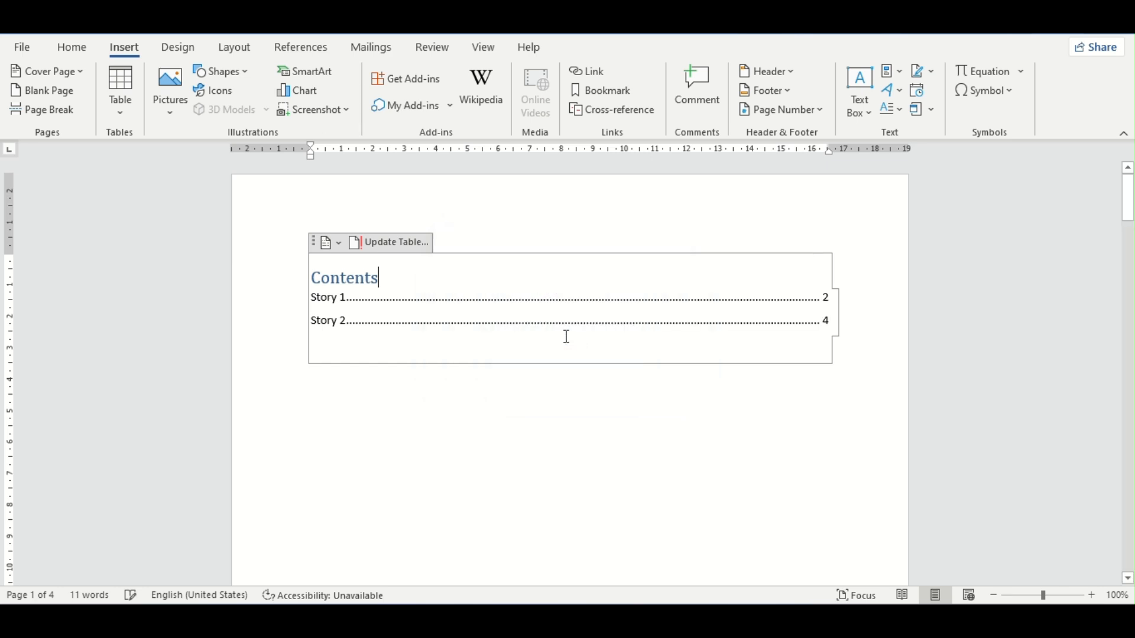
{"action": "left_click", "coordinate": [471, 370]}
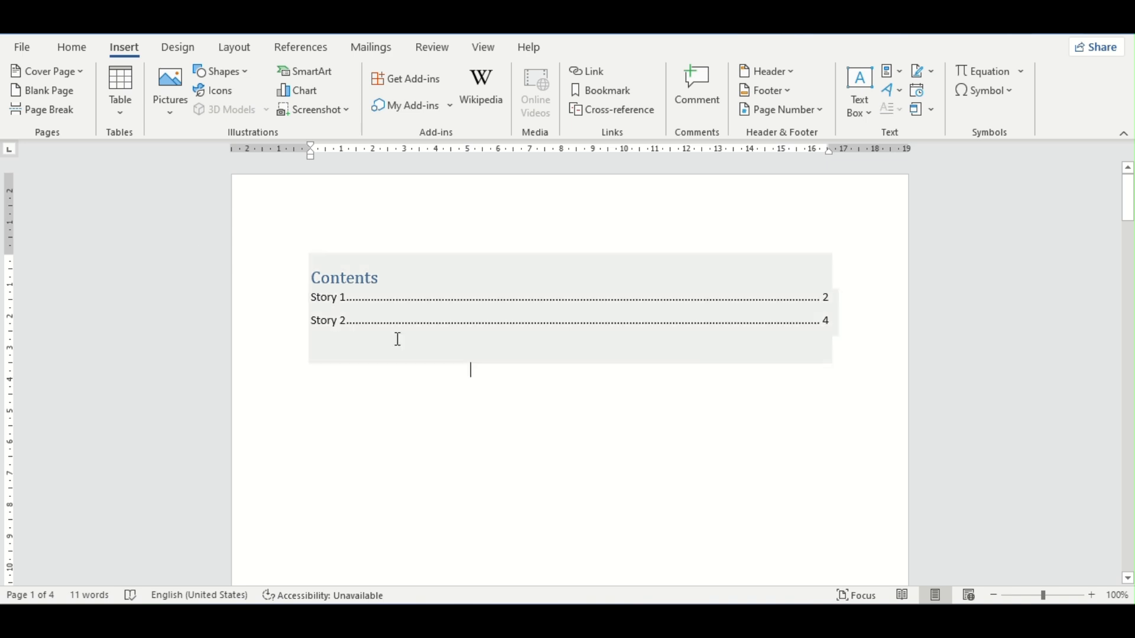
Step: Run the table of contents update once more from the References commands, choosing to update the entire table
{"action": "left_click", "coordinate": [321, 54]}
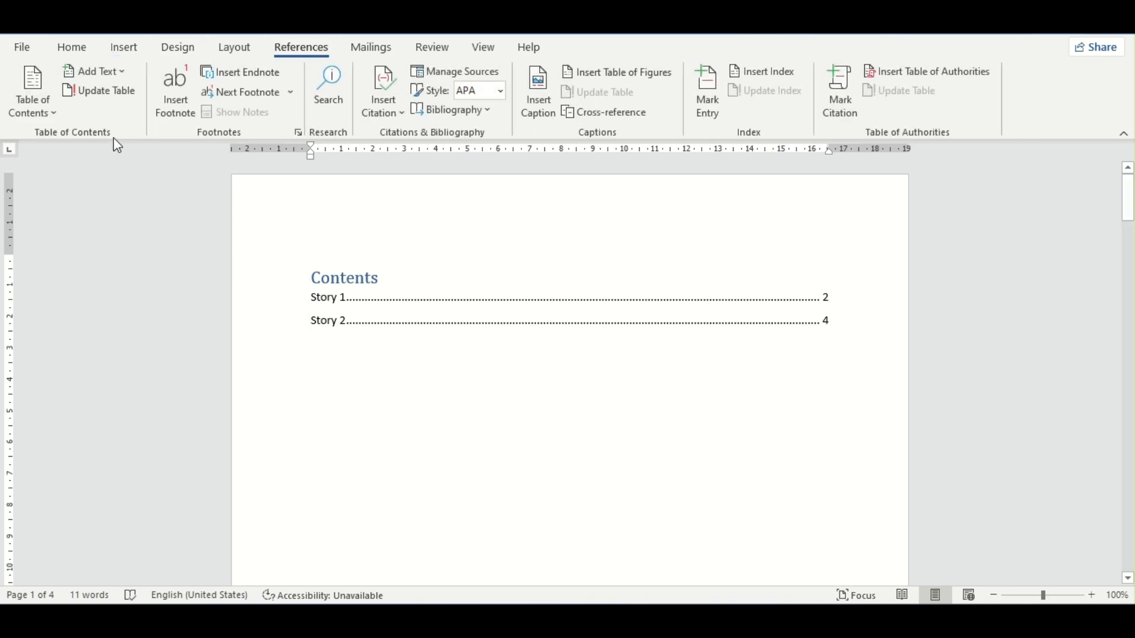
{"action": "left_click", "coordinate": [106, 97]}
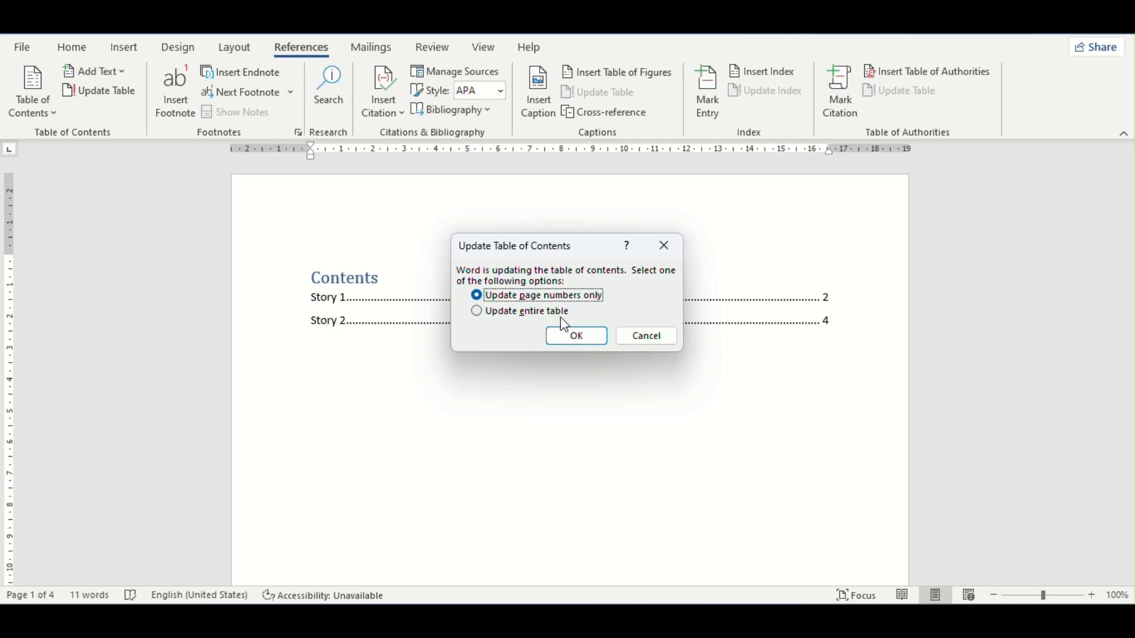
{"action": "left_click", "coordinate": [477, 312]}
{"action": "left_click", "coordinate": [590, 341]}
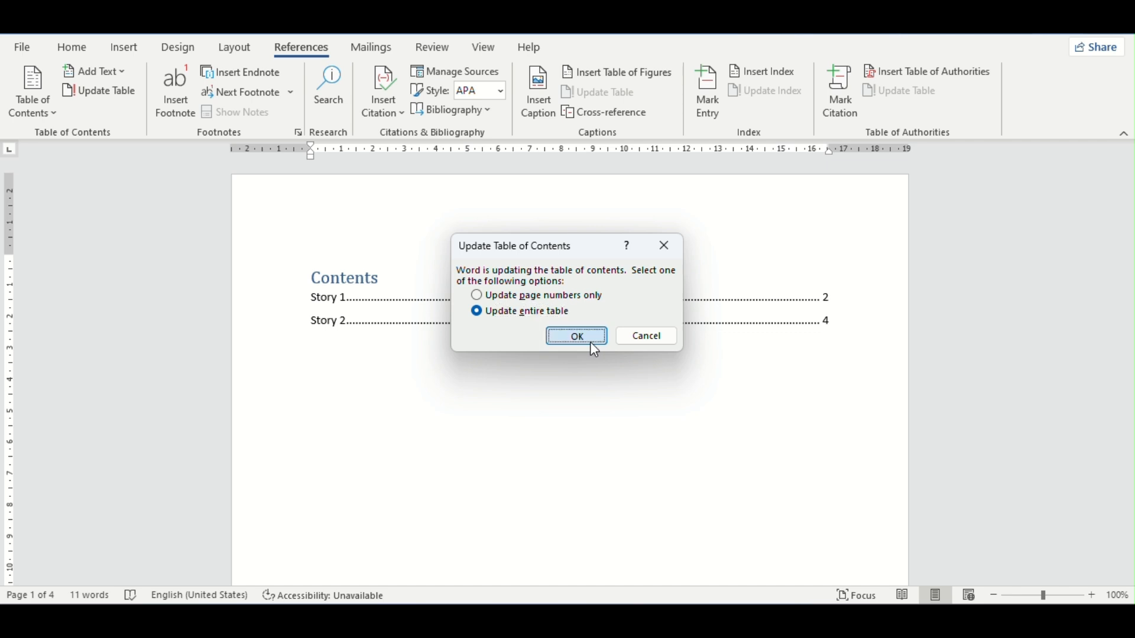
{"action": "left_click", "coordinate": [608, 370]}
Step: Generate default sample text below the Story 1 heading using =rand()
{"action": "scroll", "coordinate": [431, 357], "scroll_direction": "down", "scroll_amount": 10}
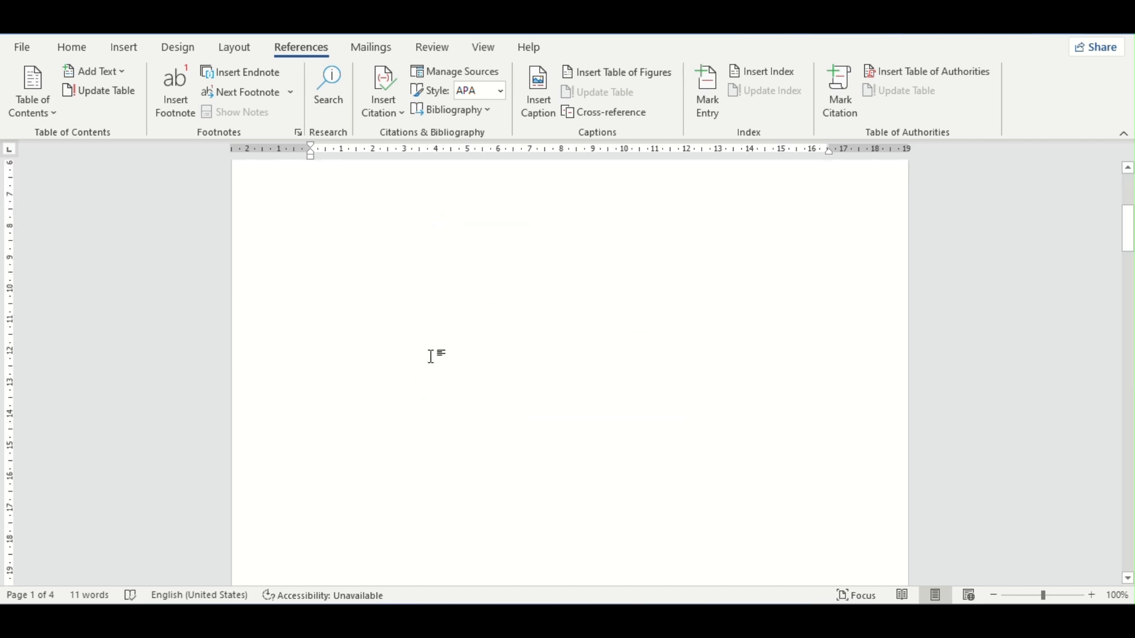
{"action": "scroll", "coordinate": [431, 355], "scroll_direction": "down", "scroll_amount": 5}
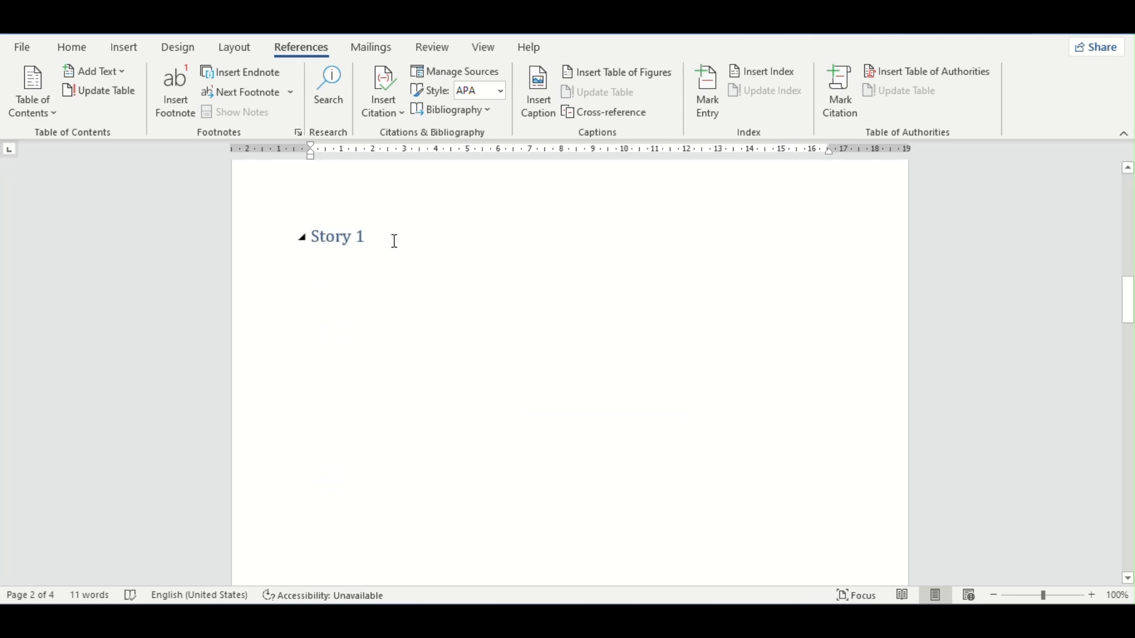
{"action": "left_click", "coordinate": [393, 239]}
{"action": "key", "text": "Return"}
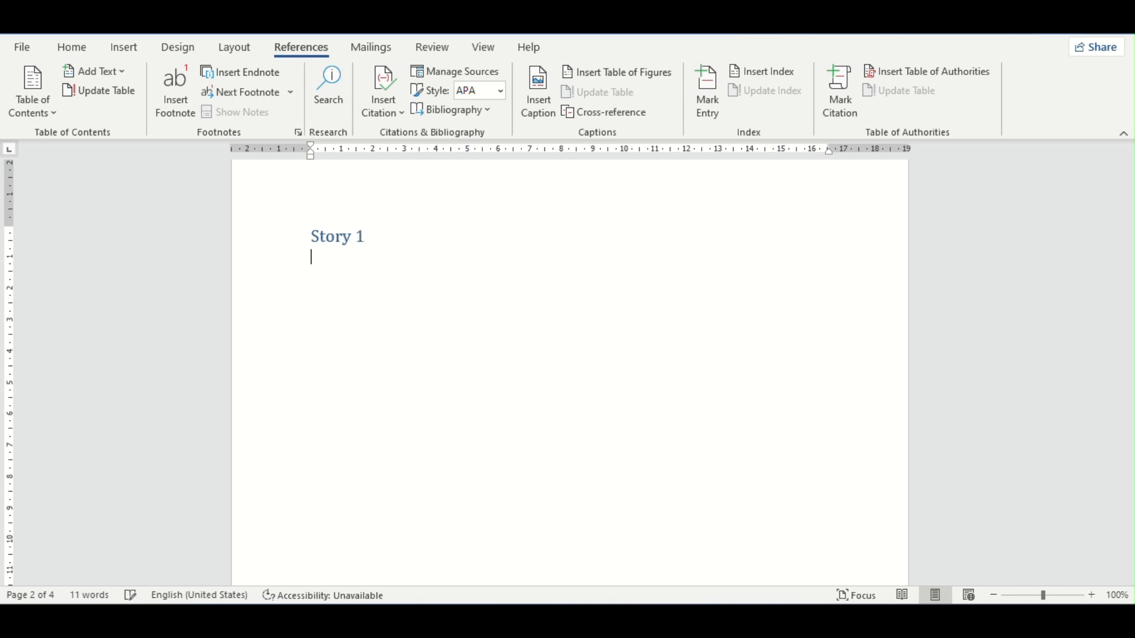
{"action": "type", "text": "=rand()"}
{"action": "key", "text": "Return"}
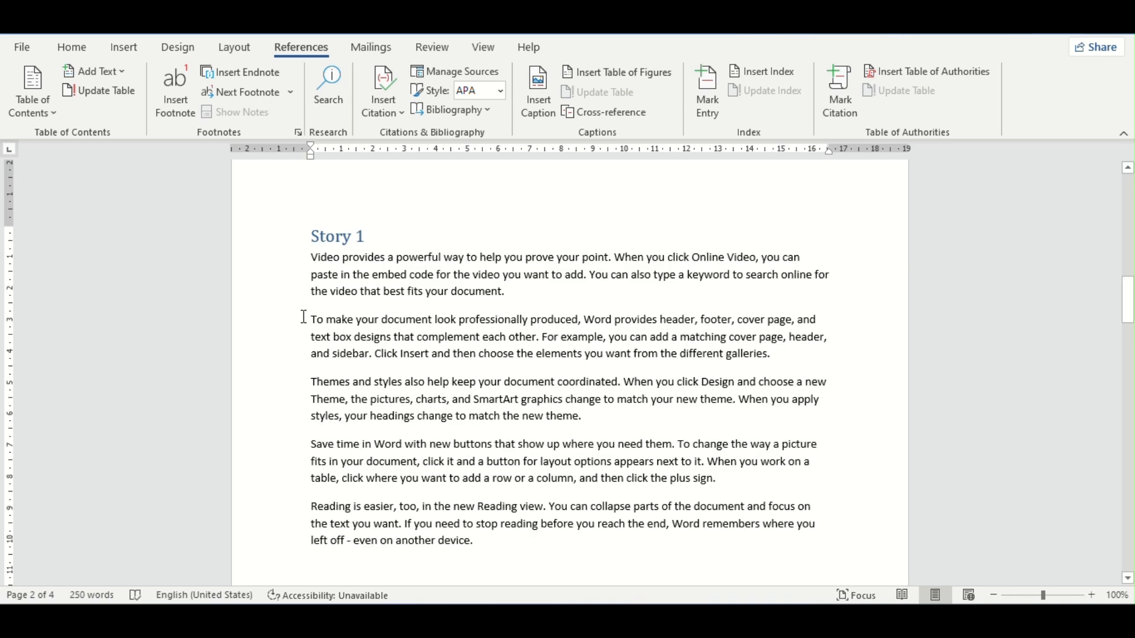
{"action": "left_click", "coordinate": [121, 73]}
{"action": "left_click", "coordinate": [124, 140]}
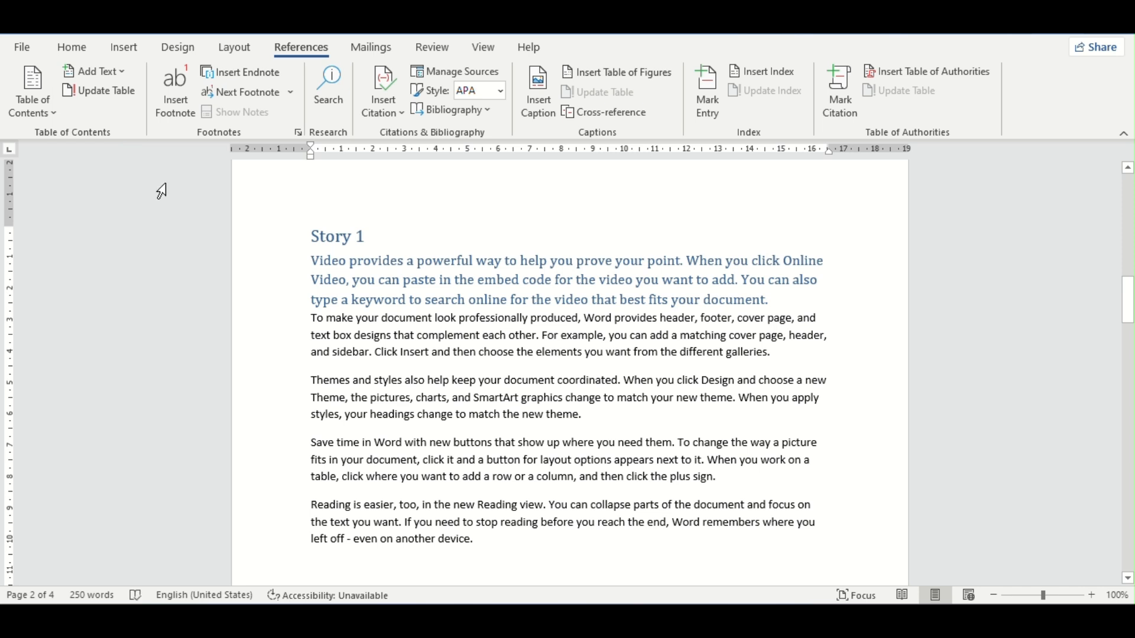
{"action": "key", "text": "ctrl+z"}
{"action": "key", "text": "Return"}
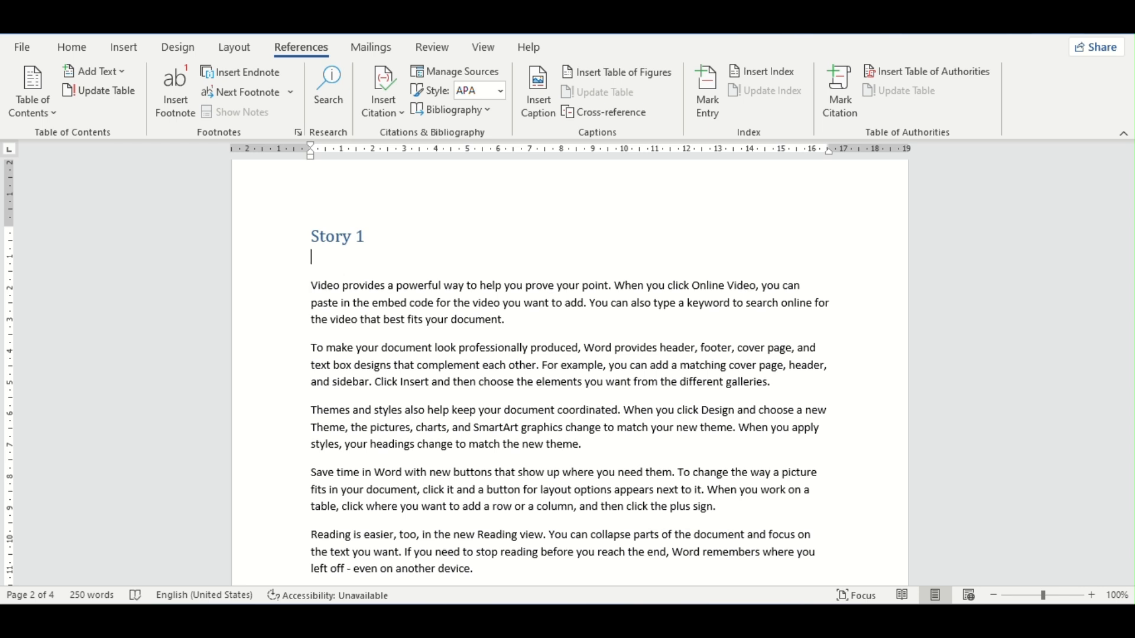
{"action": "type", "text": "pa"}
{"action": "key", "text": "BackSpace"}
{"action": "key", "text": "BackSpace"}
{"action": "key", "text": "BackSpace"}
{"action": "key", "text": "BackSpace"}
{"action": "key", "text": "BackSpace"}
Step: Add a Level 2 heading "Part 1" on its own line between the Story 1 heading and the sample text
{"action": "key", "text": "Return"}
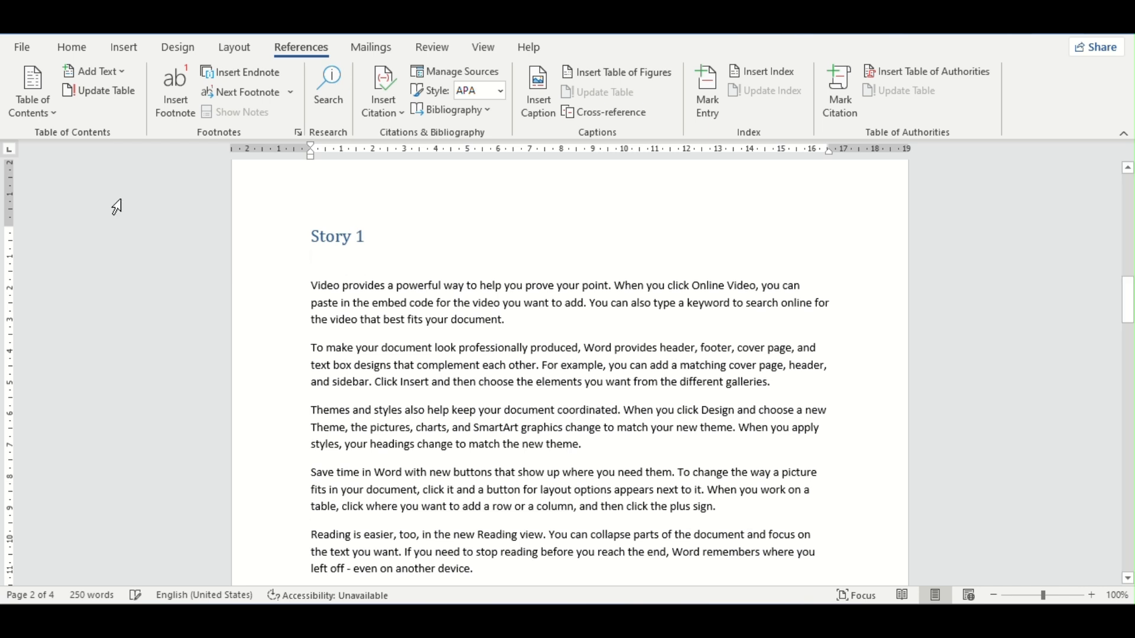
{"action": "left_click", "coordinate": [95, 71]}
{"action": "left_click", "coordinate": [122, 136]}
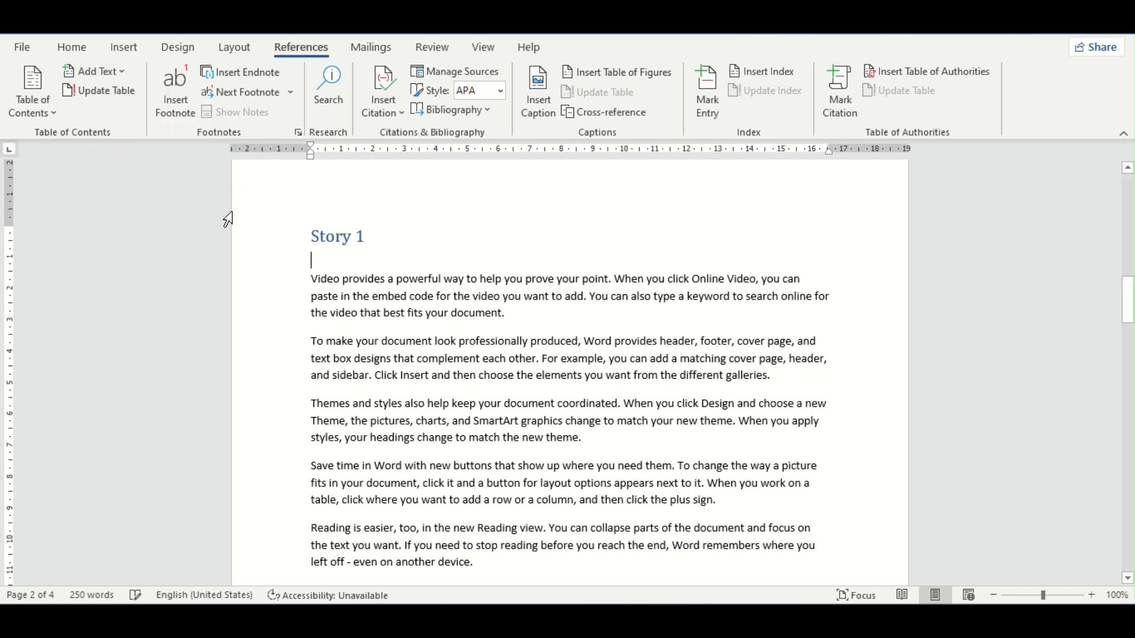
{"action": "type", "text": "part"}
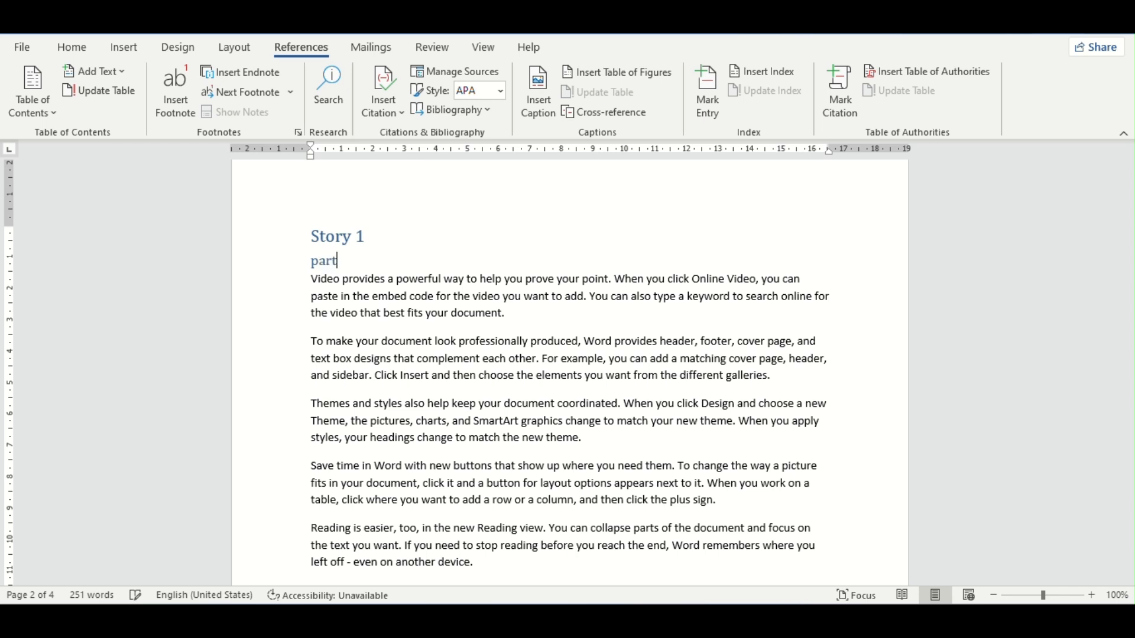
{"action": "type", "text": " 1"}
{"action": "key", "text": "Return"}
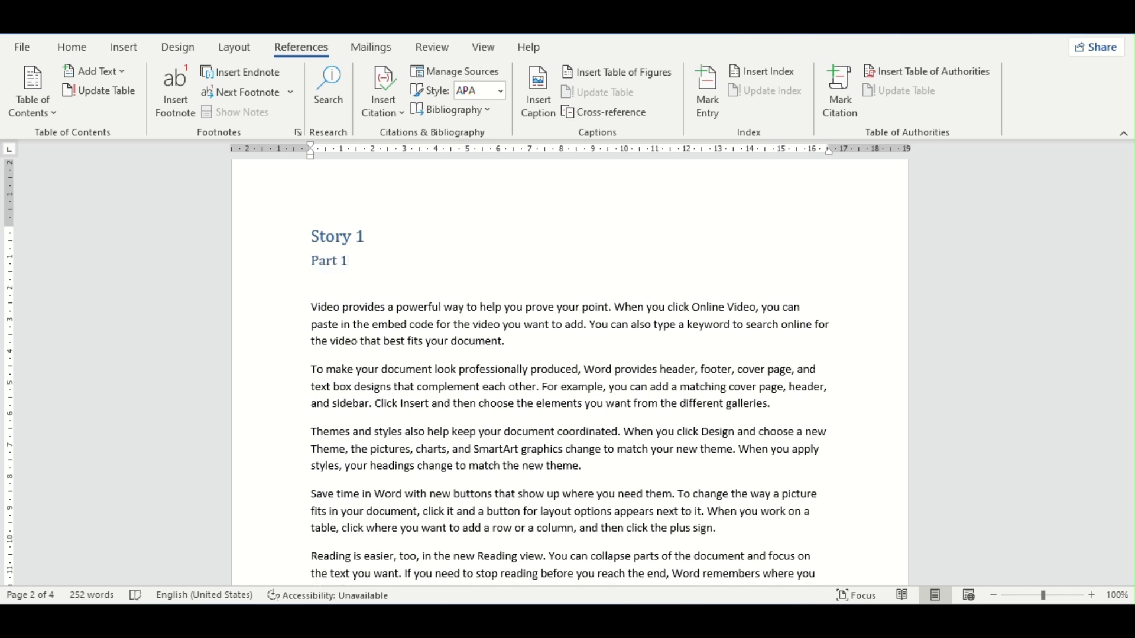
{"action": "key", "text": "BackSpace"}
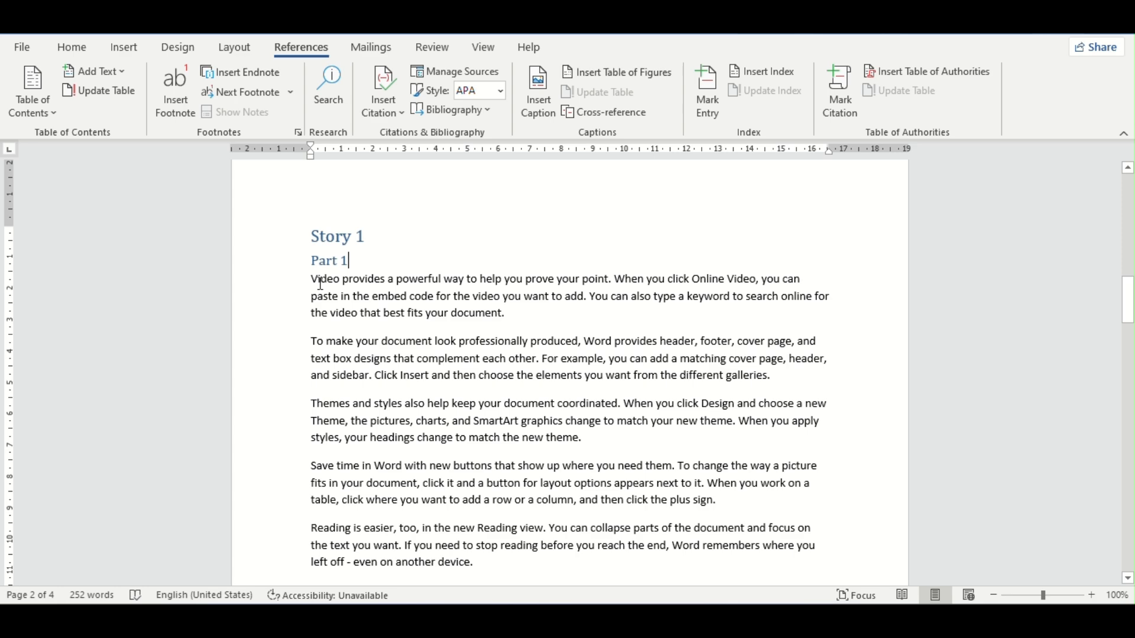
Step: Generate 100 paragraphs of five sentences each after the existing Story 1 sample text using =rand(100,5)
{"action": "scroll", "coordinate": [319, 387], "scroll_direction": "down", "scroll_amount": 2}
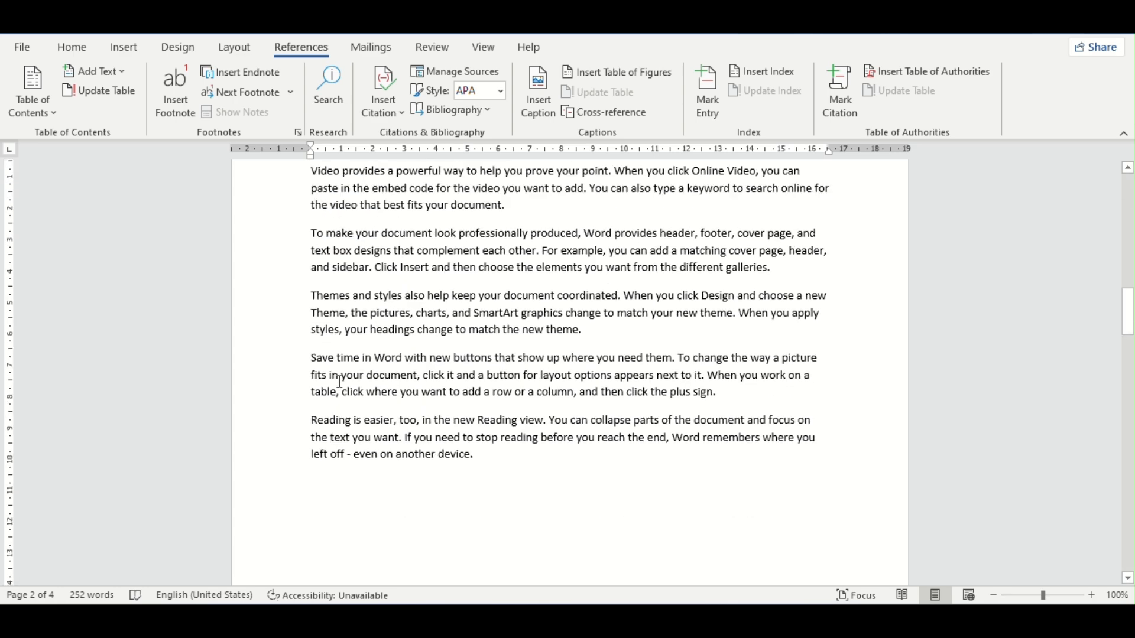
{"action": "scroll", "coordinate": [353, 378], "scroll_direction": "up", "scroll_amount": 2}
{"action": "scroll", "coordinate": [391, 397], "scroll_direction": "down", "scroll_amount": 3}
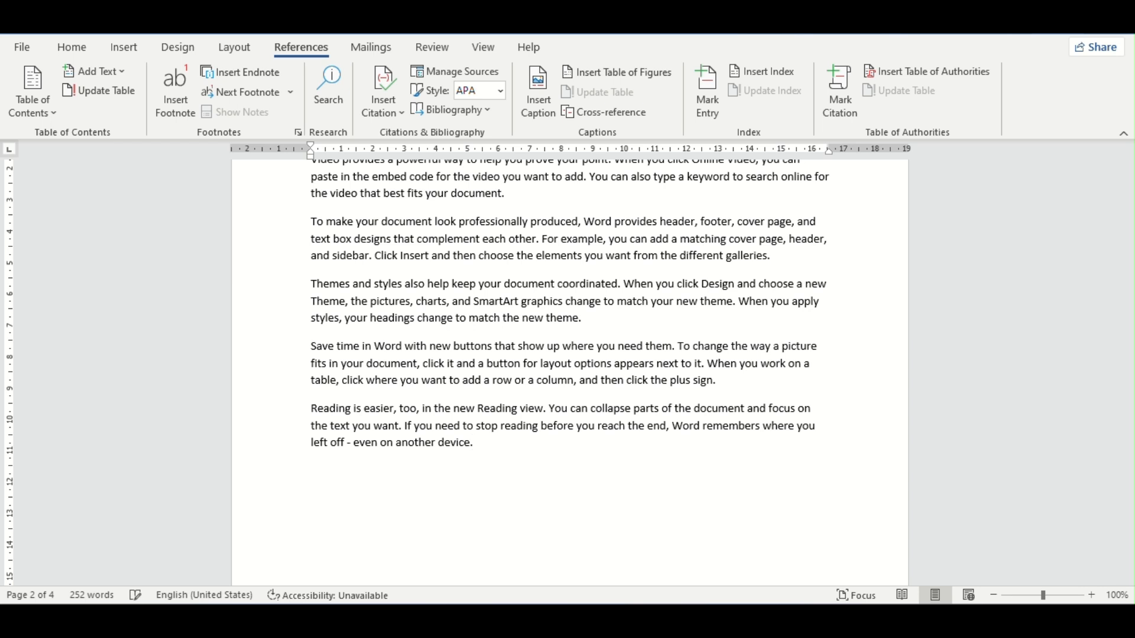
{"action": "type", "text": "rand(100,5)"}
{"action": "key", "text": "Return"}
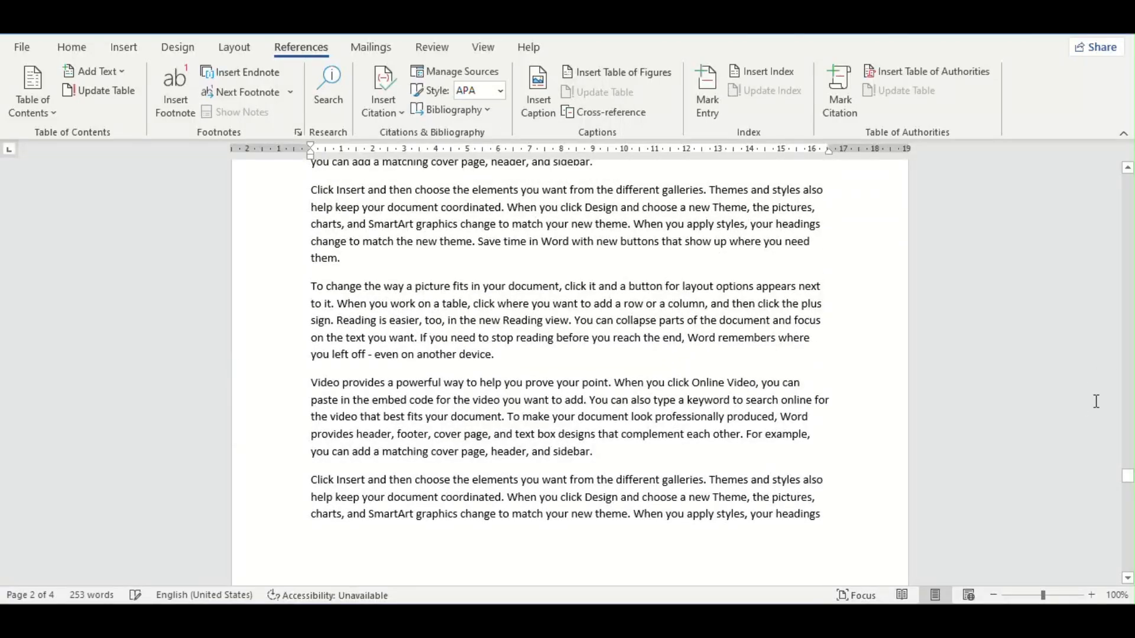
Step: Add a Level 2 heading "Part 2" on page 6, above the last paragraph starting "To change the way a picture fits"
{"action": "left_click_drag", "start_coordinate": [1128, 478], "coordinate": [1127, 305]}
{"action": "scroll", "coordinate": [296, 438], "scroll_direction": "up", "scroll_amount": 2}
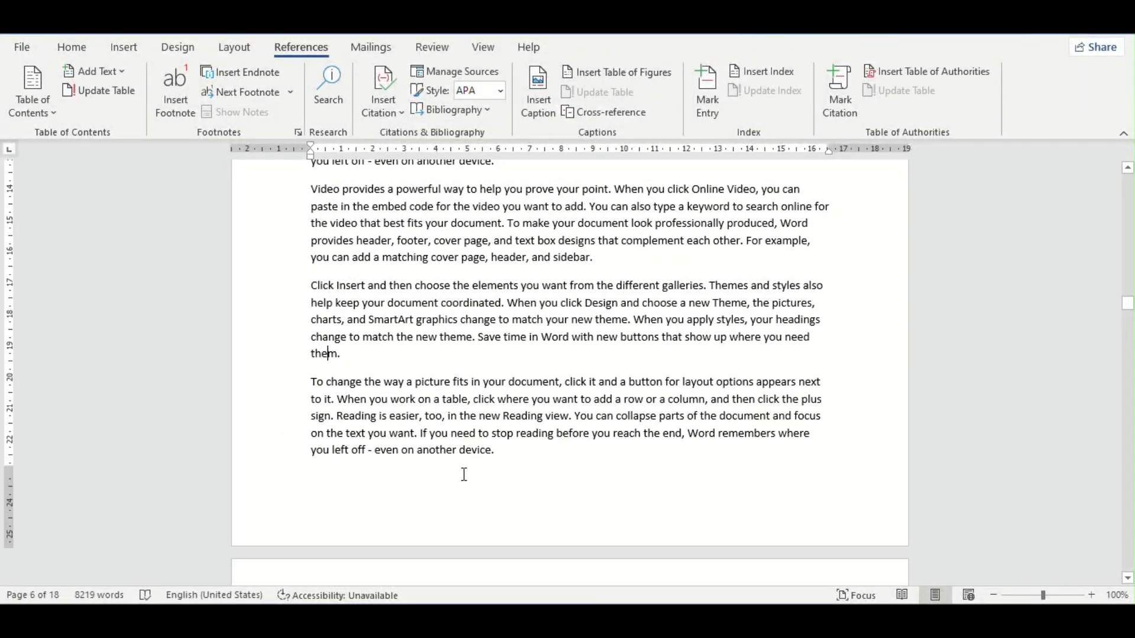
{"action": "key", "text": "Return"}
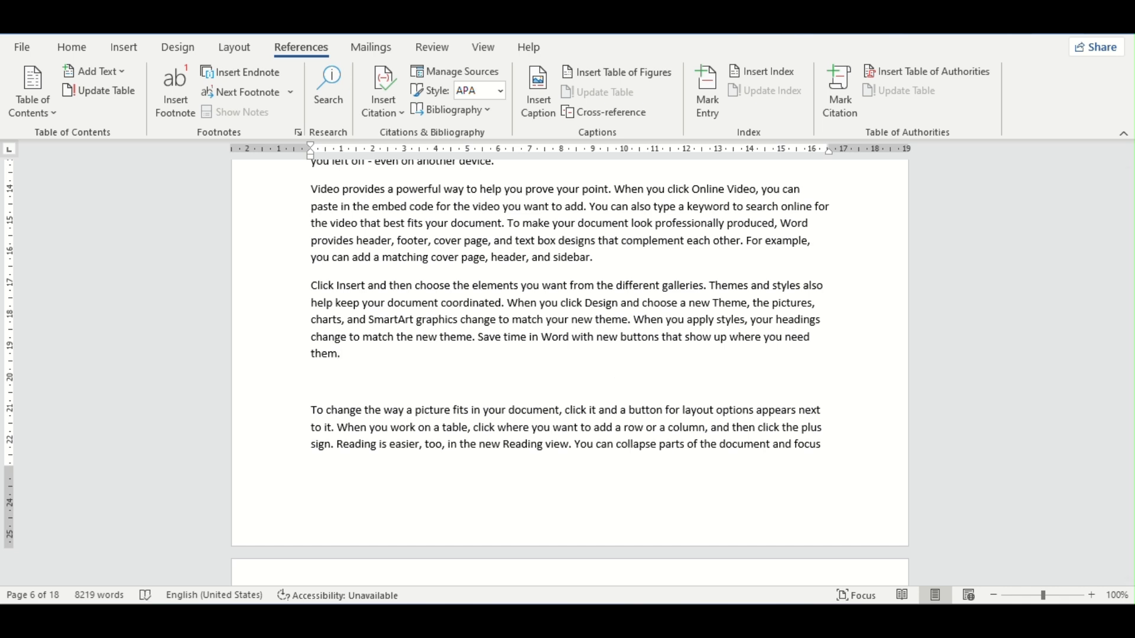
{"action": "left_click", "coordinate": [108, 74]}
{"action": "left_click", "coordinate": [111, 131]}
{"action": "type", "text": "p"}
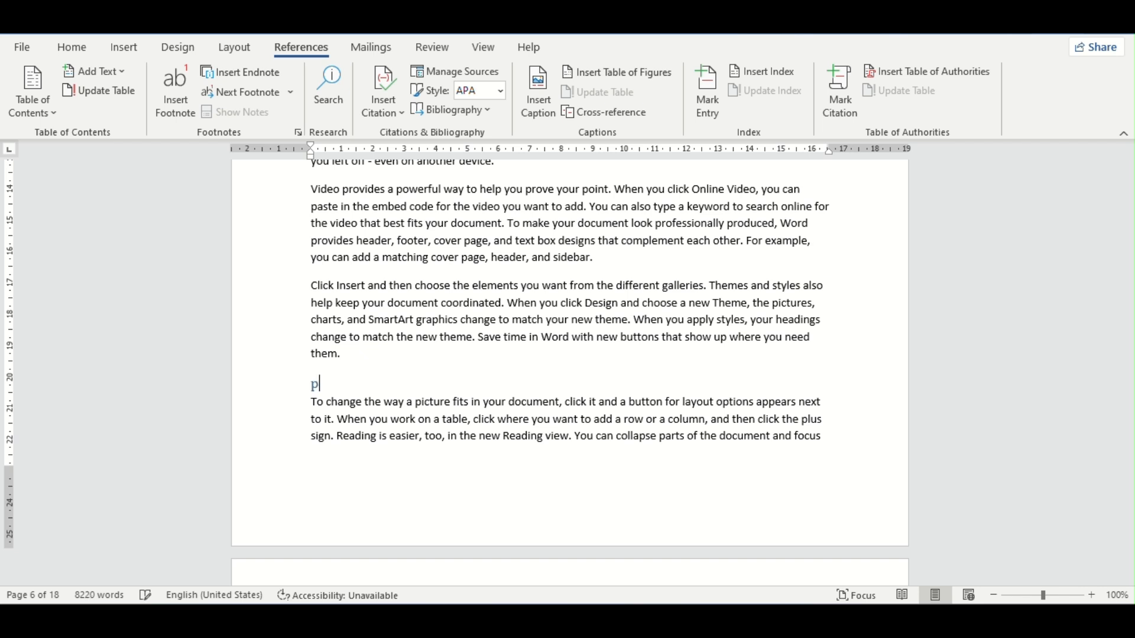
{"action": "type", "text": "art 2"}
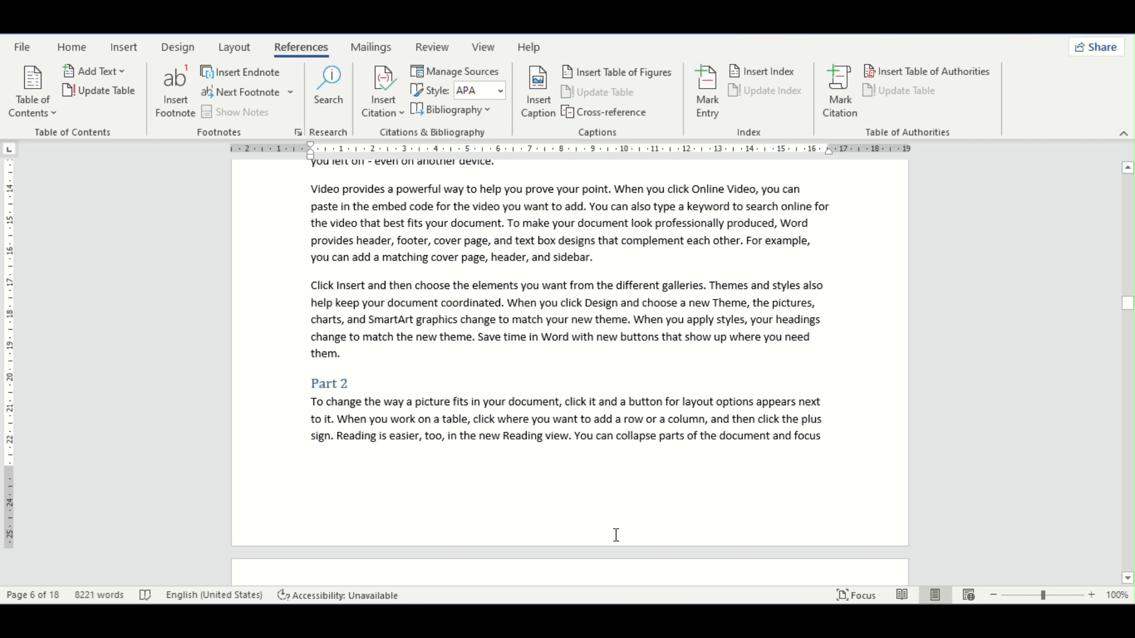
Step: Add a Level 2 heading "Part 3" at the start of page 8, above the paragraph starting "Click Insert and then choose"
{"action": "scroll", "coordinate": [616, 535], "scroll_direction": "down", "scroll_amount": 10}
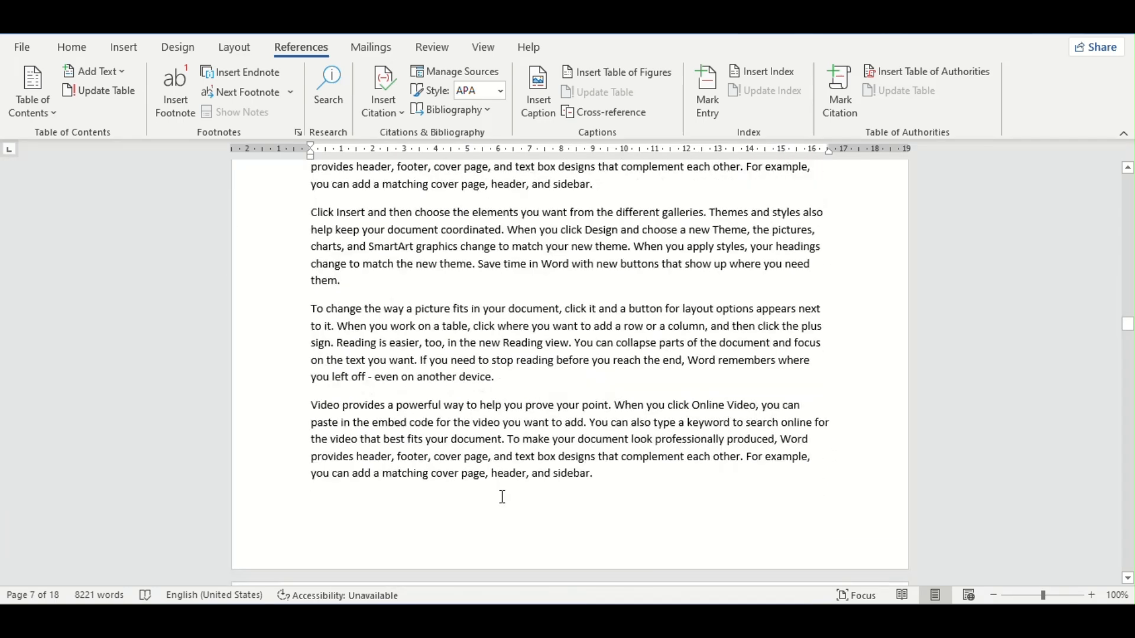
{"action": "left_click", "coordinate": [338, 392]}
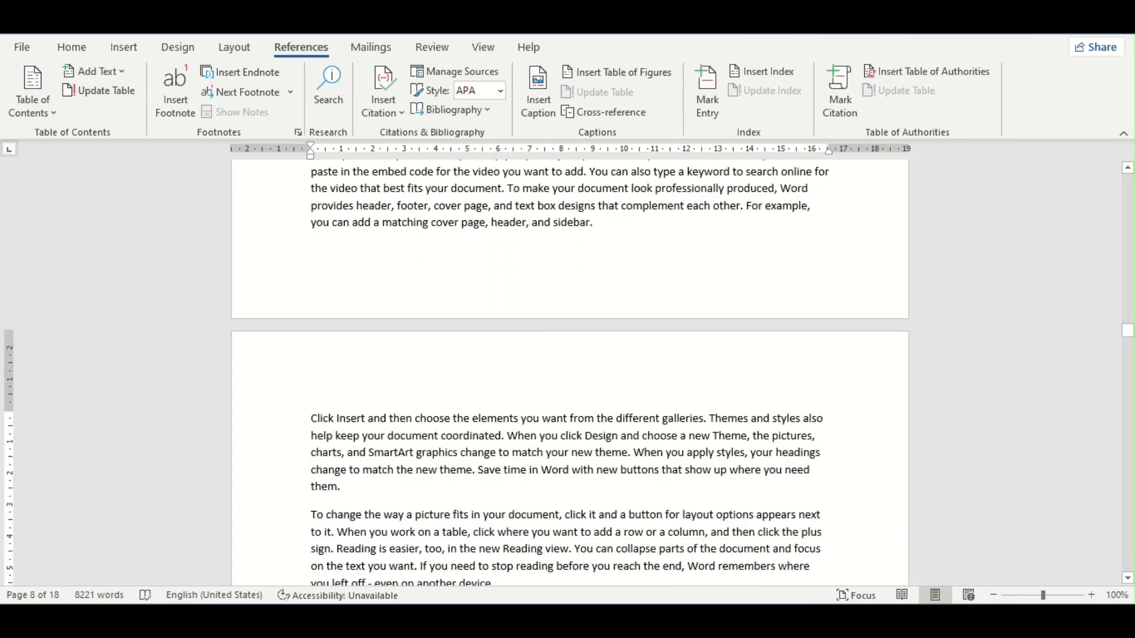
{"action": "key", "text": "Return"}
{"action": "key", "text": "Up"}
{"action": "type", "text": "par"}
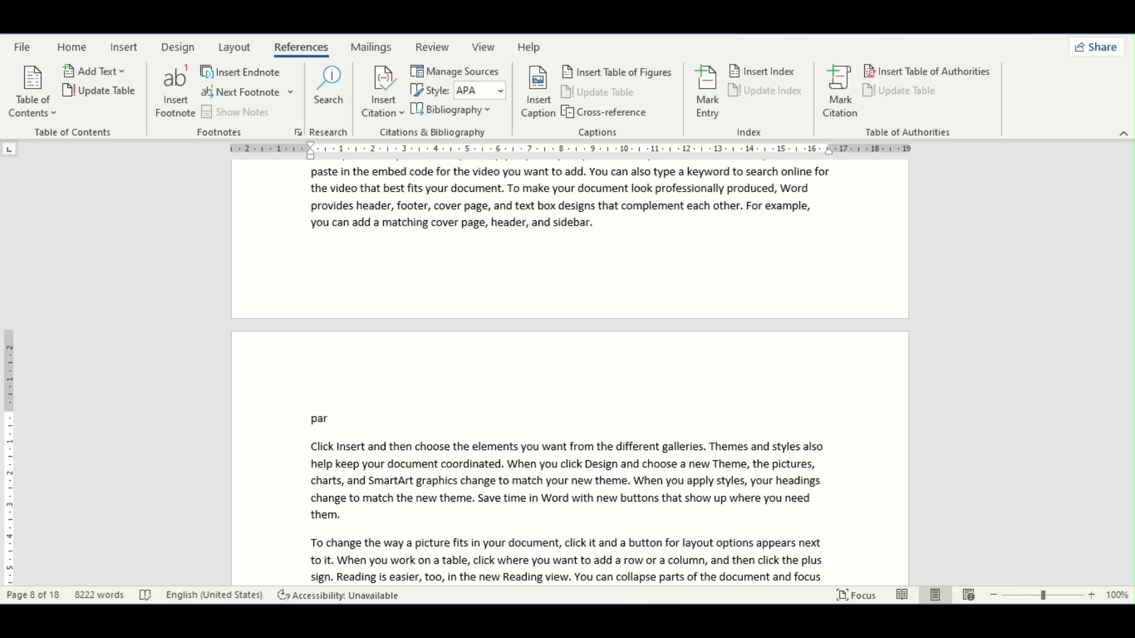
{"action": "key", "text": "BackSpace"}
{"action": "key", "text": "BackSpace"}
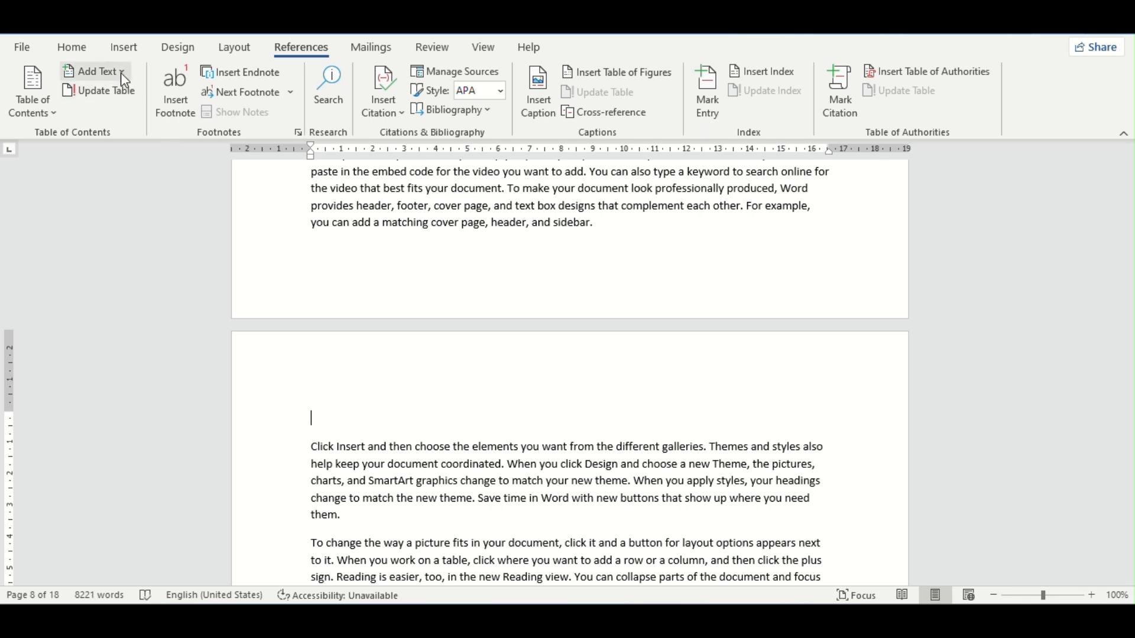
{"action": "left_click", "coordinate": [121, 72]}
{"action": "left_click", "coordinate": [123, 142]}
{"action": "type", "text": "pa"}
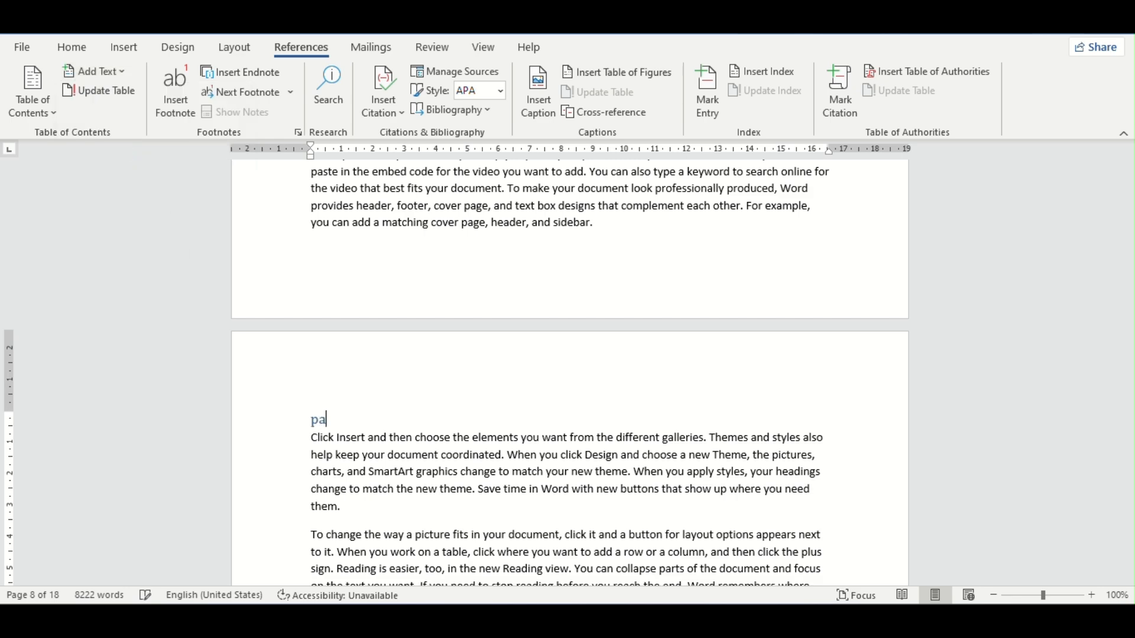
{"action": "type", "text": "rt 3"}
Step: Update the entire table of contents on the first page, including its headings and page numbers
{"action": "scroll", "coordinate": [512, 308], "scroll_direction": "down", "scroll_amount": 12}
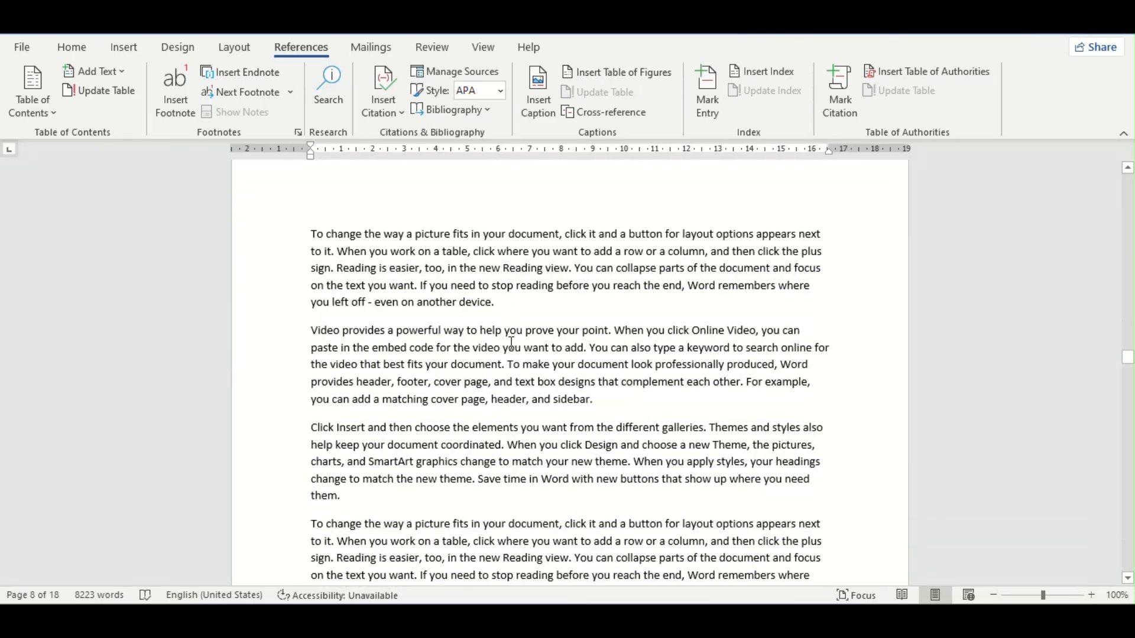
{"action": "scroll", "coordinate": [511, 343], "scroll_direction": "down", "scroll_amount": 7}
{"action": "scroll", "coordinate": [895, 473], "scroll_direction": "up", "scroll_amount": 10}
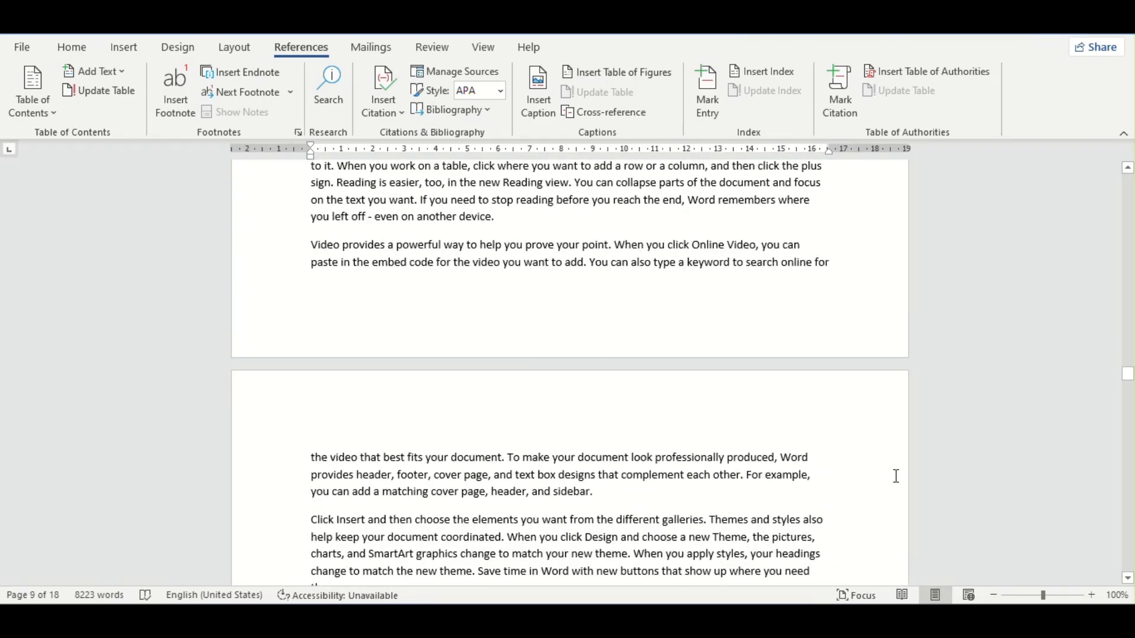
{"action": "left_click_drag", "start_coordinate": [1127, 374], "coordinate": [1128, 171]}
{"action": "left_click", "coordinate": [390, 321]}
{"action": "left_click", "coordinate": [390, 243]}
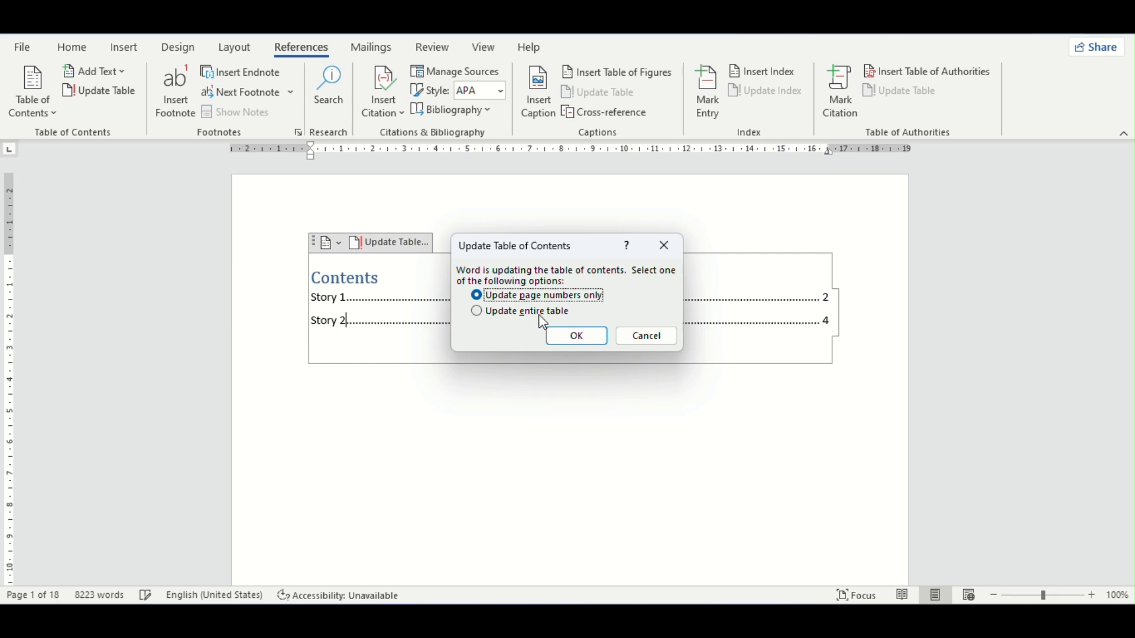
{"action": "left_click", "coordinate": [479, 313]}
{"action": "left_click", "coordinate": [574, 338]}
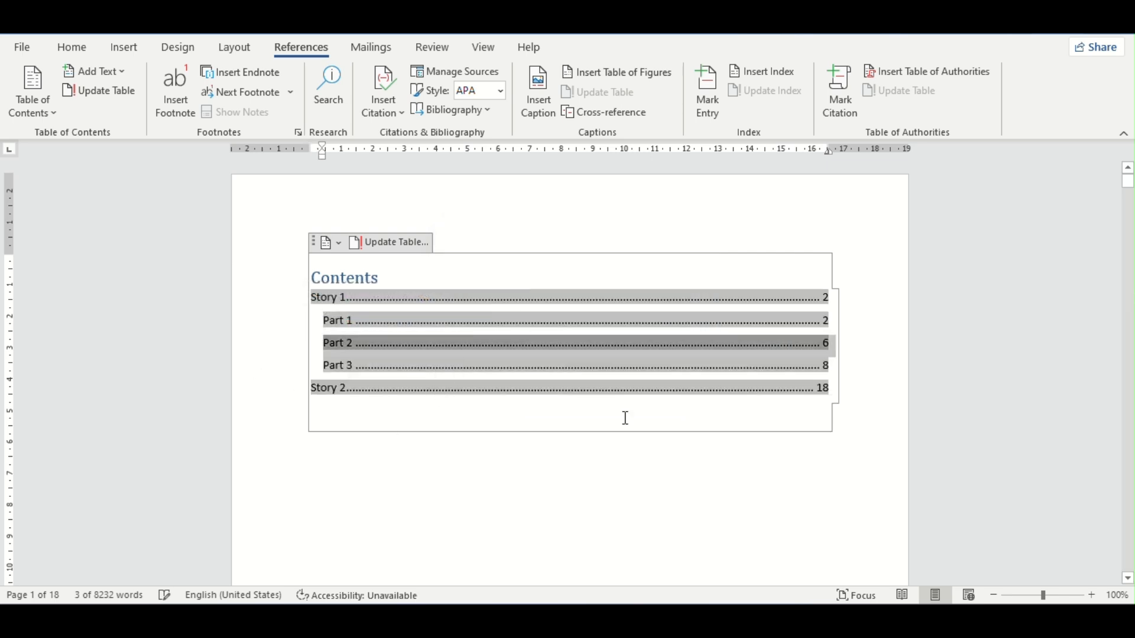
{"action": "left_click", "coordinate": [858, 469]}
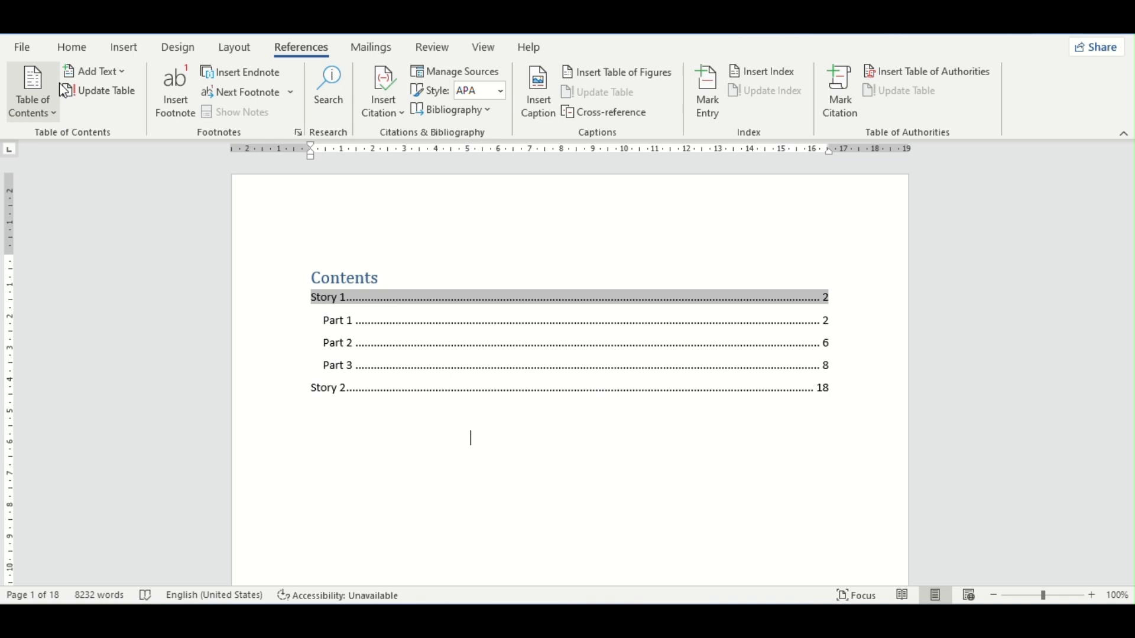
Step: Replace the automatic table of contents on the first page with the built-in Manual Table
{"action": "left_click", "coordinate": [321, 277]}
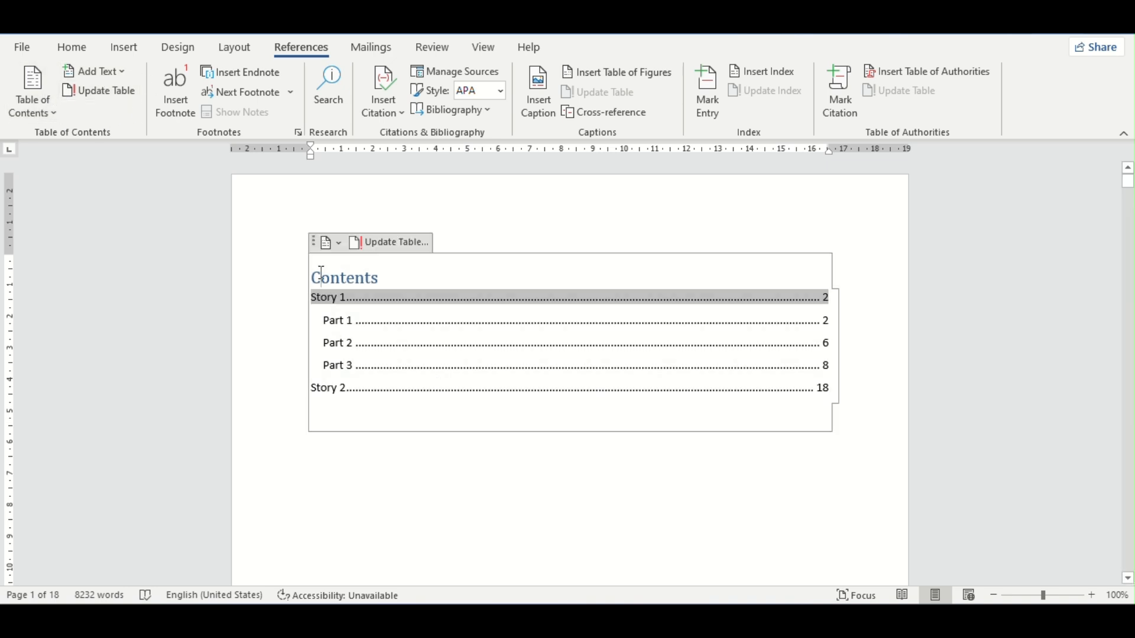
{"action": "left_click", "coordinate": [339, 243]}
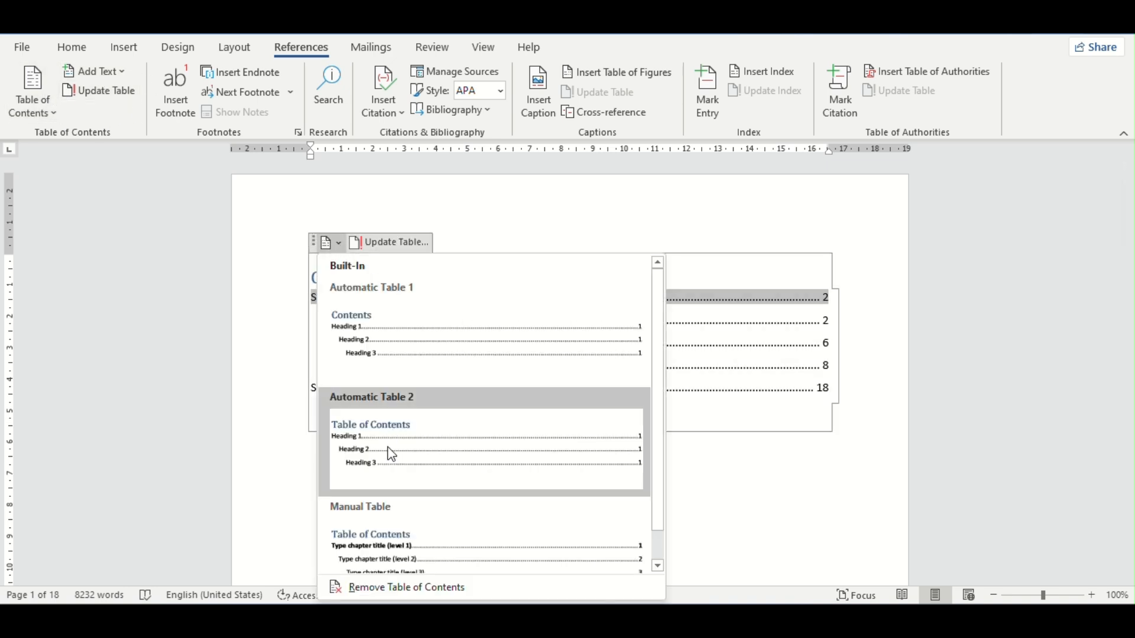
{"action": "scroll", "coordinate": [458, 448], "scroll_direction": "down", "scroll_amount": 1}
{"action": "scroll", "coordinate": [413, 485], "scroll_direction": "up", "scroll_amount": 1}
{"action": "left_click", "coordinate": [391, 558]}
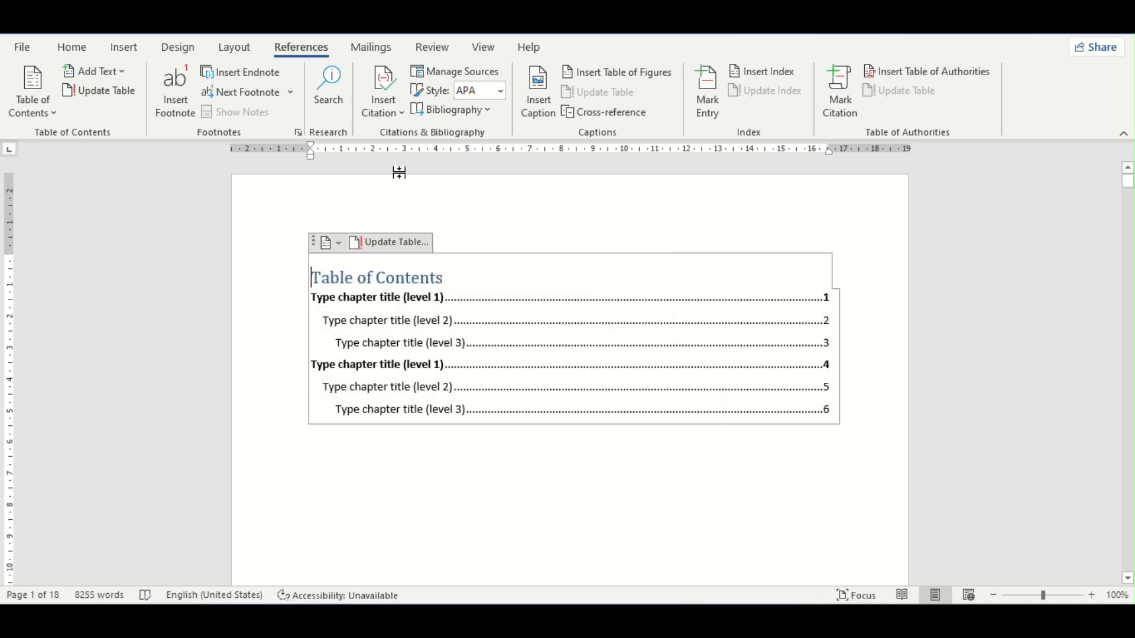
Step: Try to update the manual table of contents and undo the switch to Manual Table
{"action": "left_click", "coordinate": [390, 244]}
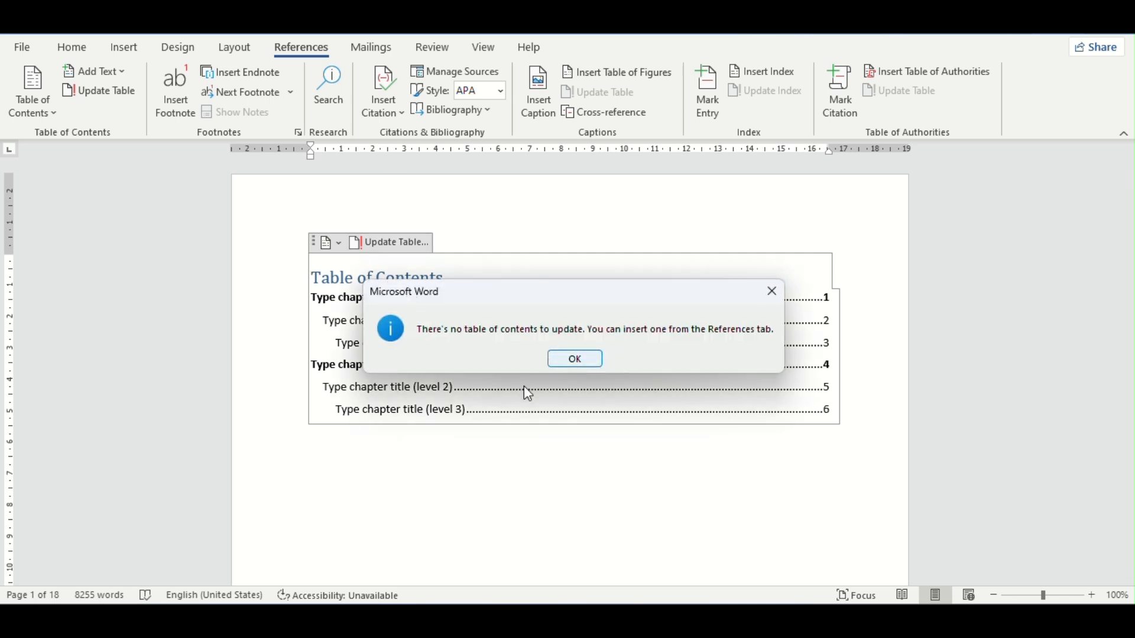
{"action": "left_click", "coordinate": [771, 291]}
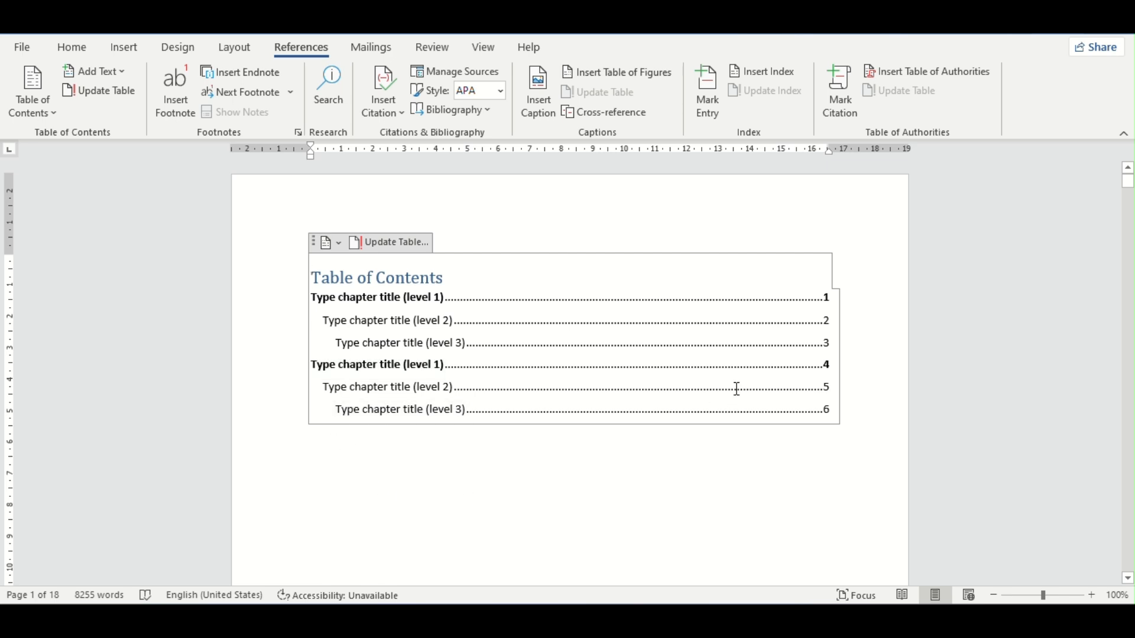
{"action": "scroll", "coordinate": [457, 477], "scroll_direction": "down", "scroll_amount": 1}
{"action": "scroll", "coordinate": [457, 477], "scroll_direction": "down", "scroll_amount": 8}
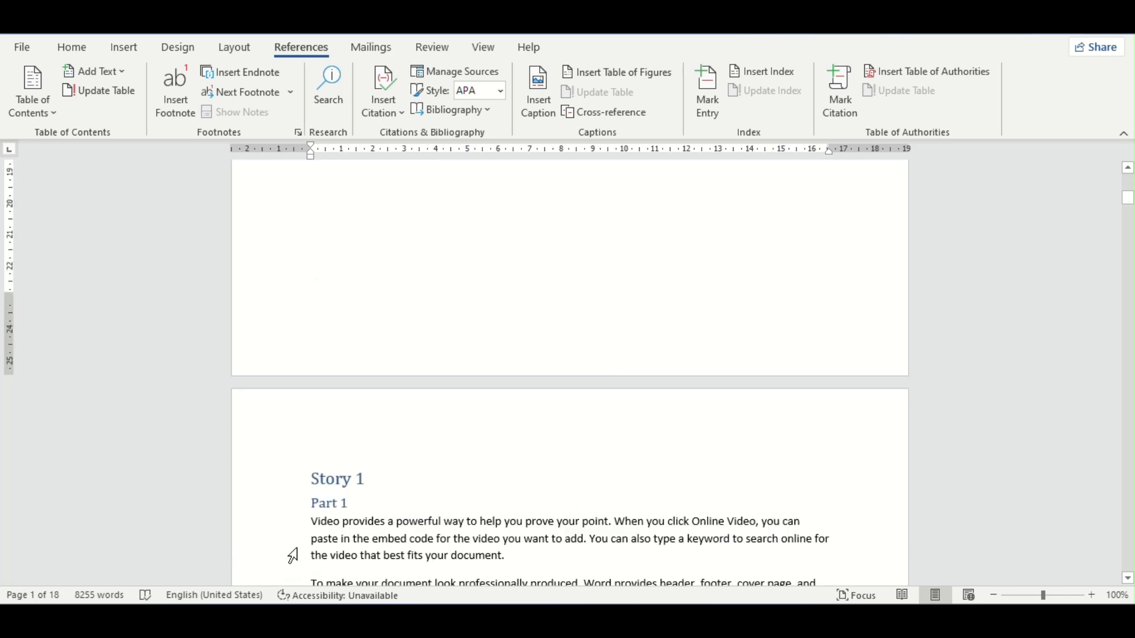
{"action": "scroll", "coordinate": [435, 325], "scroll_direction": "up", "scroll_amount": 8}
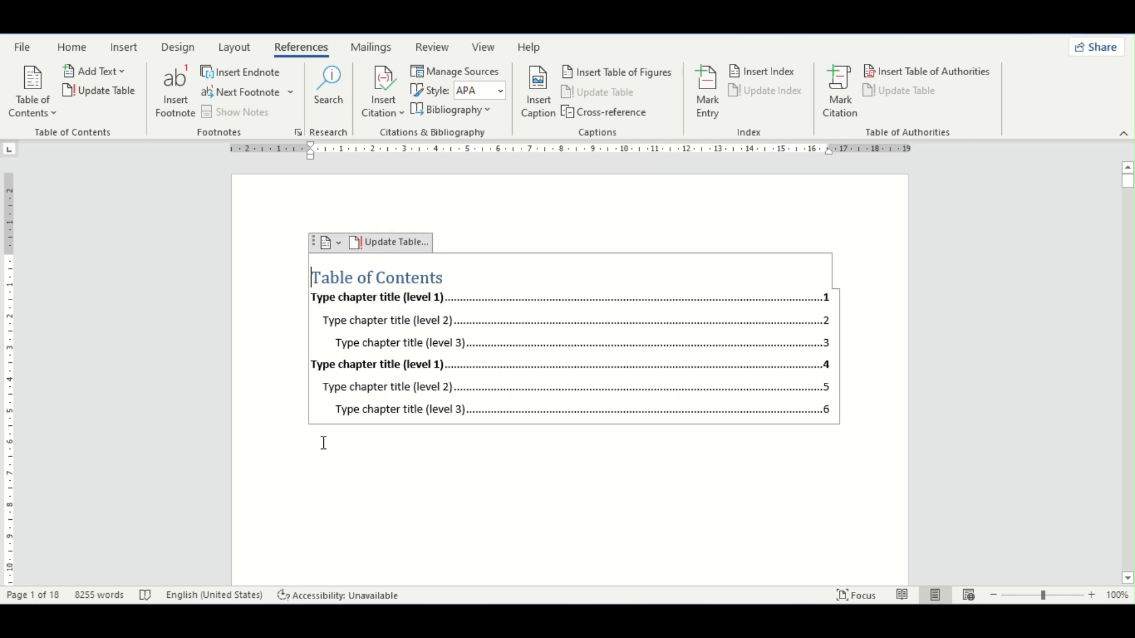
{"action": "key", "text": "F9"}
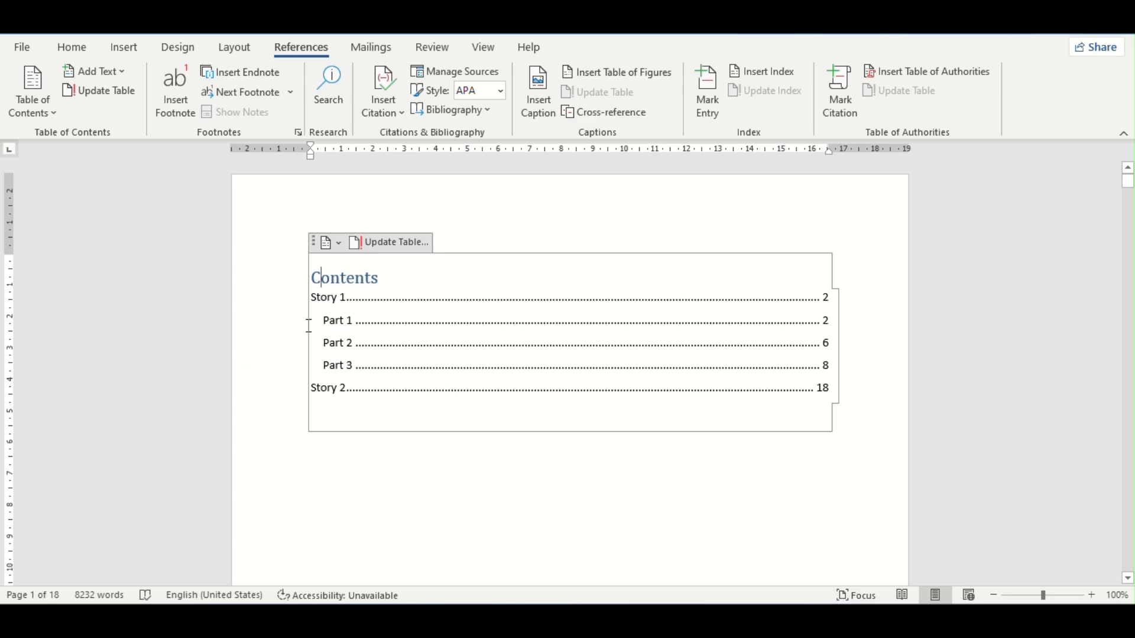
Step: Examine page 2 from the Story 1 and Part 1 headings down to the foot of the page, where footnotes go
{"action": "scroll", "coordinate": [239, 219], "scroll_direction": "down", "scroll_amount": 3}
{"action": "scroll", "coordinate": [233, 204], "scroll_direction": "down", "scroll_amount": 10}
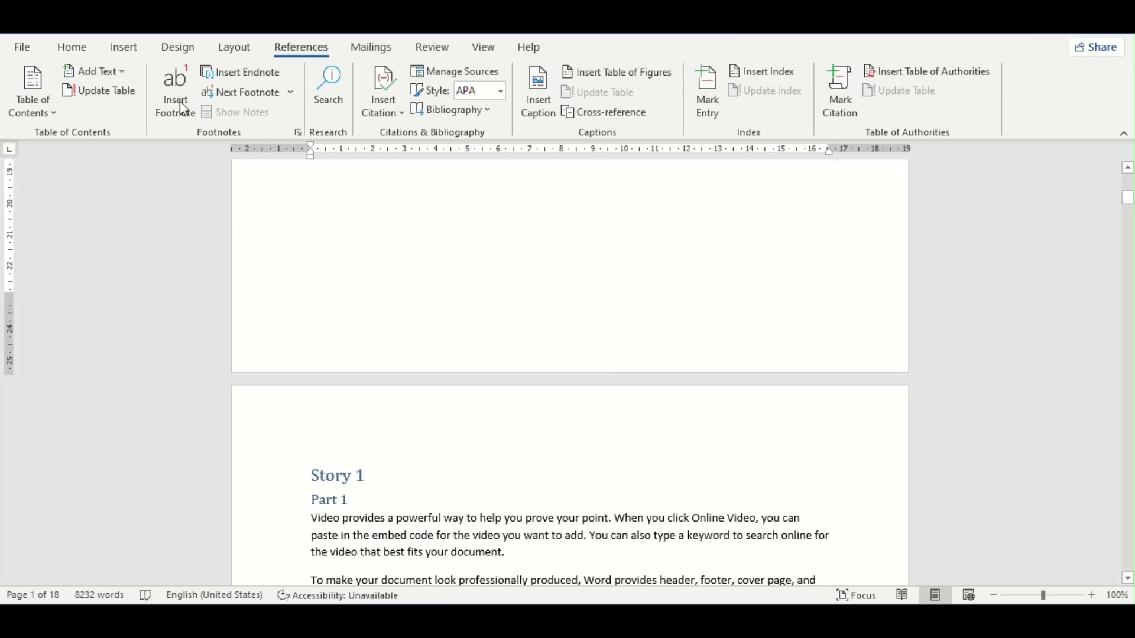
{"action": "scroll", "coordinate": [340, 260], "scroll_direction": "down", "scroll_amount": 7}
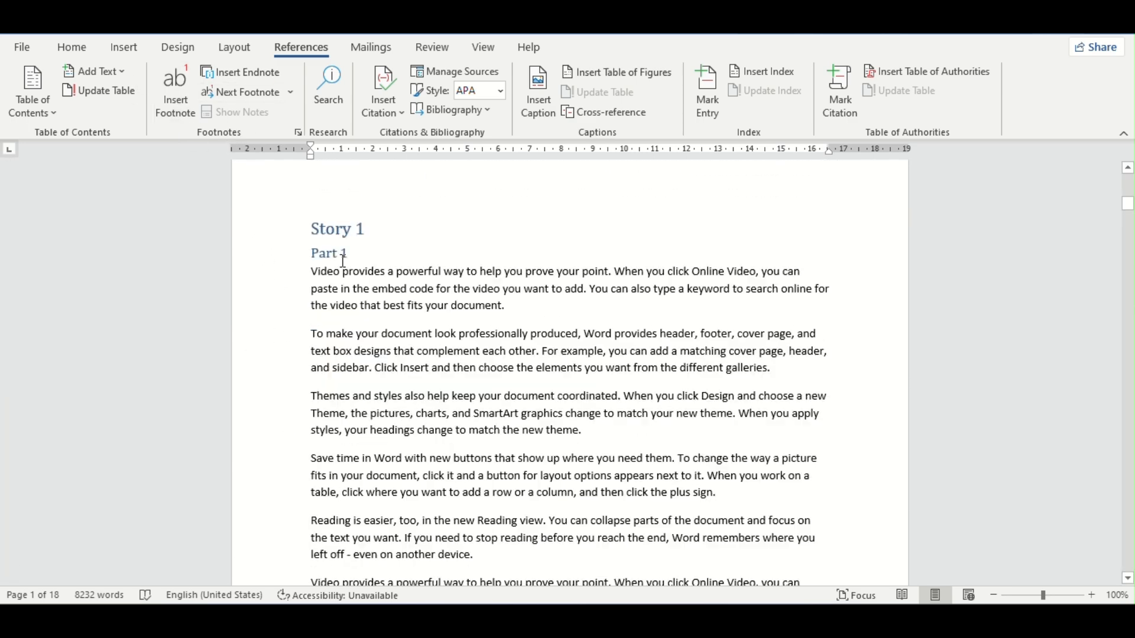
{"action": "scroll", "coordinate": [343, 261], "scroll_direction": "up", "scroll_amount": 2}
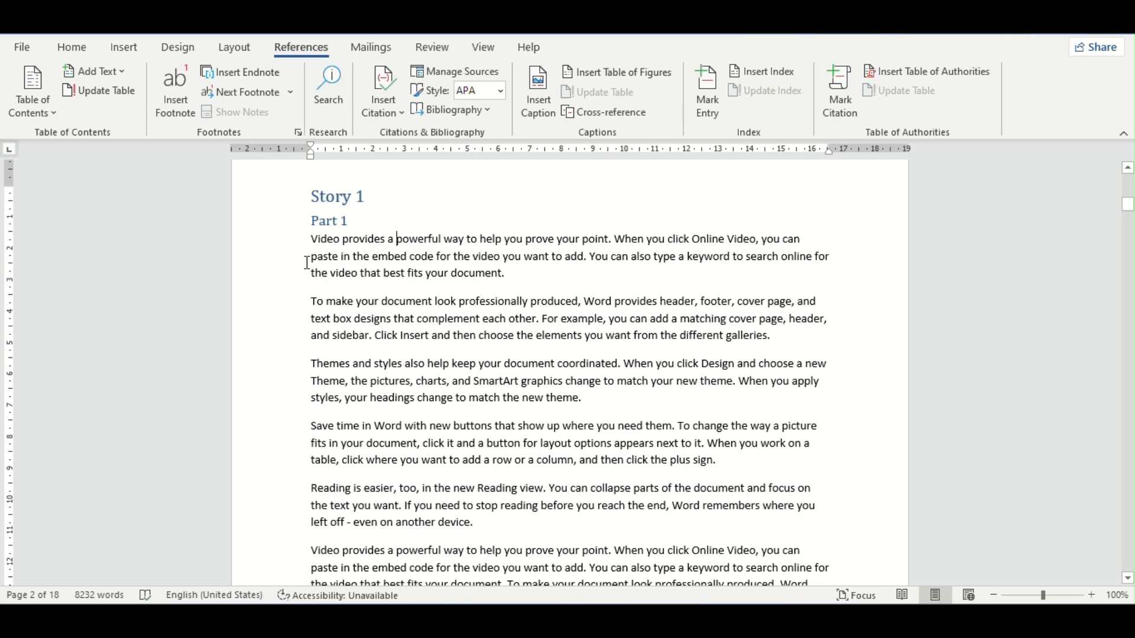
{"action": "scroll", "coordinate": [375, 279], "scroll_direction": "down", "scroll_amount": 10}
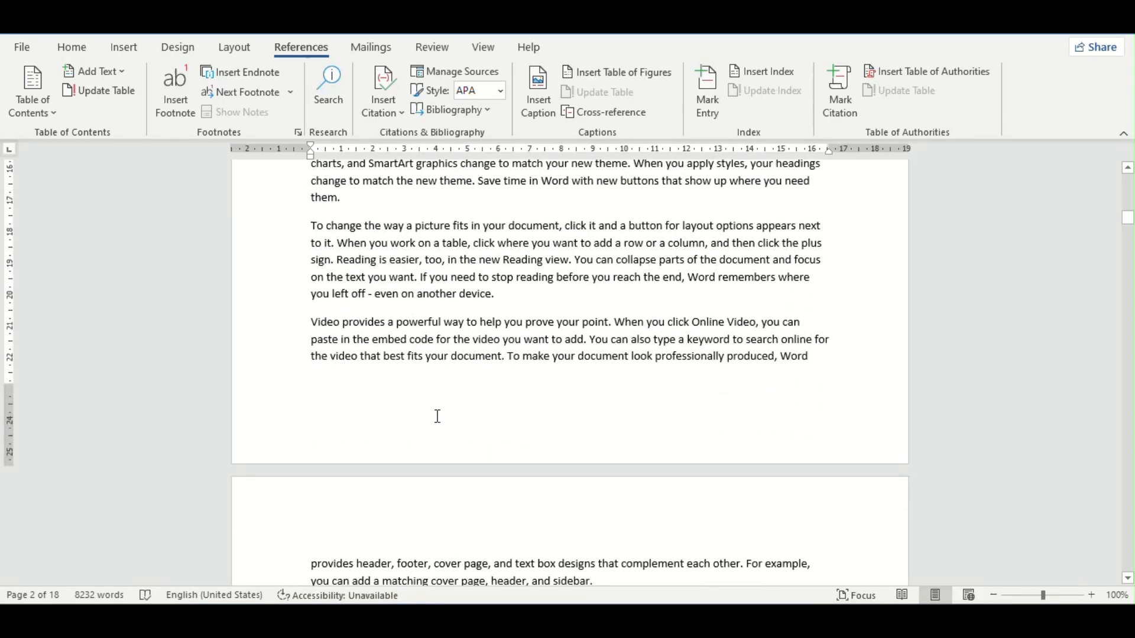
{"action": "scroll", "coordinate": [370, 409], "scroll_direction": "up", "scroll_amount": 6}
{"action": "scroll", "coordinate": [370, 409], "scroll_direction": "up", "scroll_amount": 4}
{"action": "scroll", "coordinate": [355, 296], "scroll_direction": "down", "scroll_amount": 9}
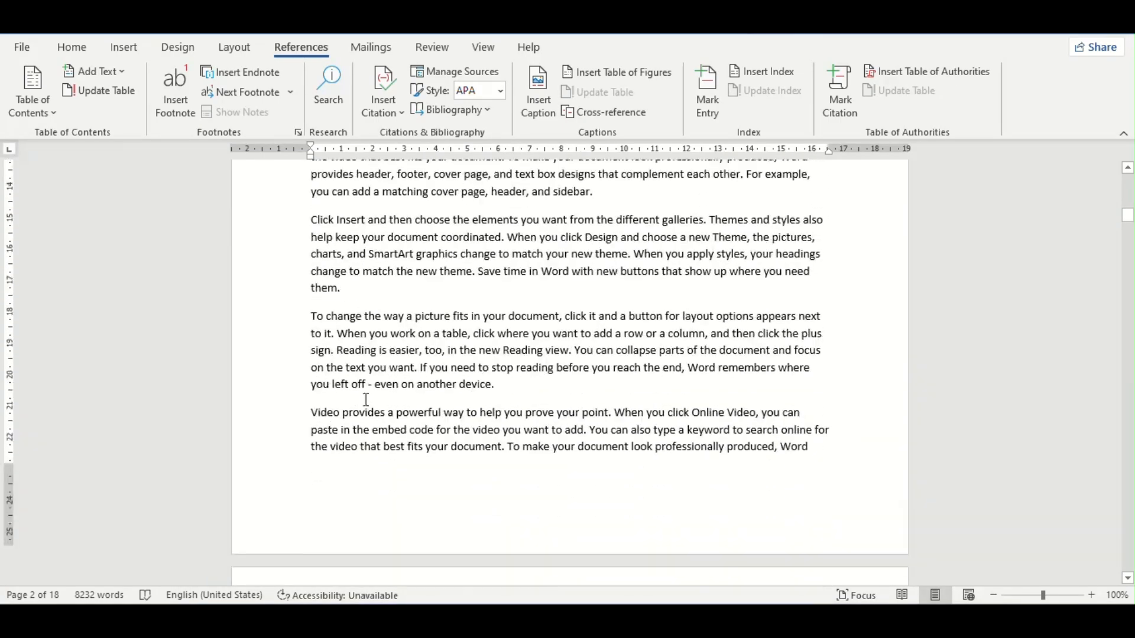
{"action": "scroll", "coordinate": [368, 398], "scroll_direction": "up", "scroll_amount": 4}
{"action": "scroll", "coordinate": [368, 399], "scroll_direction": "up", "scroll_amount": 4}
{"action": "scroll", "coordinate": [378, 384], "scroll_direction": "down", "scroll_amount": 8}
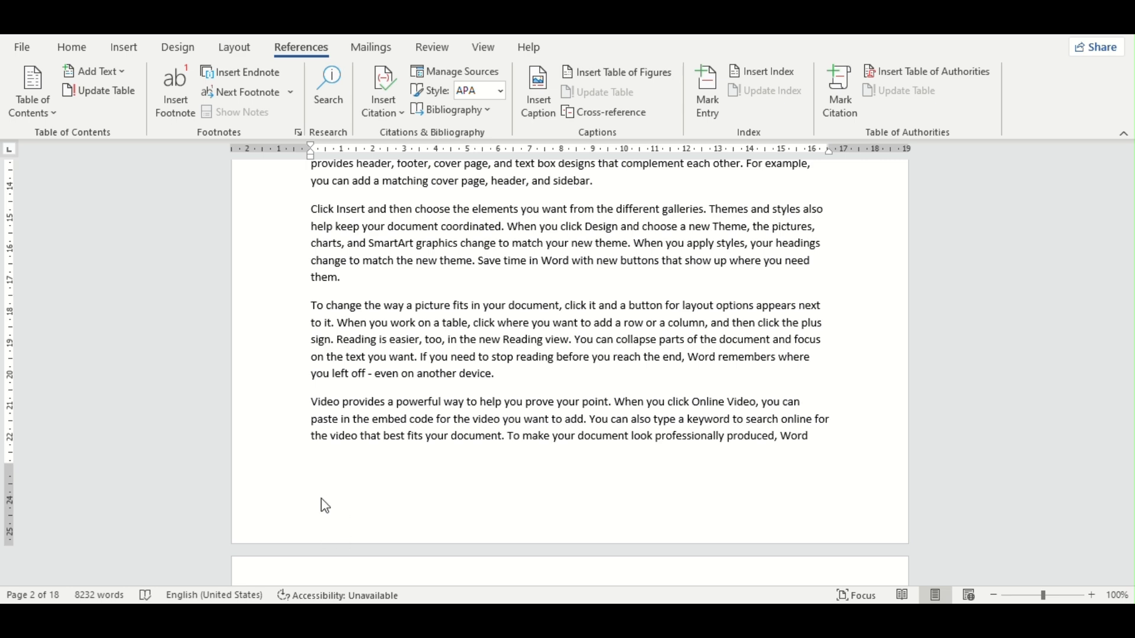
{"action": "scroll", "coordinate": [457, 411], "scroll_direction": "up", "scroll_amount": 15}
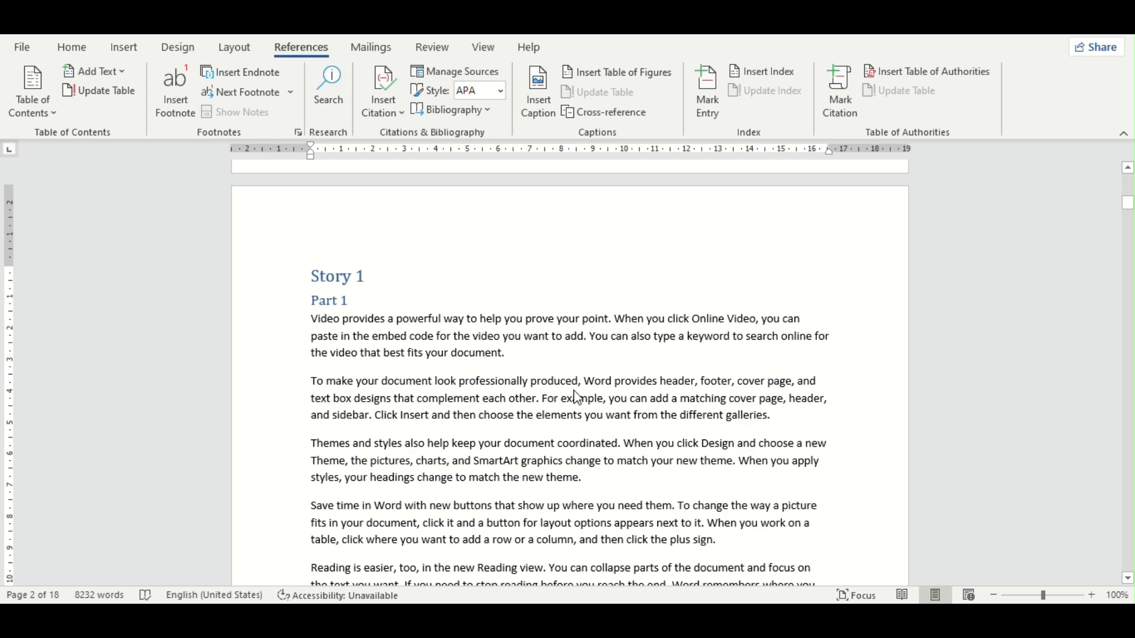
{"action": "scroll", "coordinate": [606, 338], "scroll_direction": "down", "scroll_amount": 15}
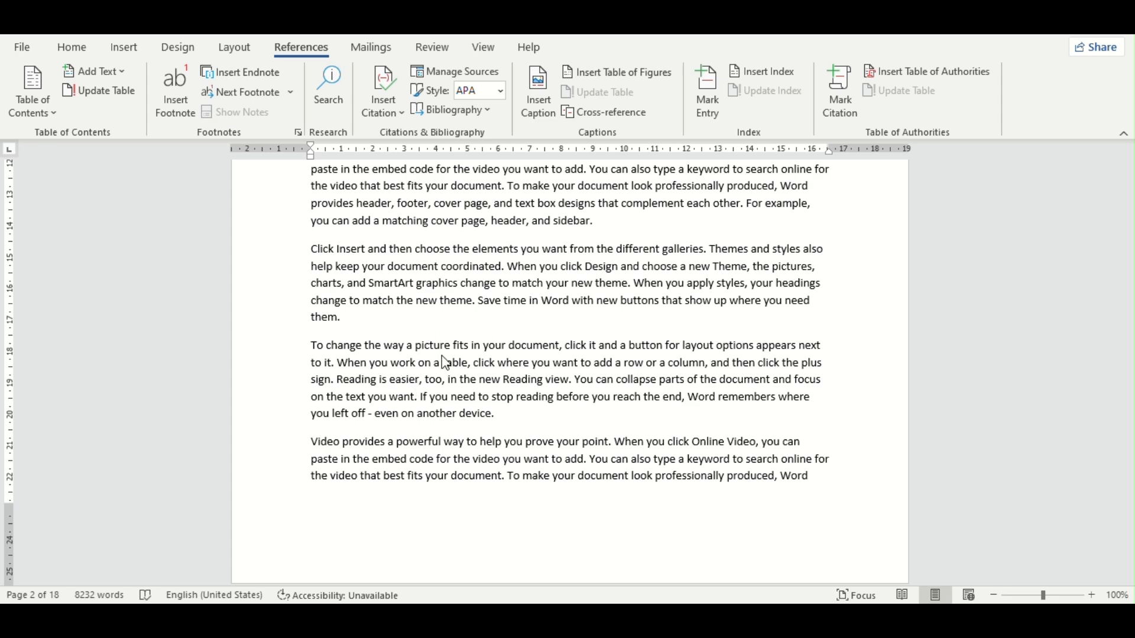
{"action": "scroll", "coordinate": [442, 364], "scroll_direction": "up", "scroll_amount": 4}
{"action": "scroll", "coordinate": [442, 365], "scroll_direction": "up", "scroll_amount": 5}
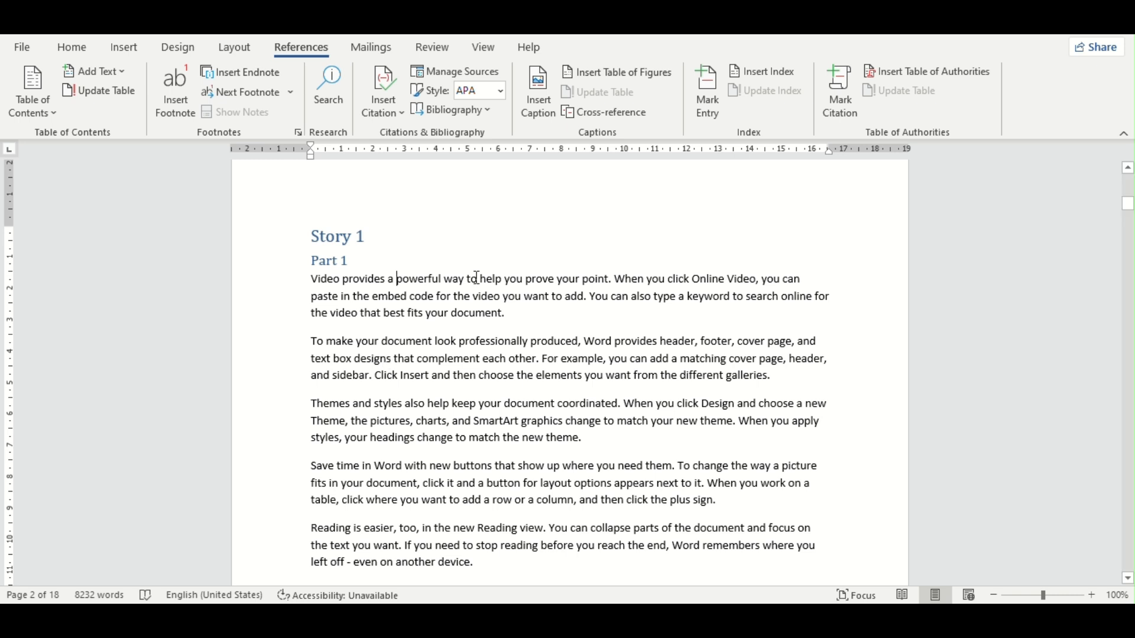
Step: Insert a footnote before the word "way" in the first sentence under Part 1 and follow its reference mark to the note
{"action": "left_click", "coordinate": [445, 280]}
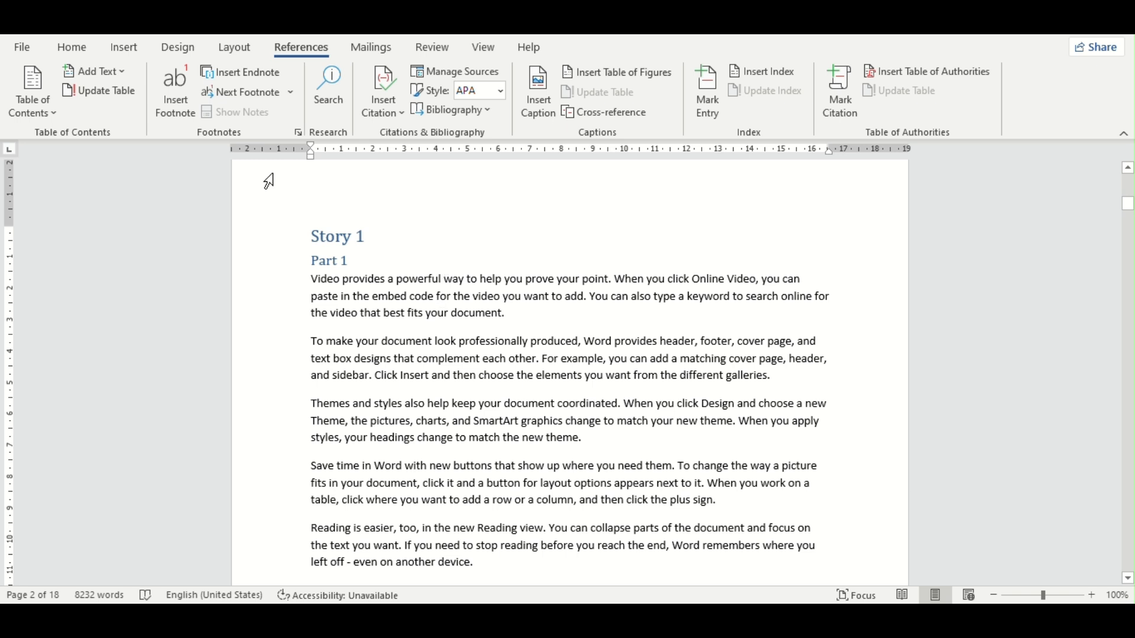
{"action": "left_click", "coordinate": [176, 83]}
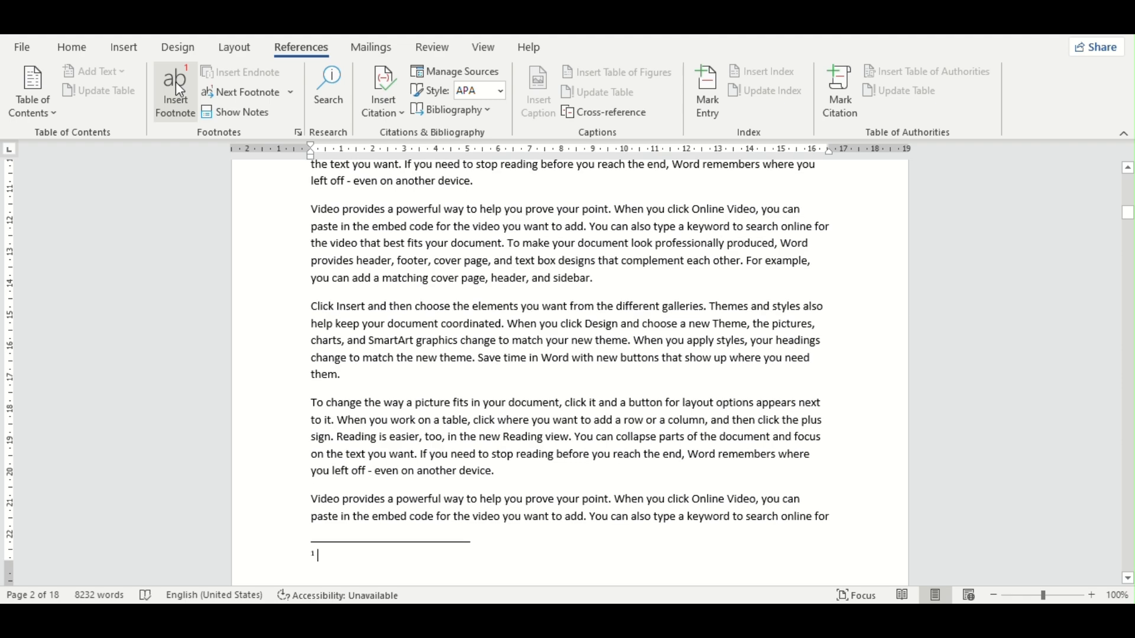
{"action": "scroll", "coordinate": [545, 201], "scroll_direction": "up", "scroll_amount": 1}
{"action": "scroll", "coordinate": [545, 201], "scroll_direction": "up", "scroll_amount": 7}
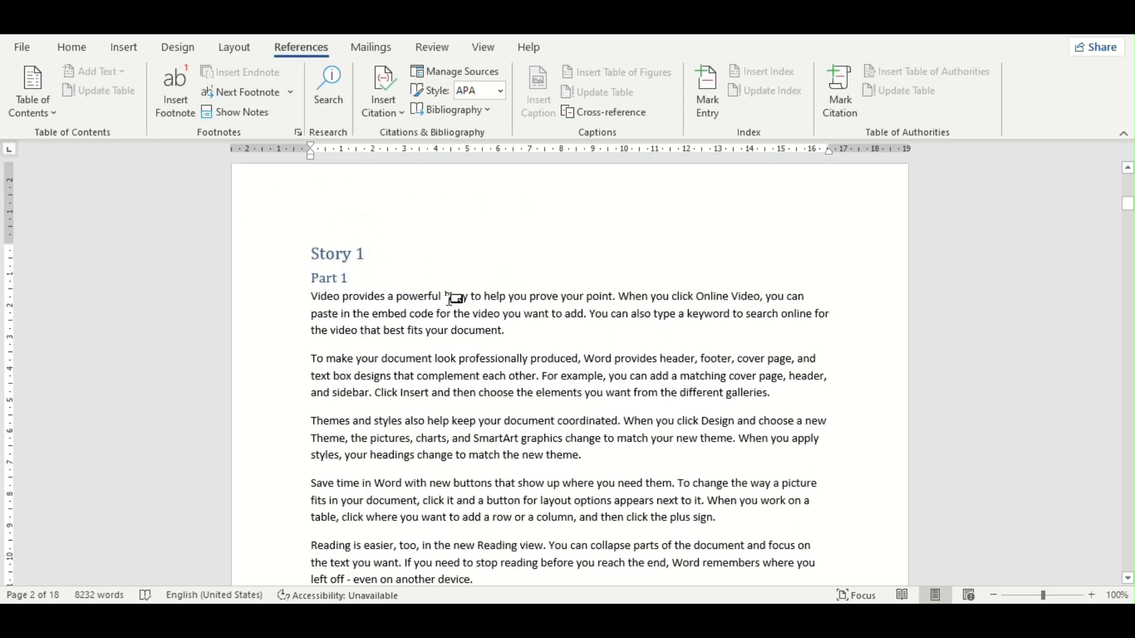
{"action": "double_click", "coordinate": [448, 295]}
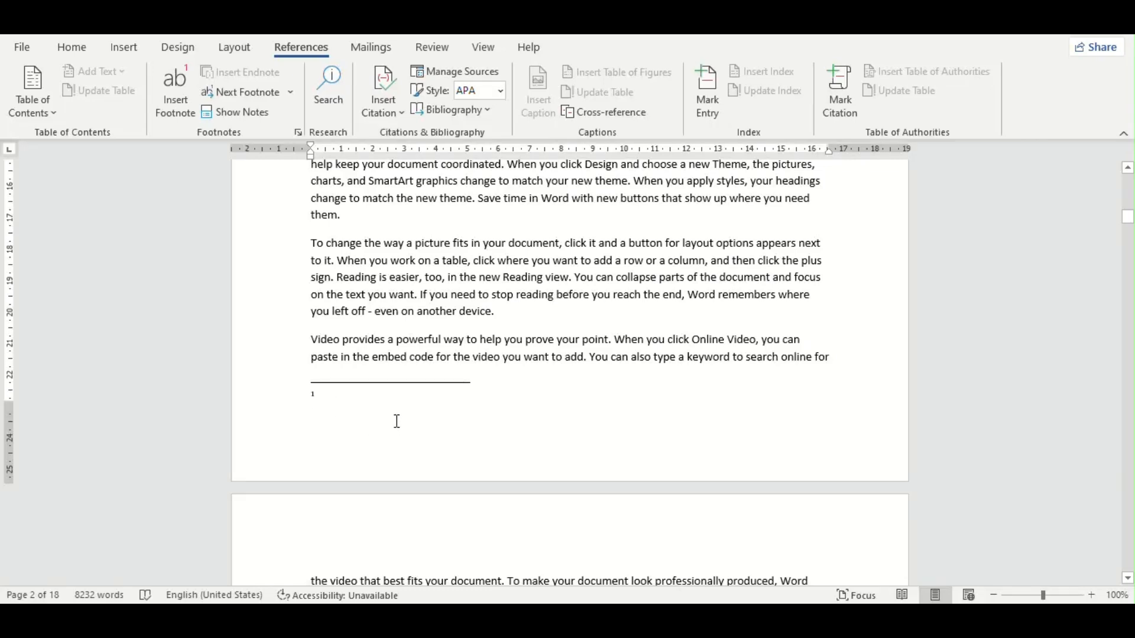
Step: Enter "Way- tarika" as the text of footnote 1 and check the link from its reference mark to the note
{"action": "type", "text": "way"}
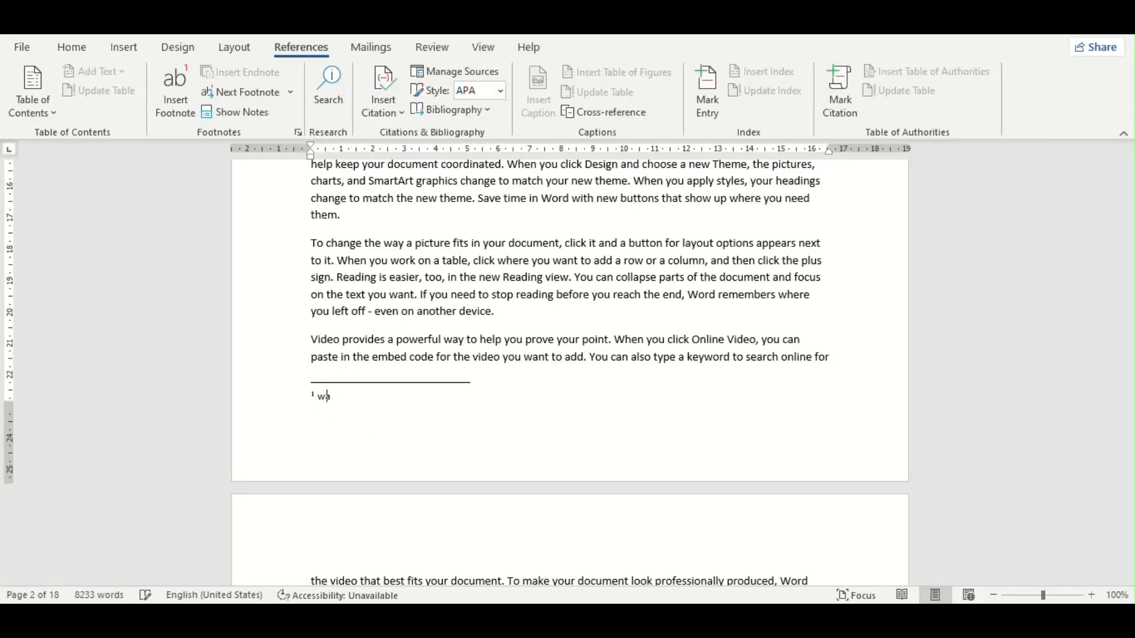
{"action": "type", "text": "- tarika"}
{"action": "scroll", "coordinate": [613, 387], "scroll_direction": "up", "scroll_amount": 15}
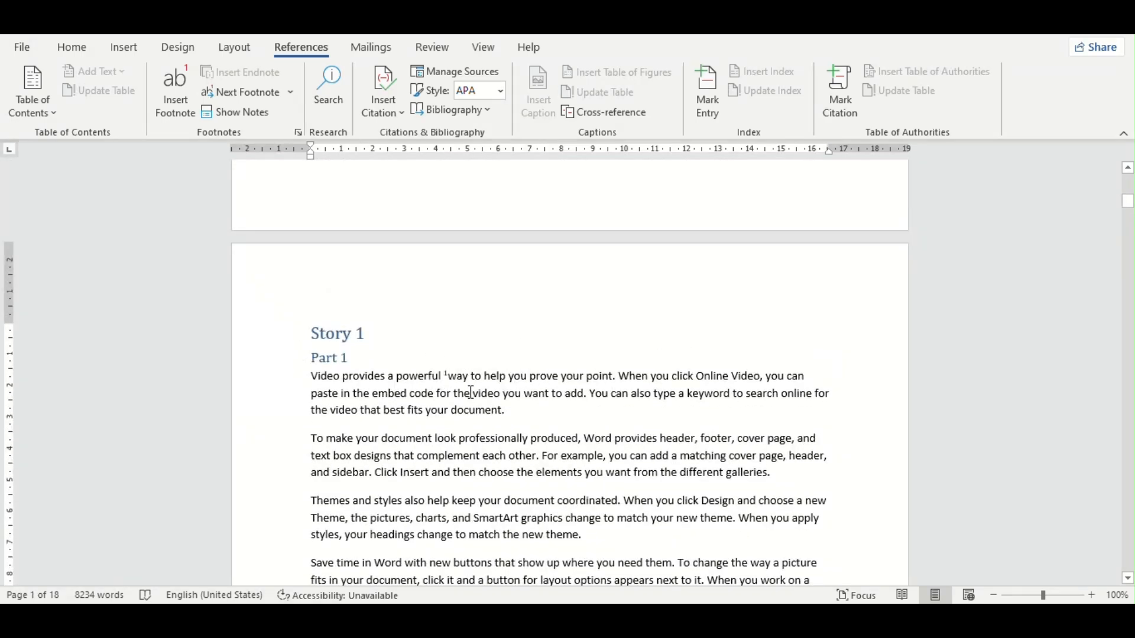
{"action": "double_click", "coordinate": [453, 378]}
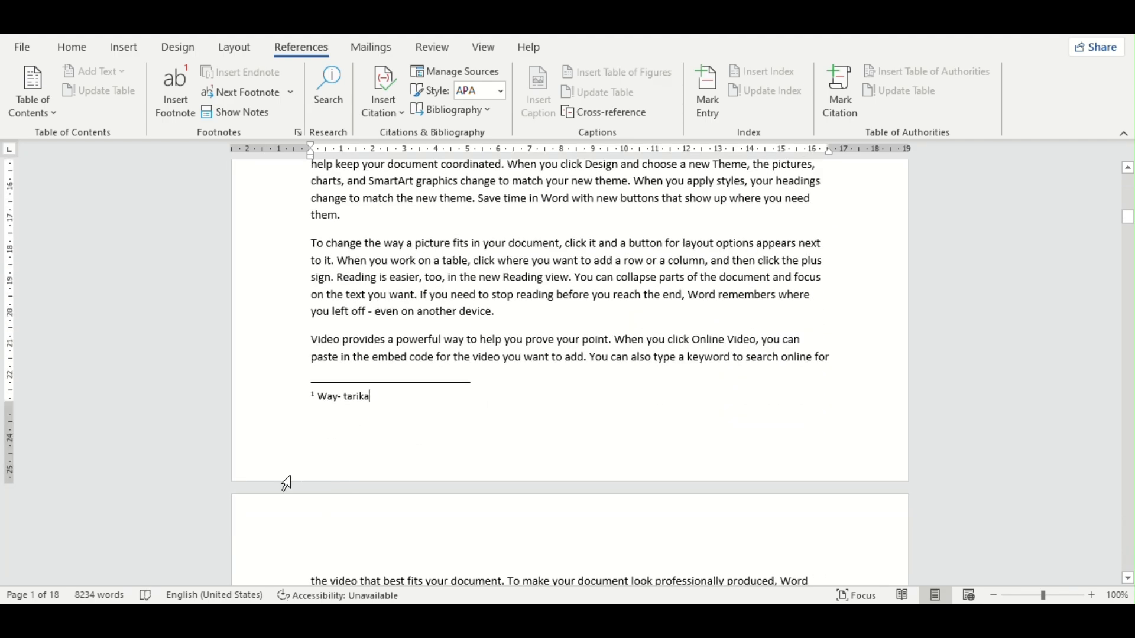
{"action": "scroll", "coordinate": [446, 387], "scroll_direction": "up", "scroll_amount": 11}
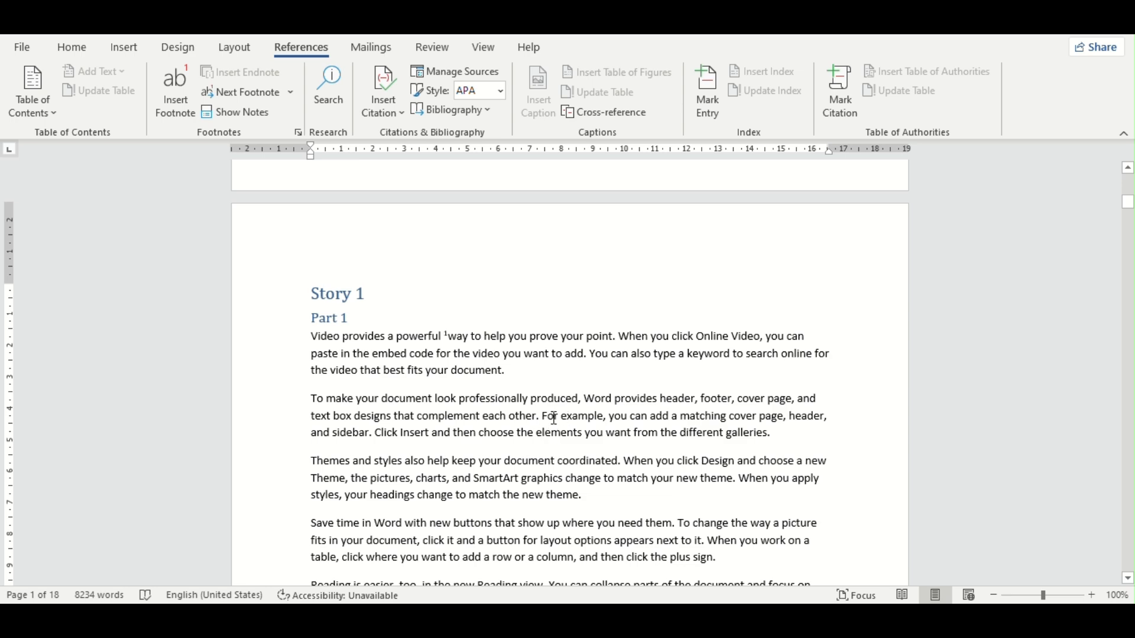
Step: Insert a footnote before the word "example" in the second paragraph under Part 1, with the note text "udharan"
{"action": "left_click", "coordinate": [562, 417]}
{"action": "left_click", "coordinate": [177, 91]}
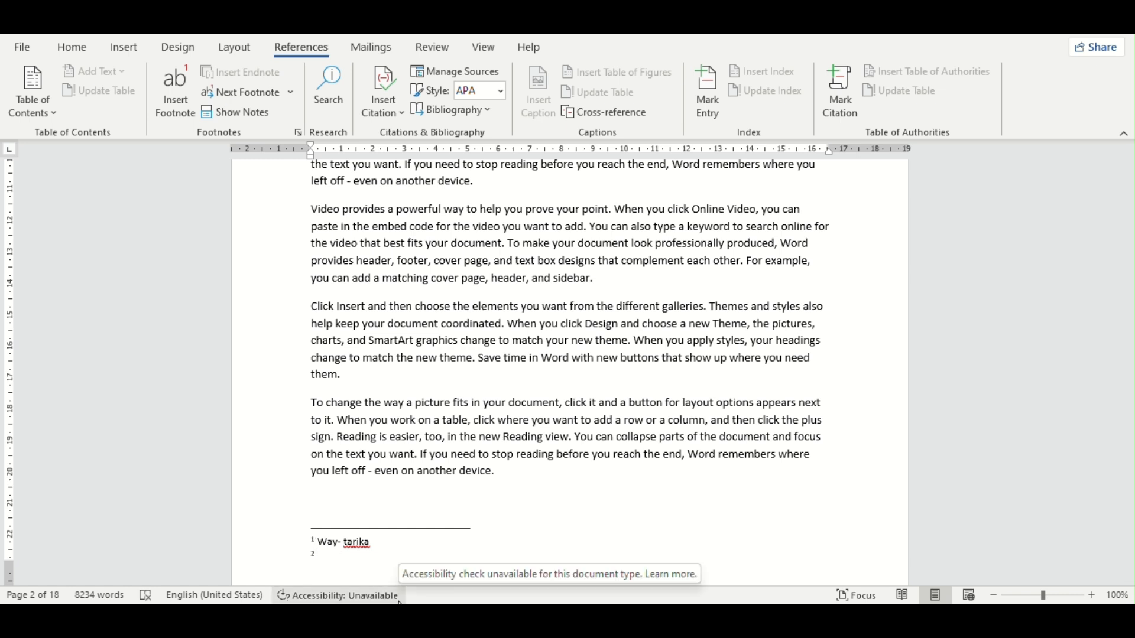
{"action": "type", "text": "udg"}
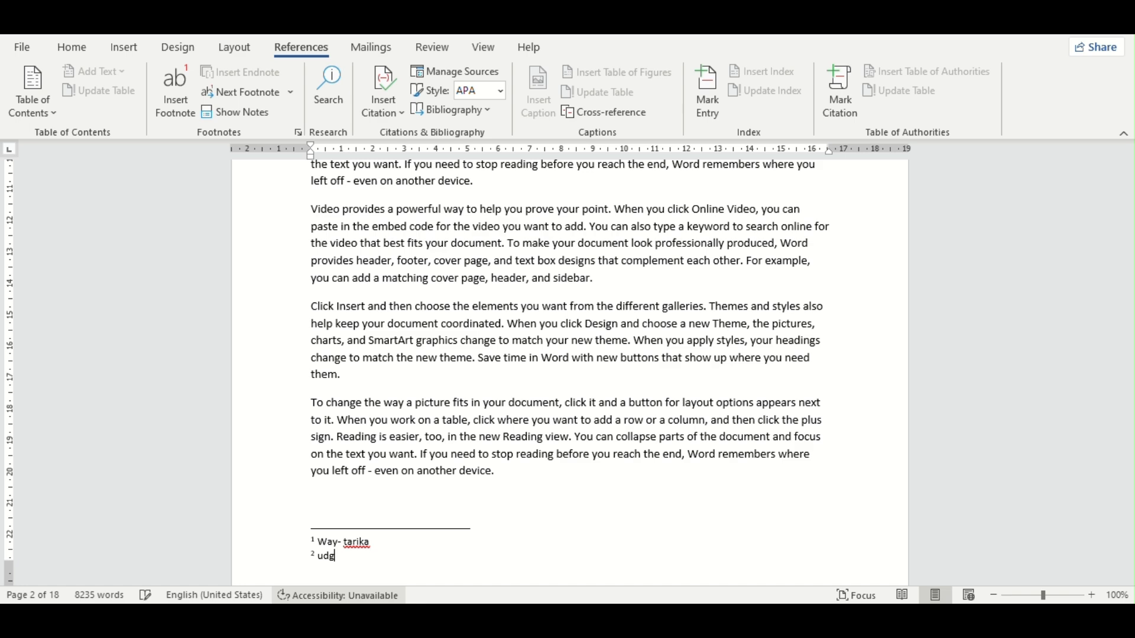
{"action": "type", "text": "haran"}
Step: Insert a footnote before the word "type" in the first paragraph under Part 1 and view the notes at the page foot
{"action": "scroll", "coordinate": [561, 448], "scroll_direction": "up", "scroll_amount": 15}
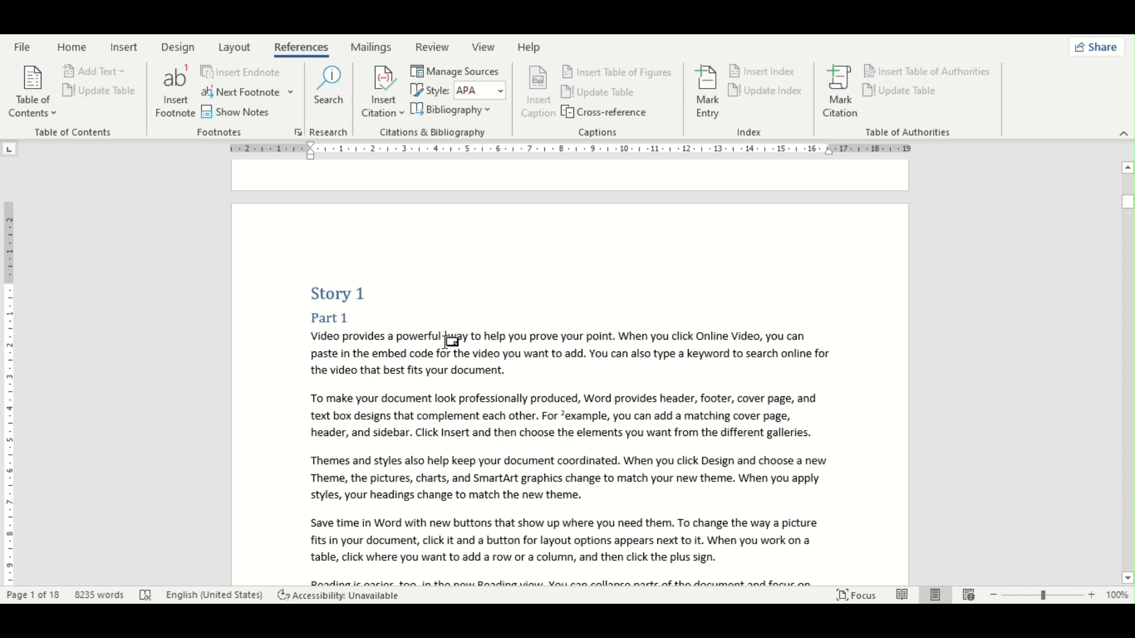
{"action": "left_click", "coordinate": [656, 354]}
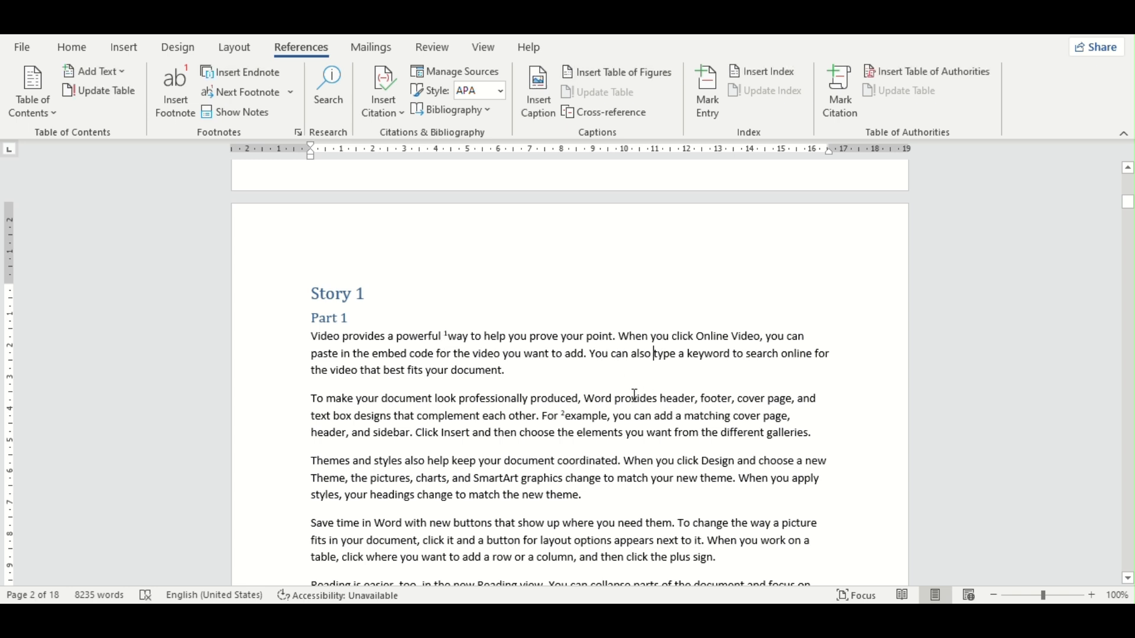
{"action": "left_click", "coordinate": [183, 89]}
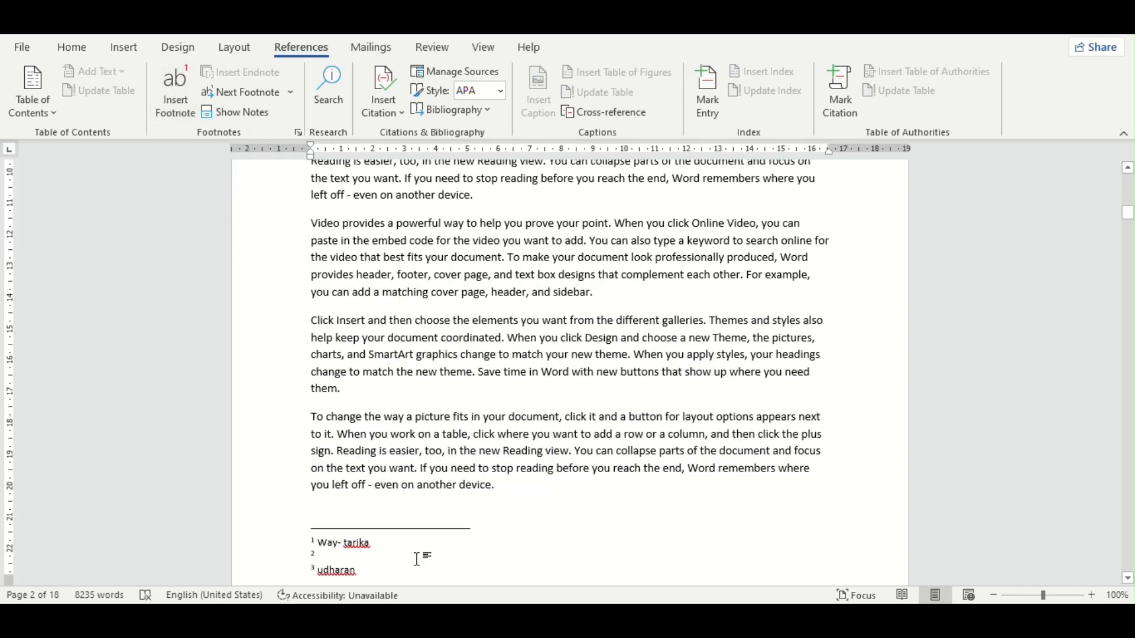
{"action": "scroll", "coordinate": [439, 522], "scroll_direction": "down", "scroll_amount": 1}
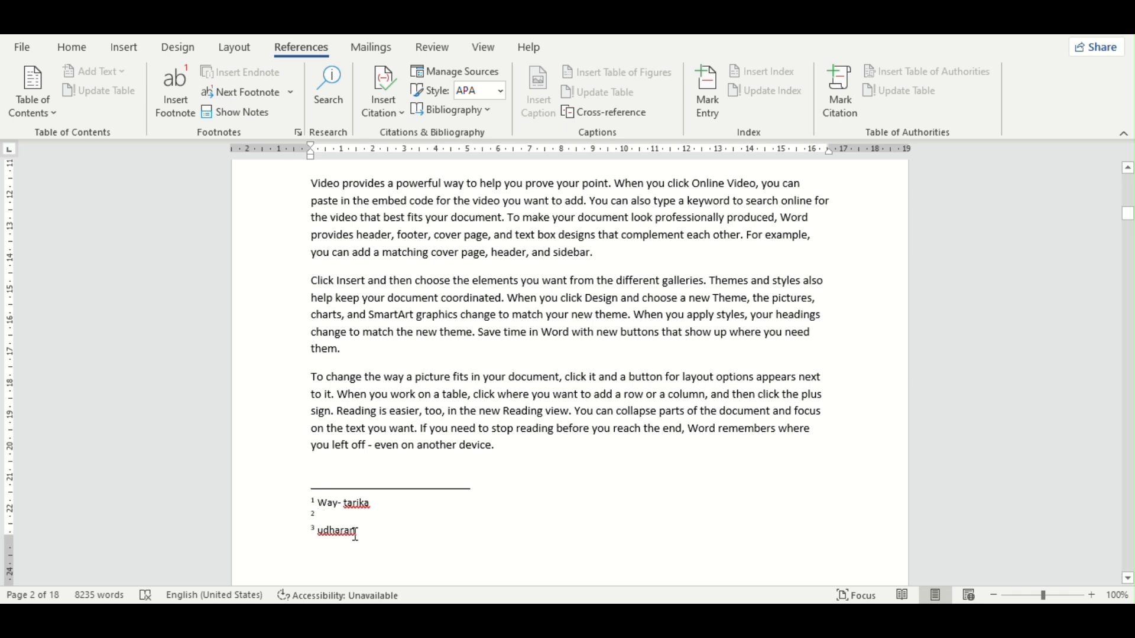
Step: Try to delete all three footnotes at once from the notes area at the foot of the page
{"action": "left_click", "coordinate": [365, 515]}
{"action": "left_click_drag", "start_coordinate": [387, 547], "coordinate": [274, 504]}
{"action": "key", "text": "Delete"}
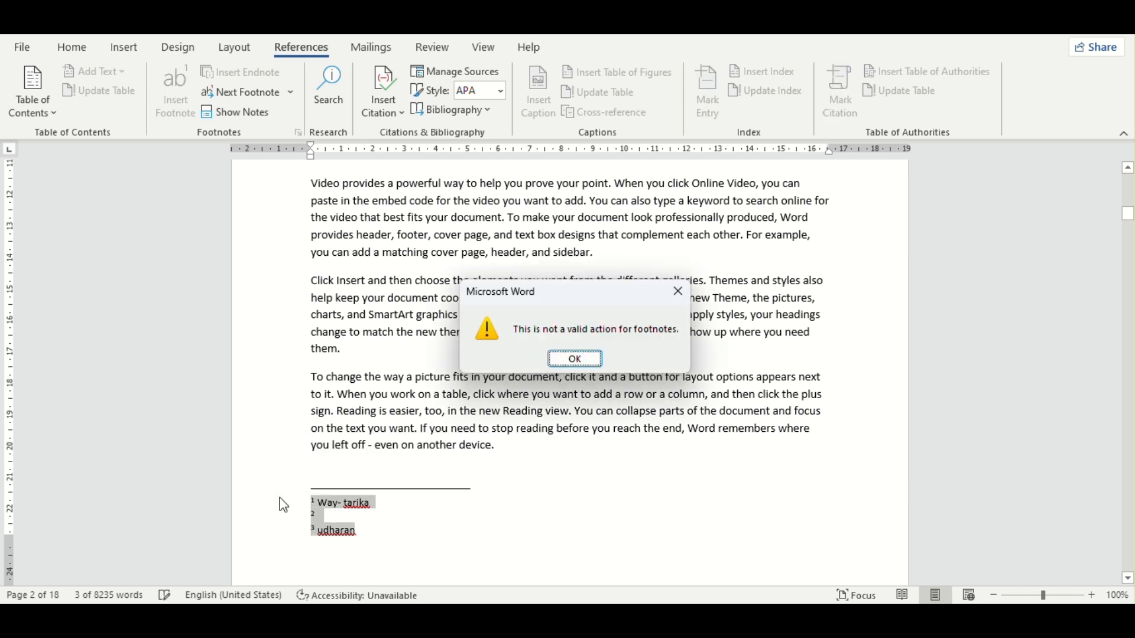
{"action": "left_click", "coordinate": [589, 362]}
{"action": "left_click", "coordinate": [550, 513]}
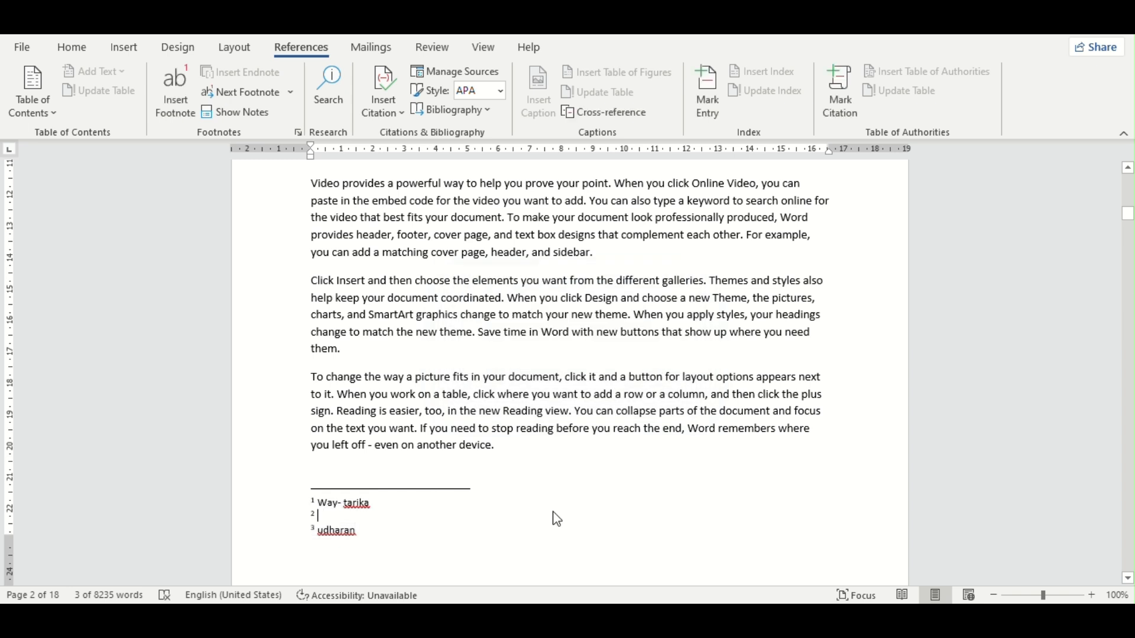
Step: Erase the note text "udharan" from footnote 3
{"action": "left_click", "coordinate": [409, 536]}
{"action": "key", "text": "BackSpace"}
{"action": "key", "text": "BackSpace"}
{"action": "key", "text": "BackSpace"}
{"action": "key", "text": "BackSpace"}
{"action": "key", "text": "BackSpace"}
{"action": "key", "text": "BackSpace"}
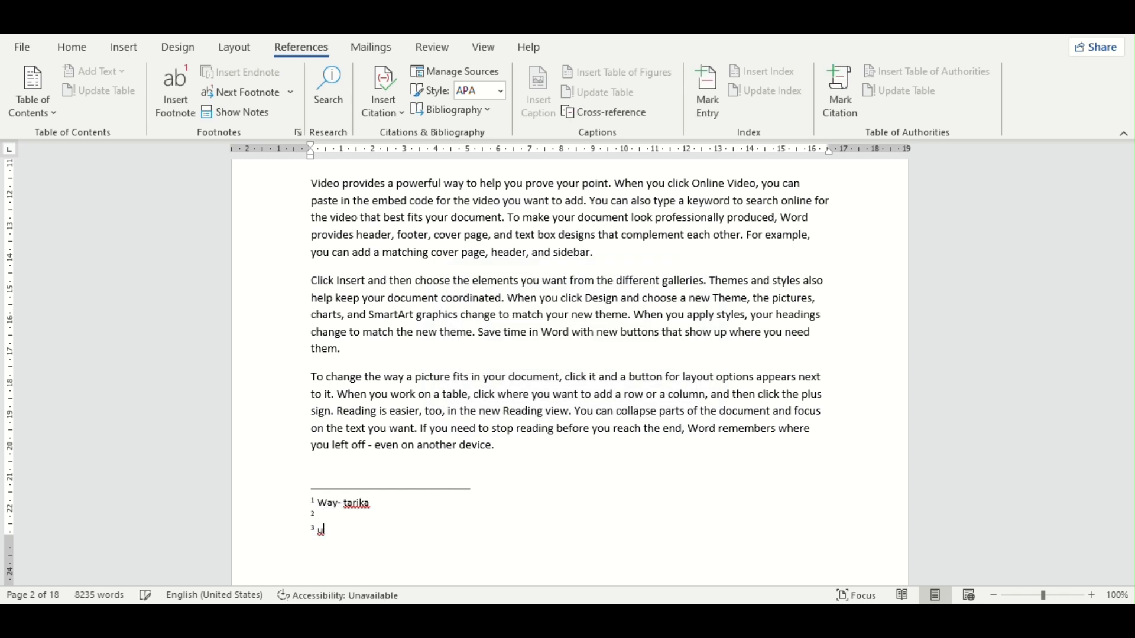
Step: Erase the note text "Way- tarika" from footnote 1
{"action": "left_click", "coordinate": [381, 512]}
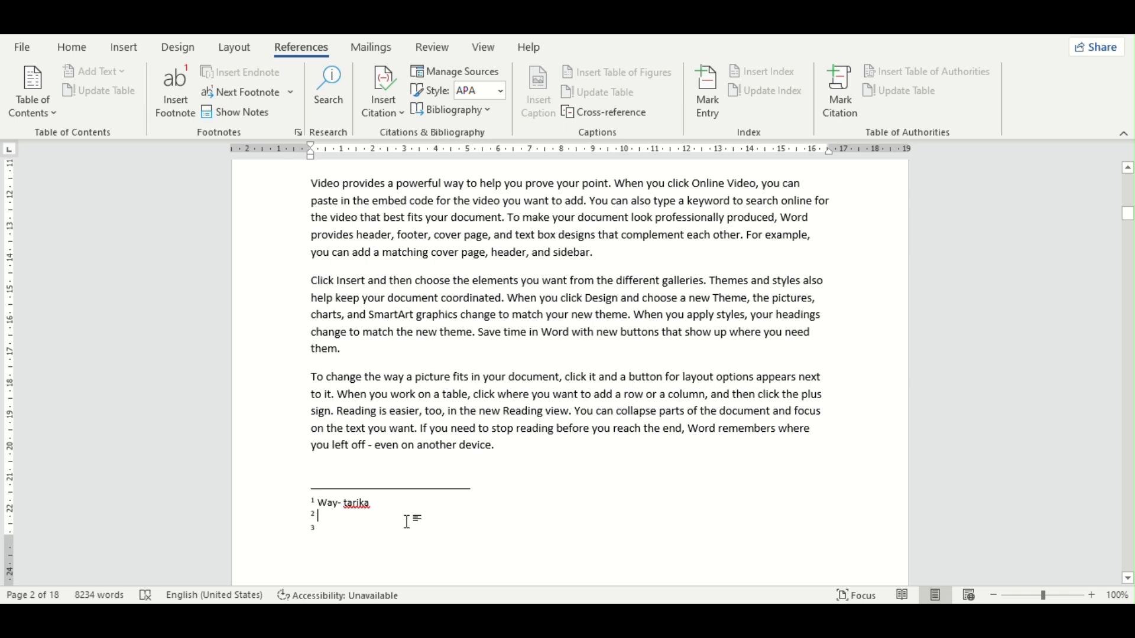
{"action": "left_click", "coordinate": [378, 507]}
{"action": "key", "text": "BackSpace"}
{"action": "key", "text": "BackSpace"}
{"action": "key", "text": "BackSpace"}
{"action": "key", "text": "BackSpace"}
{"action": "key", "text": "BackSpace"}
{"action": "key", "text": "BackSpace"}
{"action": "key", "text": "BackSpace"}
{"action": "key", "text": "BackSpace"}
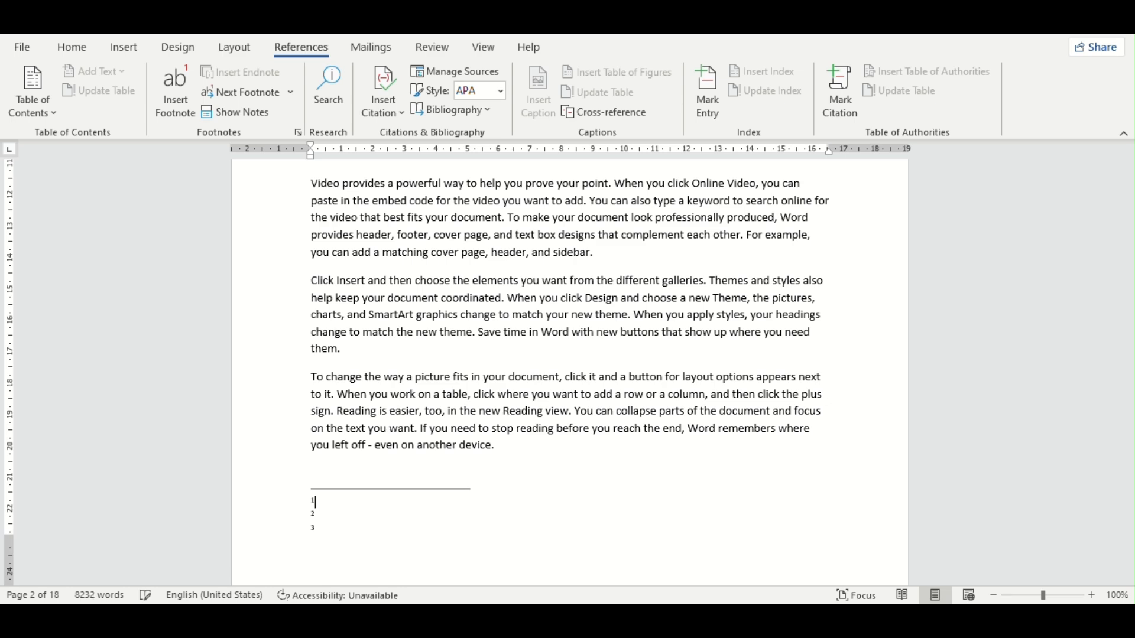
Step: Insert an endnote before the word "way" under Part 1 and view its note at the end of the document
{"action": "scroll", "coordinate": [689, 365], "scroll_direction": "up", "scroll_amount": 10}
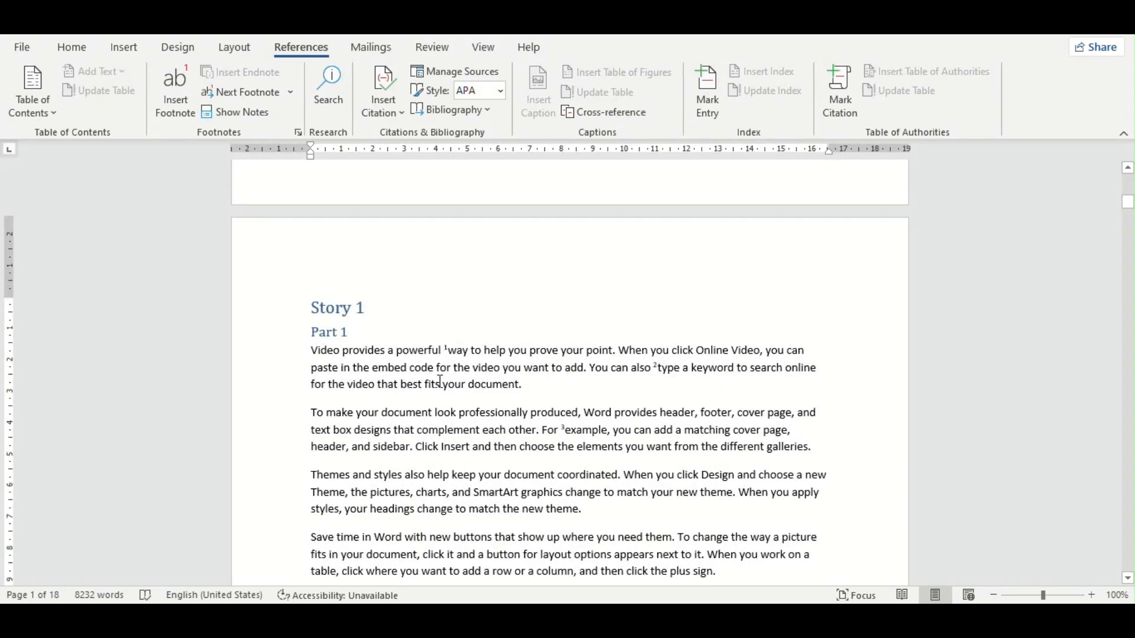
{"action": "left_click", "coordinate": [450, 356]}
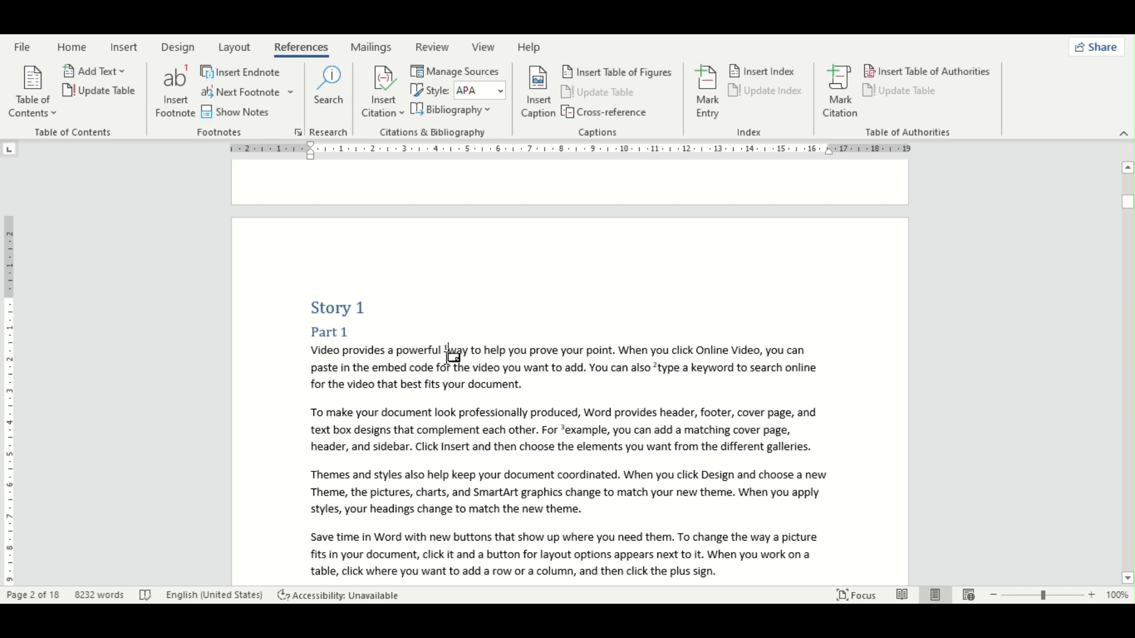
{"action": "left_click", "coordinate": [250, 77]}
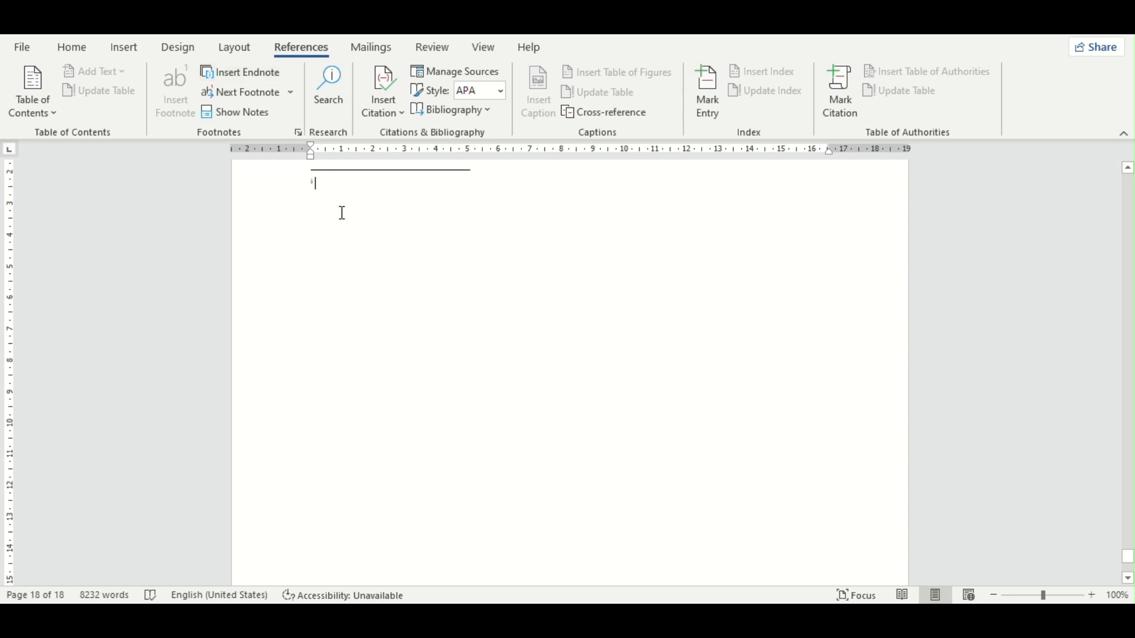
{"action": "scroll", "coordinate": [342, 213], "scroll_direction": "up", "scroll_amount": 10}
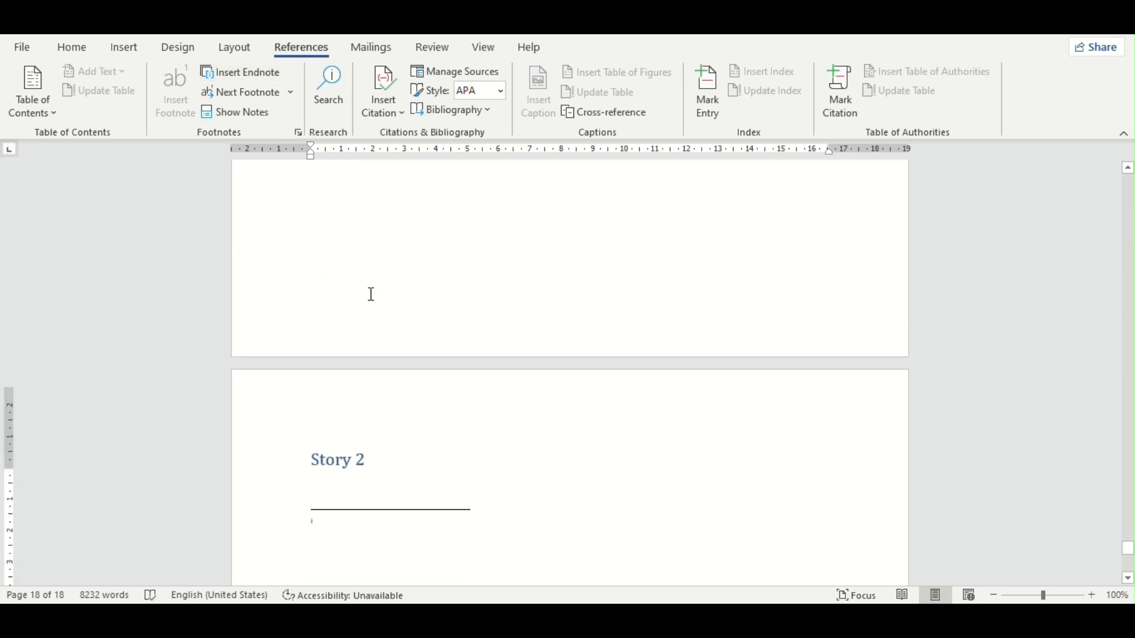
{"action": "scroll", "coordinate": [372, 294], "scroll_direction": "up", "scroll_amount": 1}
{"action": "scroll", "coordinate": [456, 532], "scroll_direction": "down", "scroll_amount": 4}
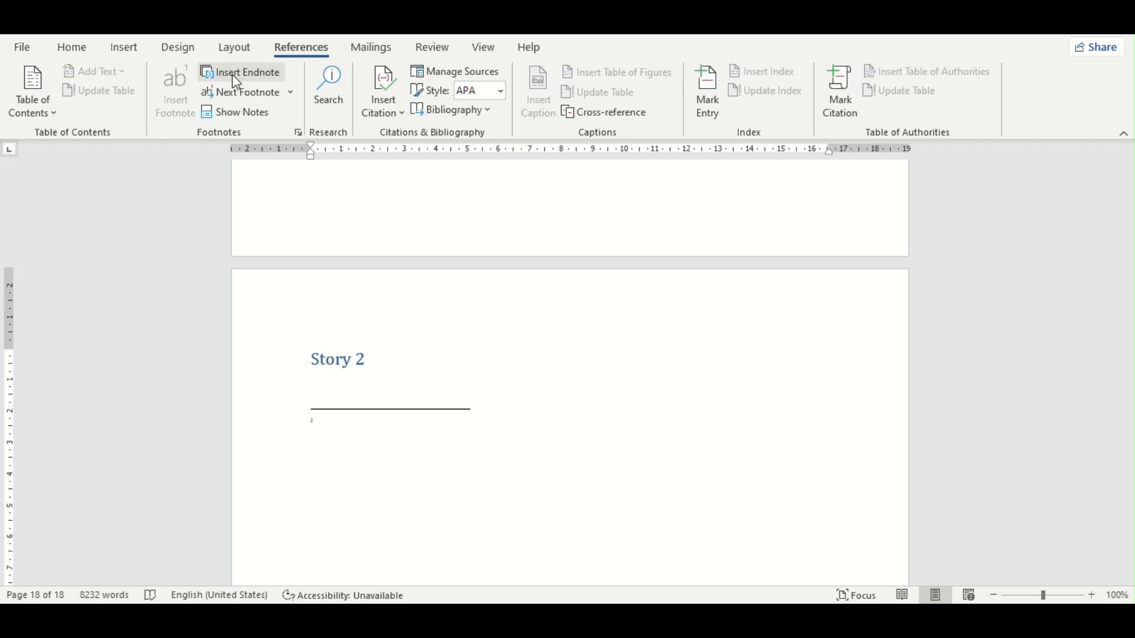
Step: Use Show Notes to go to the endnote's reference in the text and return to the endnote area
{"action": "left_click", "coordinate": [230, 112]}
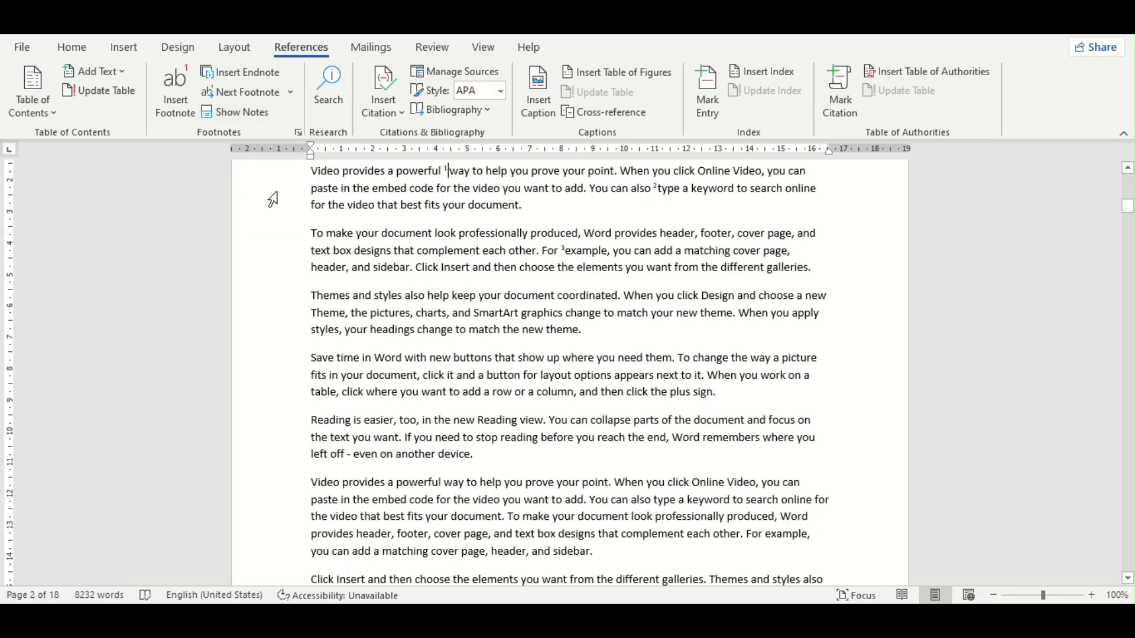
{"action": "left_click", "coordinate": [234, 112]}
{"action": "left_click", "coordinate": [541, 319]}
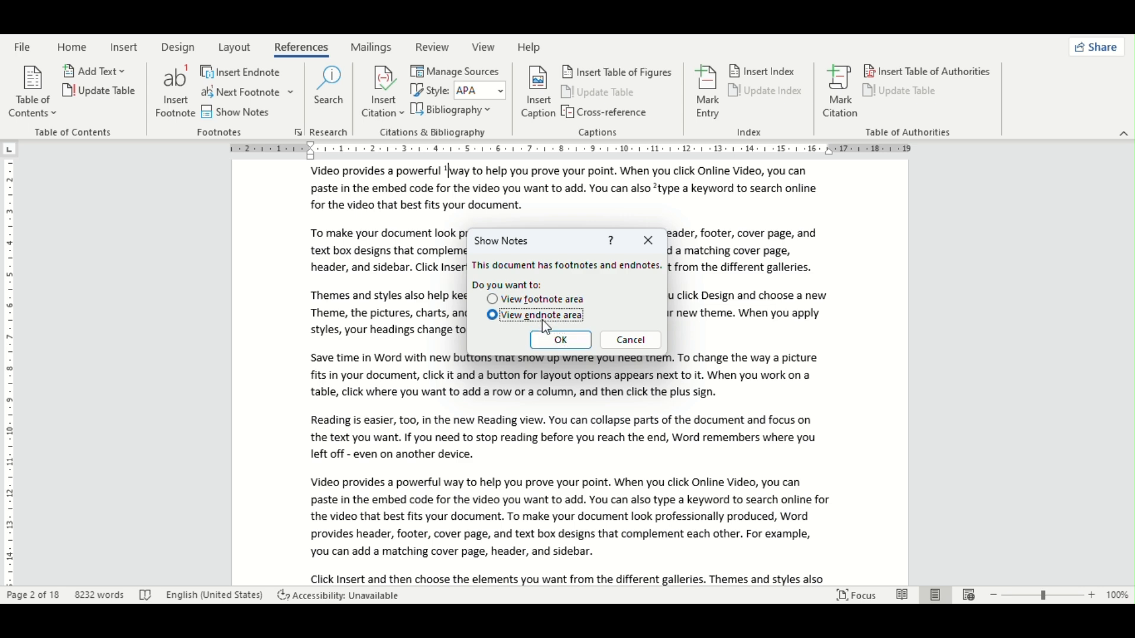
{"action": "left_click", "coordinate": [561, 341]}
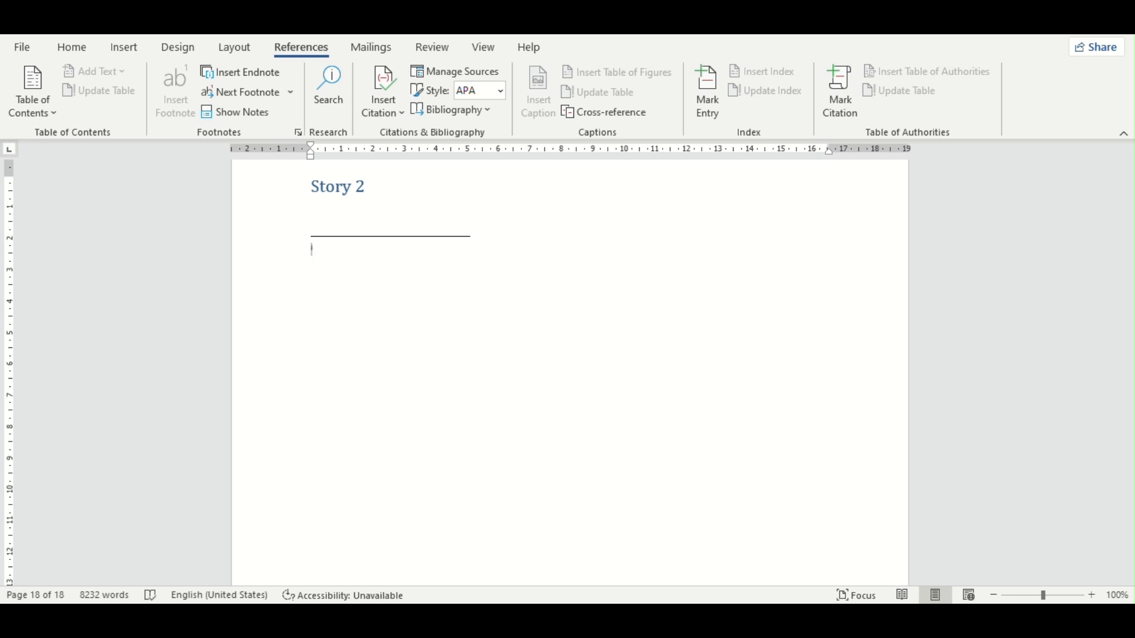
Step: Go to the previous endnote and look back through the pages before Story 2
{"action": "scroll", "coordinate": [570, 372], "scroll_direction": "up", "scroll_amount": 8}
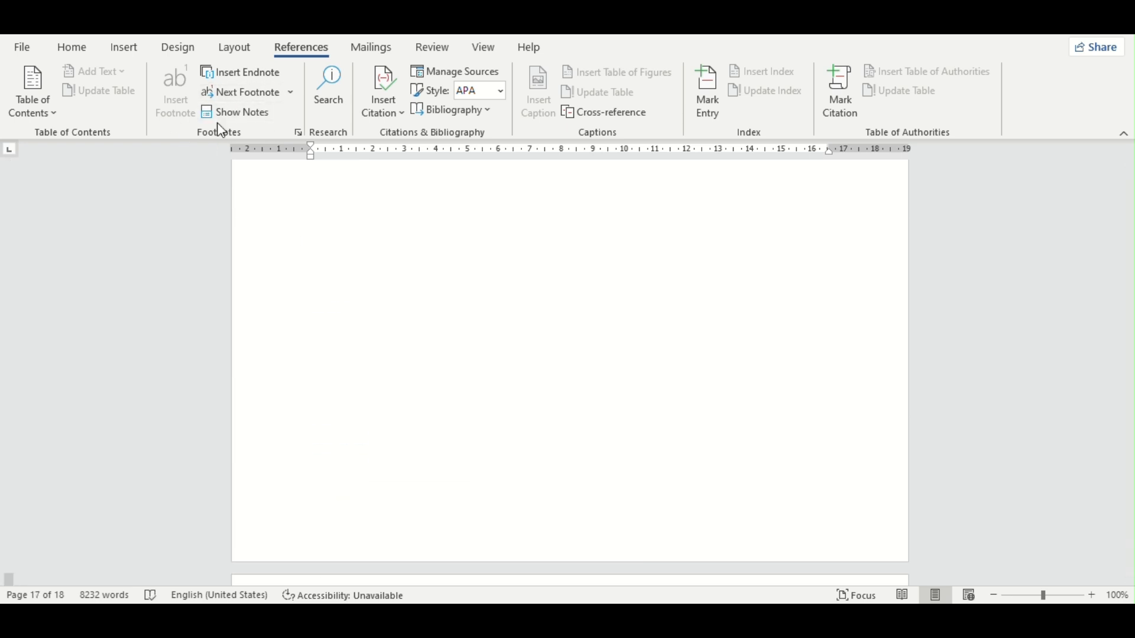
{"action": "left_click", "coordinate": [291, 93]}
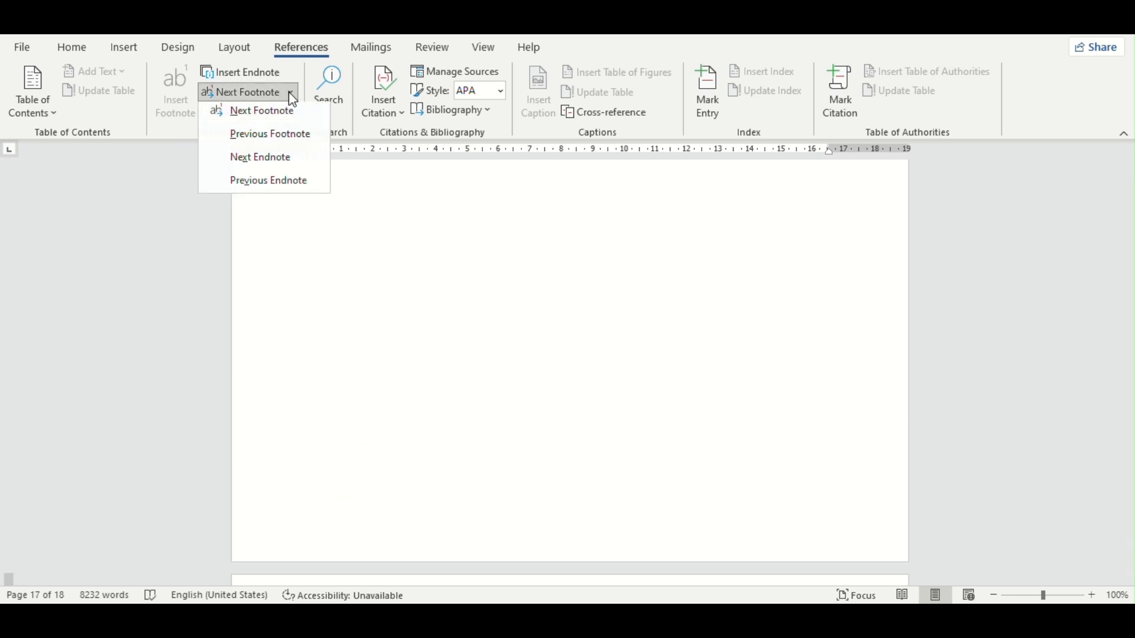
{"action": "left_click", "coordinate": [272, 184]}
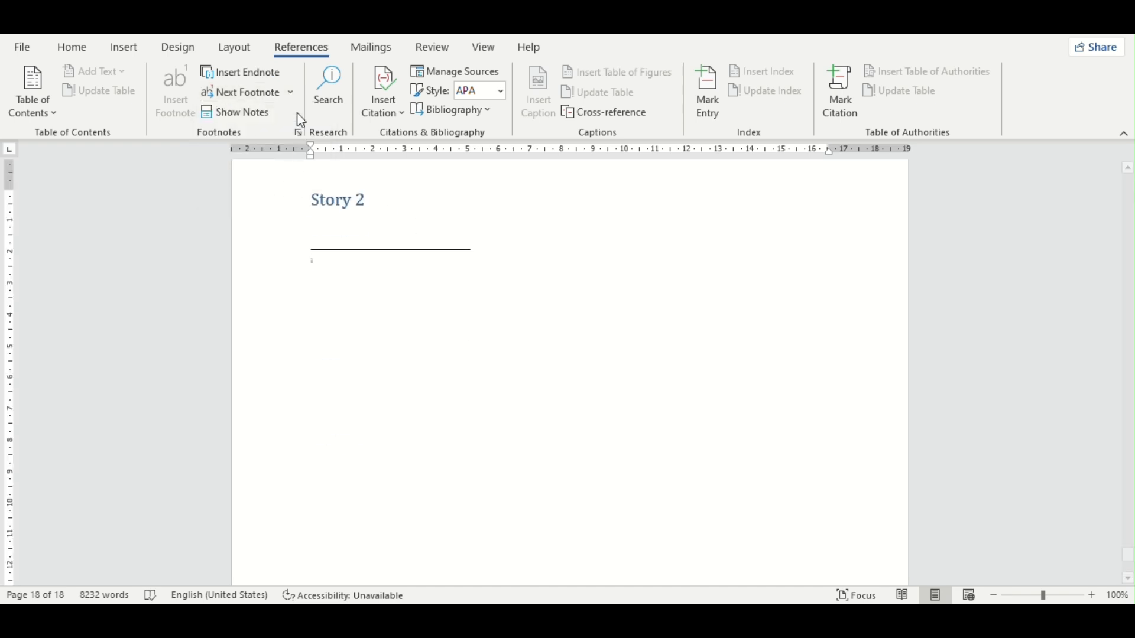
{"action": "scroll", "coordinate": [385, 205], "scroll_direction": "up", "scroll_amount": 10}
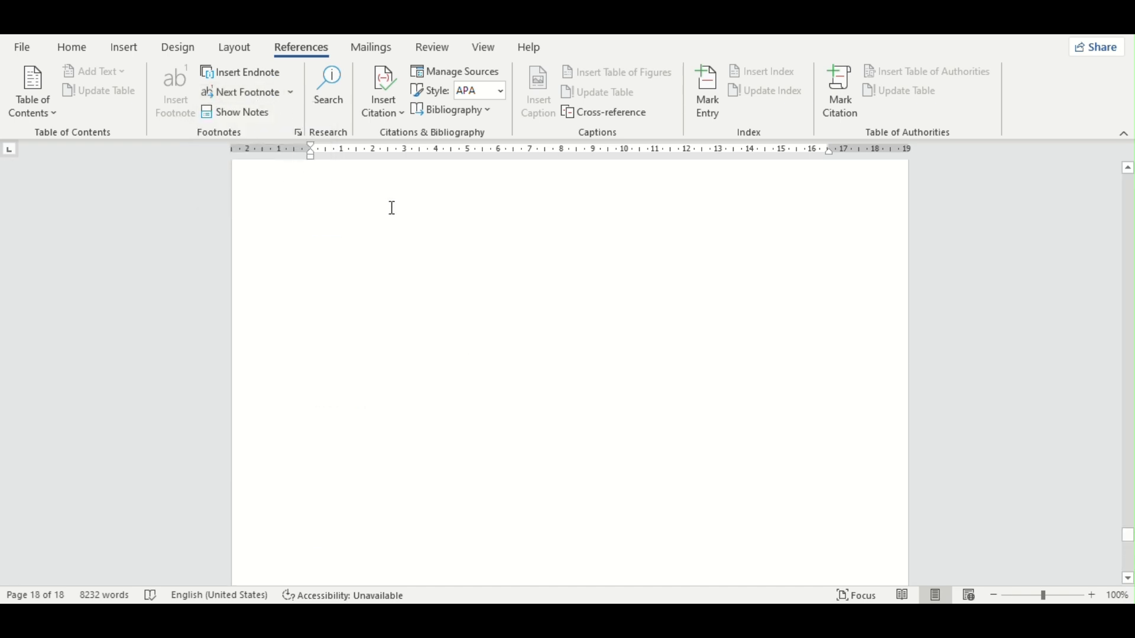
{"action": "scroll", "coordinate": [449, 260], "scroll_direction": "up", "scroll_amount": 5}
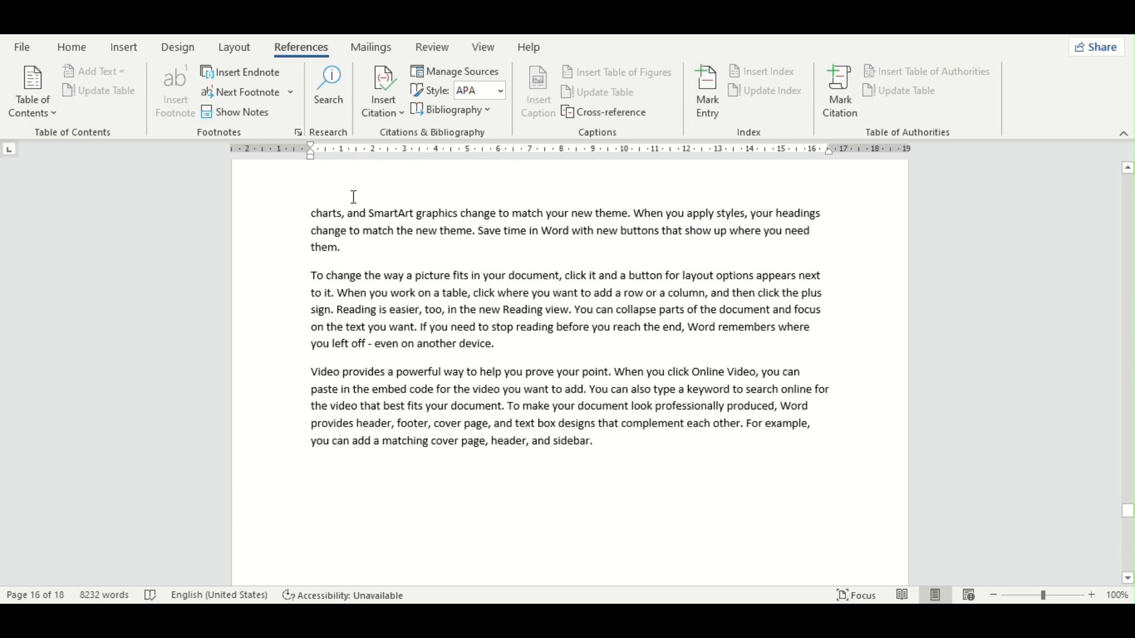
Step: Search the web for "car" from within the document and browse the results
{"action": "left_click", "coordinate": [355, 216]}
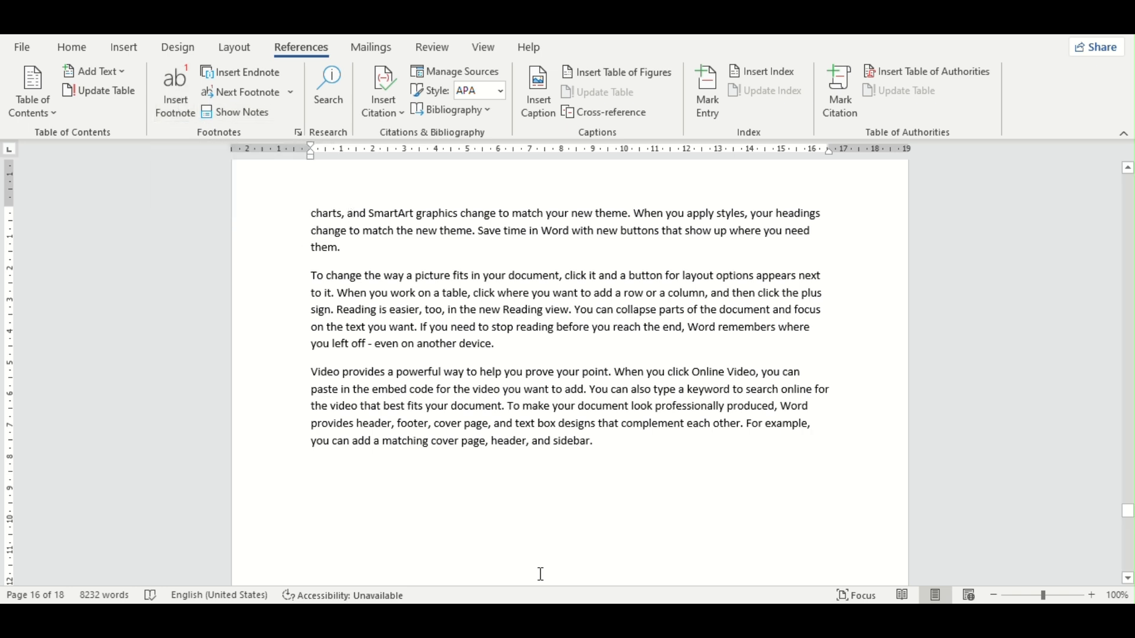
{"action": "left_click", "coordinate": [329, 89]}
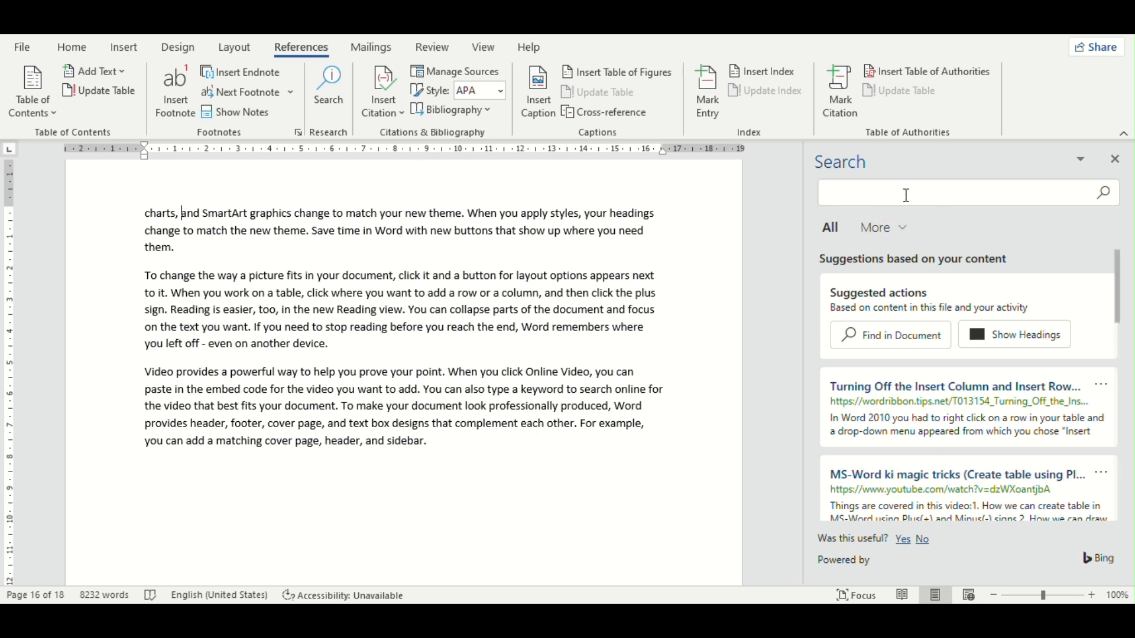
{"action": "type", "text": "car"}
{"action": "key", "text": "Return"}
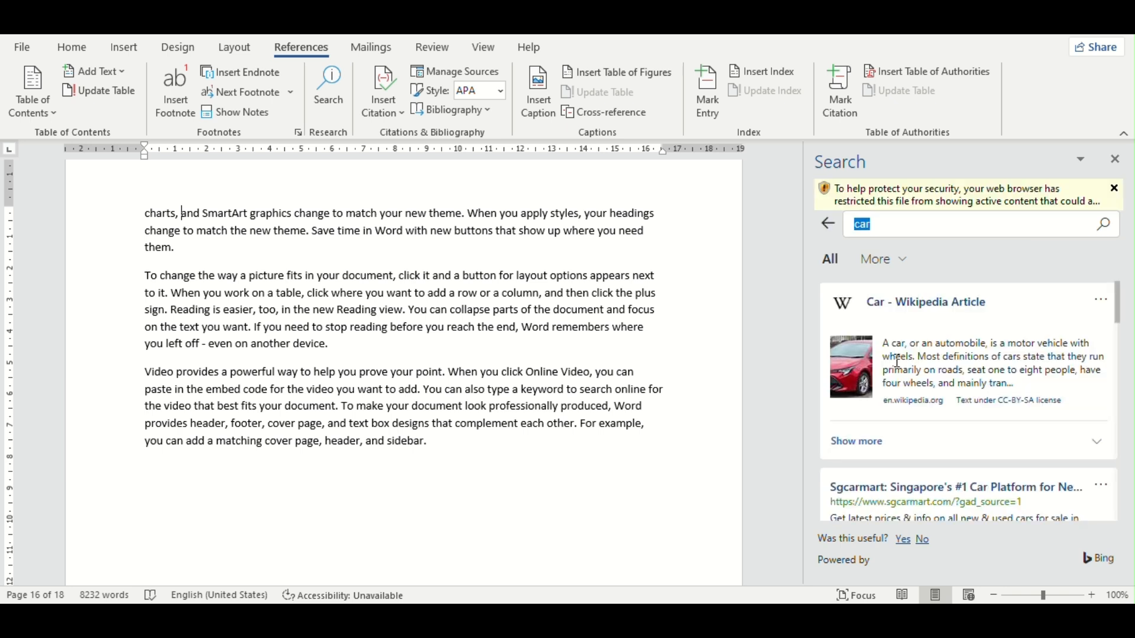
{"action": "scroll", "coordinate": [931, 319], "scroll_direction": "down", "scroll_amount": 1}
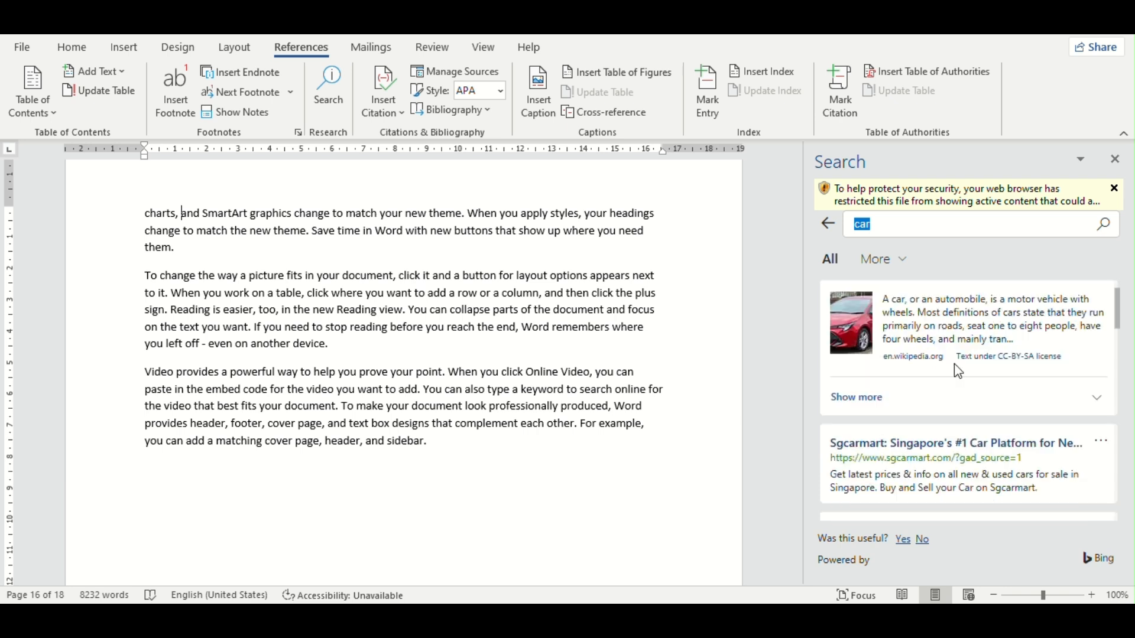
{"action": "scroll", "coordinate": [924, 319], "scroll_direction": "up", "scroll_amount": 1}
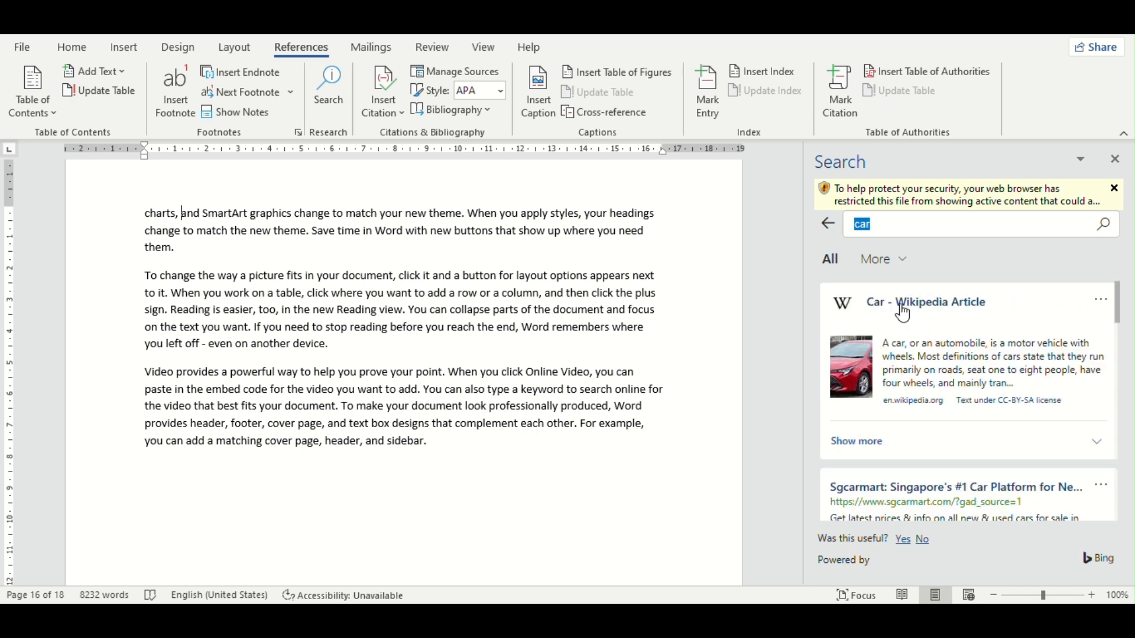
Step: Expand the details of the Car Wikipedia article result and open its "Text under CC-BY-SA license" link
{"action": "left_click", "coordinate": [890, 441]}
{"action": "scroll", "coordinate": [893, 390], "scroll_direction": "down", "scroll_amount": 4}
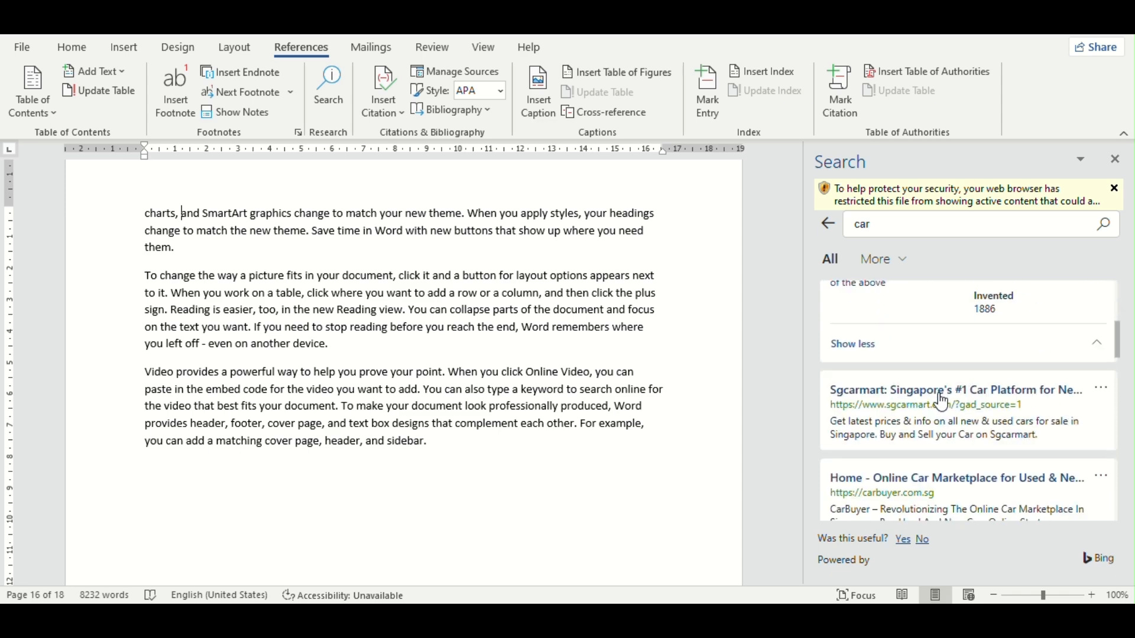
{"action": "scroll", "coordinate": [944, 403], "scroll_direction": "up", "scroll_amount": 5}
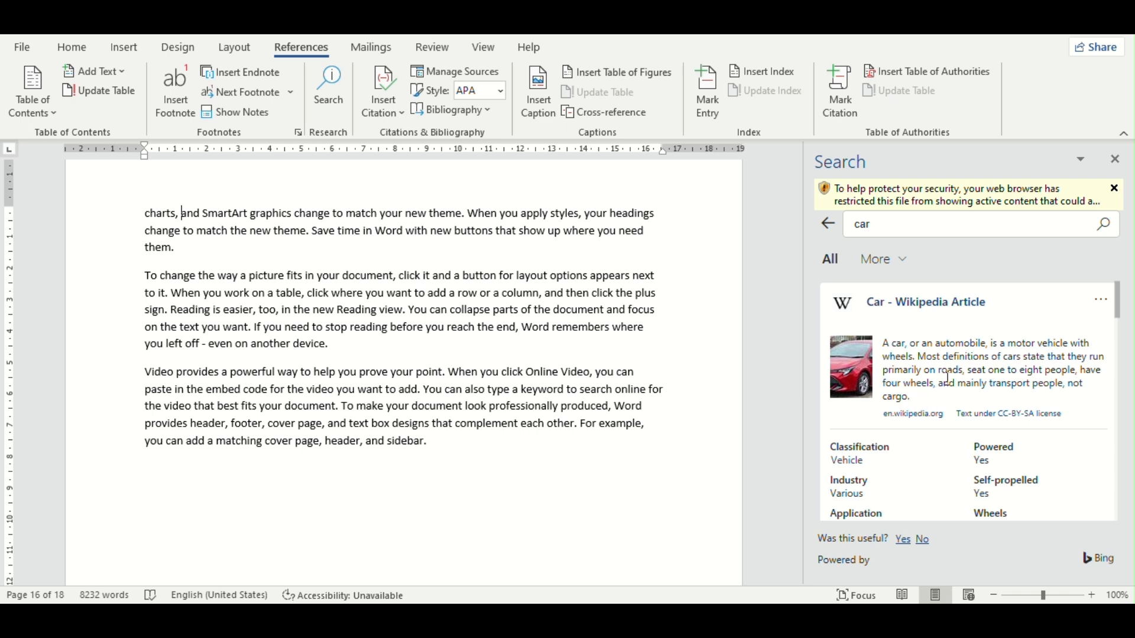
{"action": "left_click", "coordinate": [919, 306]}
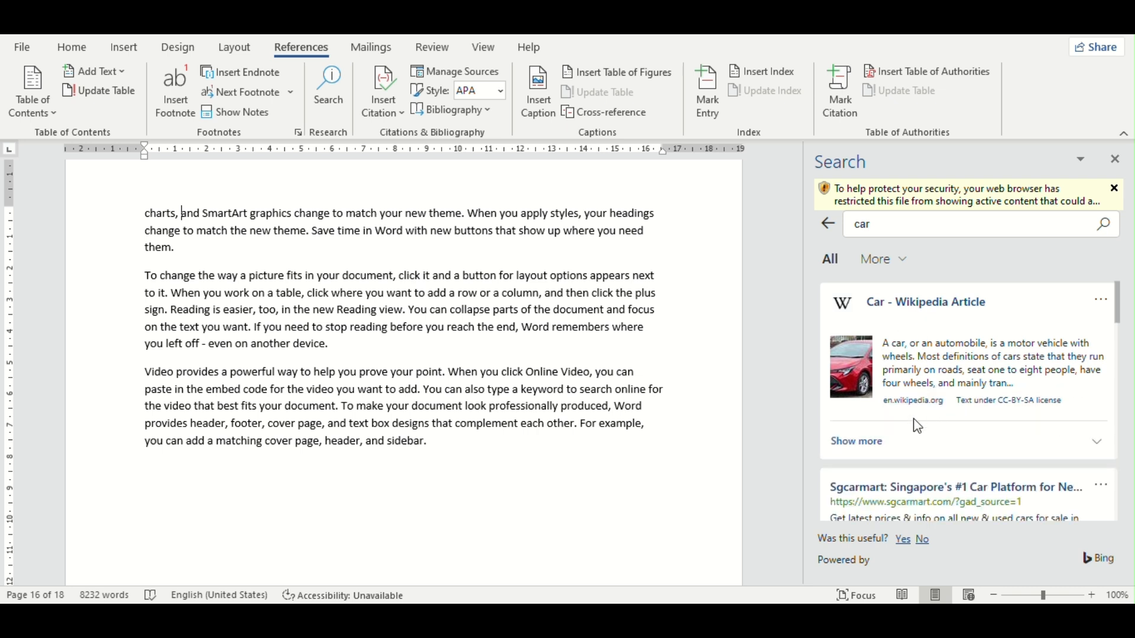
{"action": "left_click", "coordinate": [849, 443]}
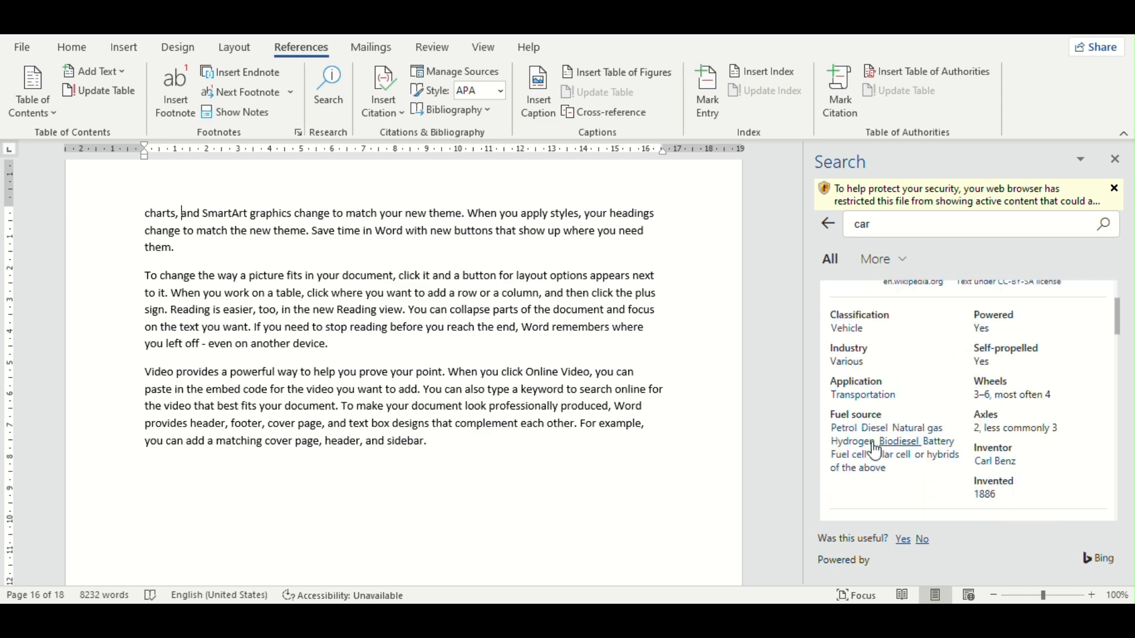
{"action": "scroll", "coordinate": [857, 467], "scroll_direction": "up", "scroll_amount": 2}
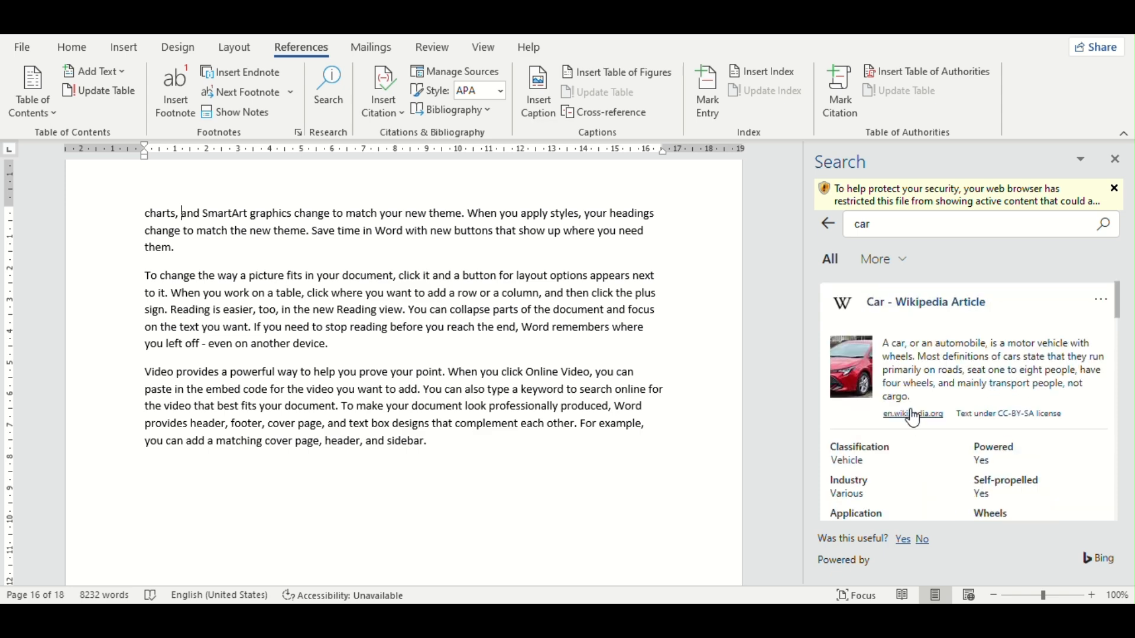
{"action": "left_click", "coordinate": [987, 417]}
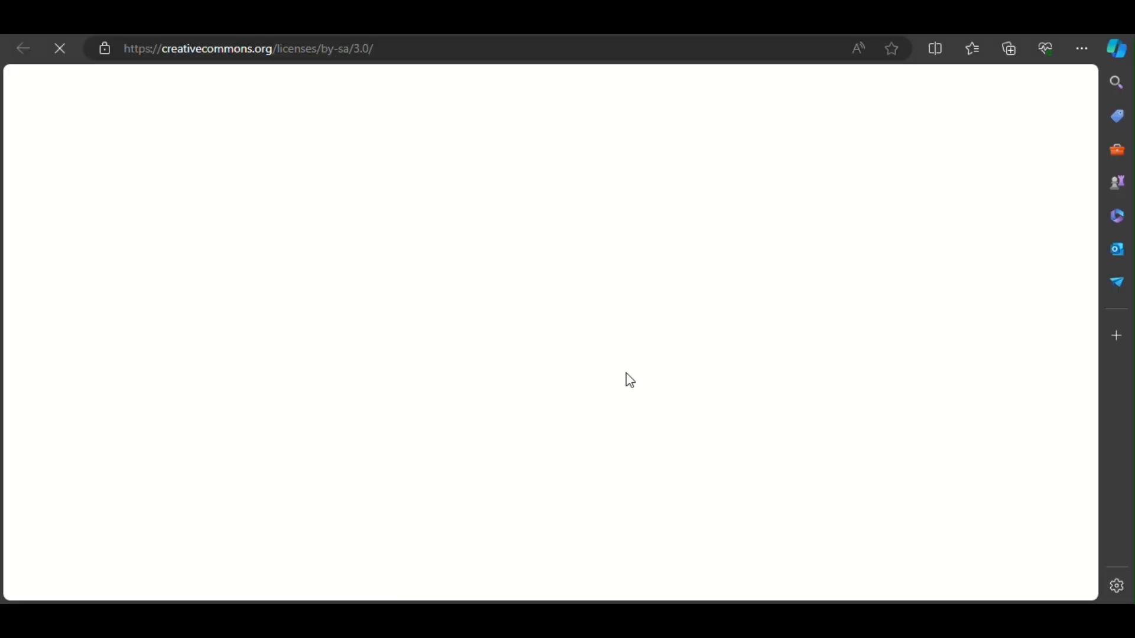
Step: Examine the "You are free to" terms on the Creative Commons licence page, return to Word and close the search results for "car"
{"action": "scroll", "coordinate": [608, 374], "scroll_direction": "down", "scroll_amount": 15}
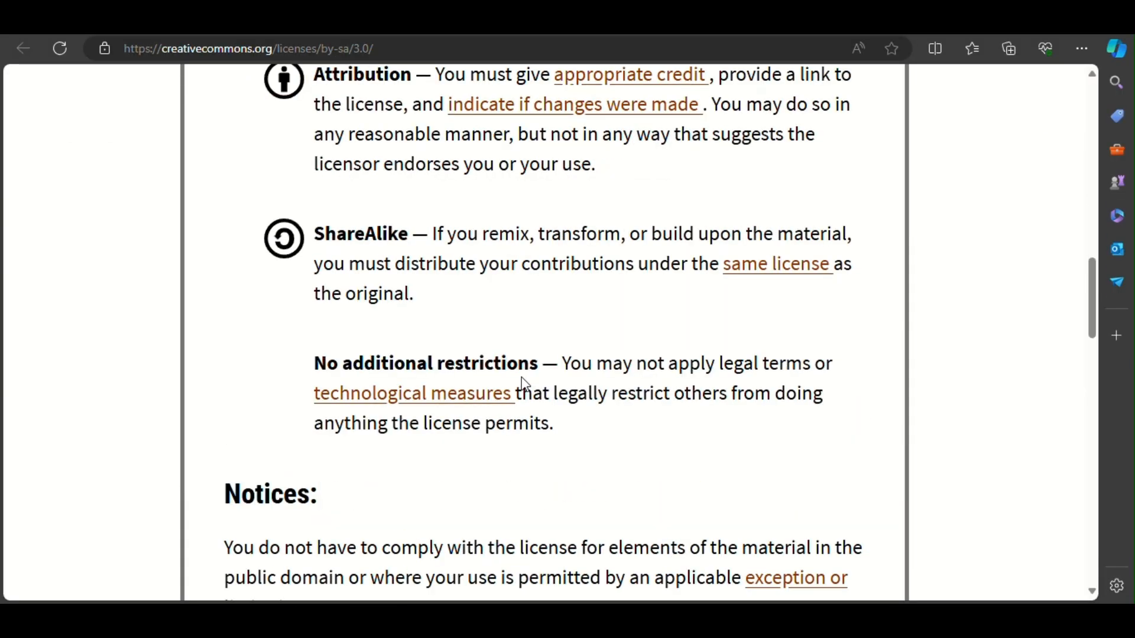
{"action": "scroll", "coordinate": [522, 383], "scroll_direction": "down", "scroll_amount": 10}
{"action": "scroll", "coordinate": [414, 325], "scroll_direction": "up", "scroll_amount": 6}
{"action": "scroll", "coordinate": [352, 183], "scroll_direction": "up", "scroll_amount": 12}
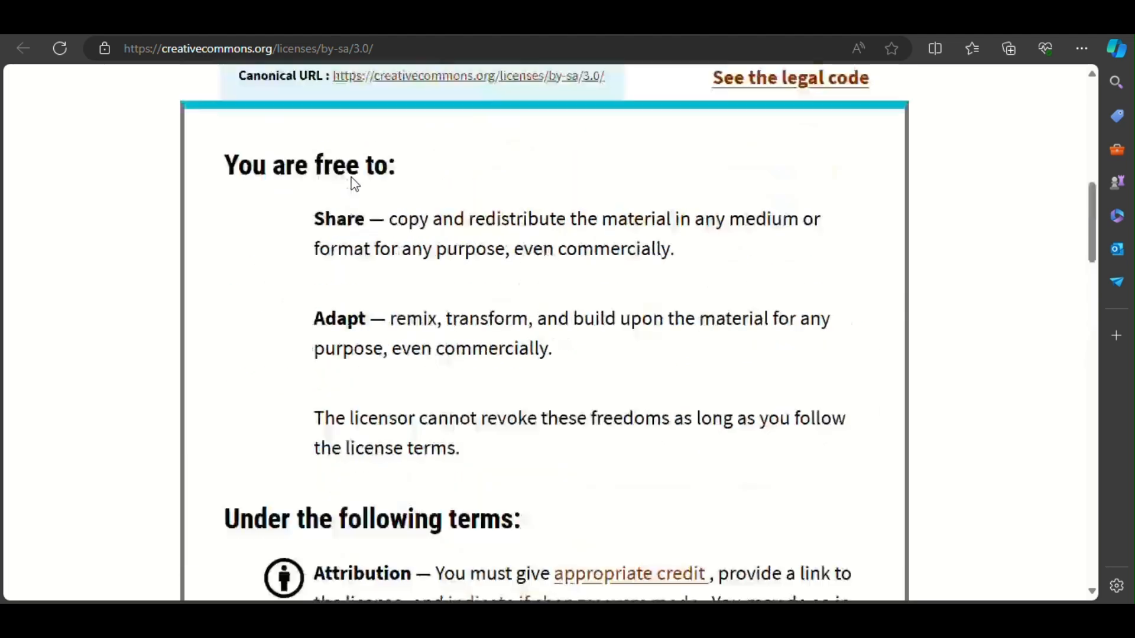
{"action": "left_click_drag", "start_coordinate": [352, 198], "coordinate": [459, 449]}
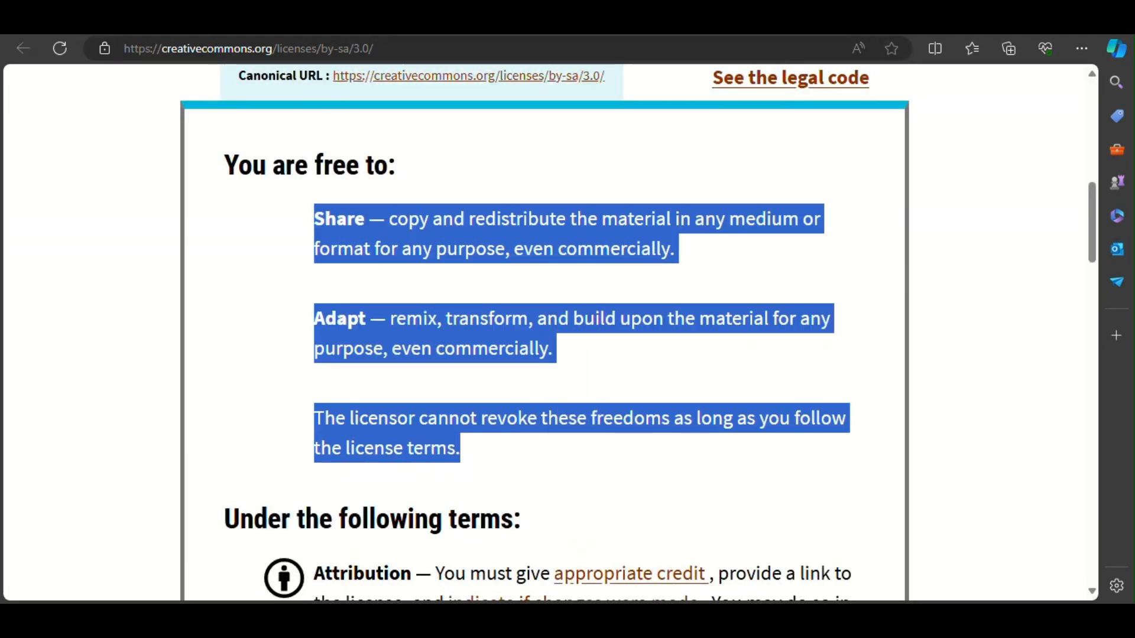
{"action": "left_click", "coordinate": [1118, 46]}
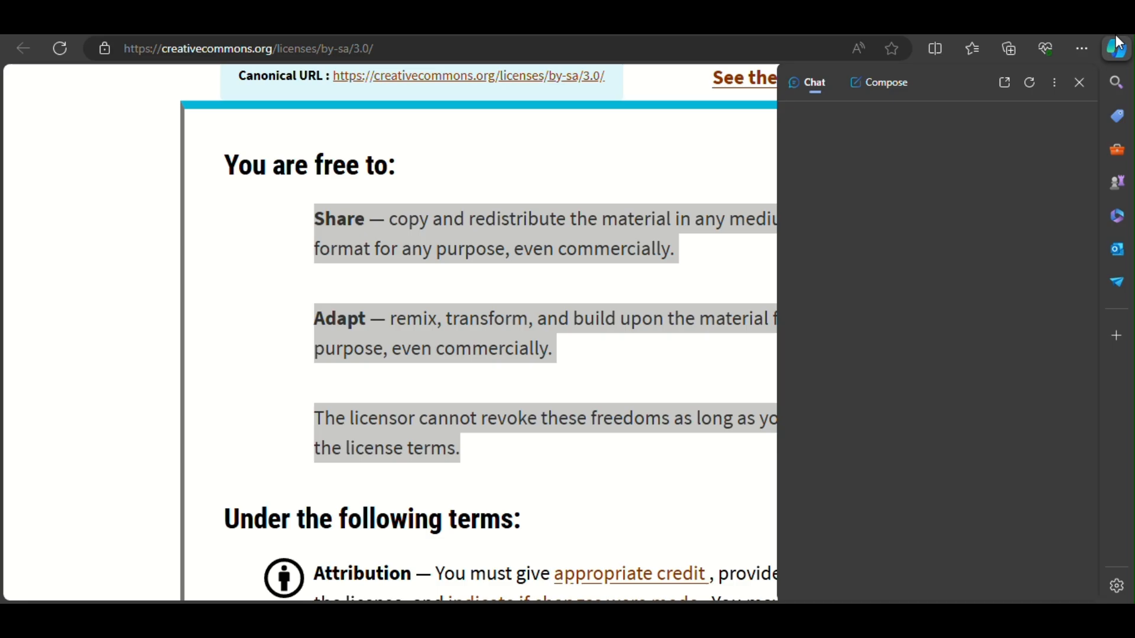
{"action": "left_click", "coordinate": [1118, 46]}
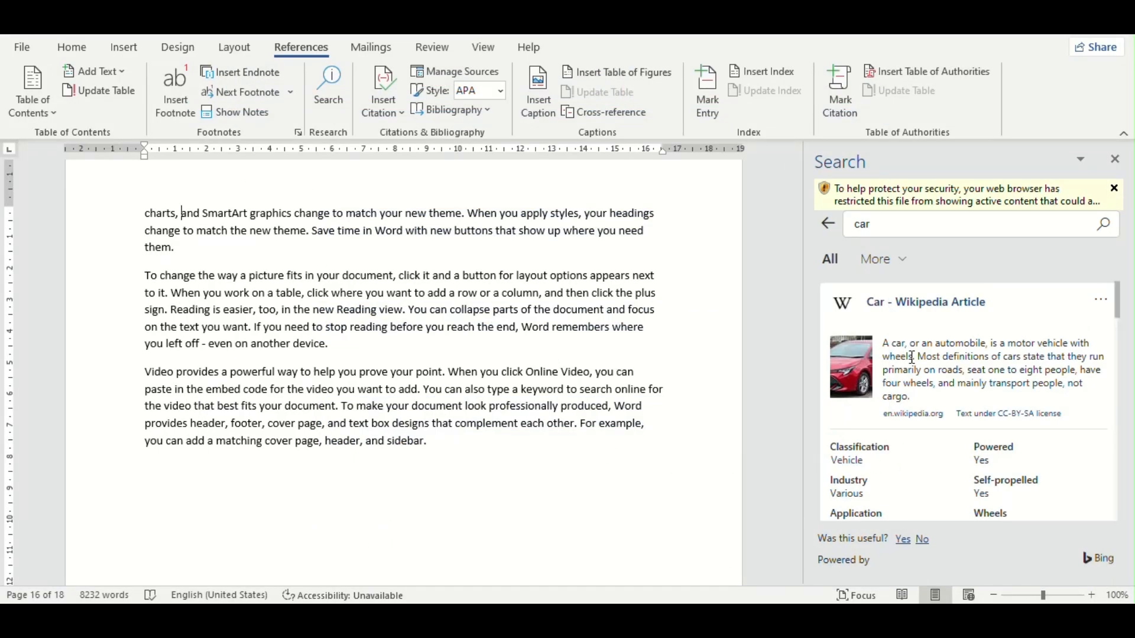
{"action": "left_click", "coordinate": [1115, 159]}
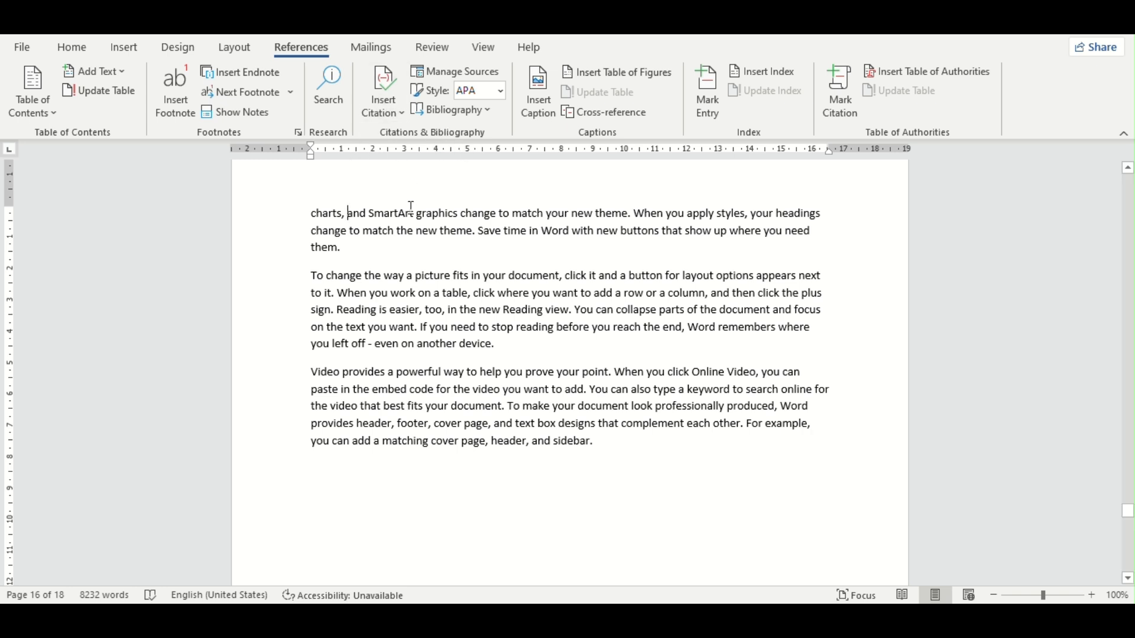
Step: Insert a citation after "charts," from a new Book source with author xyz, title rose, year 2021, city zxt and publisher tgffgg
{"action": "left_click", "coordinate": [387, 99]}
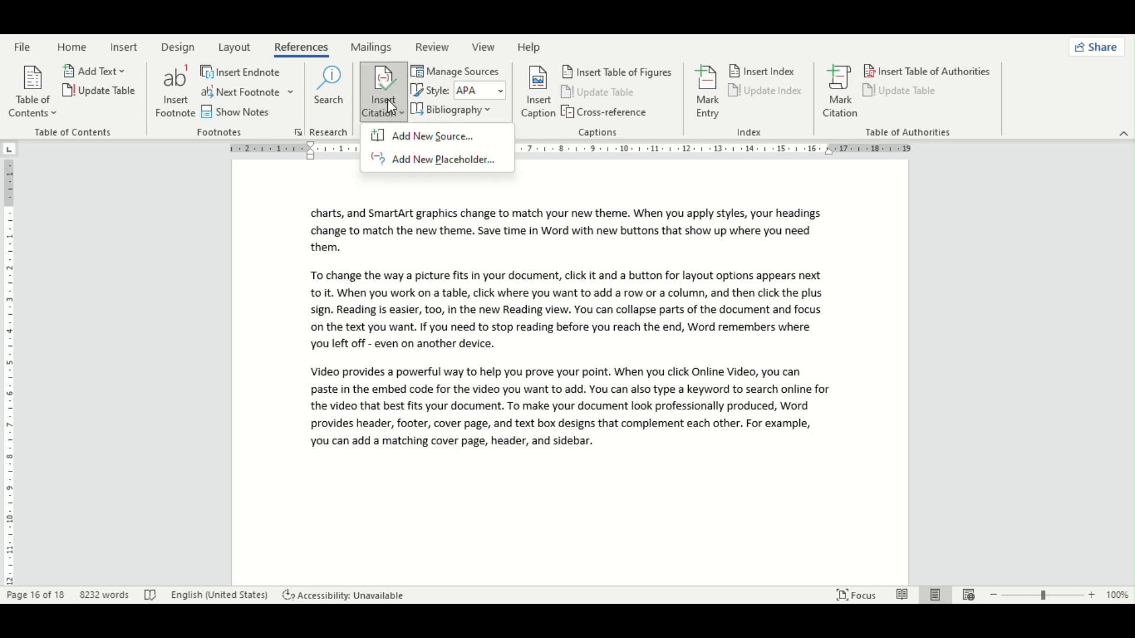
{"action": "left_click", "coordinate": [451, 141]}
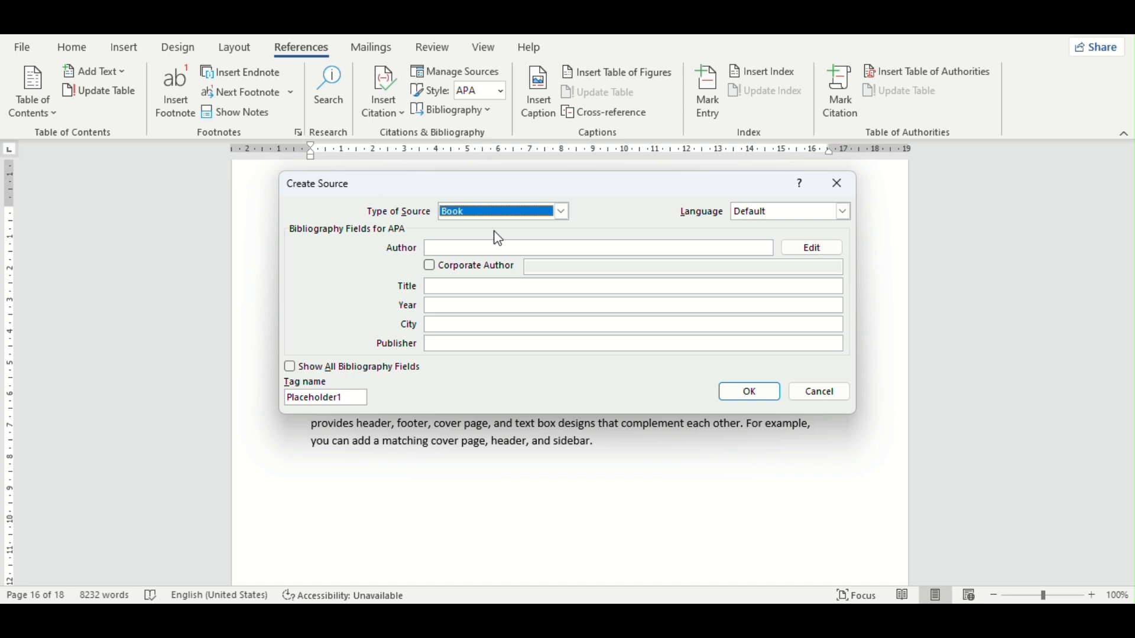
{"action": "left_click", "coordinate": [466, 249]}
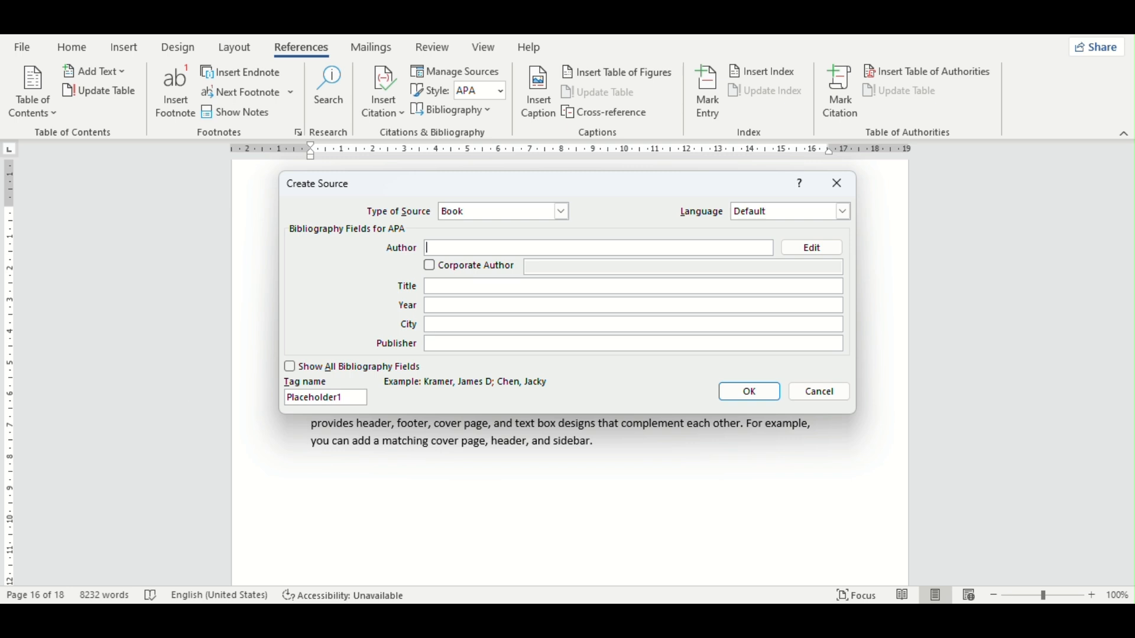
{"action": "type", "text": "xyz"}
{"action": "left_click", "coordinate": [448, 286]}
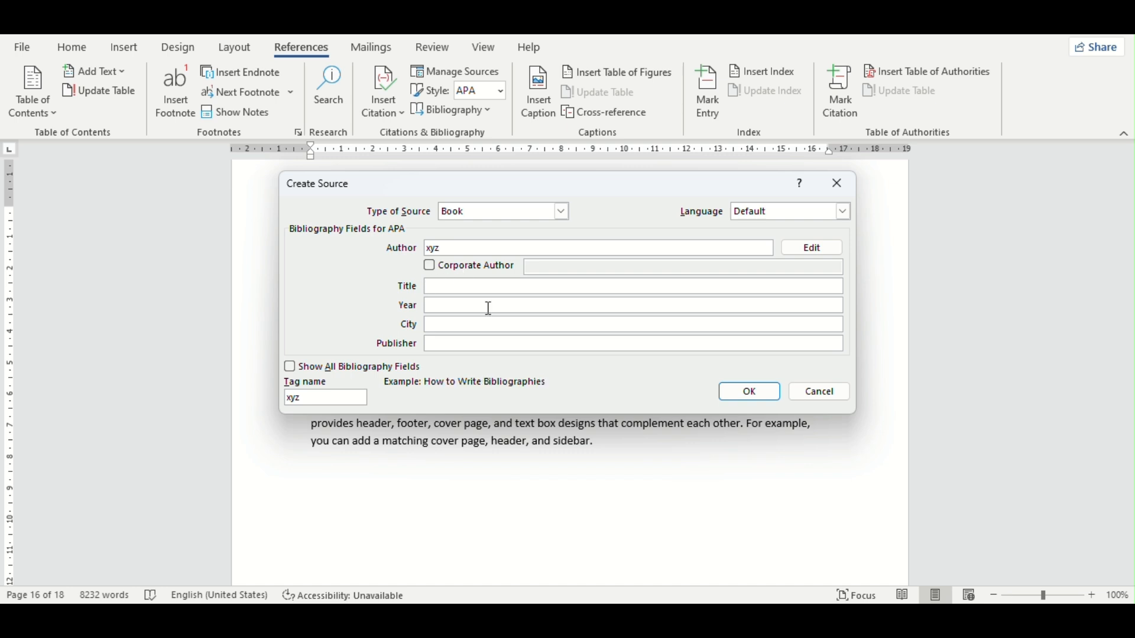
{"action": "type", "text": "rose"}
{"action": "left_click", "coordinate": [457, 305]}
{"action": "type", "text": "2021"}
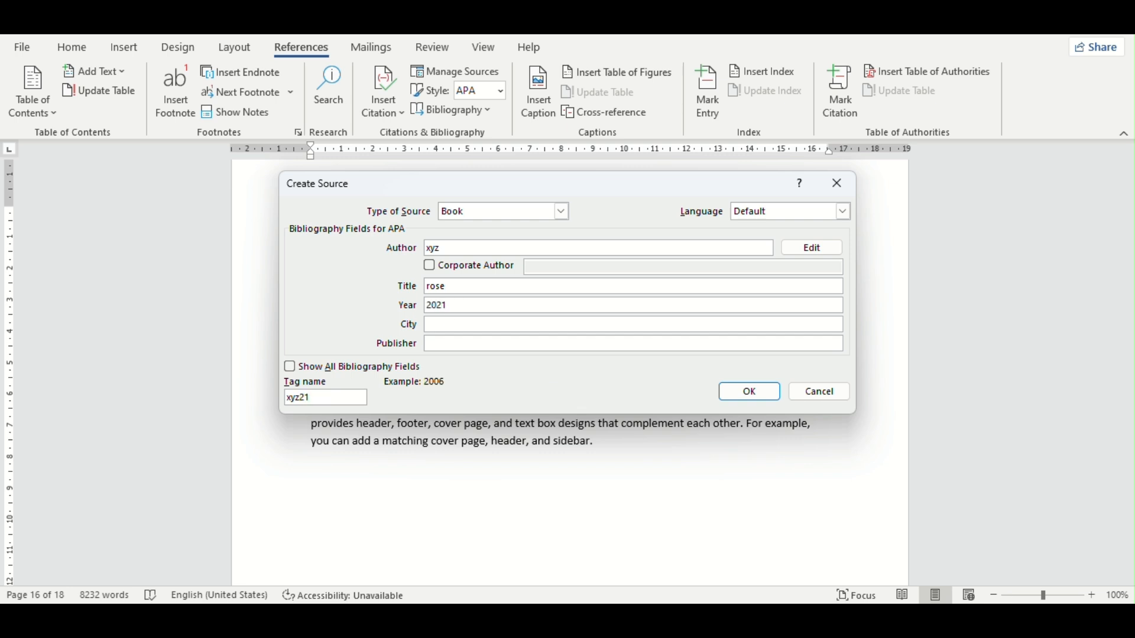
{"action": "left_click", "coordinate": [440, 326]}
{"action": "left_click", "coordinate": [442, 344]}
{"action": "type", "text": "tgffgg"}
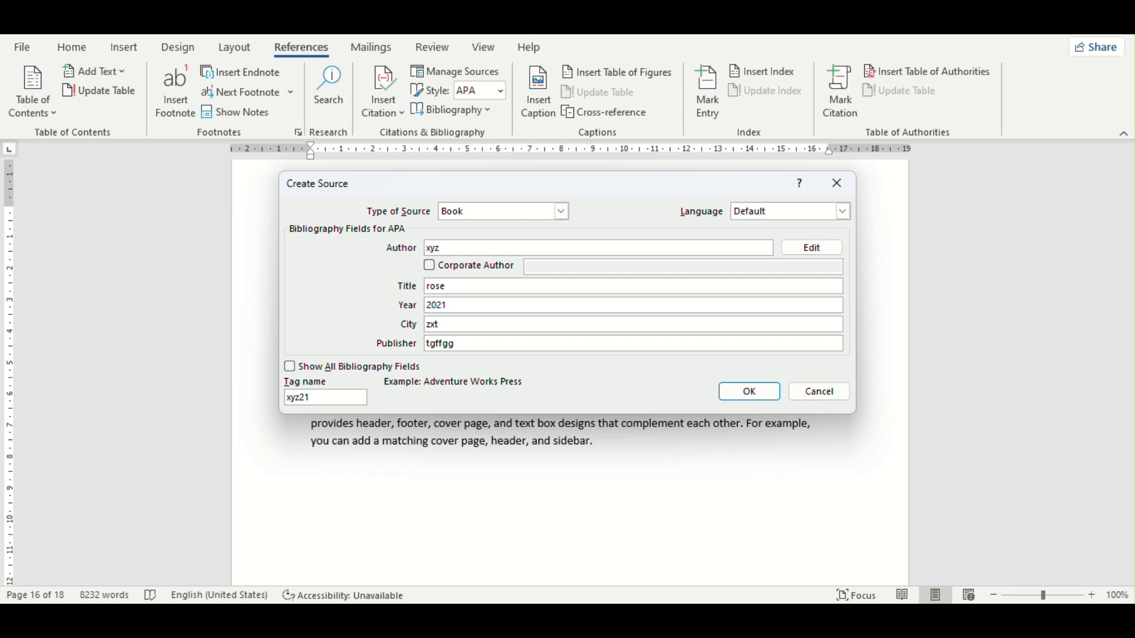
{"action": "left_click", "coordinate": [747, 394]}
Step: Insert the existing (xyz, 2021) citation on the blank line below the page's last paragraph and delete it again
{"action": "scroll", "coordinate": [506, 317], "scroll_direction": "up", "scroll_amount": 5}
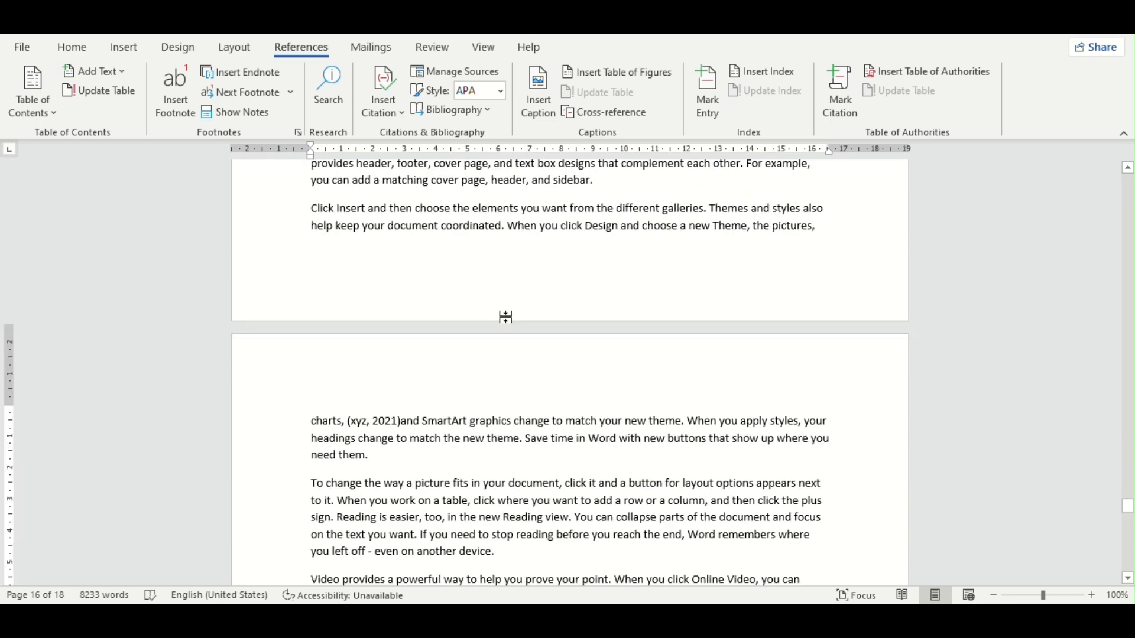
{"action": "double_click", "coordinate": [505, 317]}
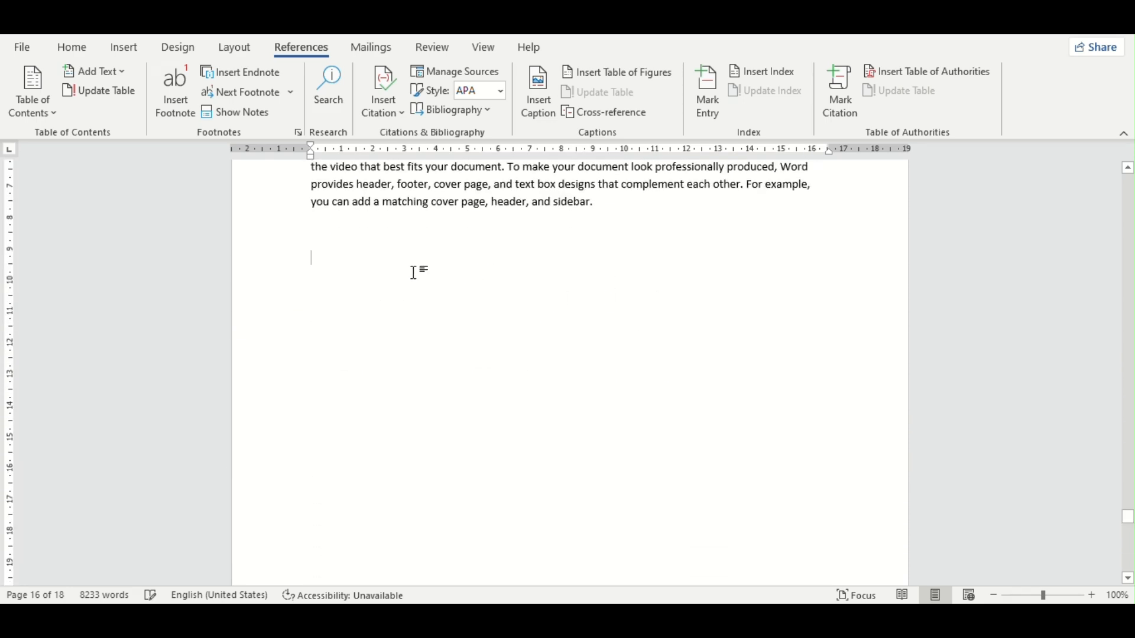
{"action": "left_click", "coordinate": [384, 109]}
{"action": "left_click", "coordinate": [420, 146]}
{"action": "left_click_drag", "start_coordinate": [380, 266], "coordinate": [274, 276]}
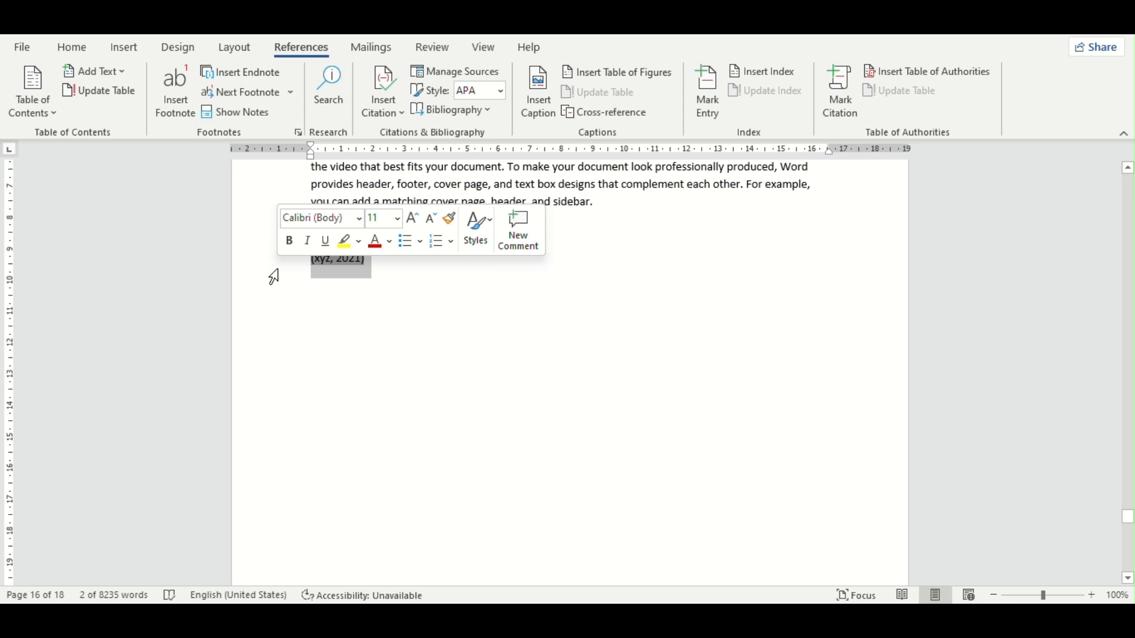
{"action": "key", "text": "Delete"}
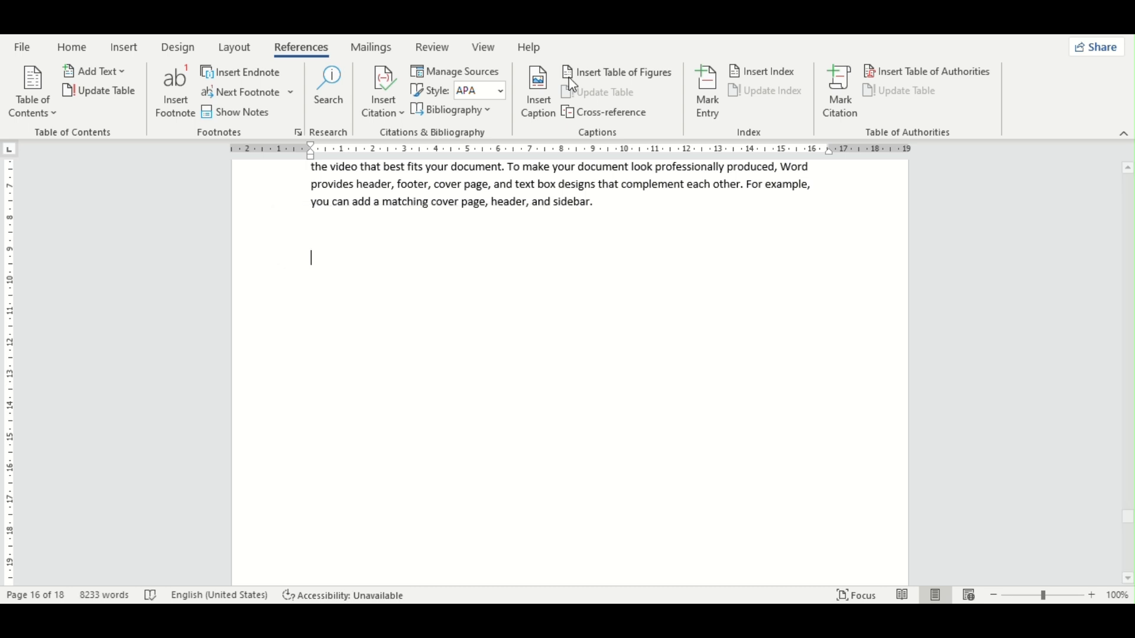
Step: Review the sources in the Source Manager and insert the built-in Bibliography below the last paragraph to inspect its entry
{"action": "left_click", "coordinate": [459, 71]}
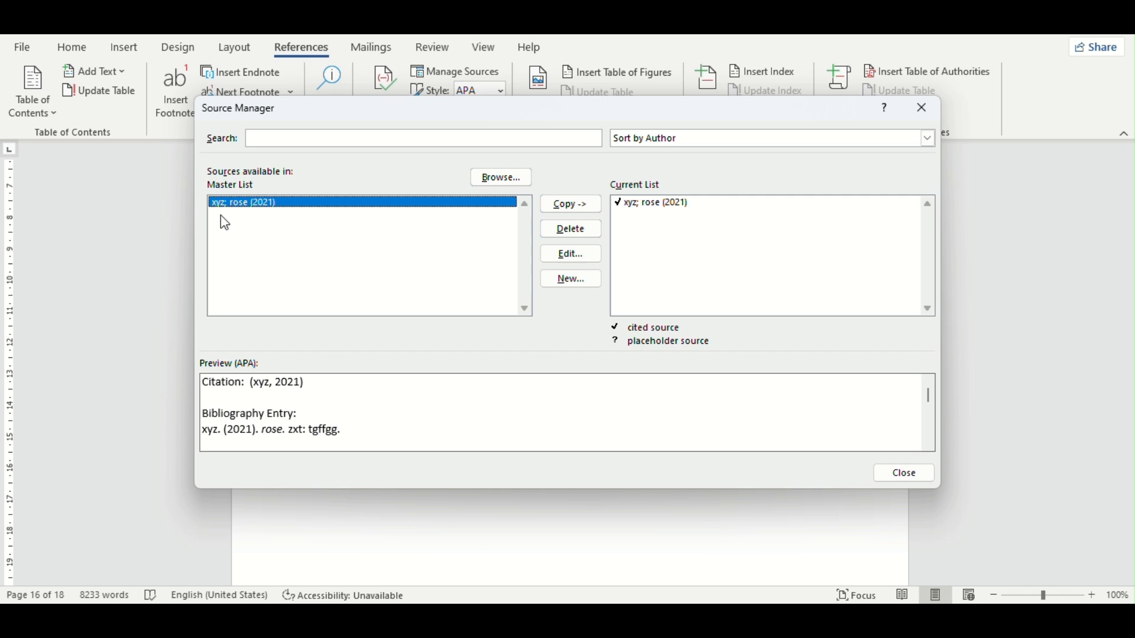
{"action": "left_click", "coordinate": [922, 108]}
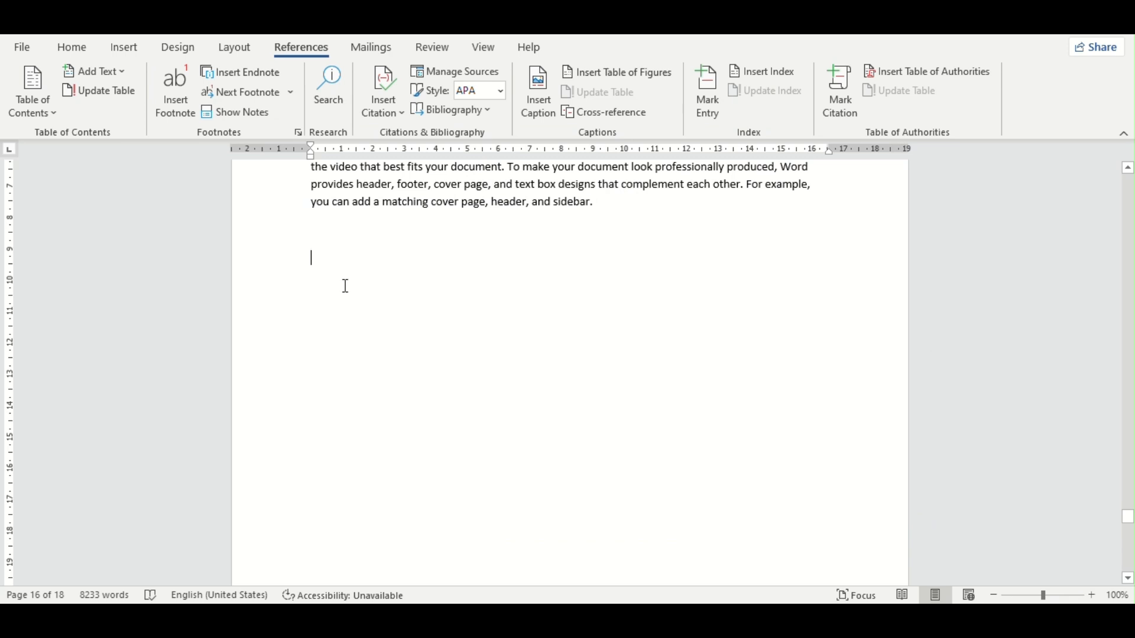
{"action": "left_click", "coordinate": [450, 110]}
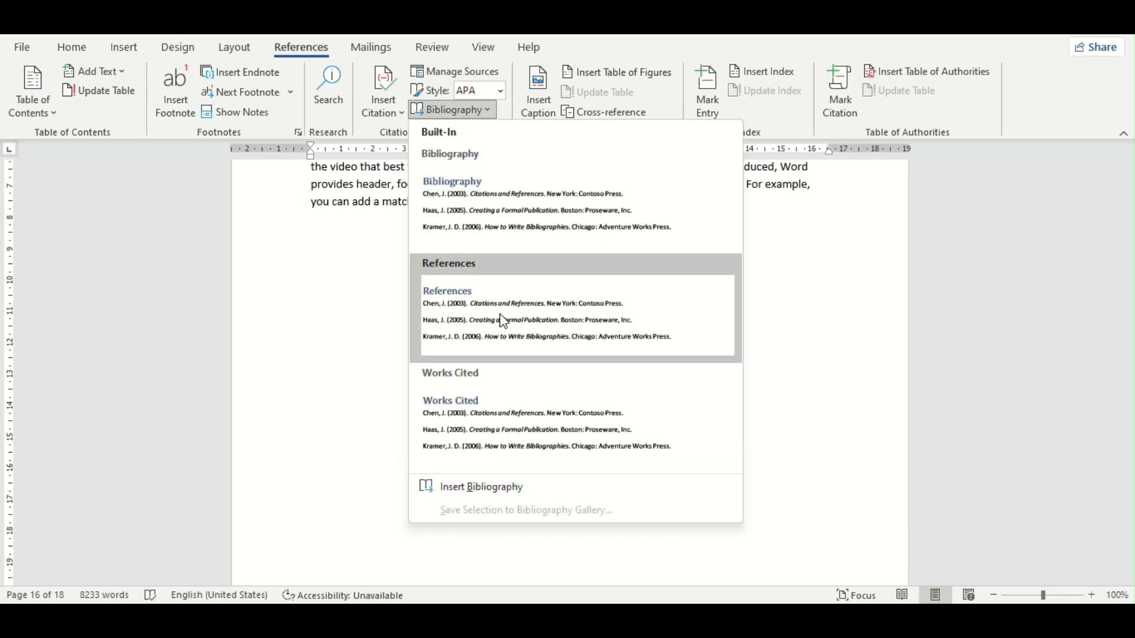
{"action": "left_click", "coordinate": [492, 208]}
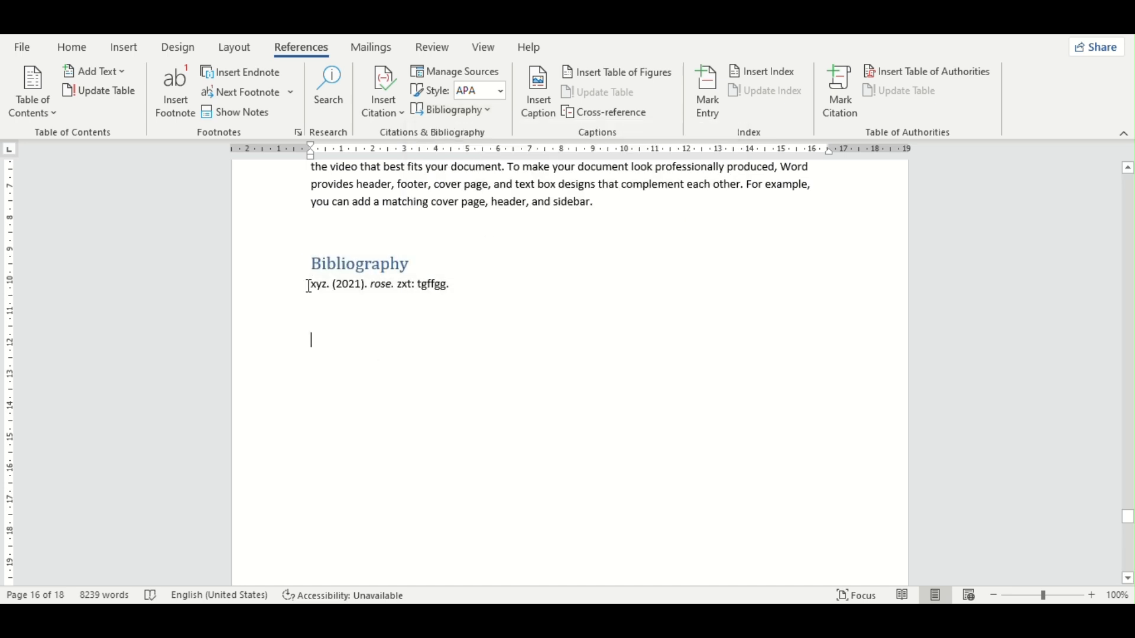
{"action": "left_click_drag", "start_coordinate": [308, 286], "coordinate": [458, 286]}
{"action": "double_click", "coordinate": [471, 369]}
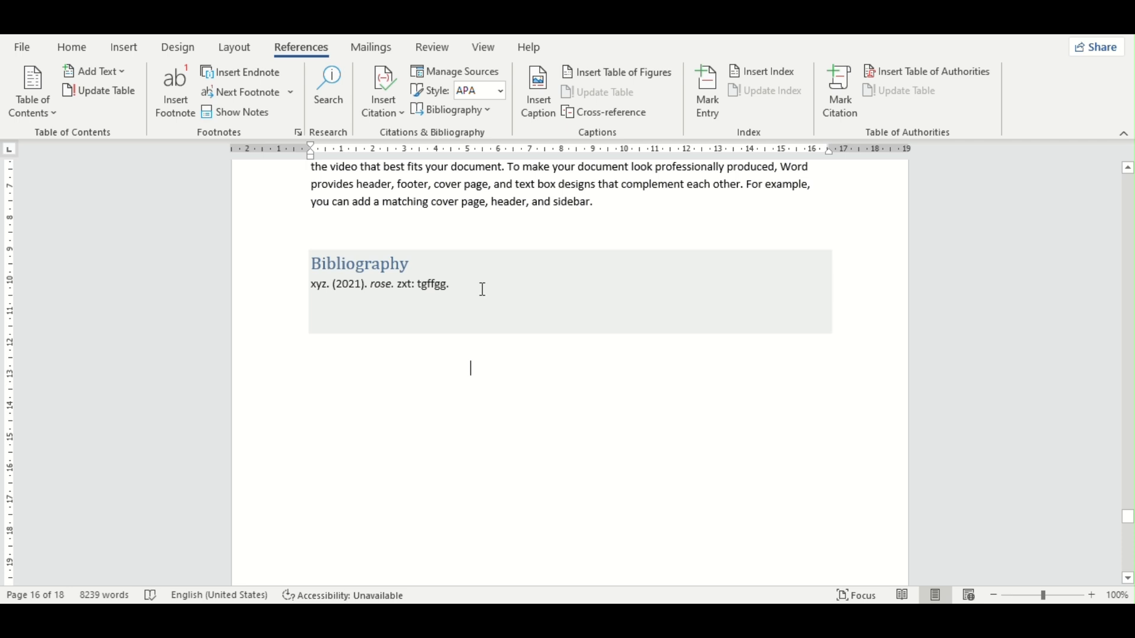
{"action": "left_click", "coordinate": [476, 311]}
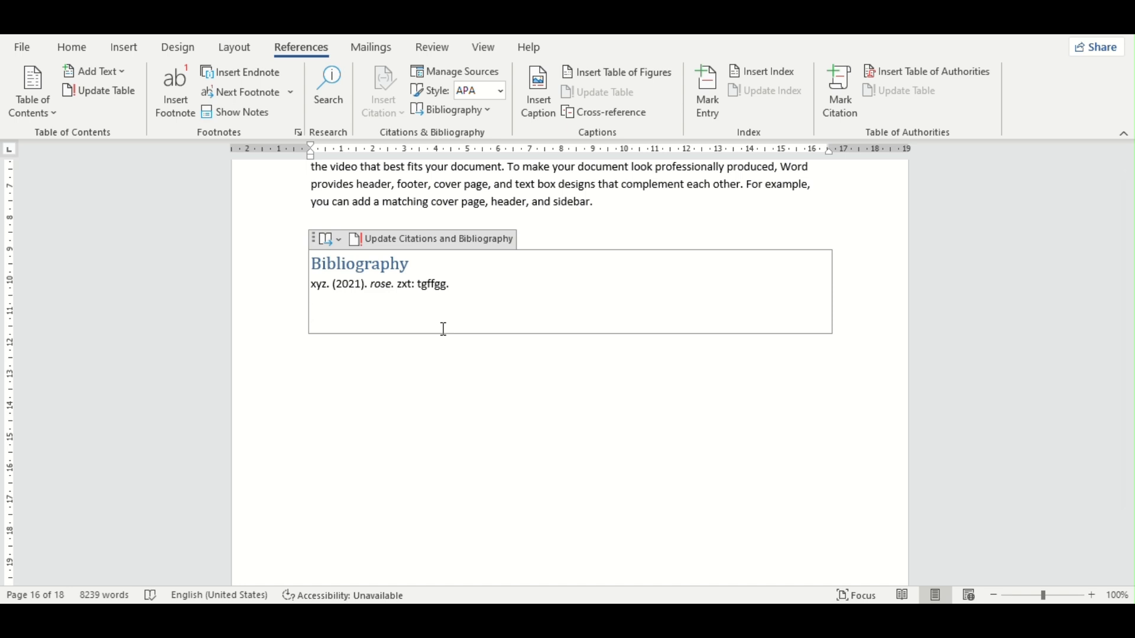
{"action": "left_click", "coordinate": [448, 356]}
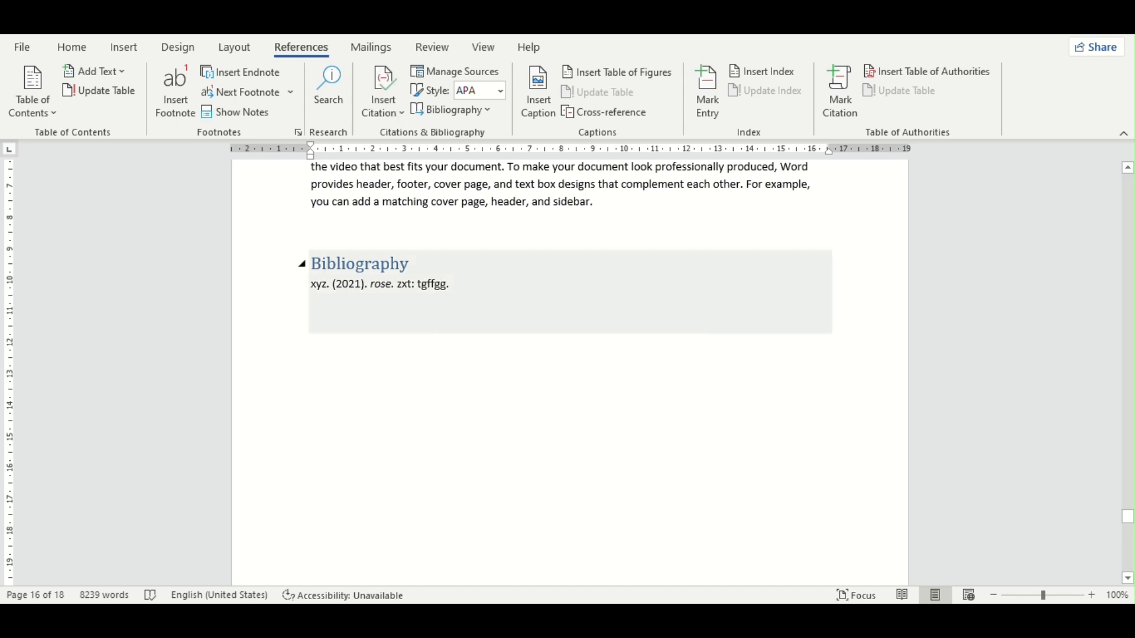
Step: Delete the bibliography entry and remove the whole Bibliography block from below the last paragraph
{"action": "left_click", "coordinate": [389, 270]}
{"action": "key", "text": "Delete"}
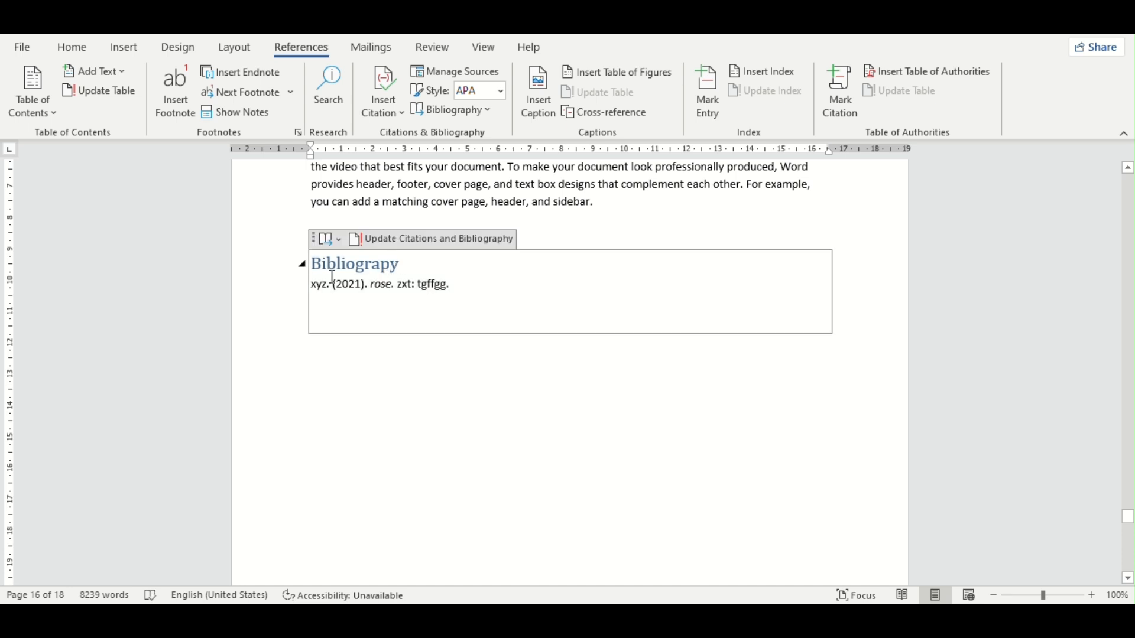
{"action": "left_click", "coordinate": [365, 324]}
{"action": "key", "text": "BackSpace"}
{"action": "key", "text": "BackSpace"}
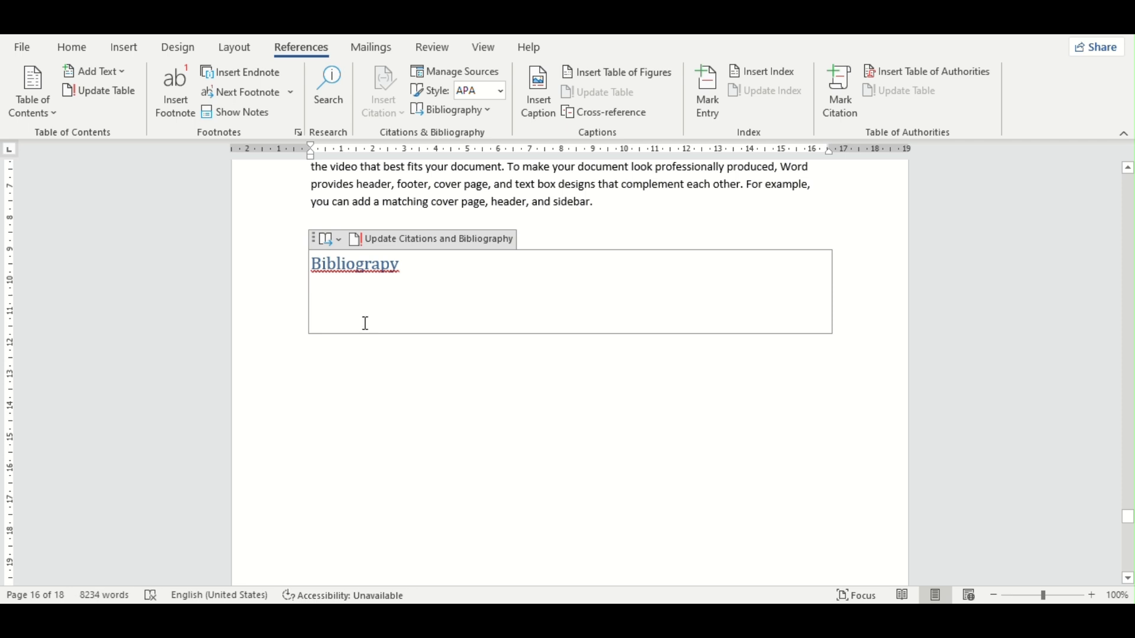
{"action": "left_click", "coordinate": [392, 393]}
{"action": "left_click", "coordinate": [316, 270]}
{"action": "left_click", "coordinate": [302, 266]}
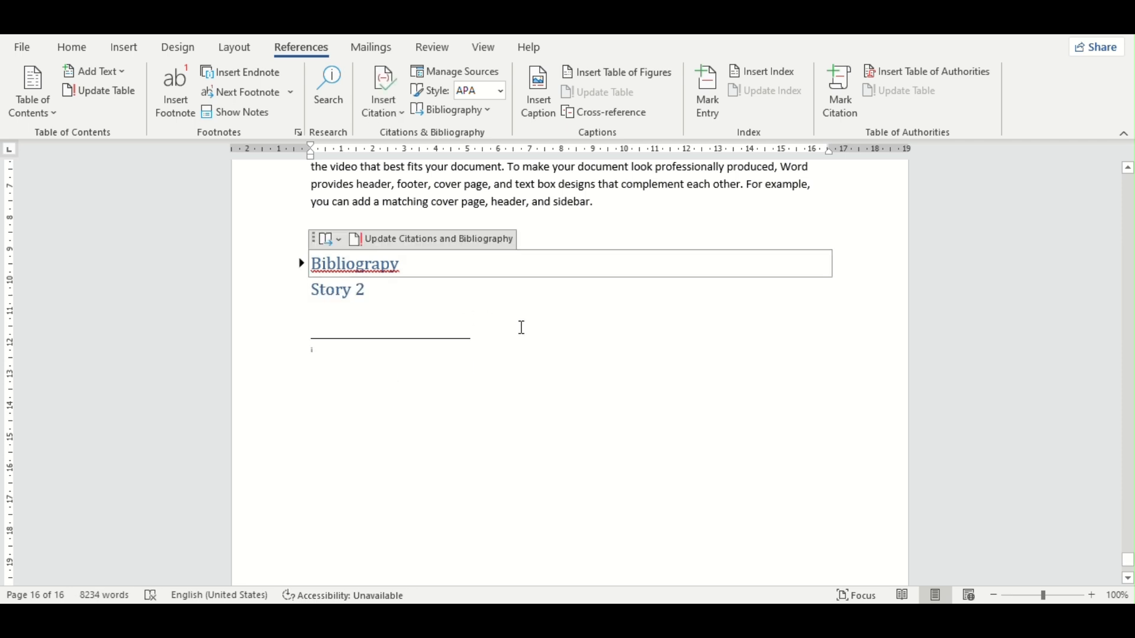
{"action": "key", "text": "BackSpace"}
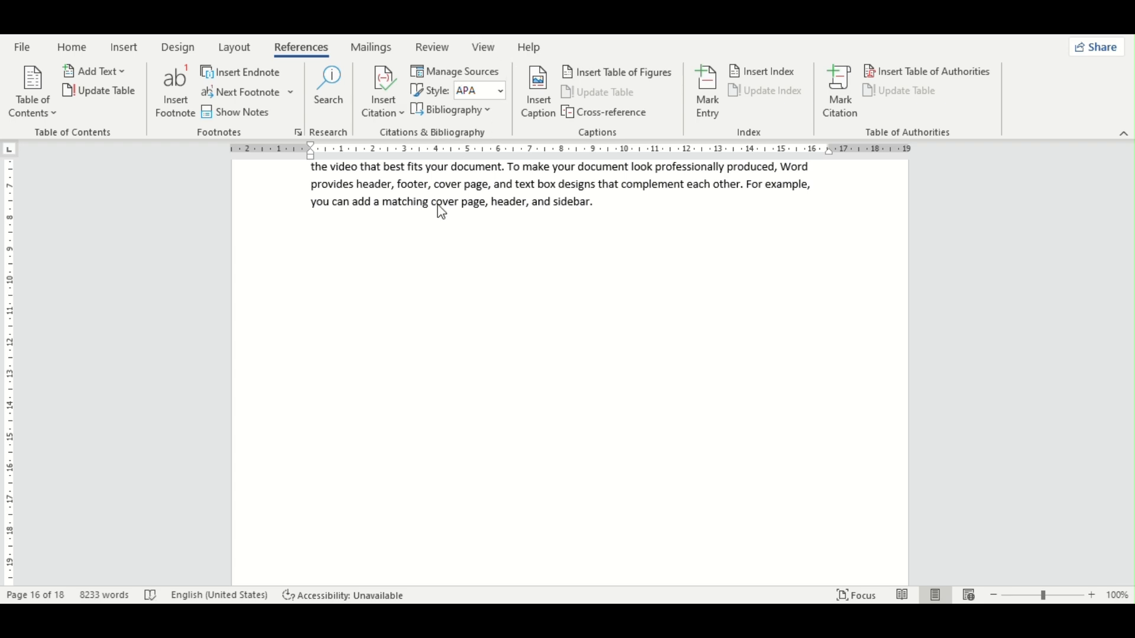
Step: Insert the black apple stock icon on the blank line below the last paragraph of page 16 and return to the reference commands
{"action": "scroll", "coordinate": [526, 322], "scroll_direction": "up", "scroll_amount": 15}
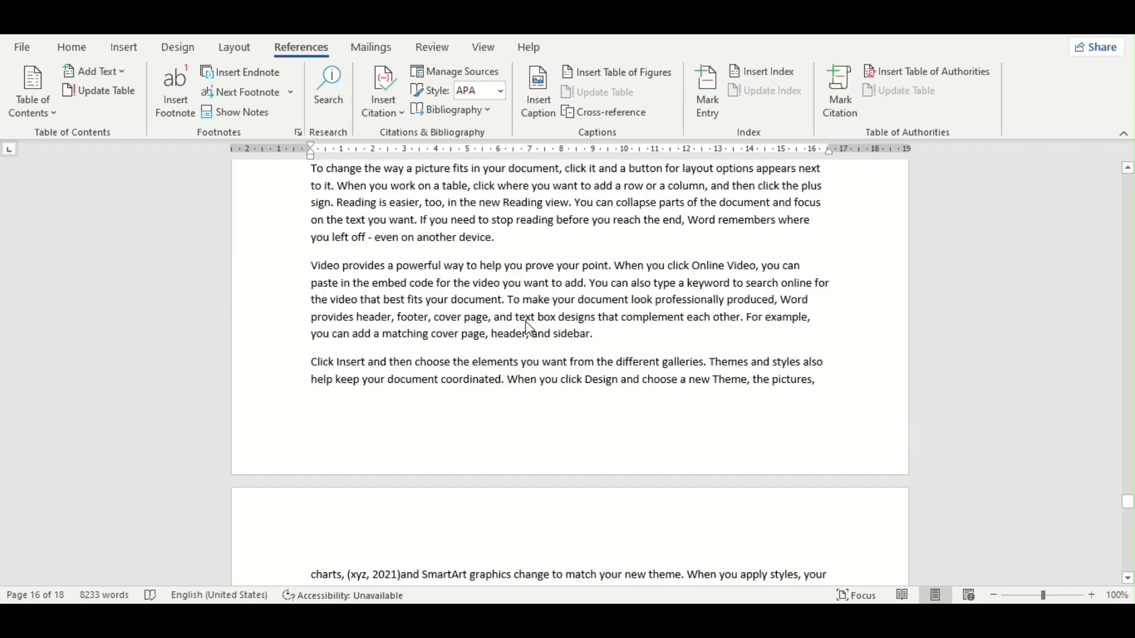
{"action": "scroll", "coordinate": [527, 324], "scroll_direction": "up", "scroll_amount": 5}
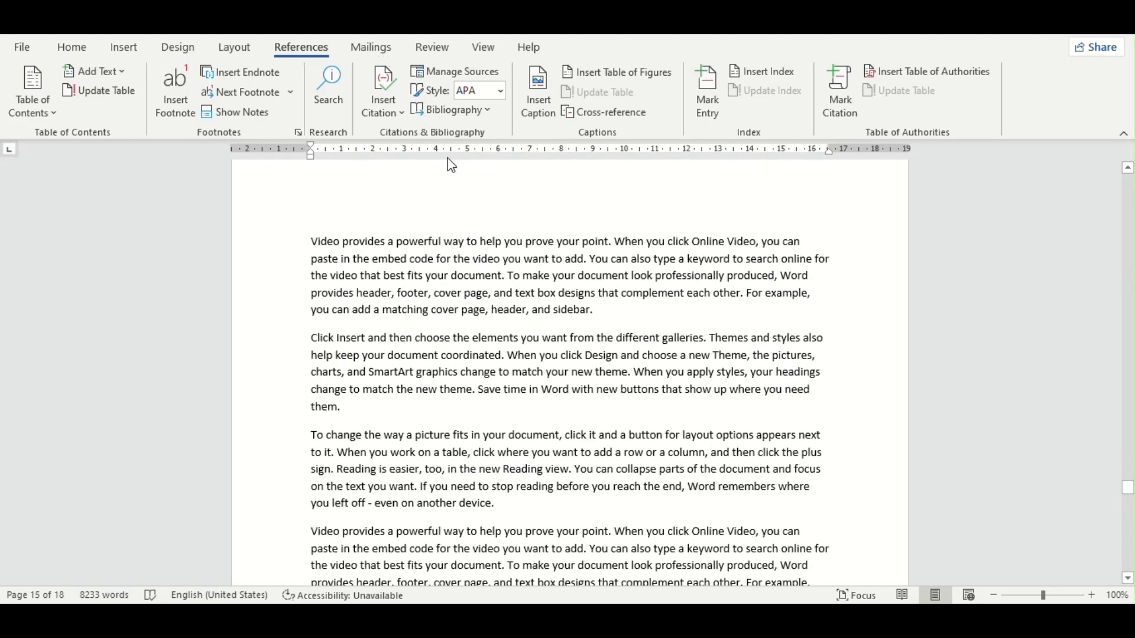
{"action": "scroll", "coordinate": [509, 272], "scroll_direction": "down", "scroll_amount": 2}
{"action": "scroll", "coordinate": [510, 272], "scroll_direction": "down", "scroll_amount": 4}
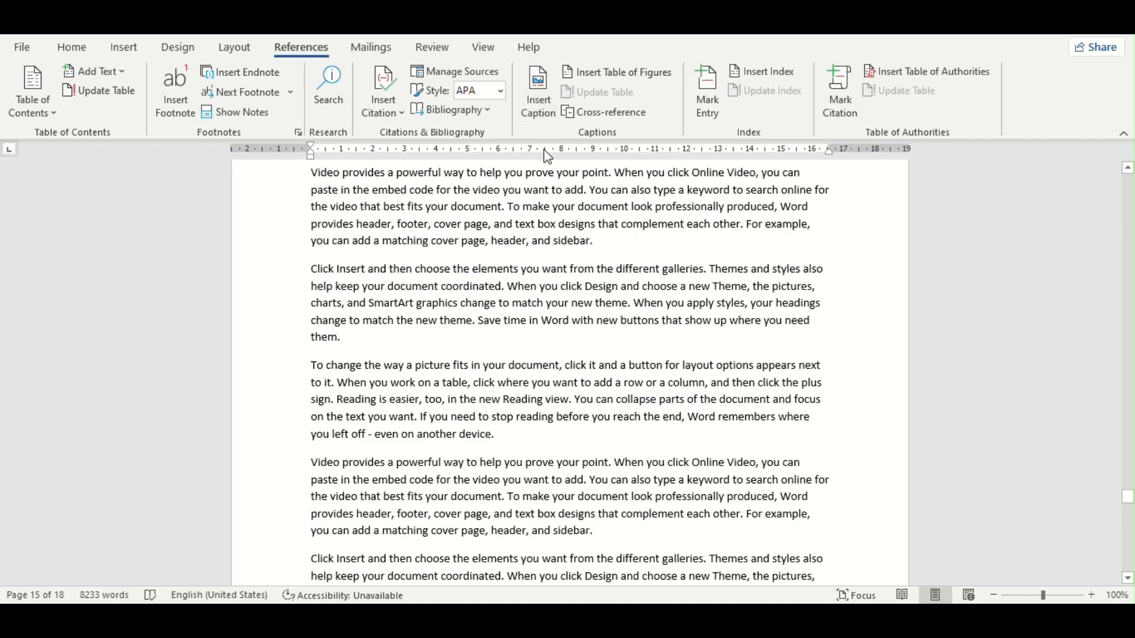
{"action": "scroll", "coordinate": [622, 220], "scroll_direction": "down", "scroll_amount": 6}
{"action": "scroll", "coordinate": [620, 220], "scroll_direction": "down", "scroll_amount": 8}
{"action": "scroll", "coordinate": [549, 224], "scroll_direction": "up", "scroll_amount": 5}
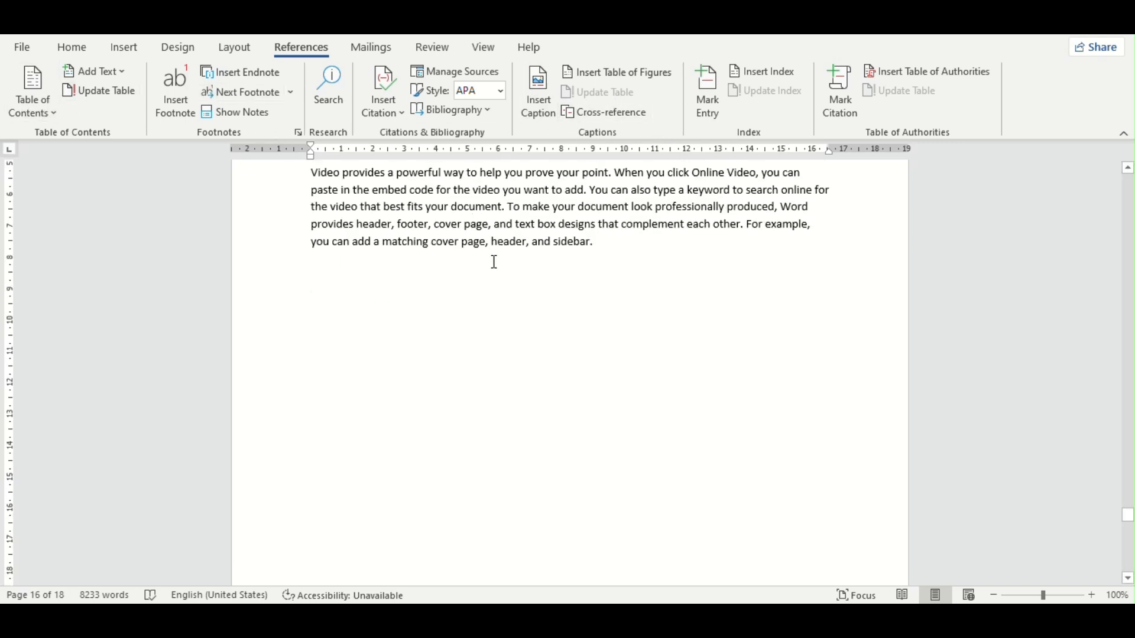
{"action": "left_click", "coordinate": [125, 47]}
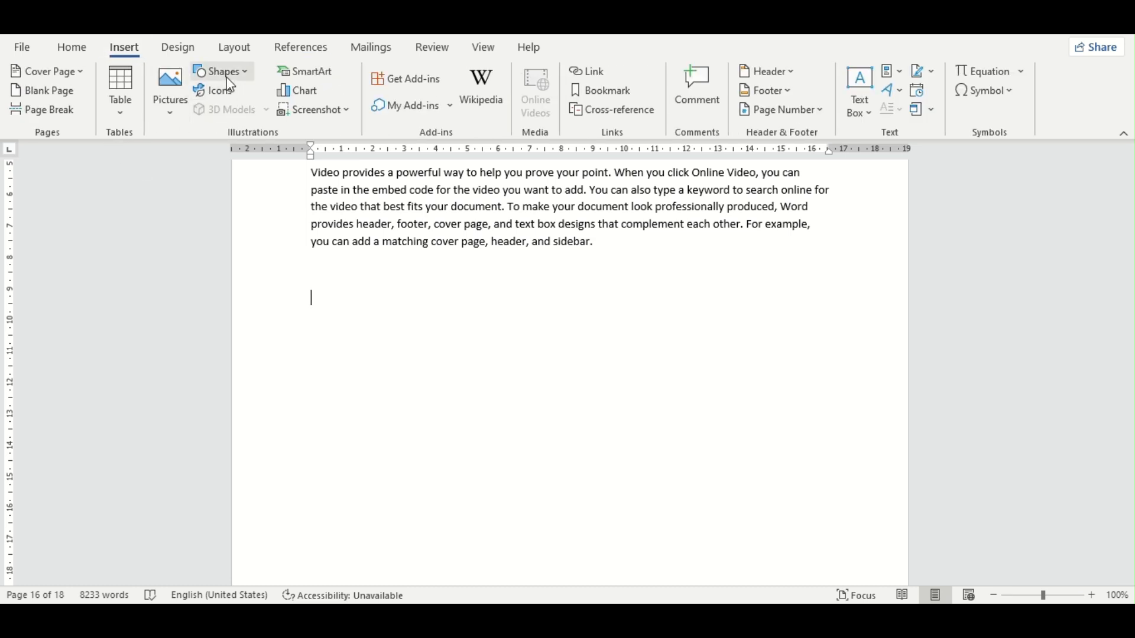
{"action": "left_click", "coordinate": [219, 92]}
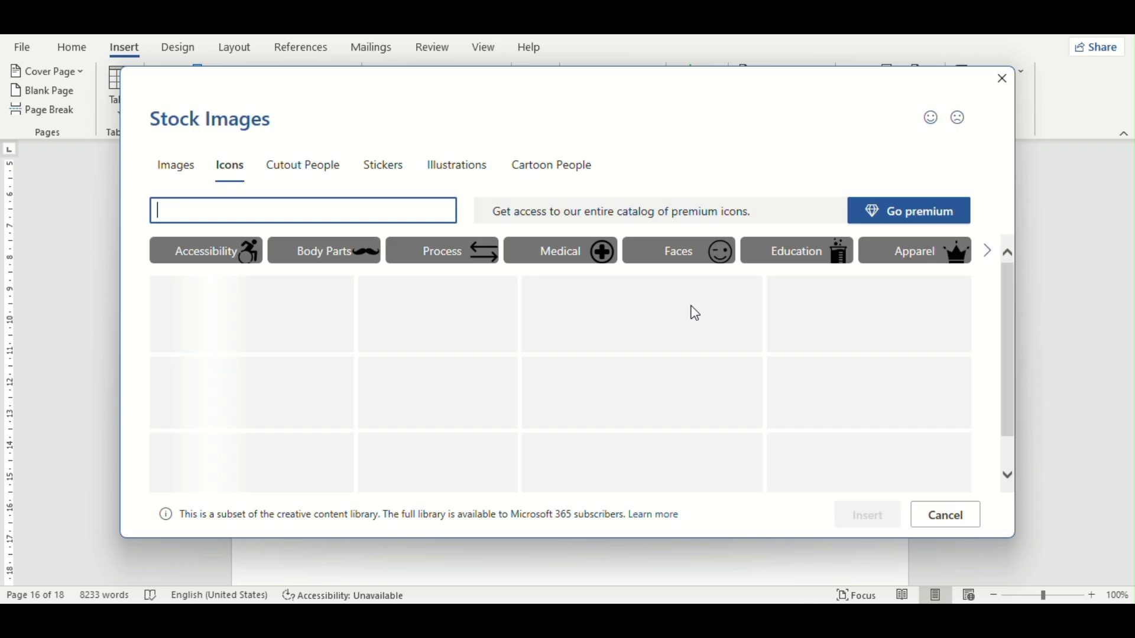
{"action": "left_click", "coordinate": [375, 308]}
{"action": "left_click", "coordinate": [888, 509]}
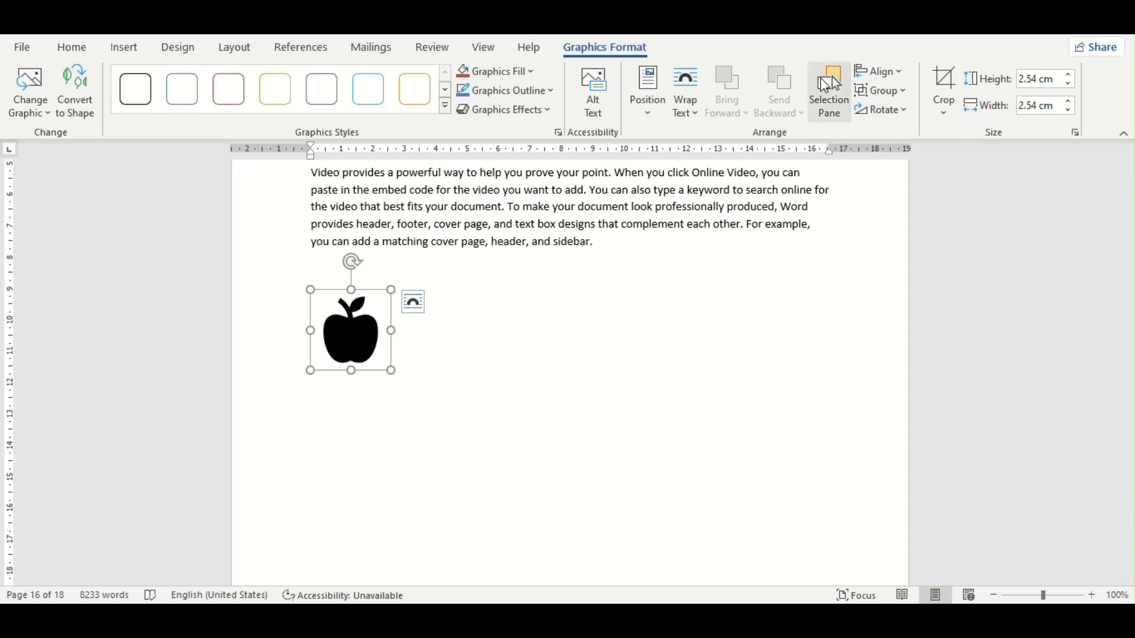
{"action": "left_click", "coordinate": [303, 49]}
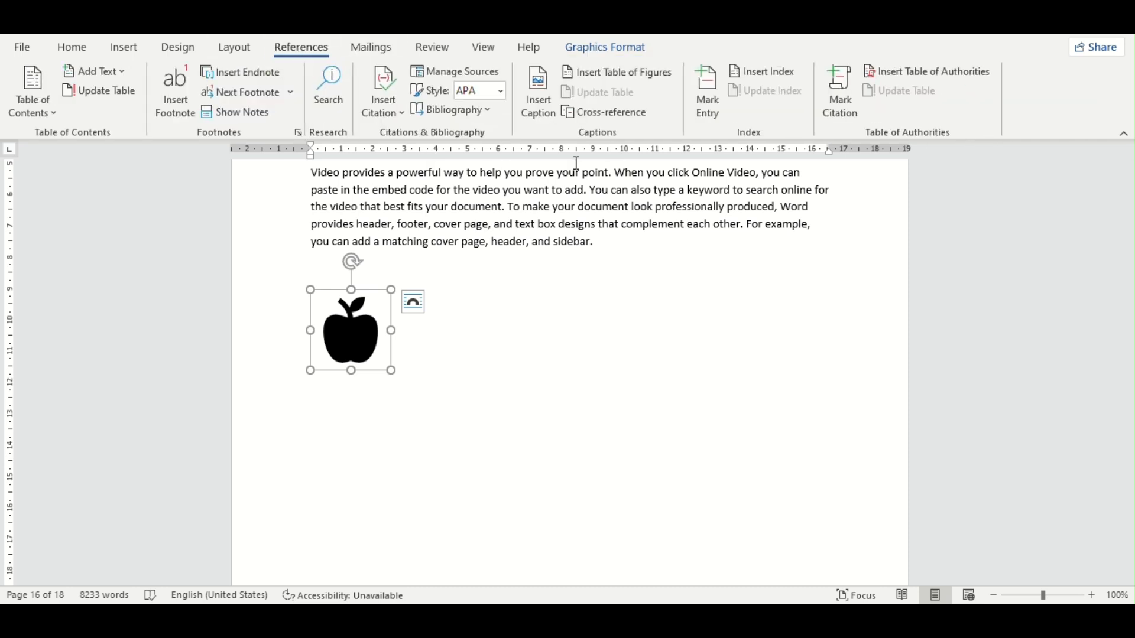
Step: Add a caption with the Figure label and number 1 below the apple icon
{"action": "left_click", "coordinate": [535, 98]}
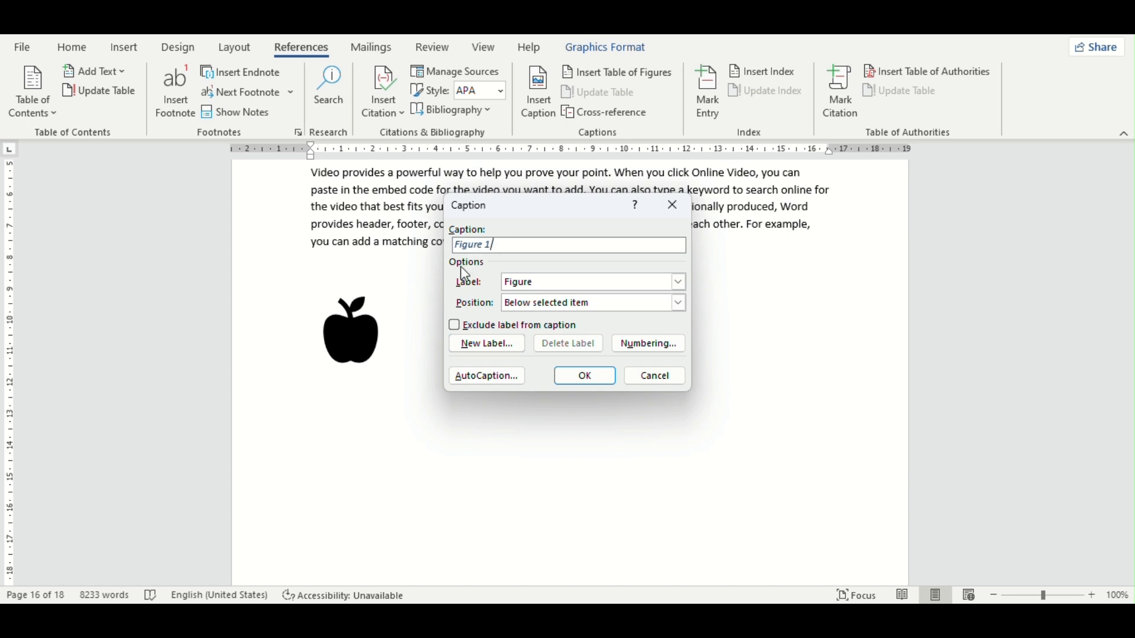
{"action": "left_click", "coordinate": [680, 282]}
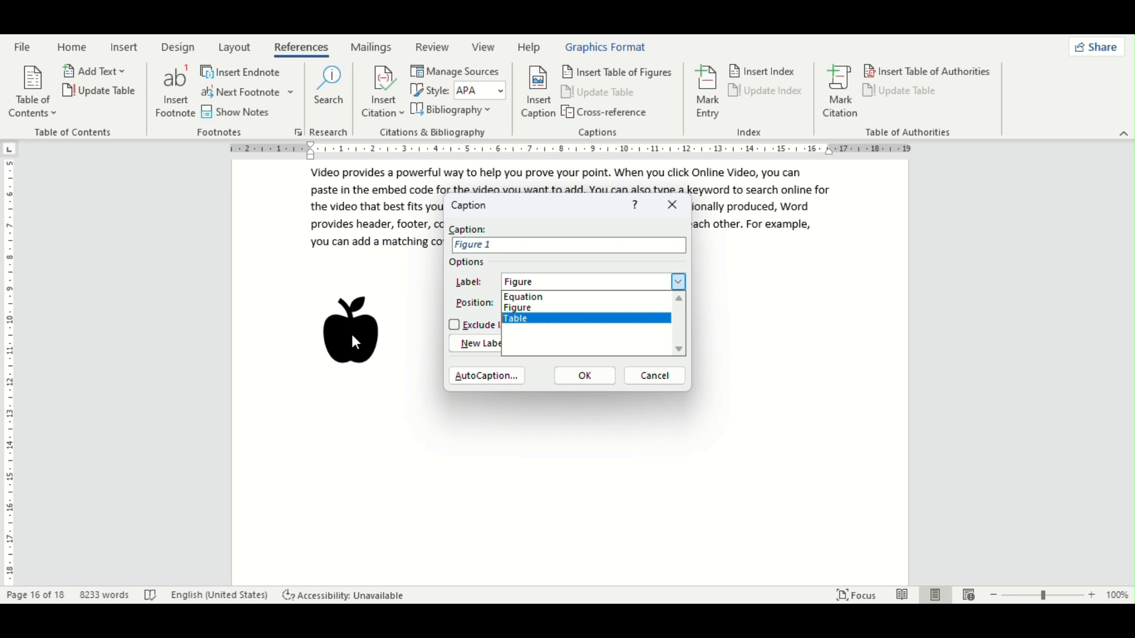
{"action": "left_click", "coordinate": [485, 246]}
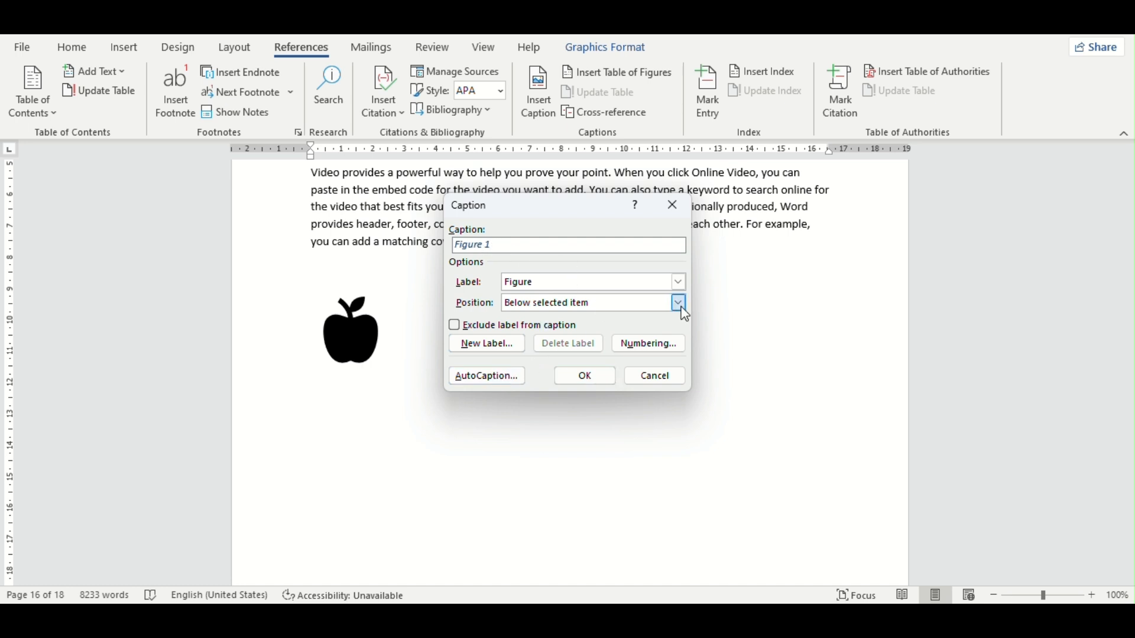
{"action": "left_click", "coordinate": [583, 375]}
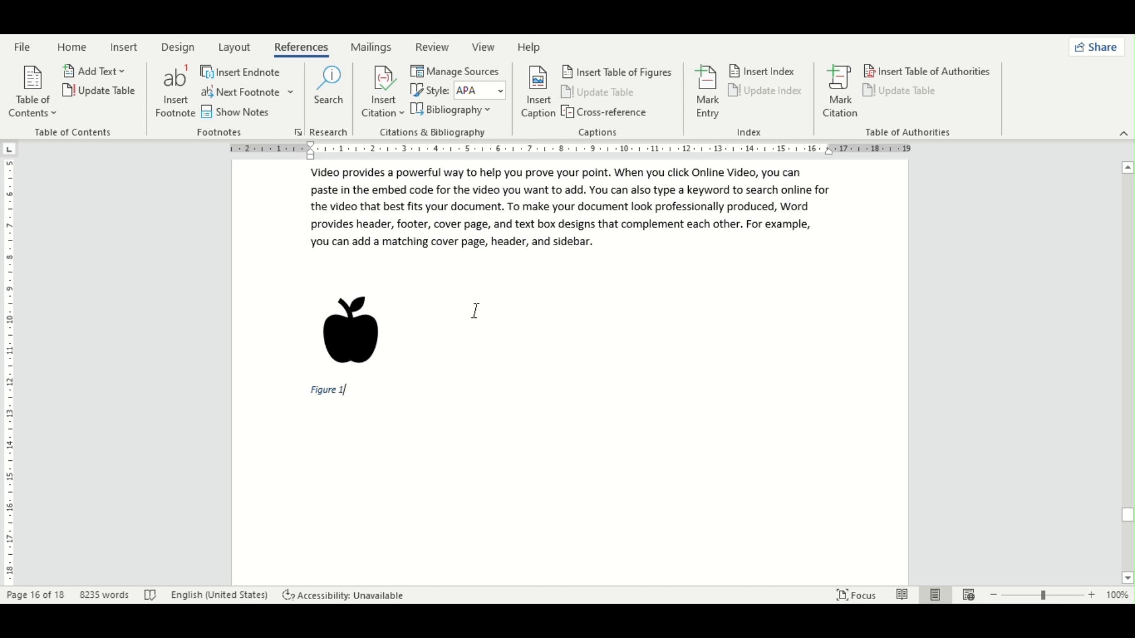
{"action": "left_click", "coordinate": [125, 48]}
{"action": "left_click", "coordinate": [210, 95]}
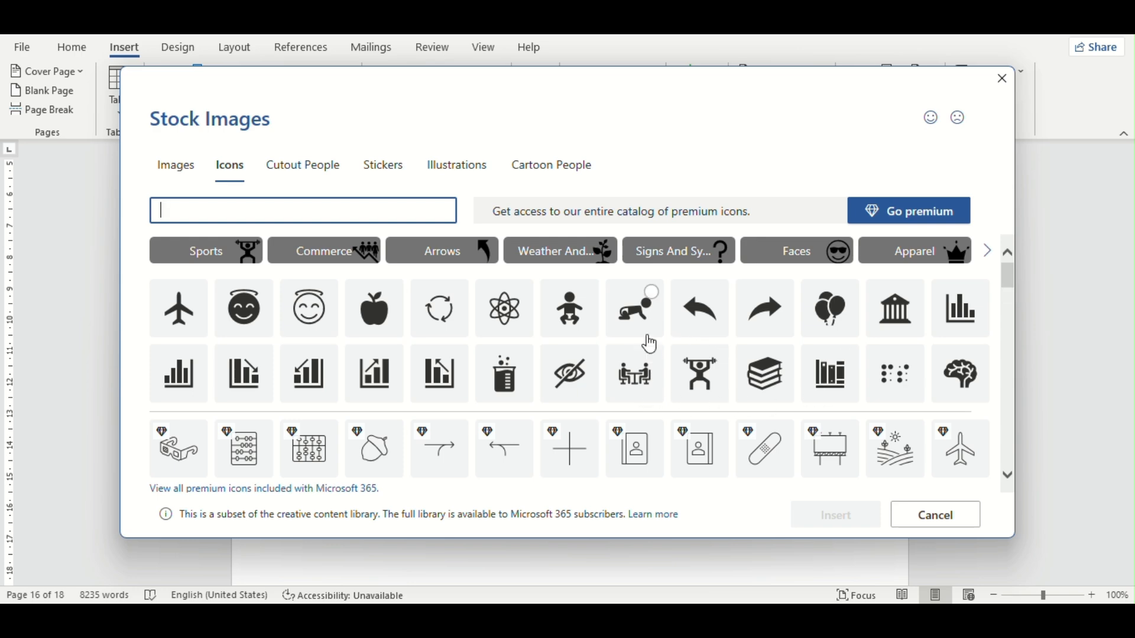
{"action": "left_click", "coordinate": [633, 308]}
{"action": "left_click", "coordinate": [839, 517]}
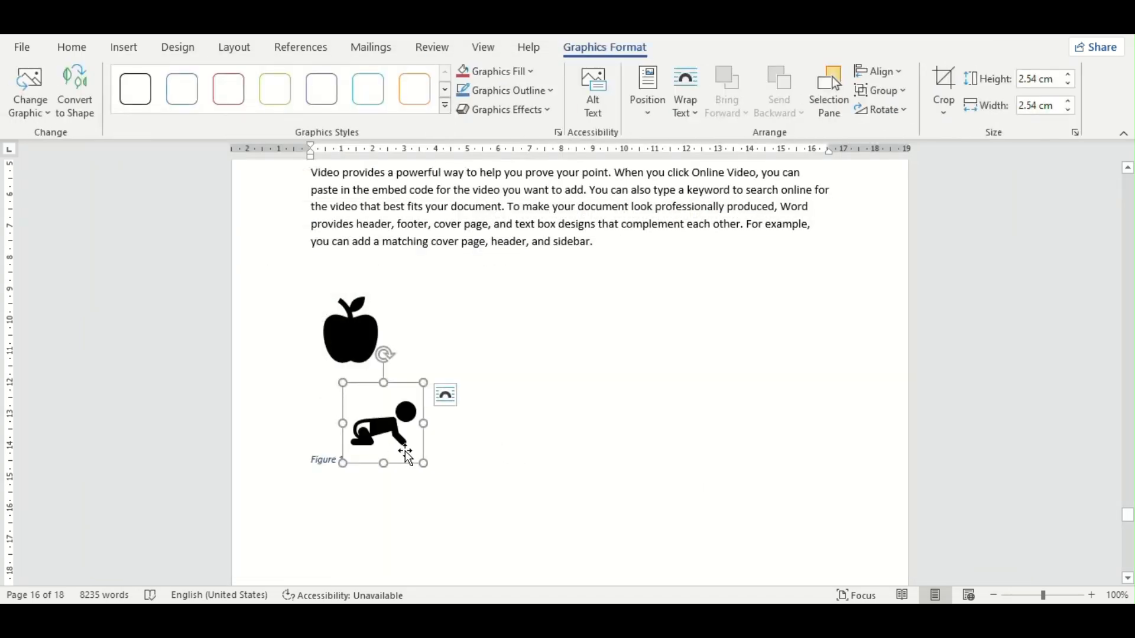
{"action": "key", "text": "Delete"}
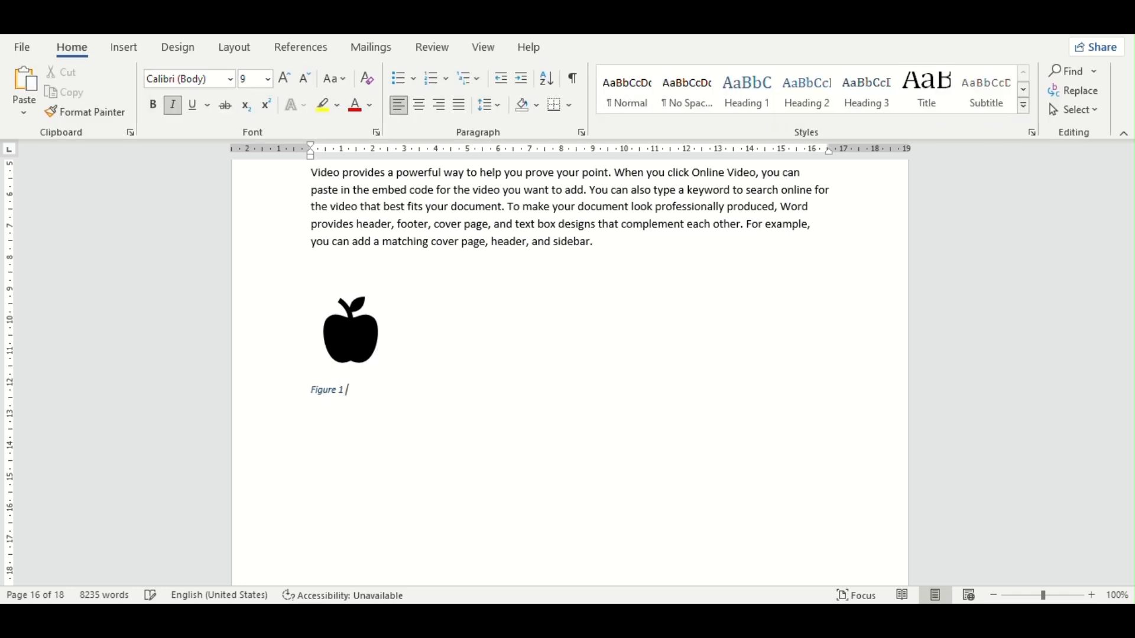
Step: Complete the apple icon's caption as "Figure 1 apple" and start a new line below it
{"action": "type", "text": "apple"}
{"action": "key", "text": "Return"}
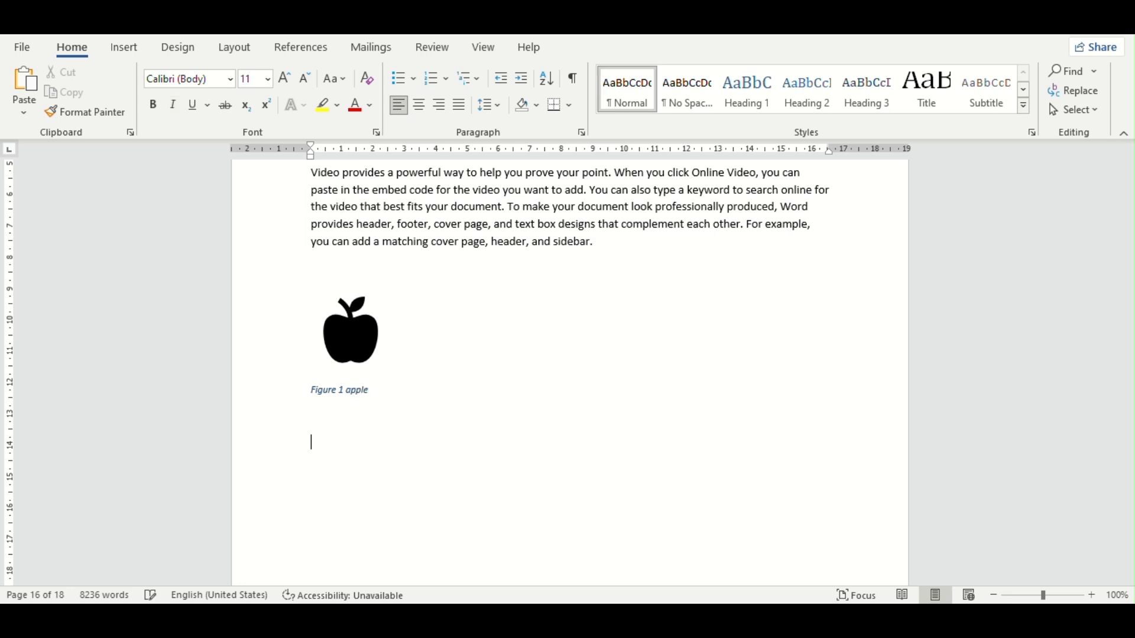
Step: Insert the crawling baby stock icon on the blank line below the "Figure 1 apple" caption
{"action": "left_click", "coordinate": [124, 48]}
{"action": "left_click", "coordinate": [216, 90]}
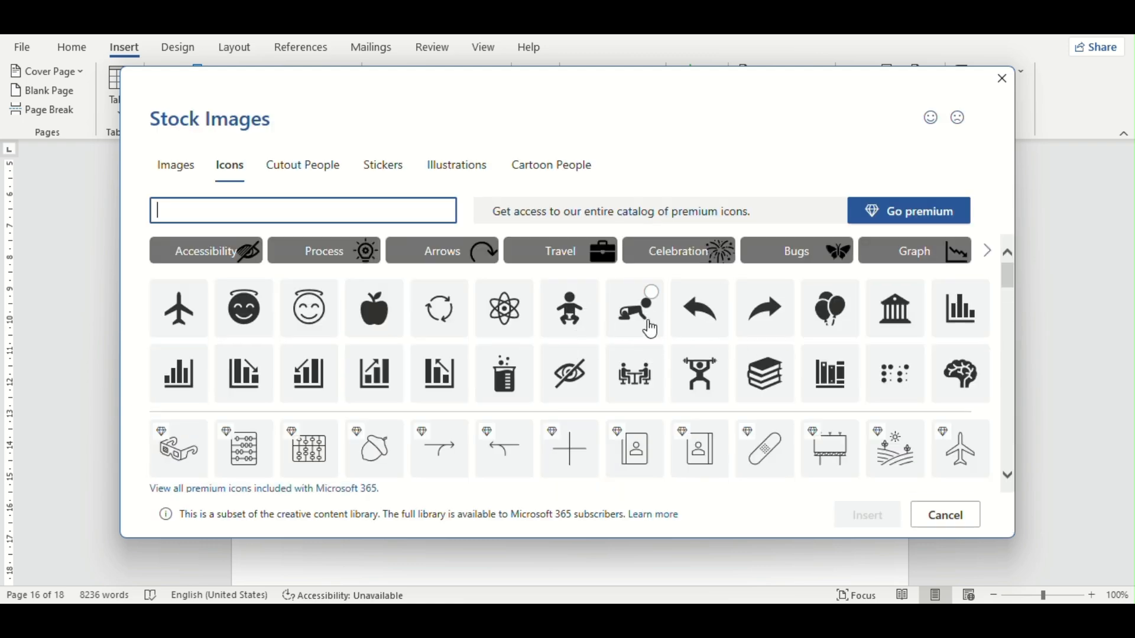
{"action": "left_click", "coordinate": [646, 319]}
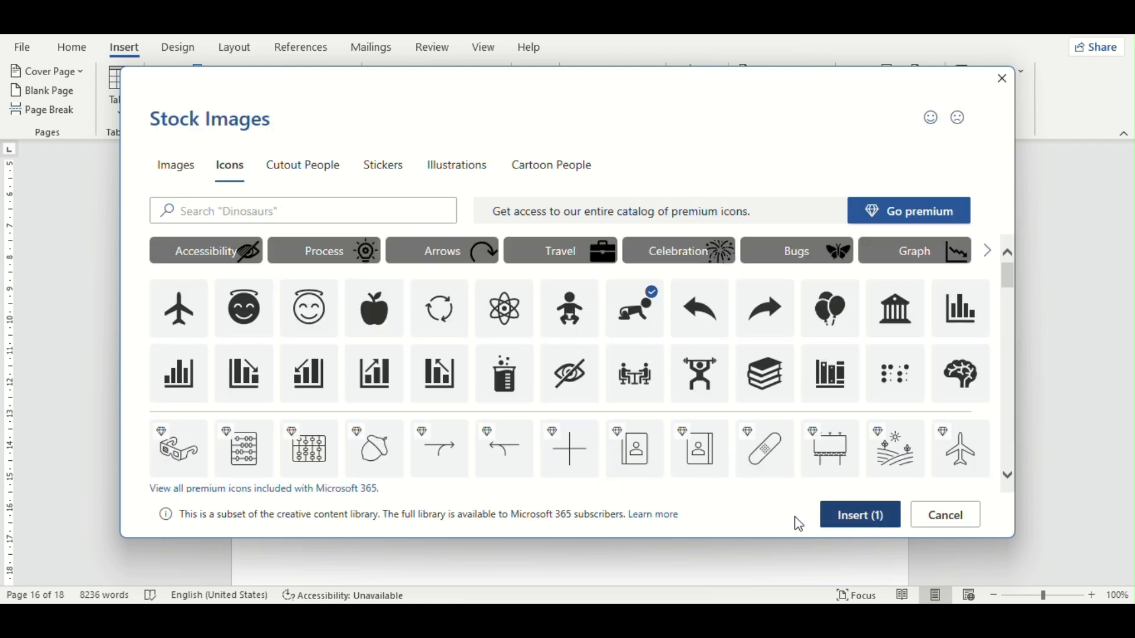
{"action": "left_click", "coordinate": [866, 516]}
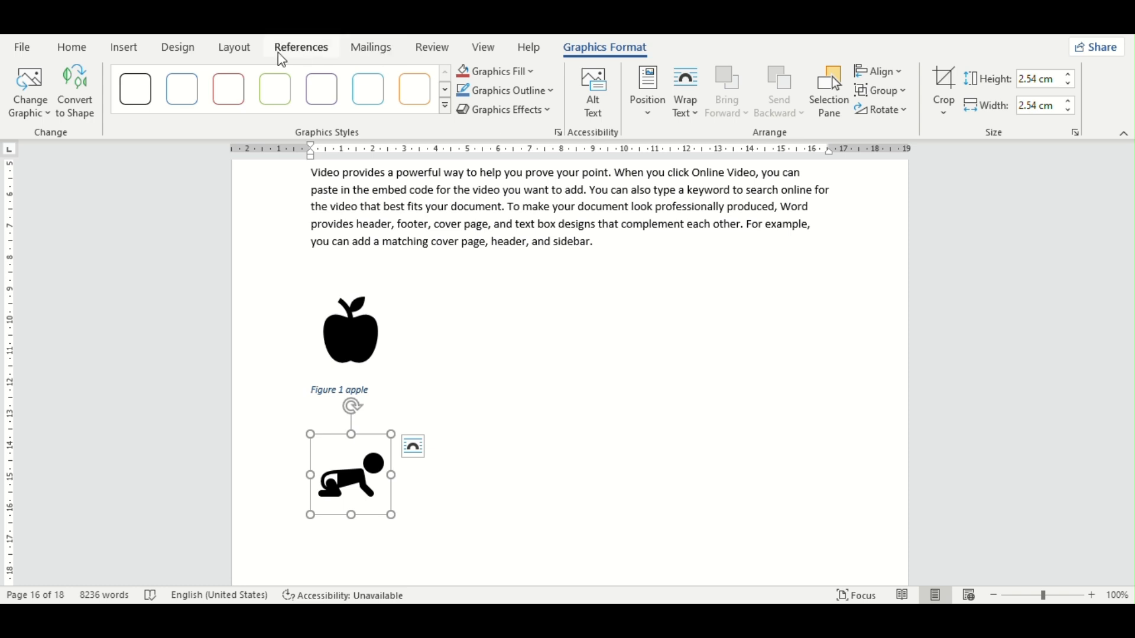
Step: Caption the crawling baby icon "Figure 2 child", placed below the picture
{"action": "left_click", "coordinate": [295, 48]}
{"action": "left_click", "coordinate": [541, 95]}
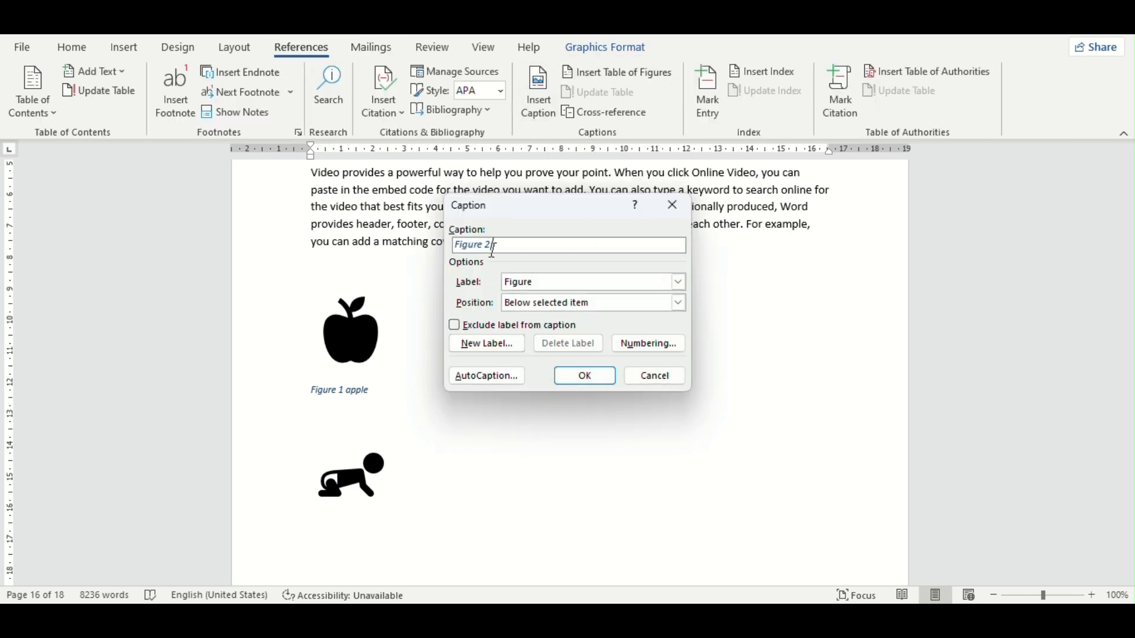
{"action": "left_click", "coordinate": [591, 378]}
{"action": "type", "text": "c"}
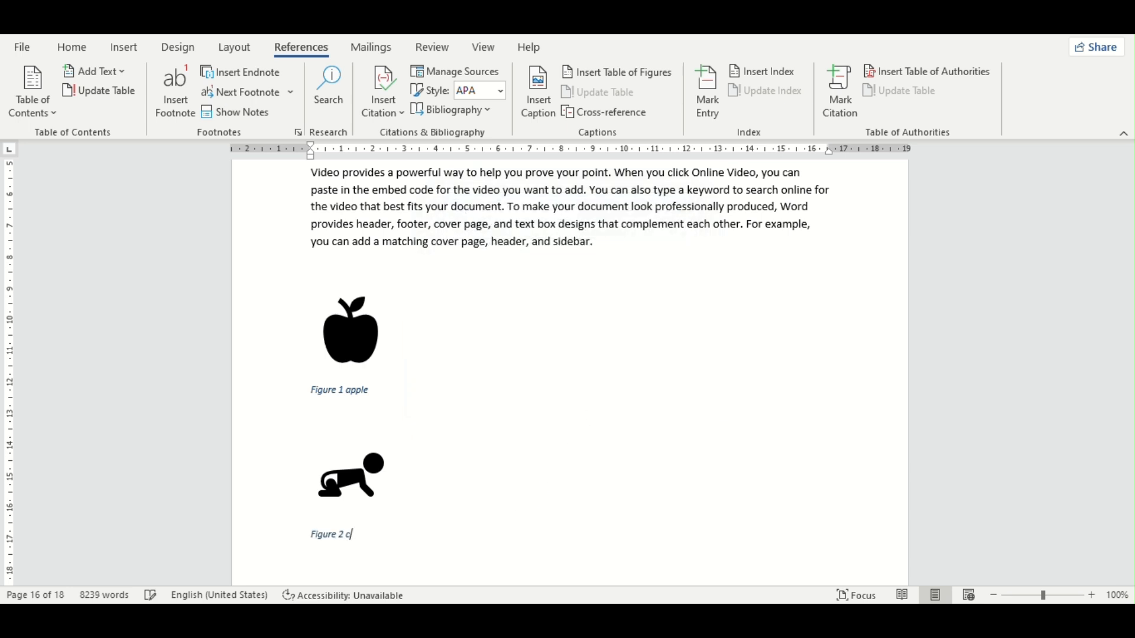
{"action": "type", "text": "hild"}
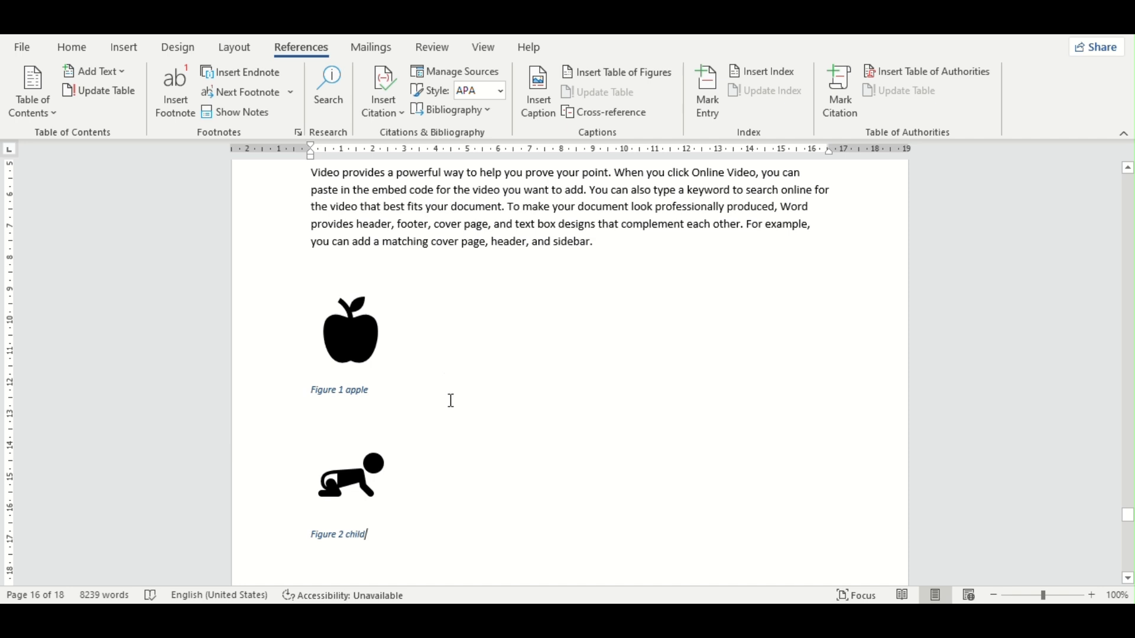
Step: Insert a table of figures with a dashed tab leader on a new line below the "Figure 2 child" caption
{"action": "scroll", "coordinate": [451, 400], "scroll_direction": "down", "scroll_amount": 2}
{"action": "key", "text": "Return"}
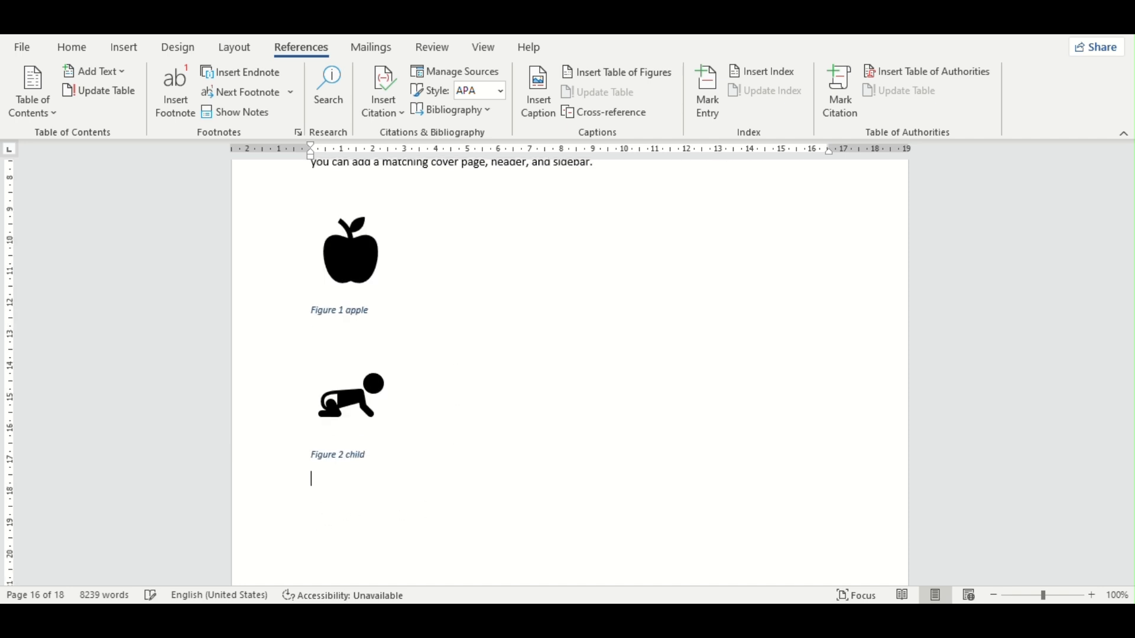
{"action": "left_click", "coordinate": [611, 73]}
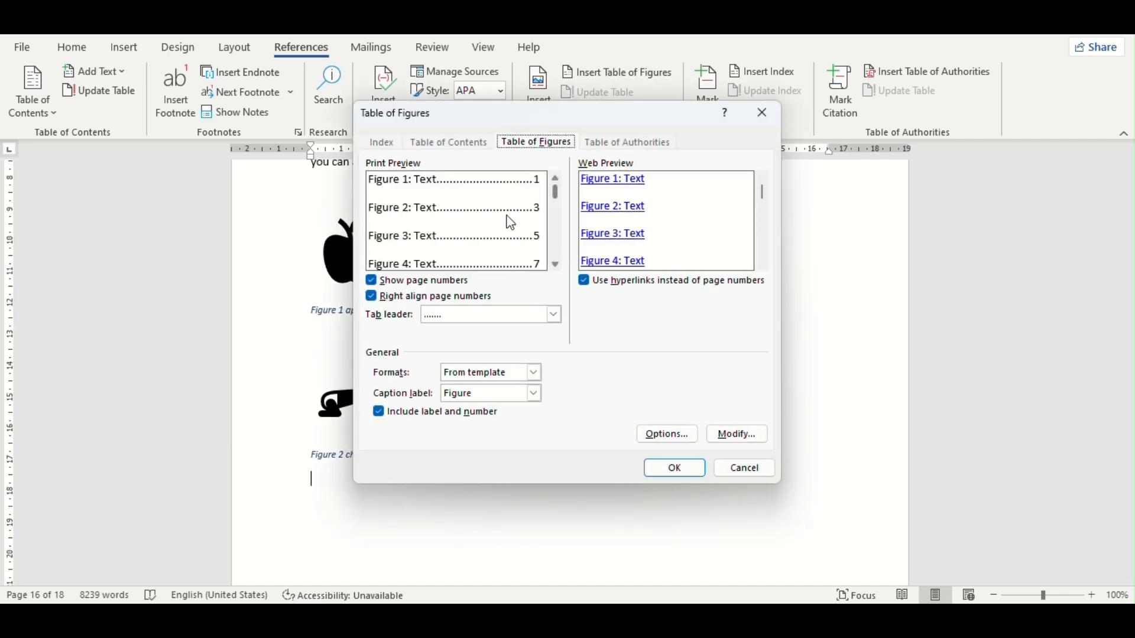
{"action": "left_click", "coordinate": [455, 318]}
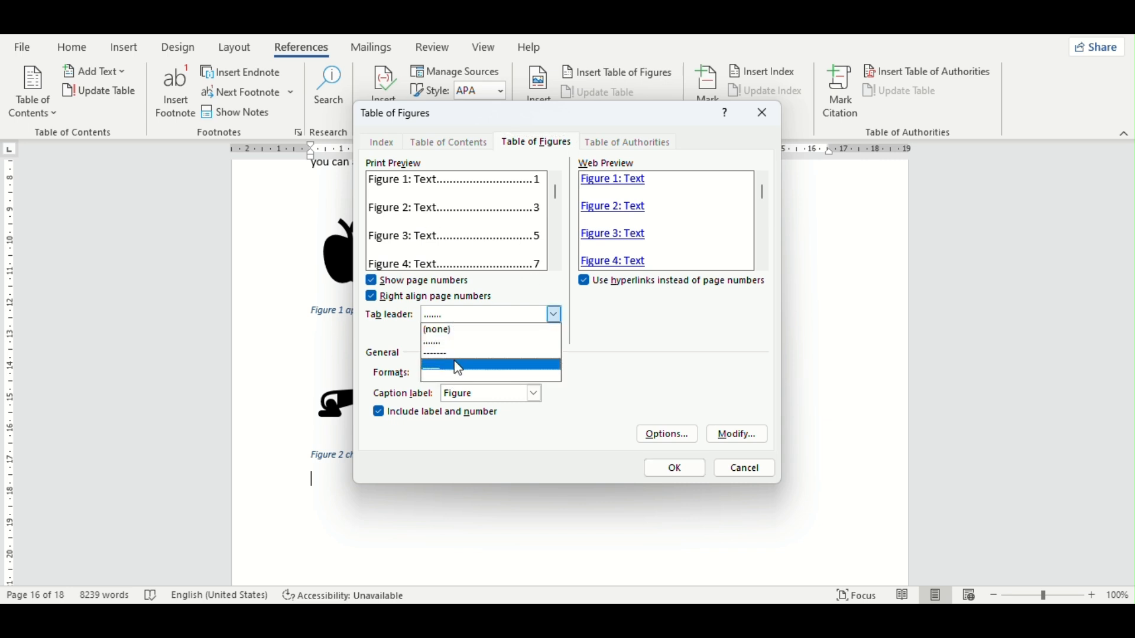
{"action": "left_click", "coordinate": [455, 354]}
{"action": "left_click", "coordinate": [680, 469]}
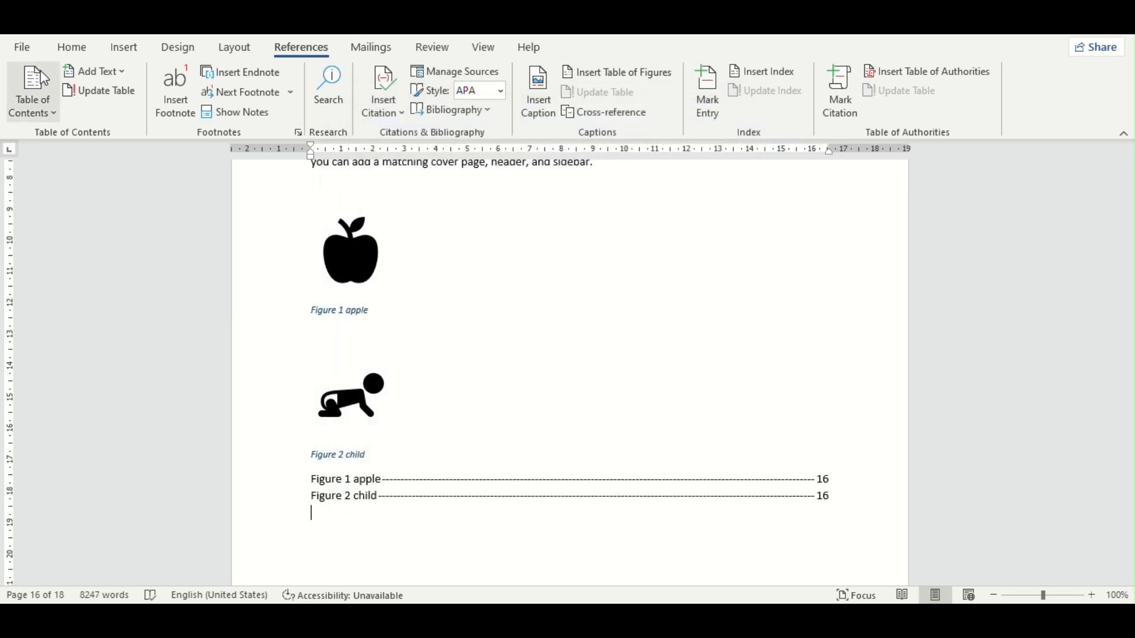
Step: Add a blank line between the "Figure 2 child" caption and the table of figures and insert the brain stock icon there
{"action": "scroll", "coordinate": [408, 512], "scroll_direction": "up", "scroll_amount": 1}
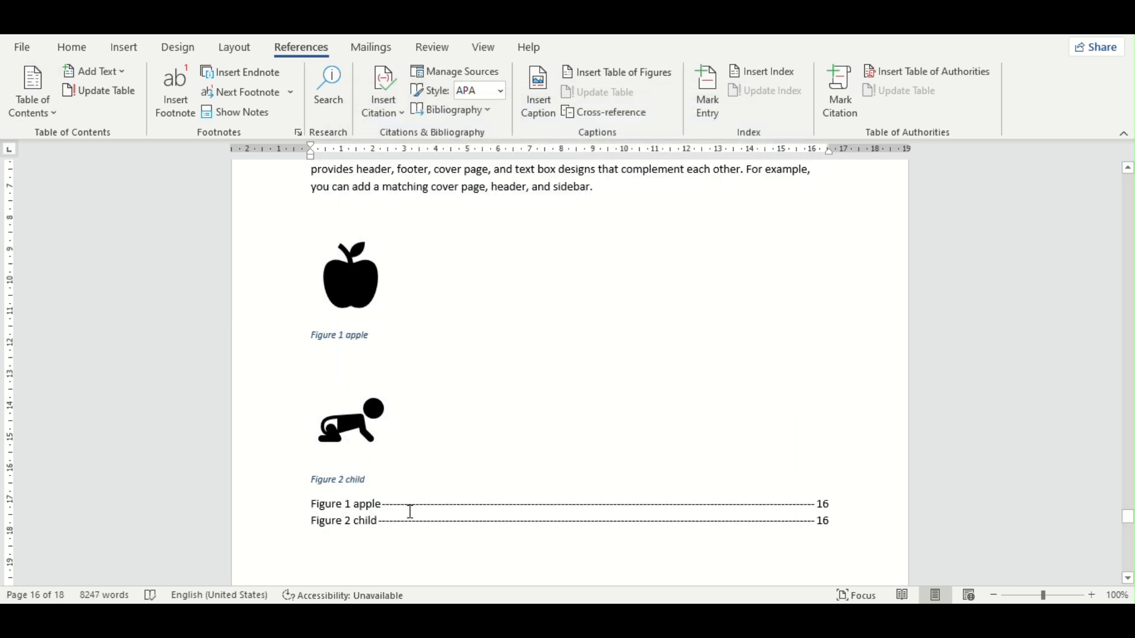
{"action": "scroll", "coordinate": [418, 511], "scroll_direction": "down", "scroll_amount": 3}
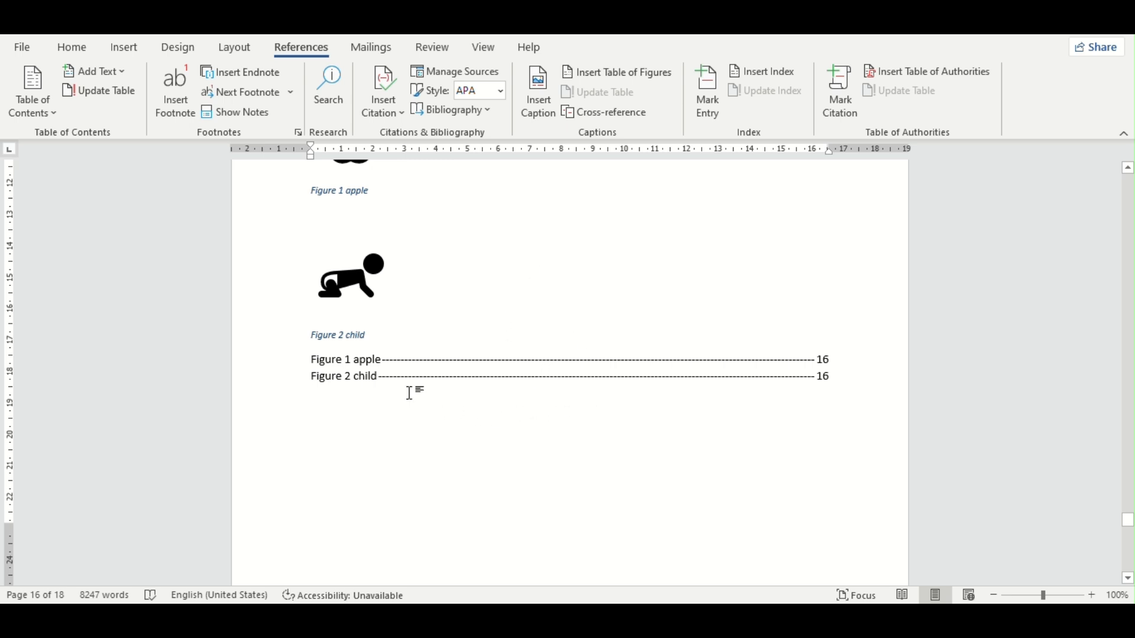
{"action": "left_click", "coordinate": [399, 336]}
{"action": "key", "text": "Return"}
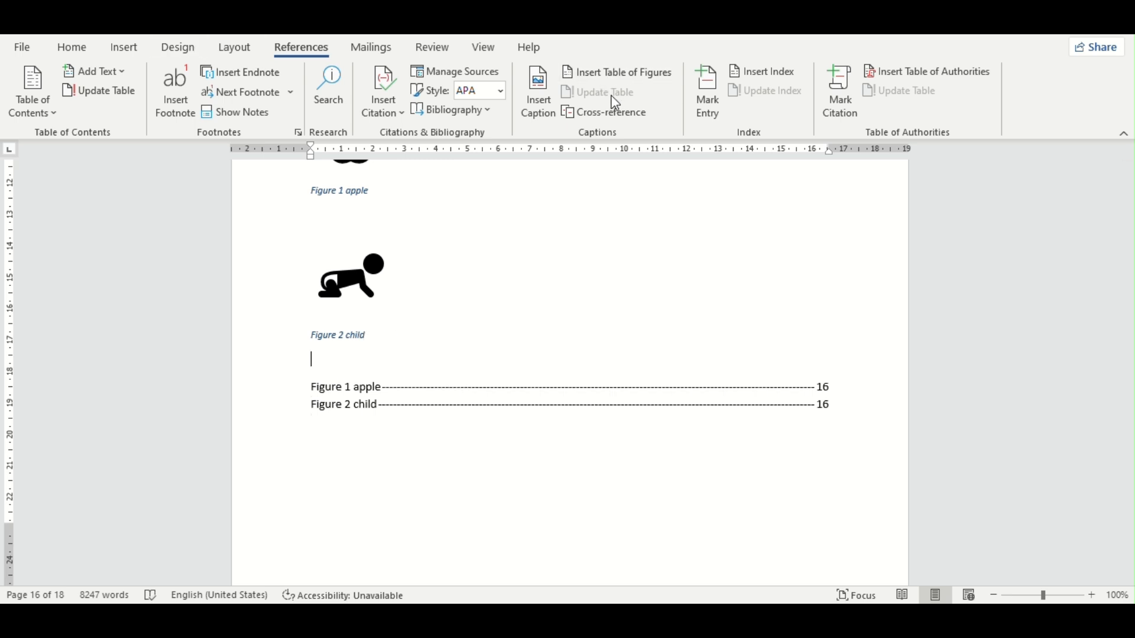
{"action": "left_click", "coordinate": [130, 49]}
{"action": "left_click", "coordinate": [221, 100]}
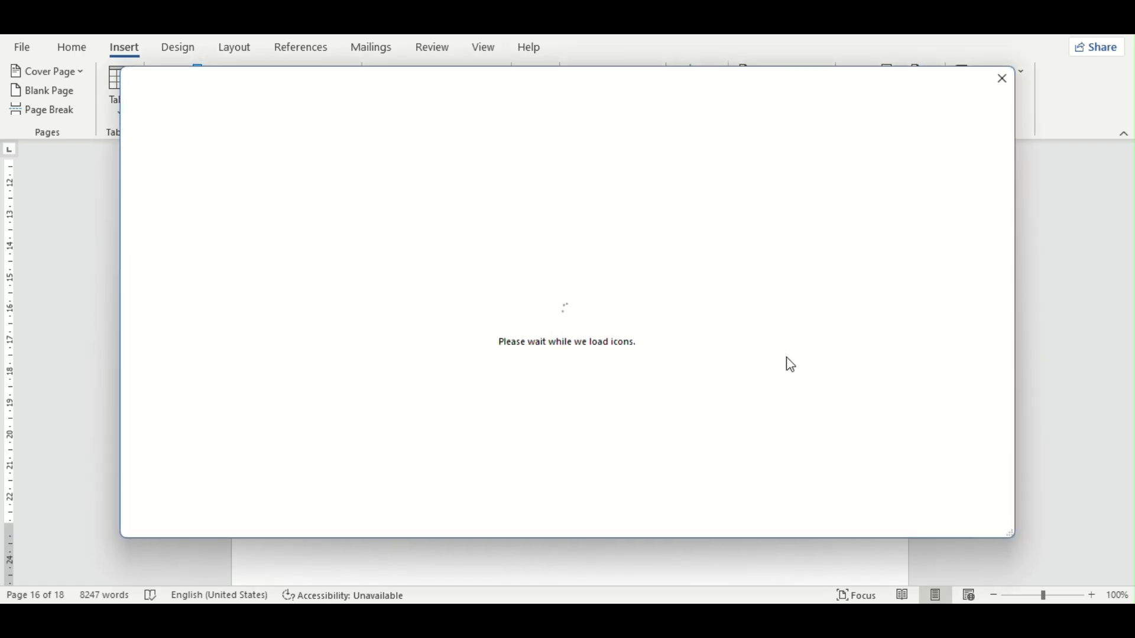
{"action": "left_click", "coordinate": [942, 393]}
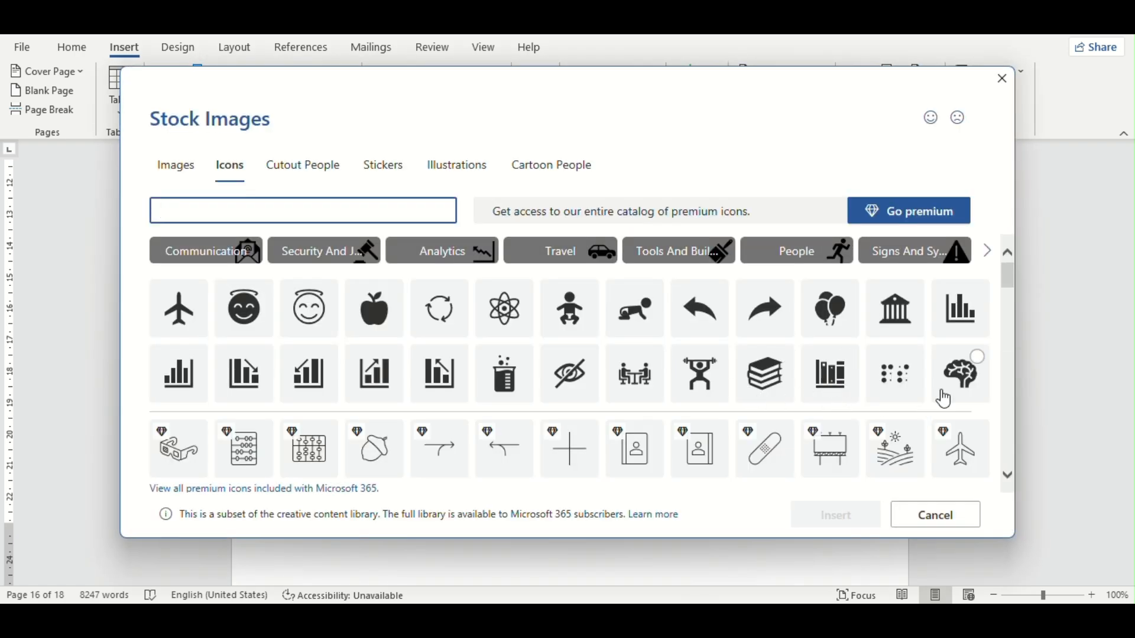
{"action": "left_click", "coordinate": [846, 526]}
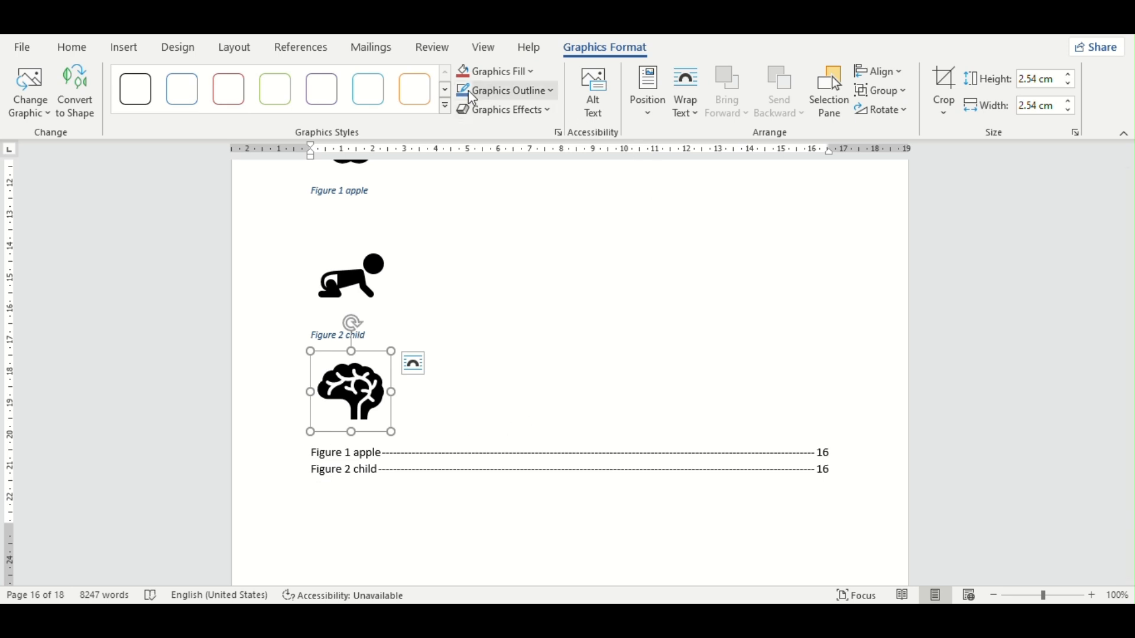
Step: Caption the brain icon "Figure 3 mind", placed below the picture
{"action": "left_click", "coordinate": [297, 49]}
{"action": "left_click", "coordinate": [553, 89]}
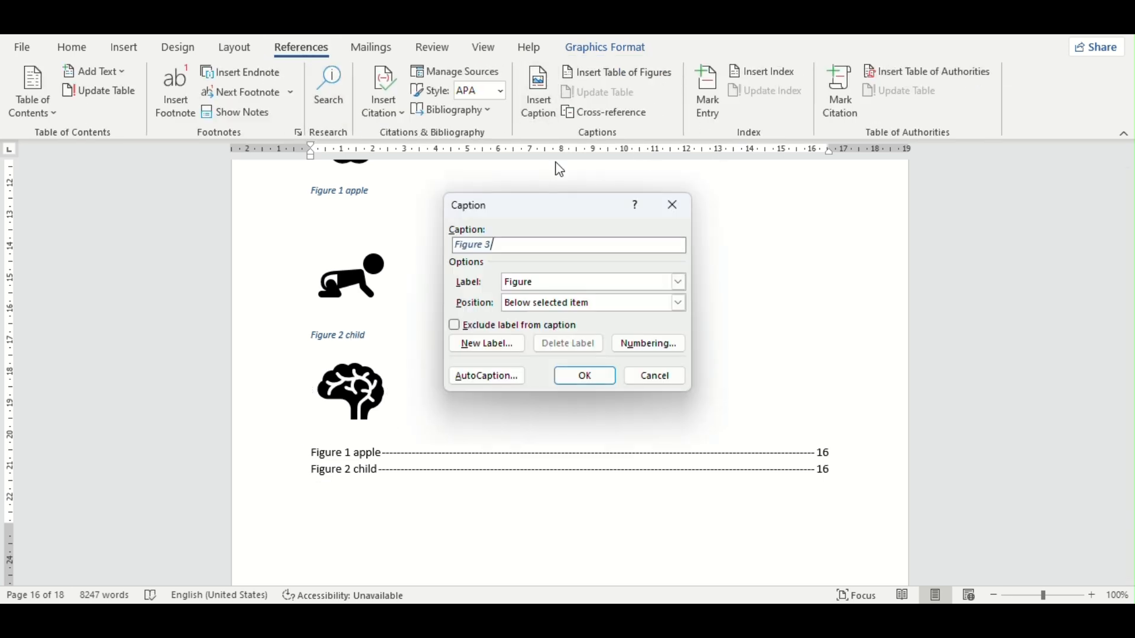
{"action": "type", "text": "mind"}
{"action": "left_click", "coordinate": [572, 375]}
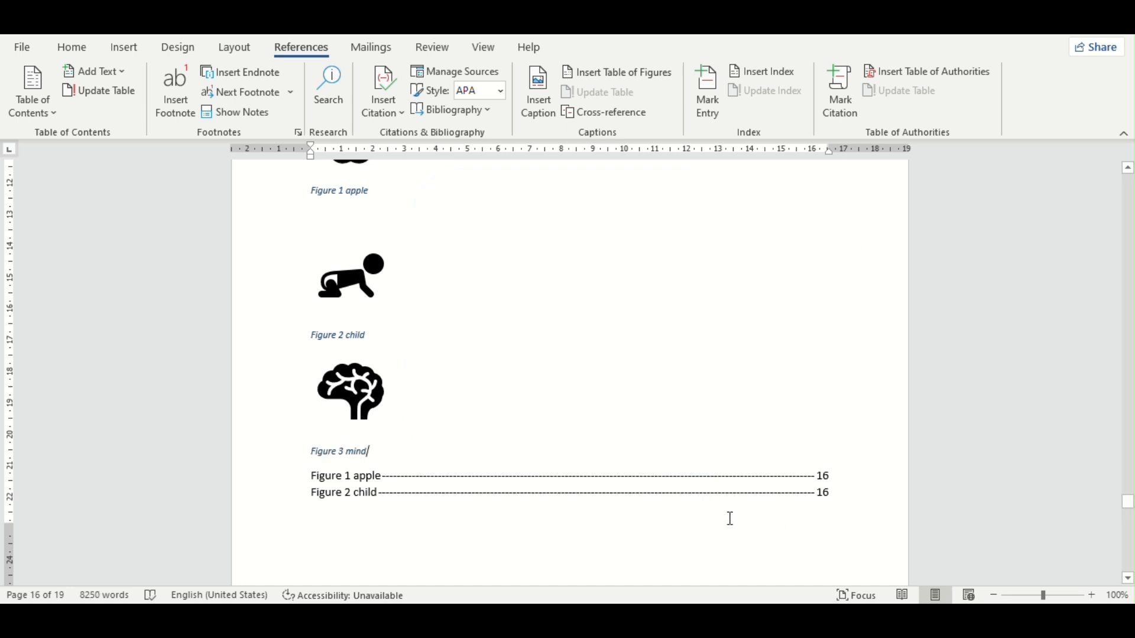
Step: Update the entire table of figures to include the brain icon's caption
{"action": "left_click", "coordinate": [455, 481]}
{"action": "left_click", "coordinate": [603, 93]}
{"action": "left_click", "coordinate": [550, 309]}
{"action": "left_click", "coordinate": [578, 334]}
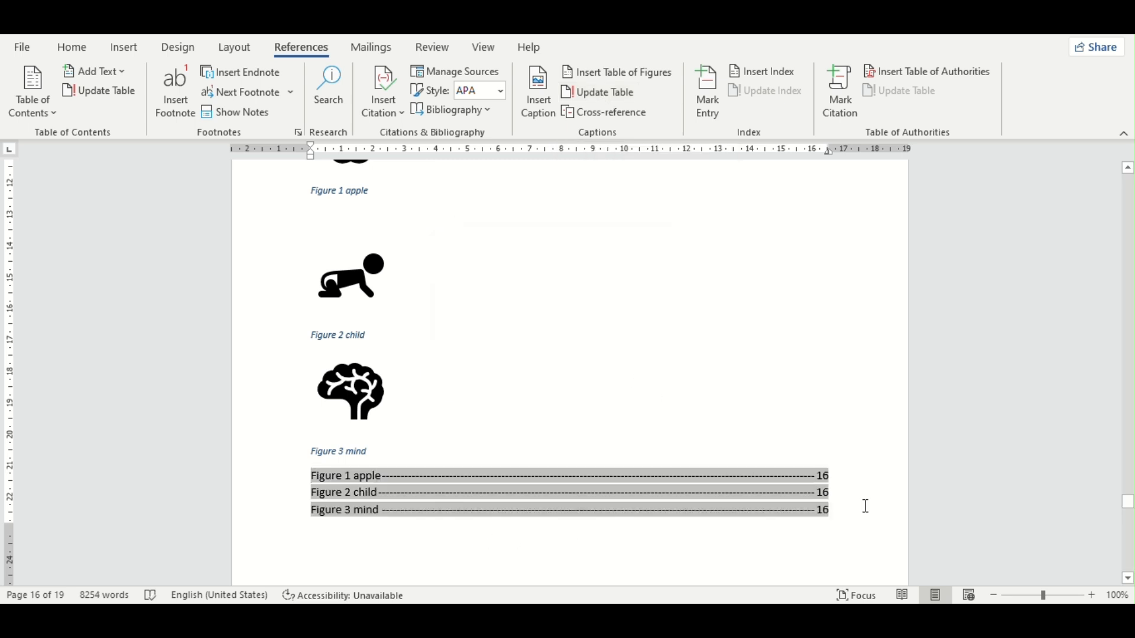
{"action": "scroll", "coordinate": [635, 443], "scroll_direction": "up", "scroll_amount": 4}
{"action": "scroll", "coordinate": [633, 434], "scroll_direction": "down", "scroll_amount": 5}
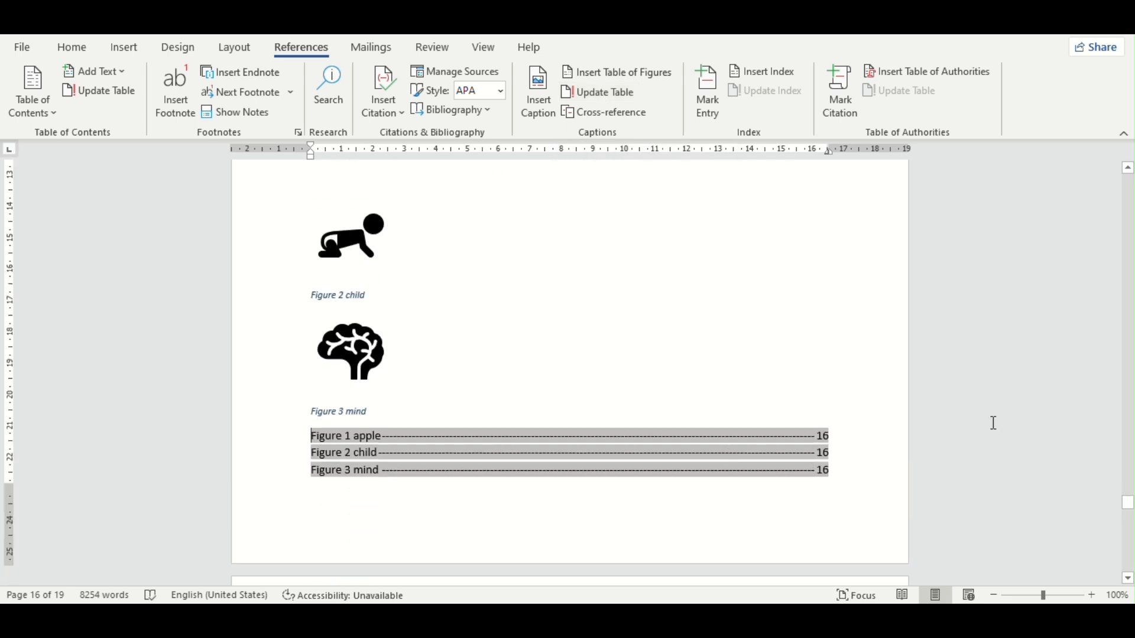
Step: Go to the table of contents on page 1 and follow its Part 2 link to the heading
{"action": "left_click_drag", "start_coordinate": [1127, 502], "coordinate": [1130, 172]}
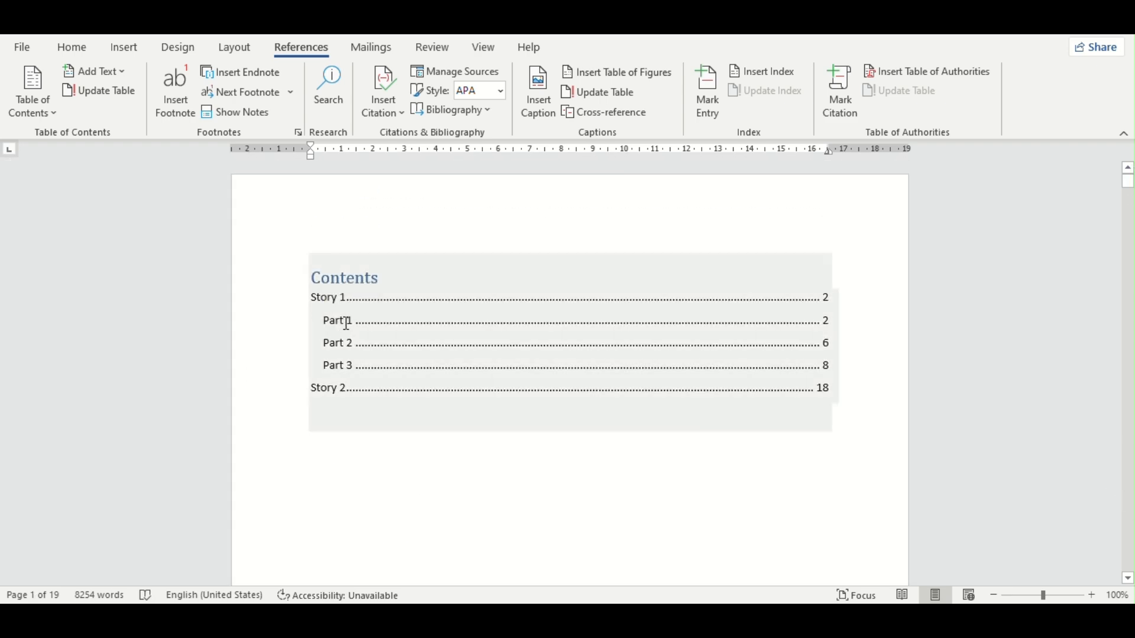
{"action": "left_click", "coordinate": [343, 322]}
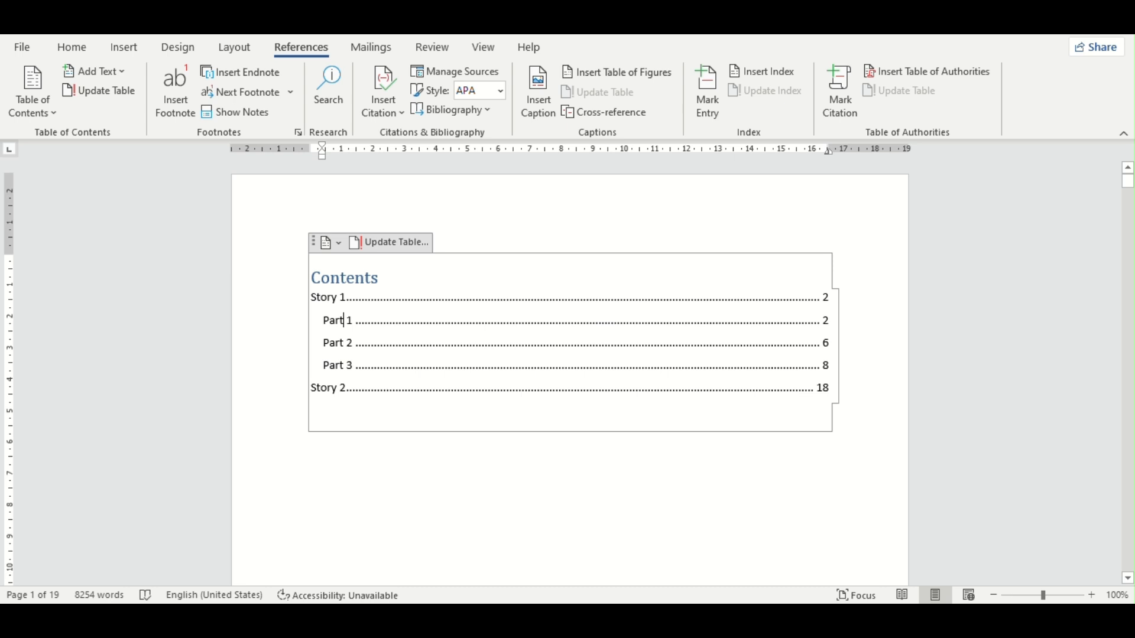
{"action": "left_click", "coordinate": [287, 346]}
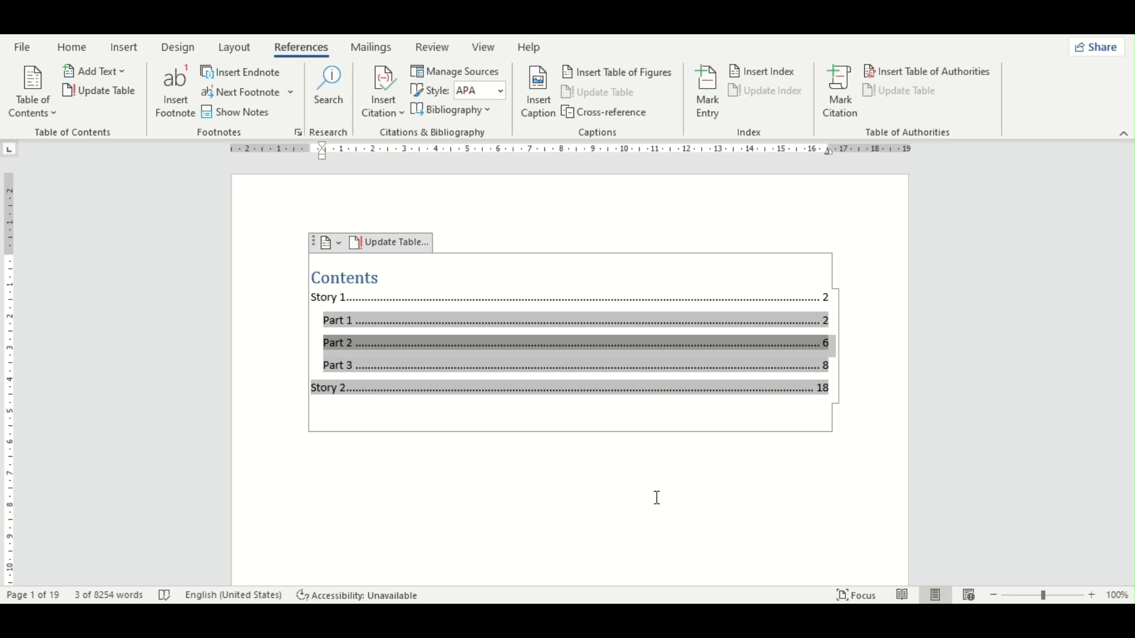
{"action": "left_click", "coordinate": [347, 354], "text": "ctrl"}
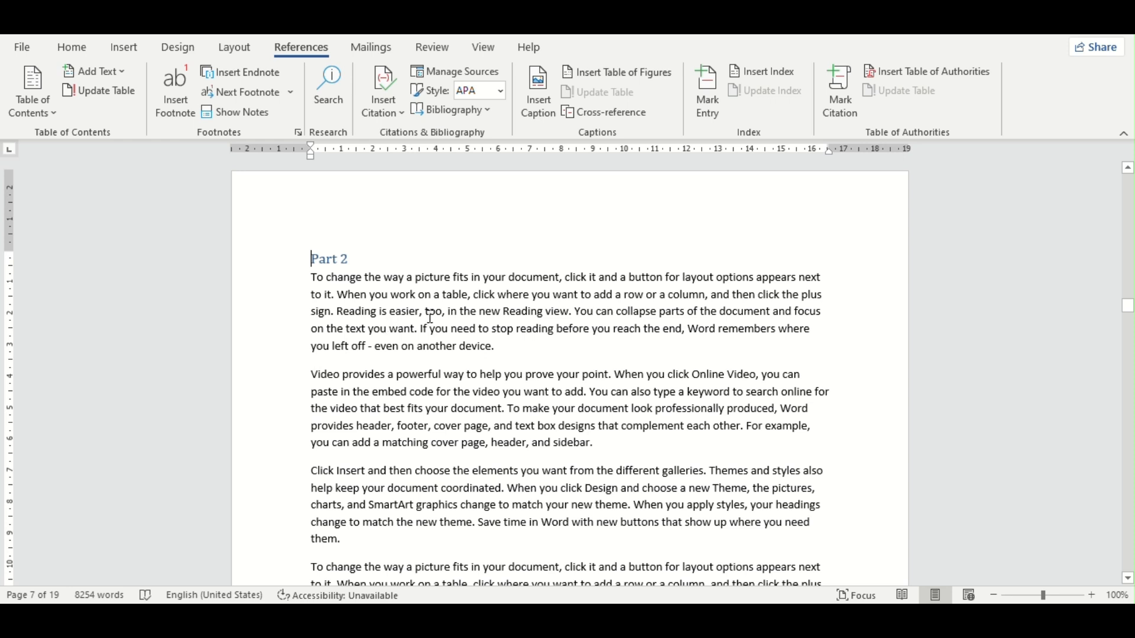
Step: Return to the table of figures on page 16 and open the cross-reference settings at its "Figure 1 apple" entry
{"action": "scroll", "coordinate": [430, 318], "scroll_direction": "down", "scroll_amount": 15}
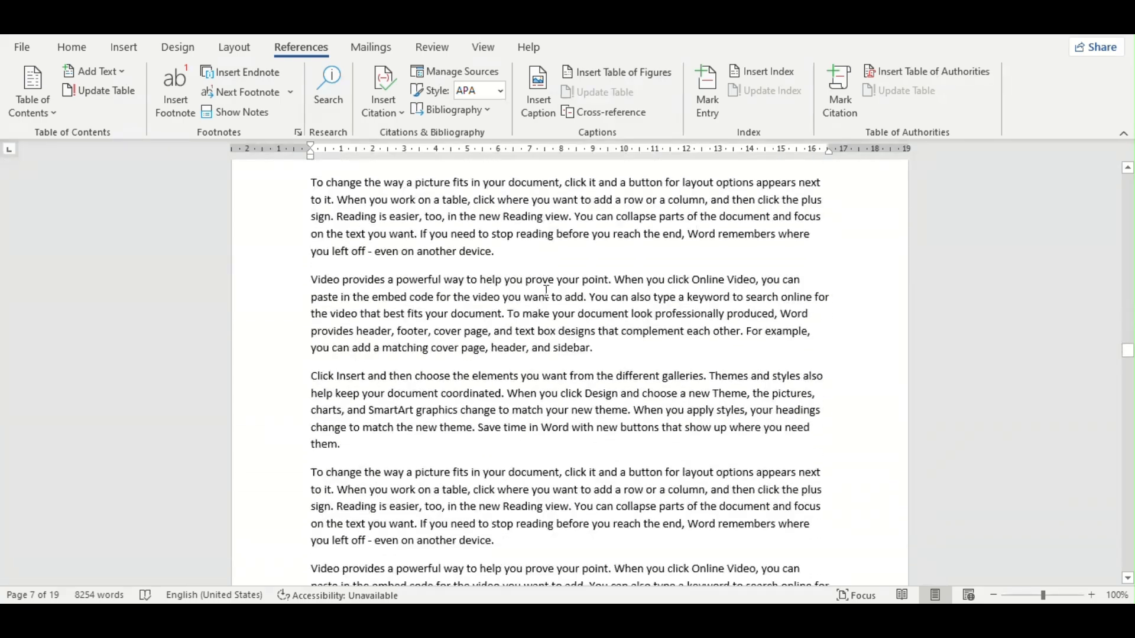
{"action": "scroll", "coordinate": [546, 289], "scroll_direction": "down", "scroll_amount": 3}
{"action": "left_click_drag", "start_coordinate": [1128, 359], "coordinate": [1129, 563]}
{"action": "scroll", "coordinate": [556, 366], "scroll_direction": "up", "scroll_amount": 12}
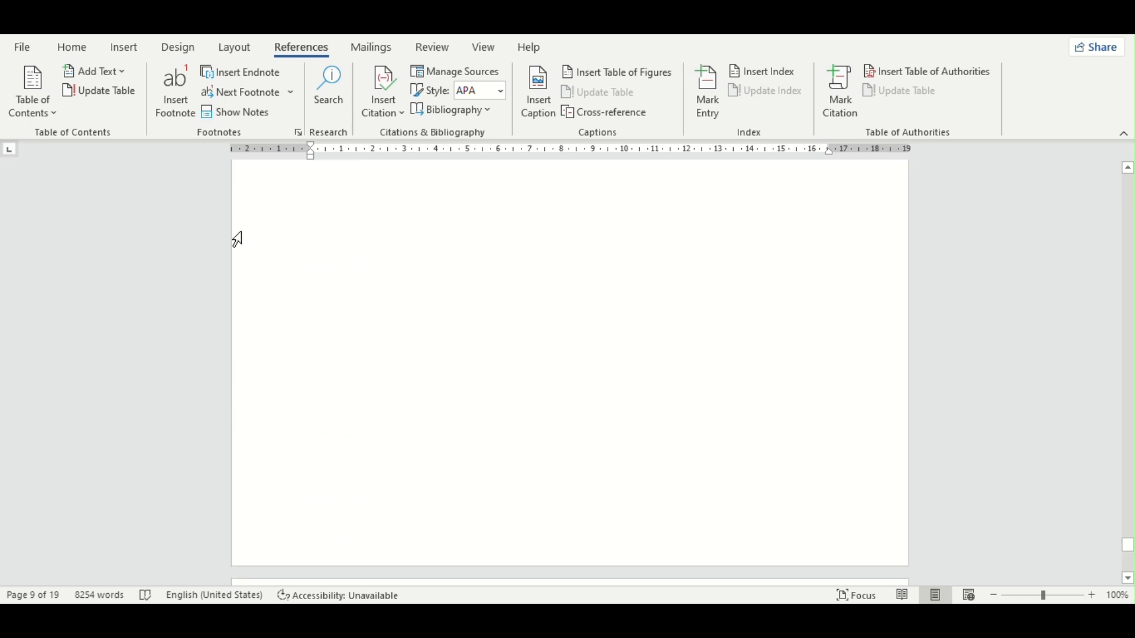
{"action": "scroll", "coordinate": [407, 257], "scroll_direction": "up", "scroll_amount": 6}
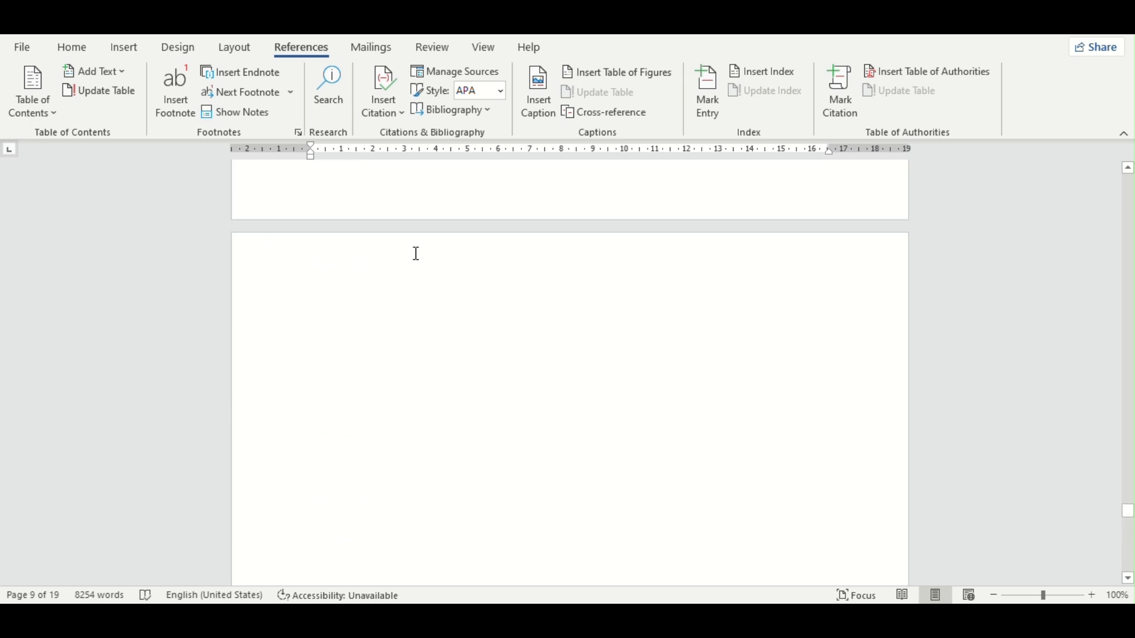
{"action": "left_click", "coordinate": [383, 401]}
{"action": "left_click", "coordinate": [604, 112]}
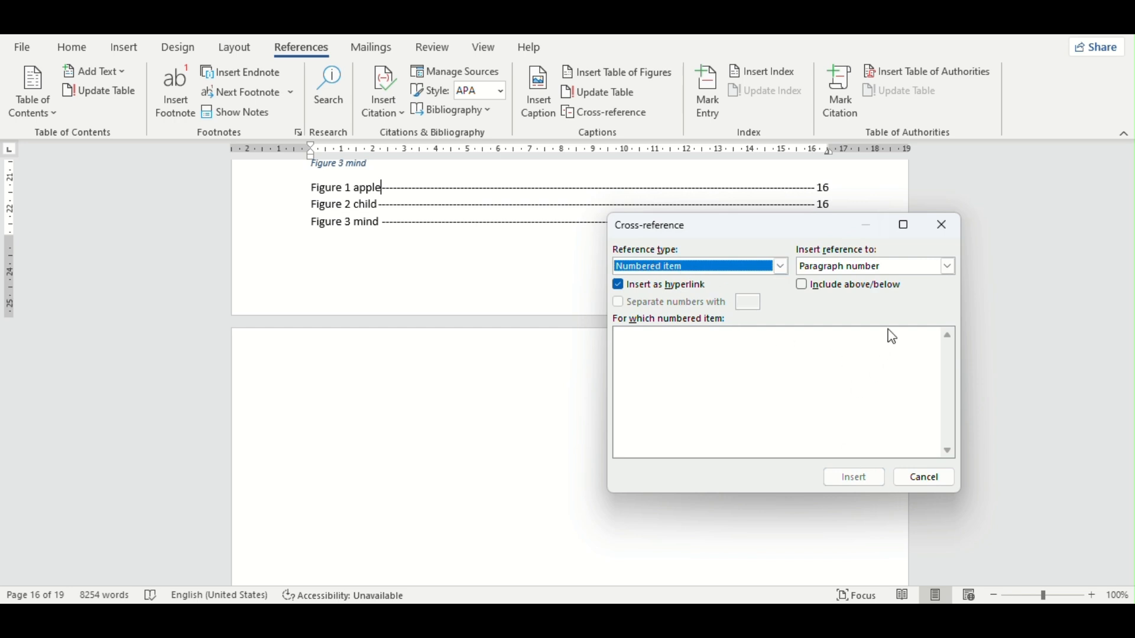
Step: Set the numbered-item cross-reference to "Paragraph number (no context)" and try to pick an item for the "Figure 3 mind" entry
{"action": "left_click", "coordinate": [948, 266]}
{"action": "left_click", "coordinate": [840, 306]}
{"action": "left_click", "coordinate": [856, 270]}
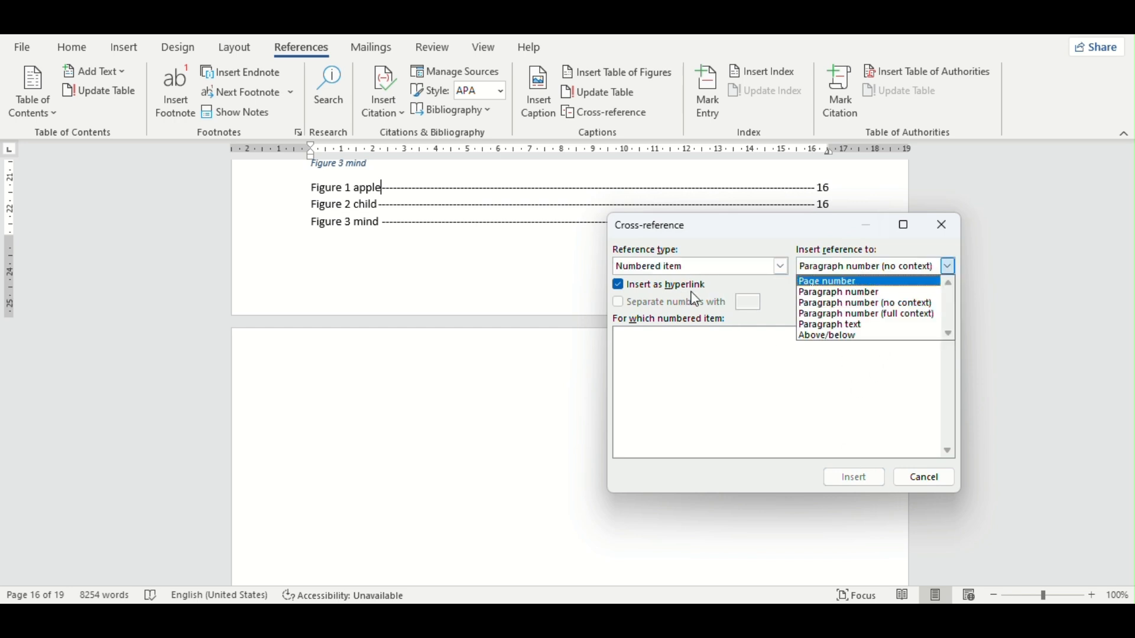
{"action": "left_click", "coordinate": [774, 414]}
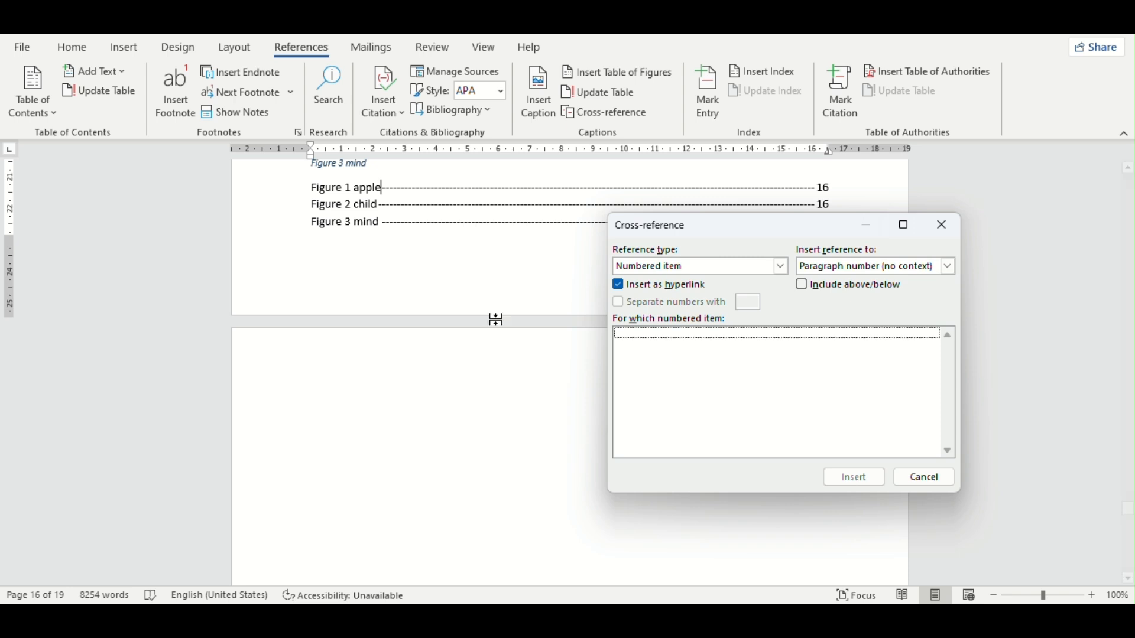
{"action": "left_click", "coordinate": [456, 289]}
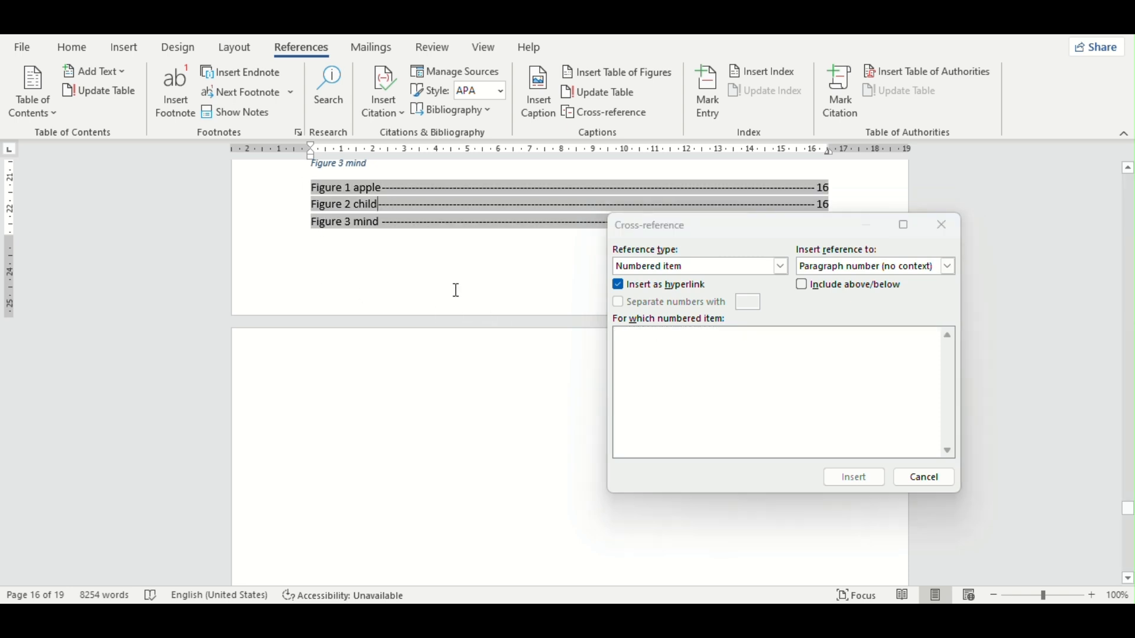
{"action": "left_click", "coordinate": [672, 335]}
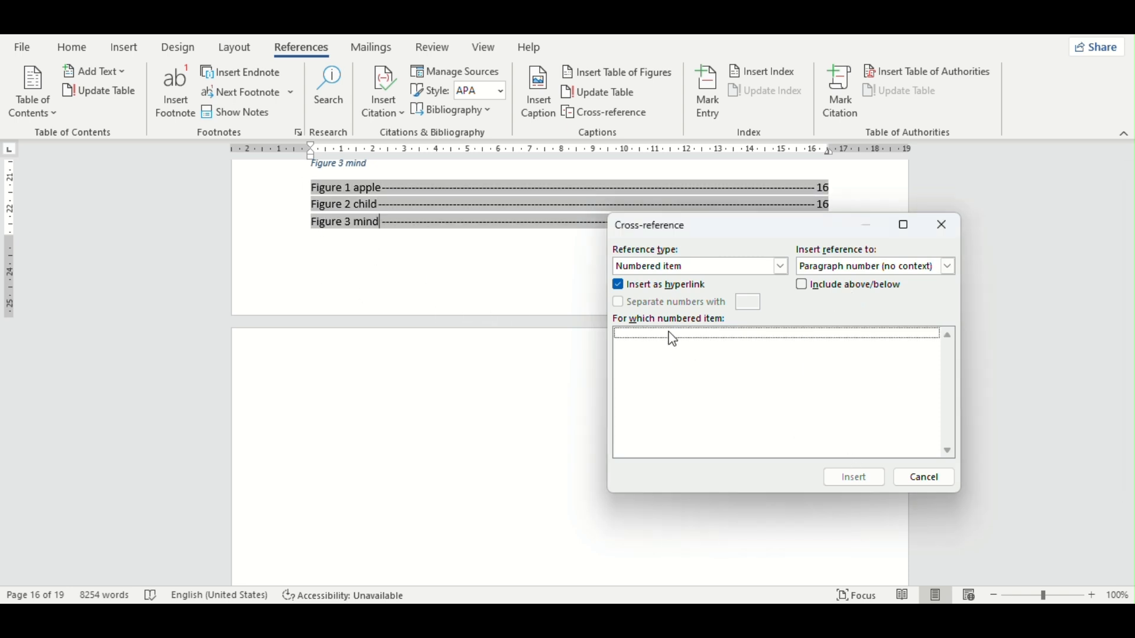
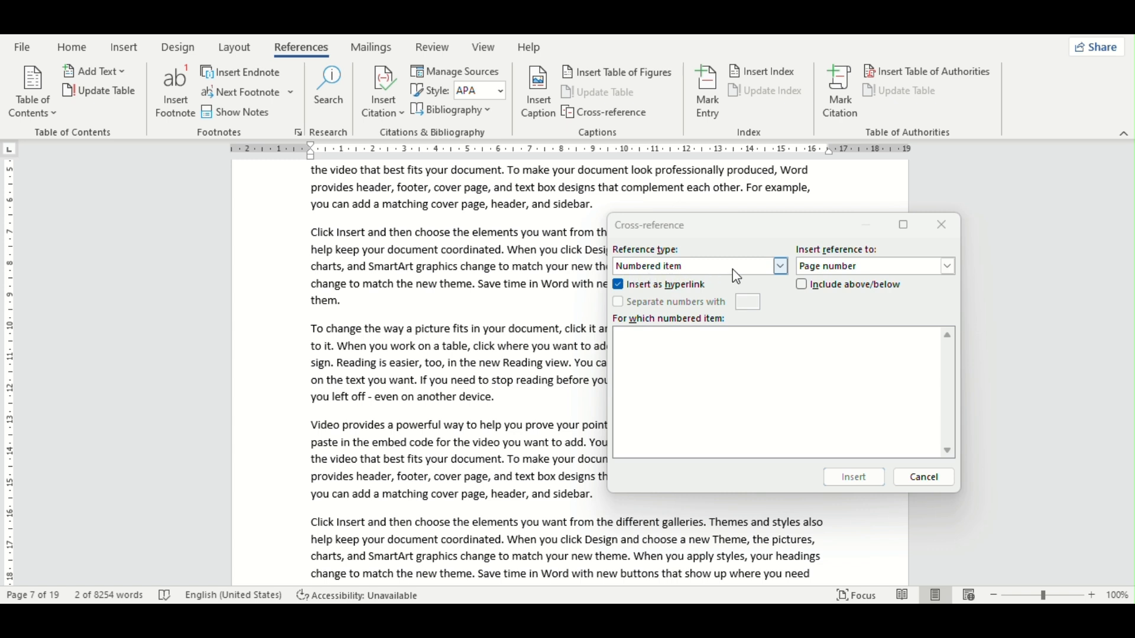
Step: Close the cross-reference settings and select the table of figures below the captioned pictures on pages 16 and 17
{"action": "scroll", "coordinate": [359, 386], "scroll_direction": "down", "scroll_amount": 6}
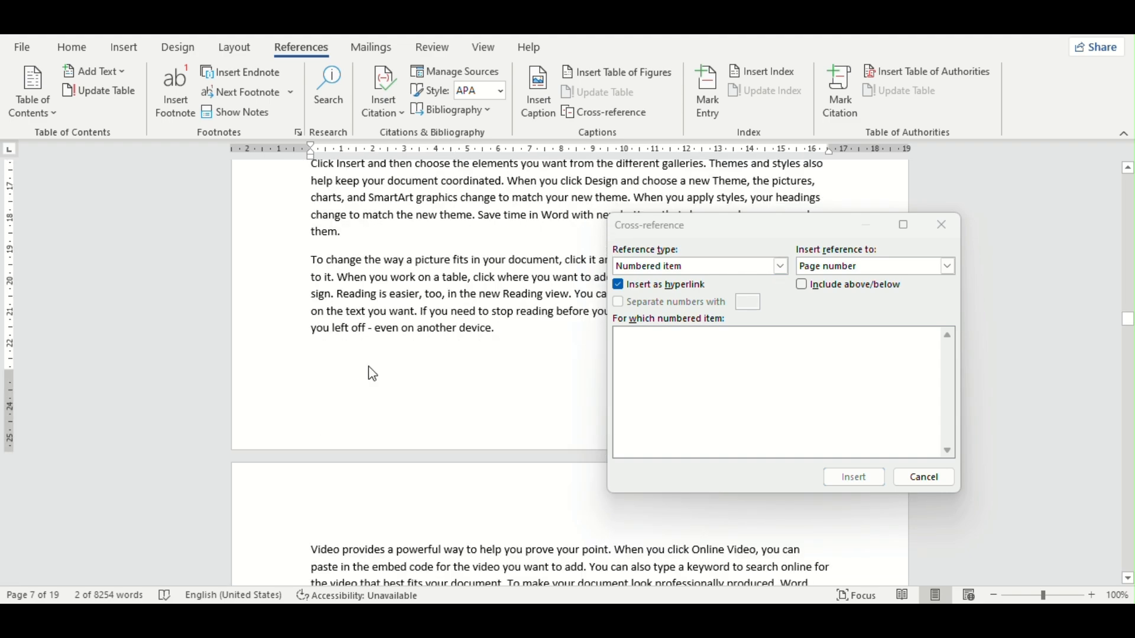
{"action": "scroll", "coordinate": [420, 370], "scroll_direction": "up", "scroll_amount": 15}
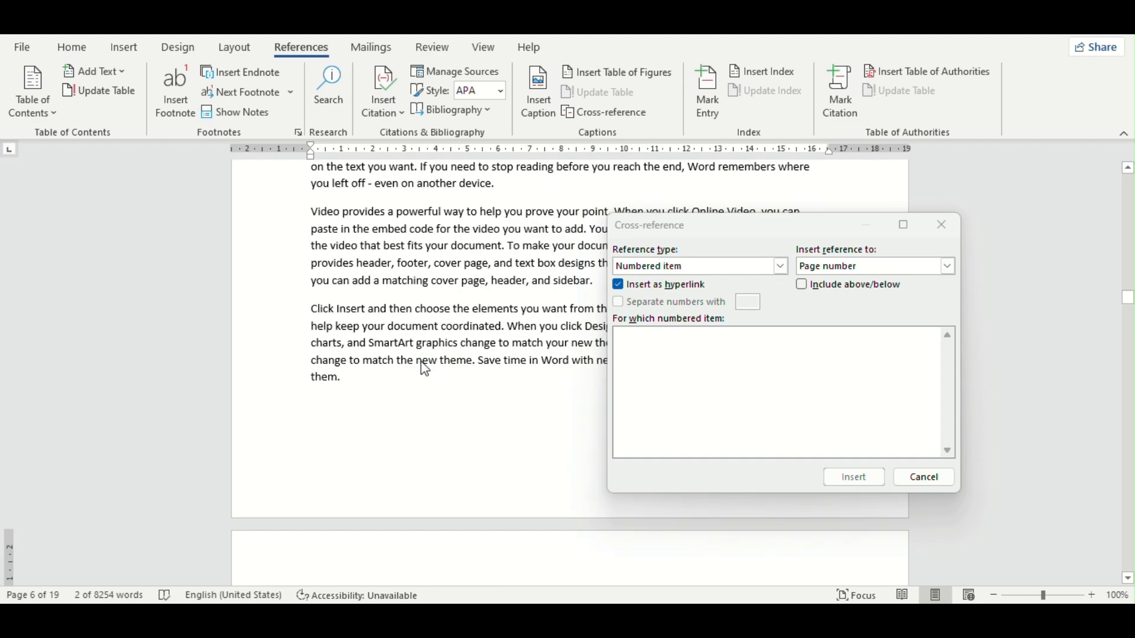
{"action": "scroll", "coordinate": [425, 369], "scroll_direction": "up", "scroll_amount": 5}
{"action": "scroll", "coordinate": [396, 373], "scroll_direction": "up", "scroll_amount": 5}
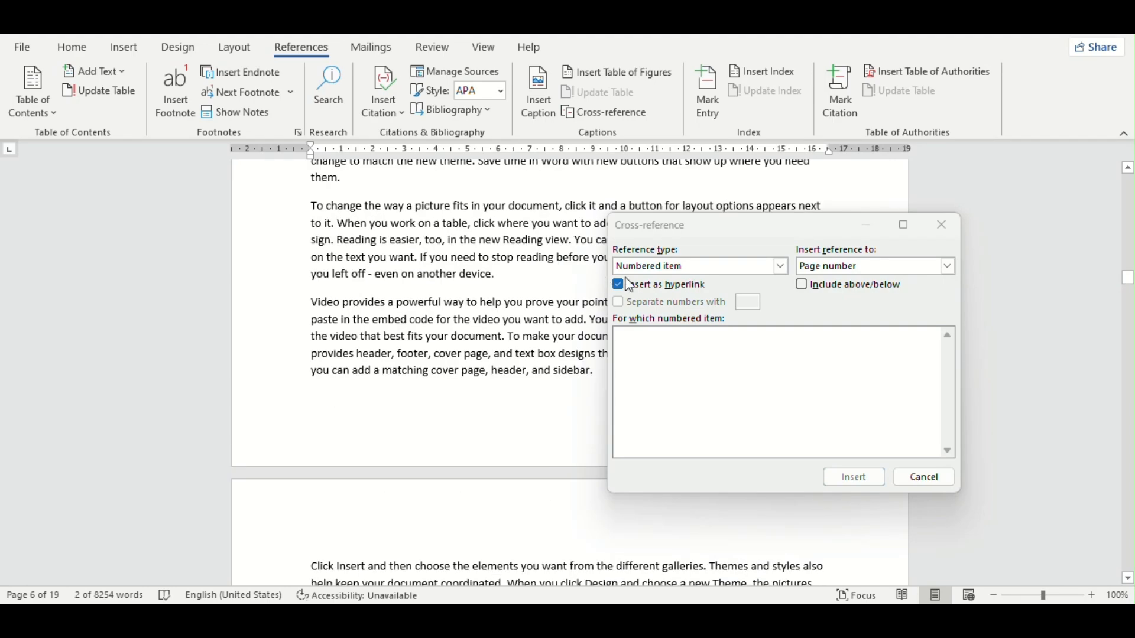
{"action": "left_click", "coordinate": [944, 224]}
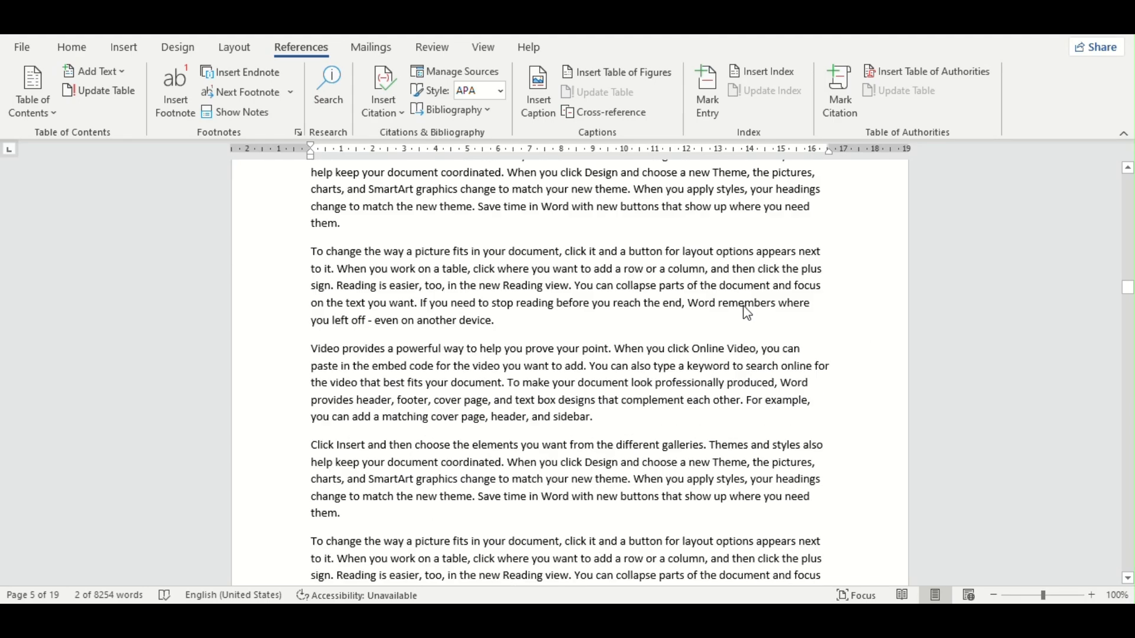
{"action": "scroll", "coordinate": [747, 314], "scroll_direction": "down", "scroll_amount": 2}
{"action": "left_click_drag", "start_coordinate": [1127, 288], "coordinate": [1111, 538]}
{"action": "scroll", "coordinate": [562, 443], "scroll_direction": "up", "scroll_amount": 10}
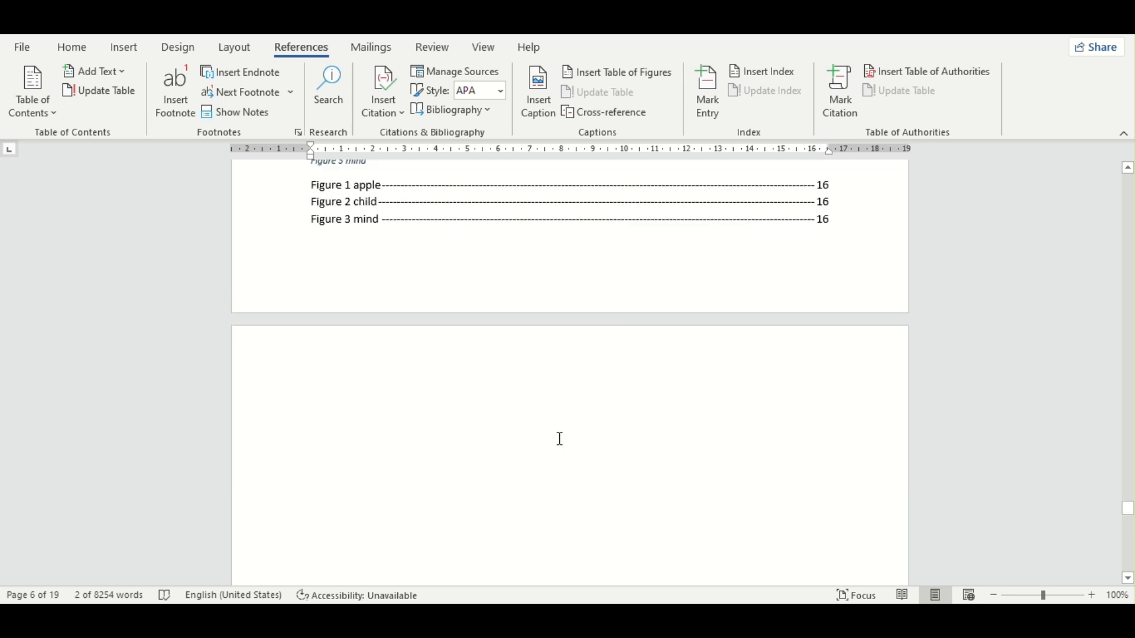
{"action": "left_click", "coordinate": [334, 283]}
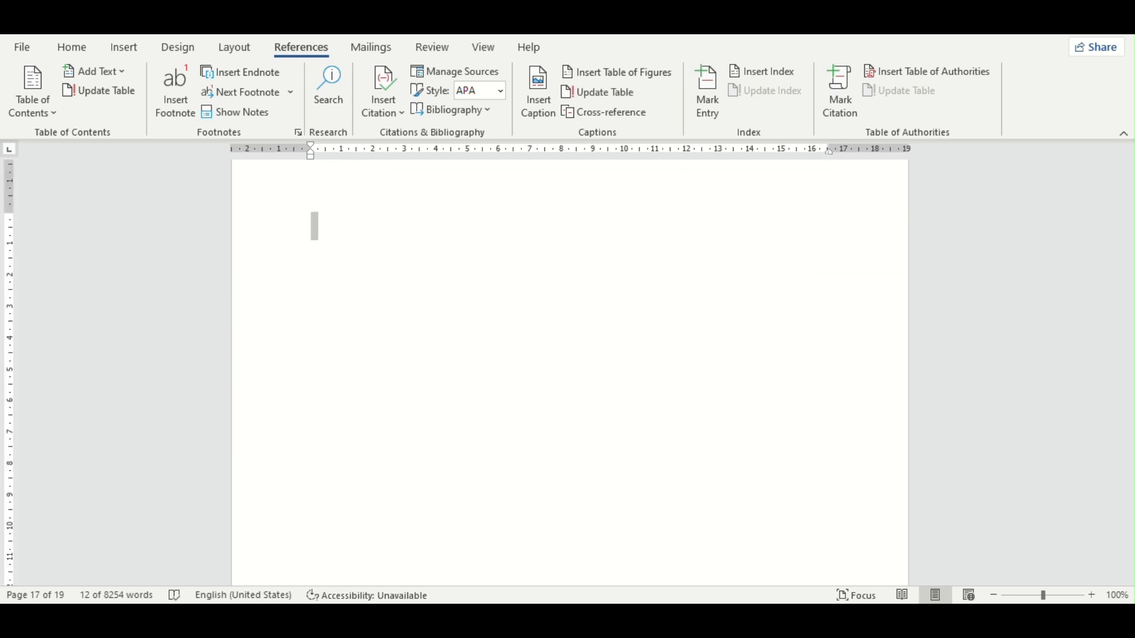
{"action": "left_click", "coordinate": [127, 45]}
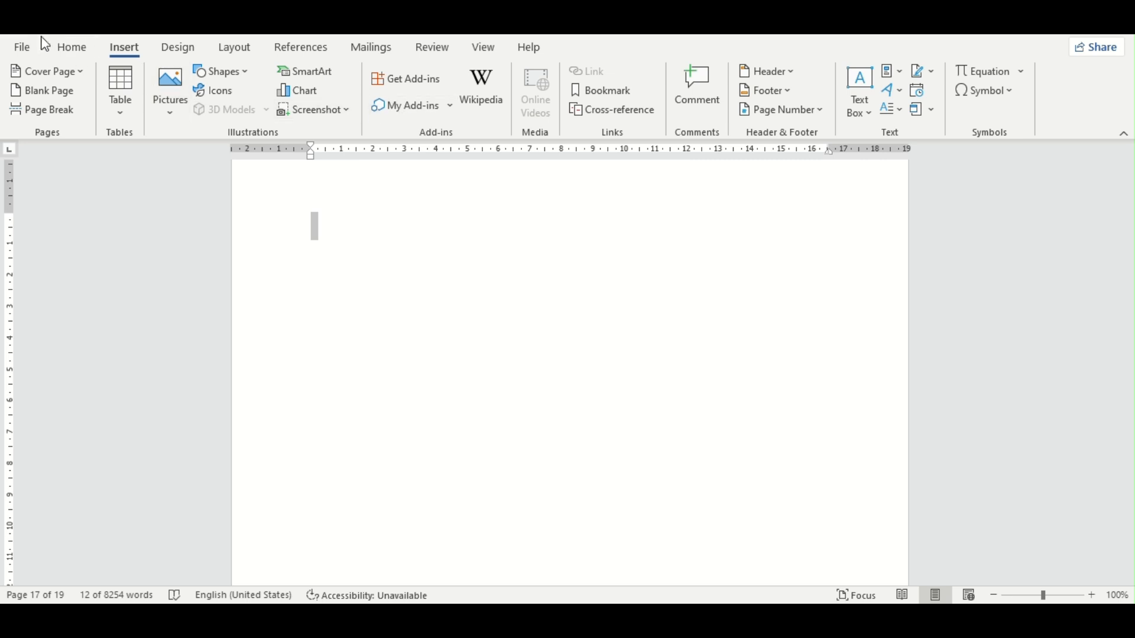
{"action": "left_click", "coordinate": [78, 52]}
{"action": "left_click", "coordinate": [432, 79]}
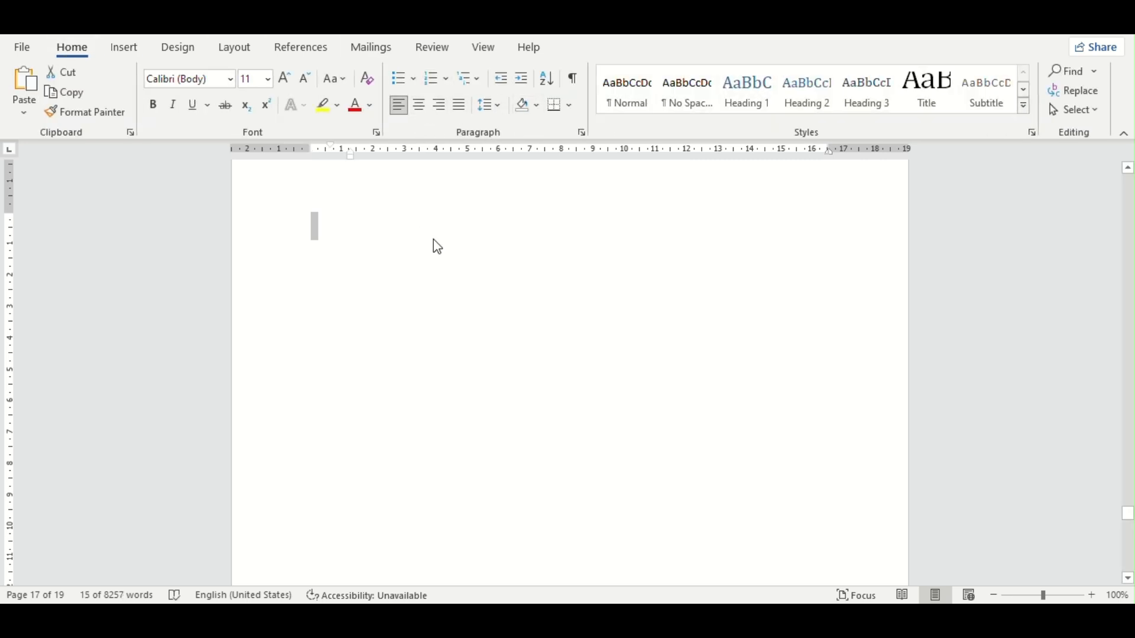
Step: Replace the selected entries below the "Figure 3 mind" caption with the words "Apple", "Boy" and "Cat" on separate lines
{"action": "type", "text": "appl"}
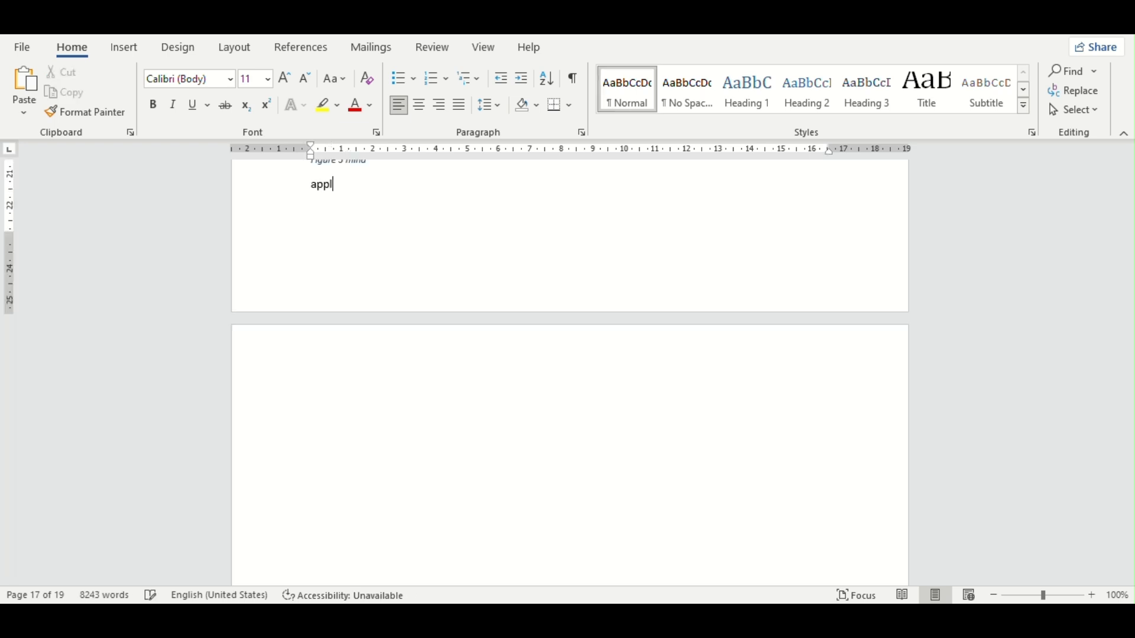
{"action": "type", "text": "e"}
{"action": "key", "text": "Return"}
{"action": "type", "text": "boy"}
{"action": "key", "text": "Return"}
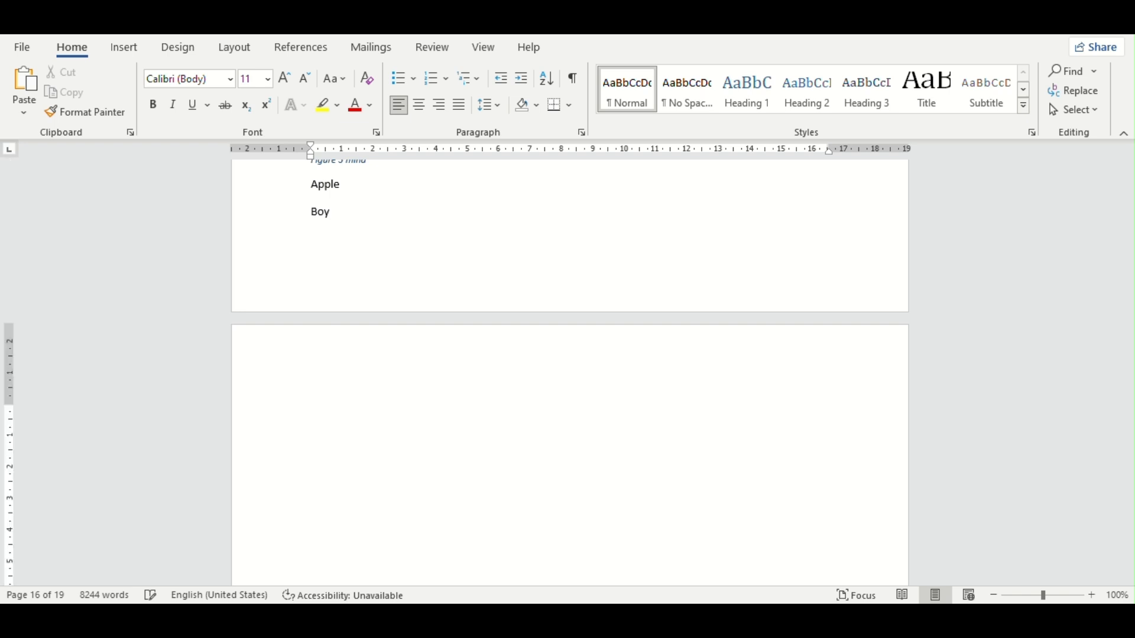
{"action": "type", "text": "Cat"}
{"action": "key", "text": "Return"}
Step: Format the Apple, Boy and Cat lines as a numbered list
{"action": "left_click_drag", "start_coordinate": [308, 188], "coordinate": [317, 404]}
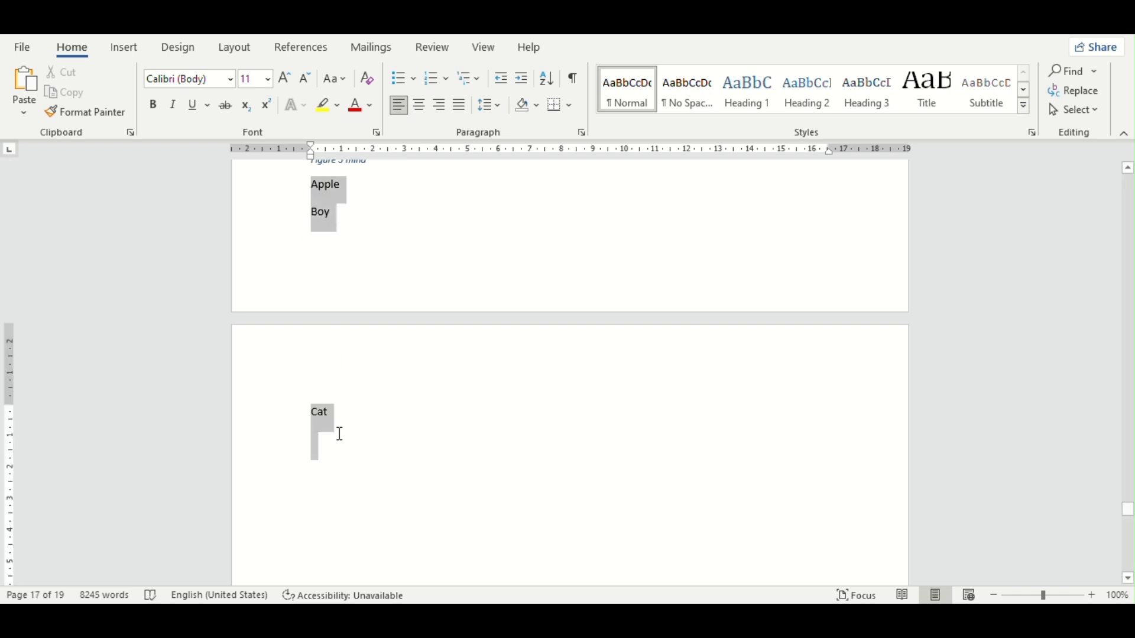
{"action": "left_click", "coordinate": [436, 79]}
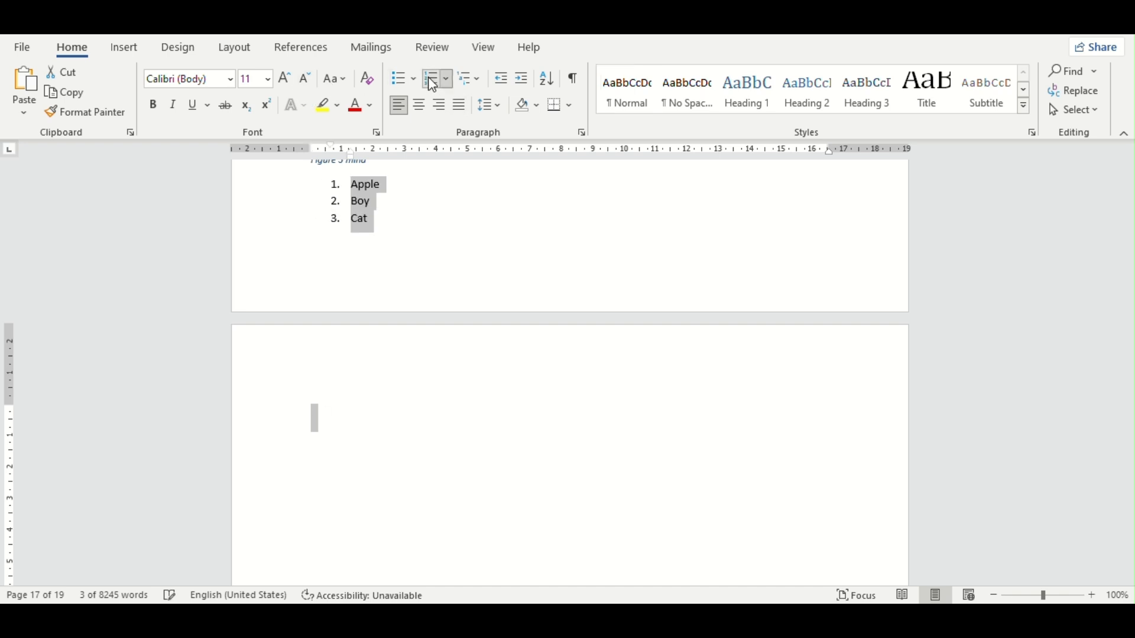
{"action": "left_click", "coordinate": [467, 390]}
Step: Insert a hyperlinked cross-reference on page 17 to the page number of the numbered item "1. Apple"
{"action": "scroll", "coordinate": [354, 331], "scroll_direction": "up", "scroll_amount": 3}
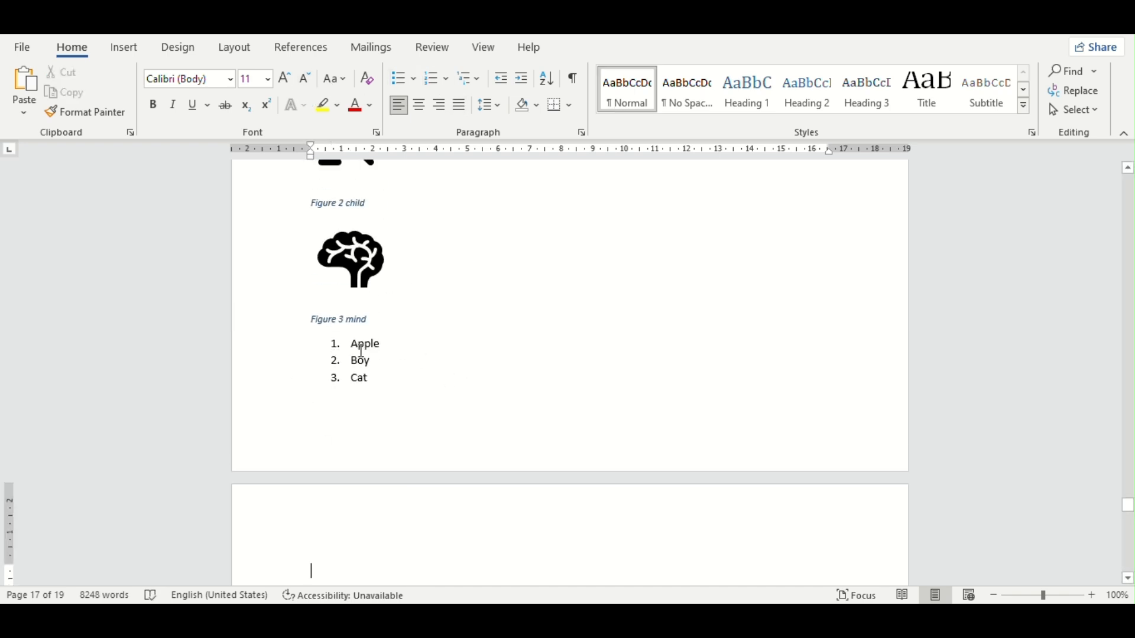
{"action": "left_click", "coordinate": [301, 48]}
{"action": "left_click", "coordinate": [594, 113]}
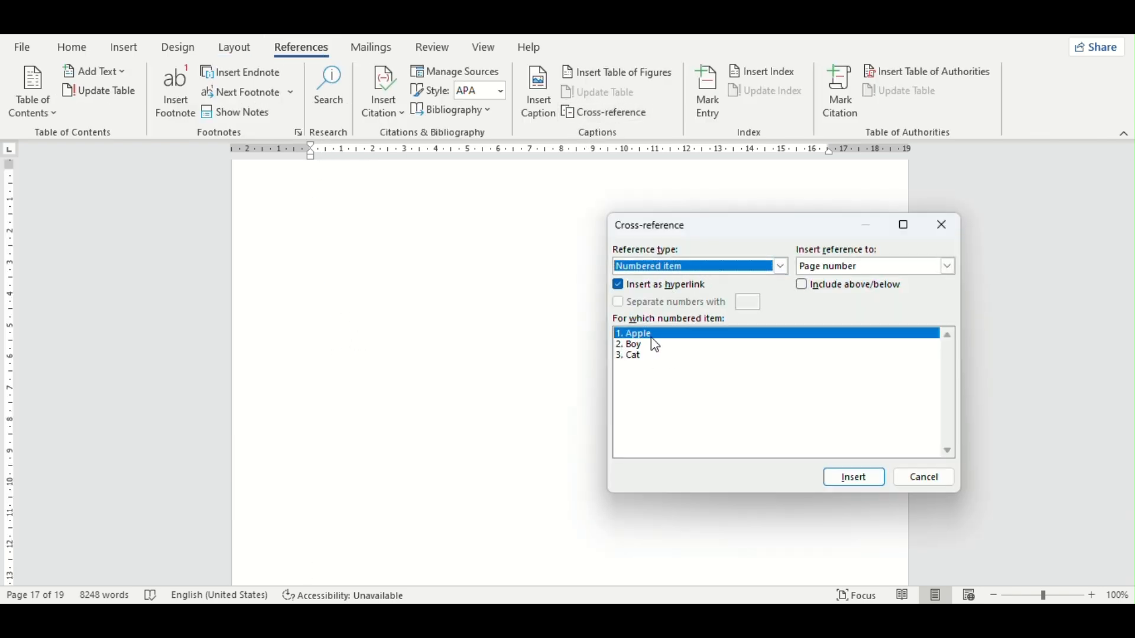
{"action": "scroll", "coordinate": [451, 305], "scroll_direction": "up", "scroll_amount": 3}
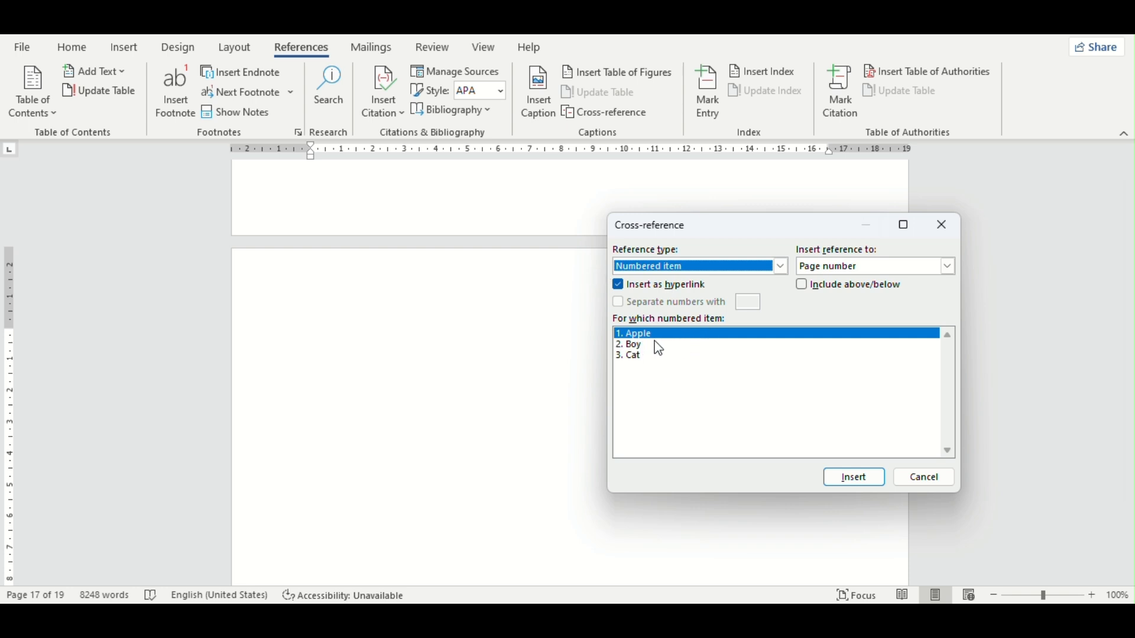
{"action": "left_click", "coordinate": [860, 272]}
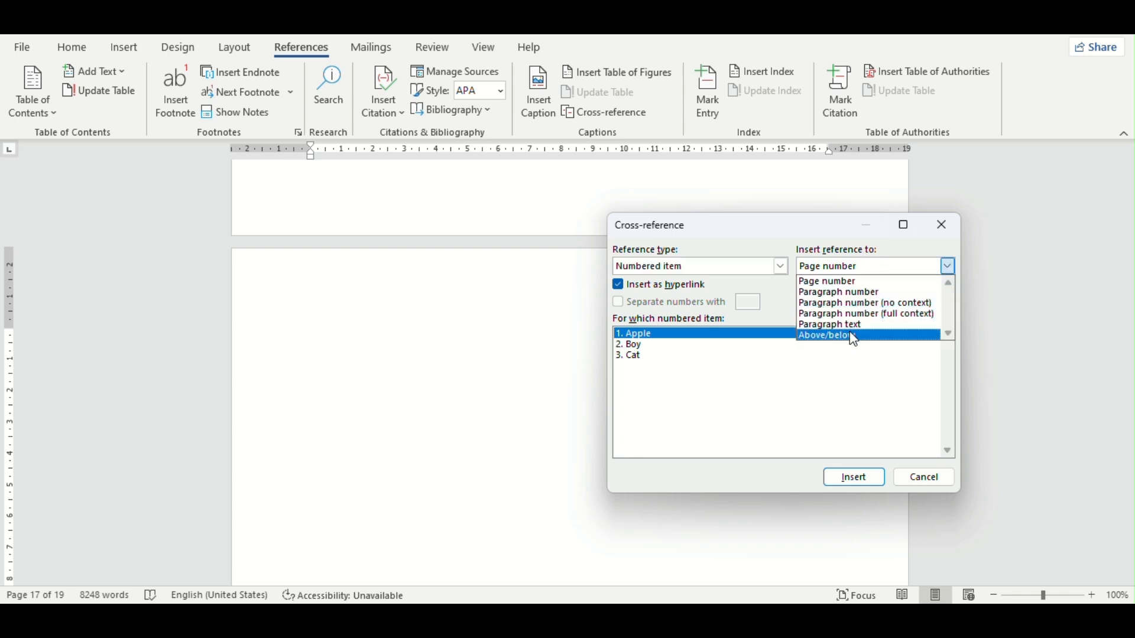
{"action": "left_click", "coordinate": [855, 284]}
{"action": "left_click", "coordinate": [858, 478]}
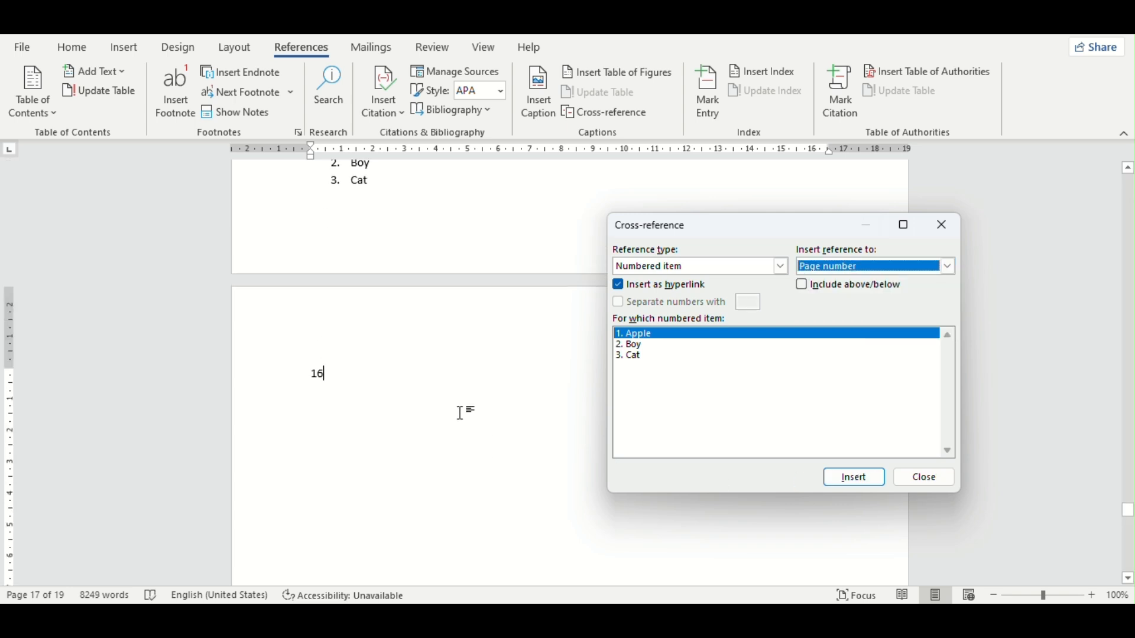
Step: Insert a hyperlinked cross-reference to the page number of the heading "Story 1" after the numbered-item reference
{"action": "scroll", "coordinate": [460, 413], "scroll_direction": "up", "scroll_amount": 3}
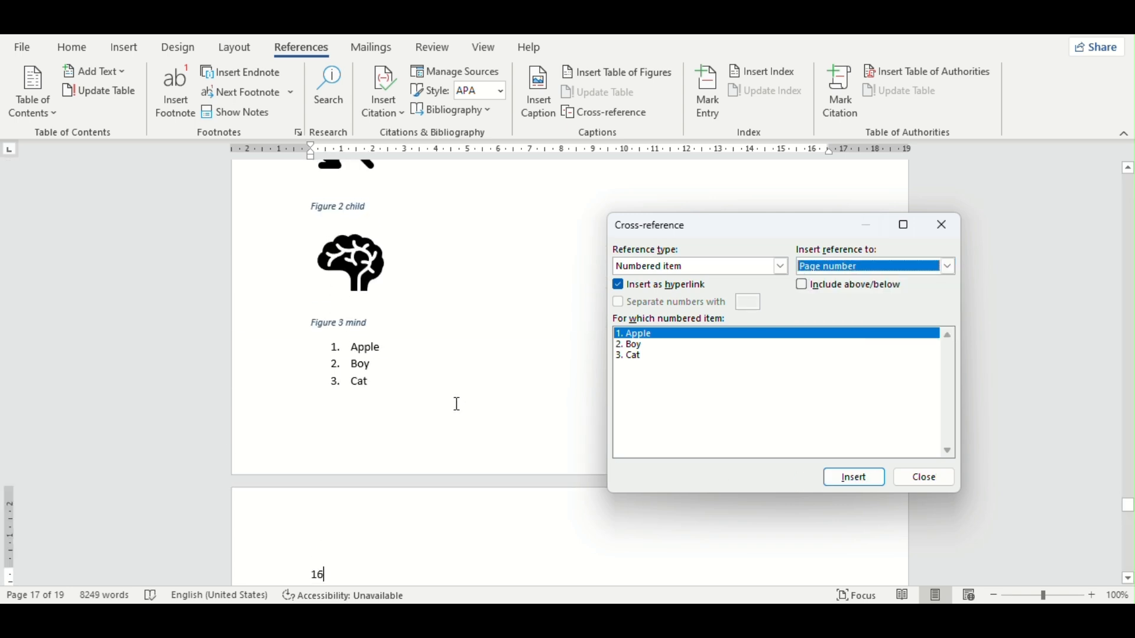
{"action": "scroll", "coordinate": [461, 404], "scroll_direction": "up", "scroll_amount": 2}
{"action": "left_click", "coordinate": [458, 417]}
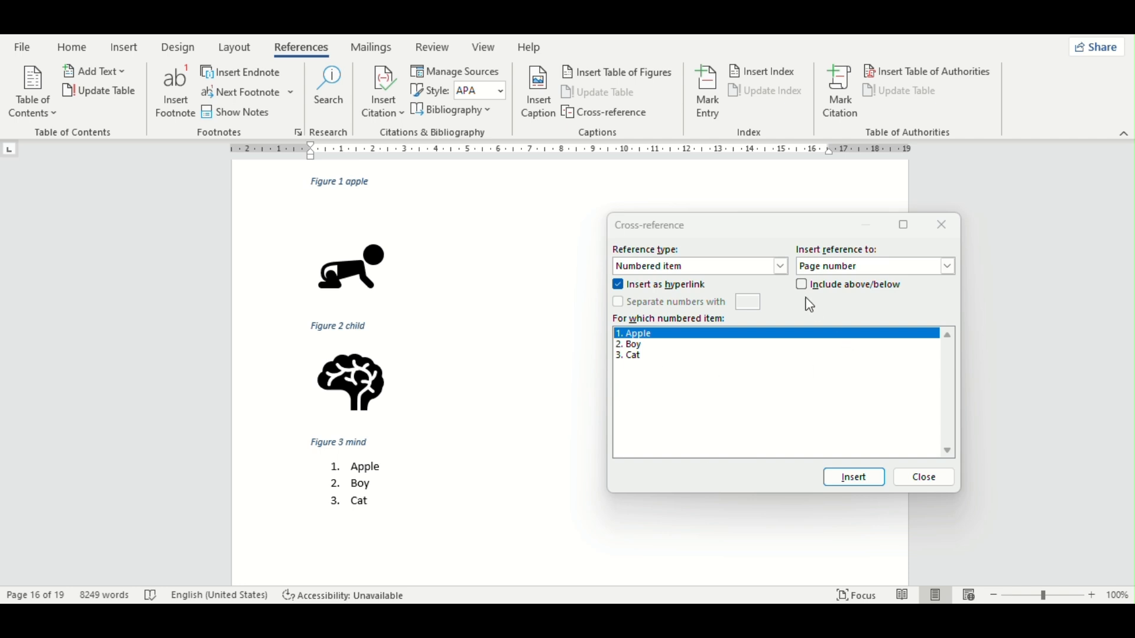
{"action": "left_click", "coordinate": [676, 366]}
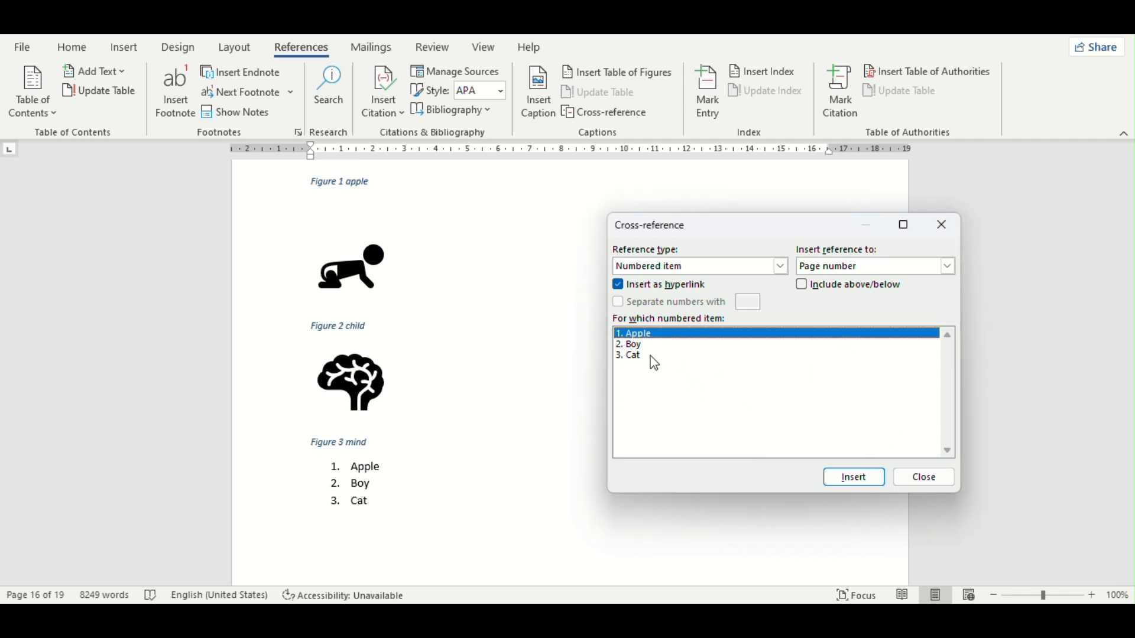
{"action": "left_click", "coordinate": [721, 267]}
{"action": "left_click", "coordinate": [653, 292]}
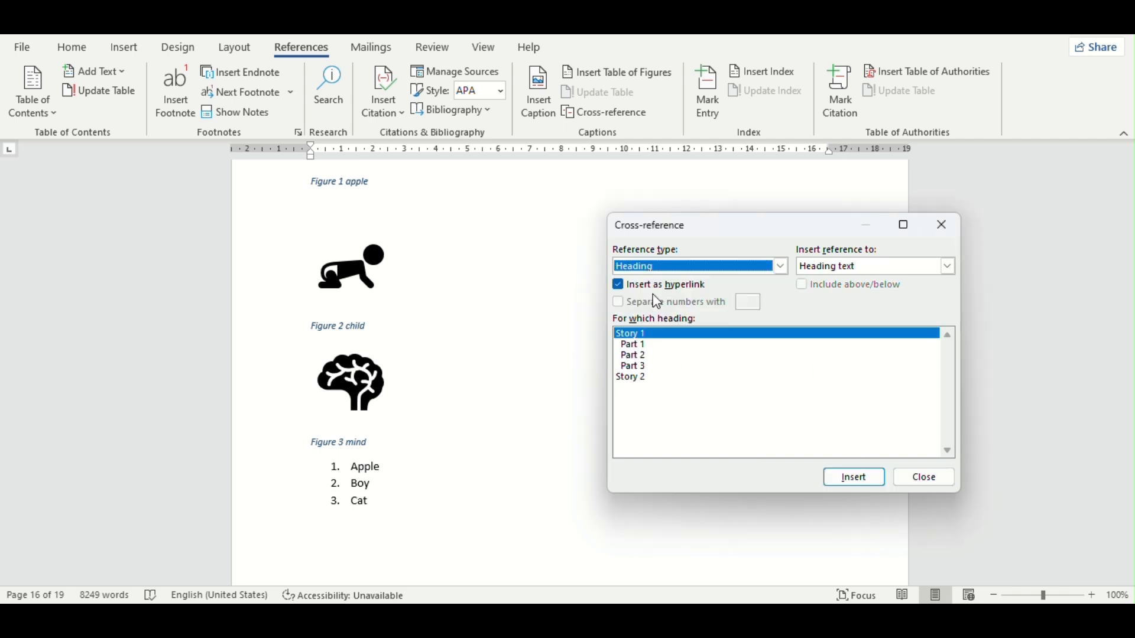
{"action": "left_click", "coordinate": [637, 343]}
{"action": "left_click", "coordinate": [638, 334]}
{"action": "left_click", "coordinate": [851, 269]}
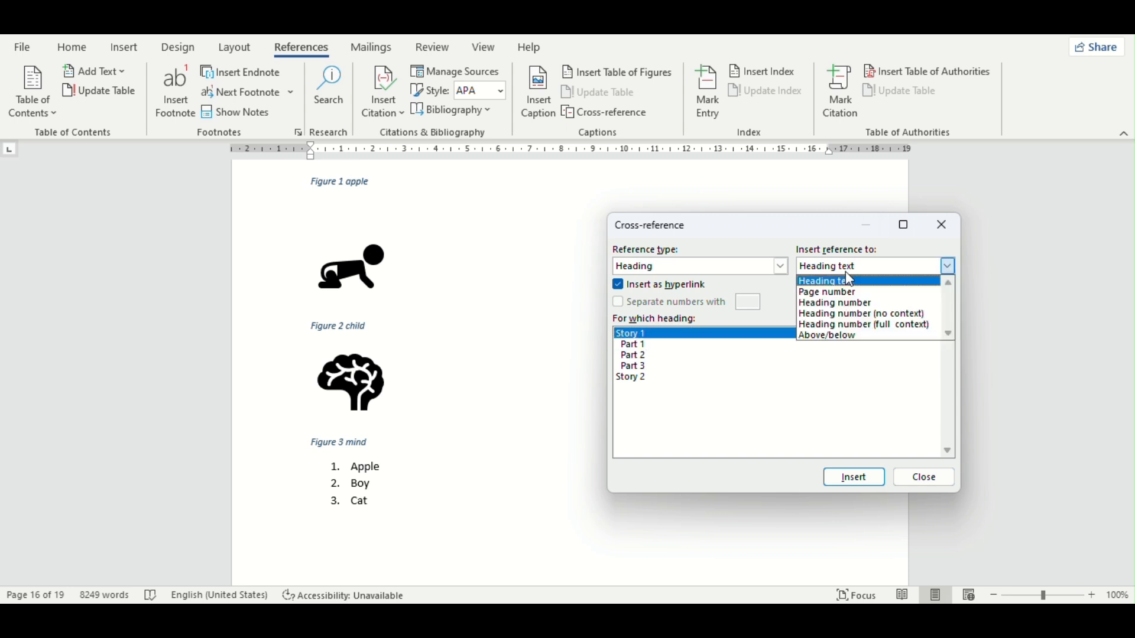
{"action": "left_click", "coordinate": [833, 293]}
{"action": "left_click", "coordinate": [863, 479]}
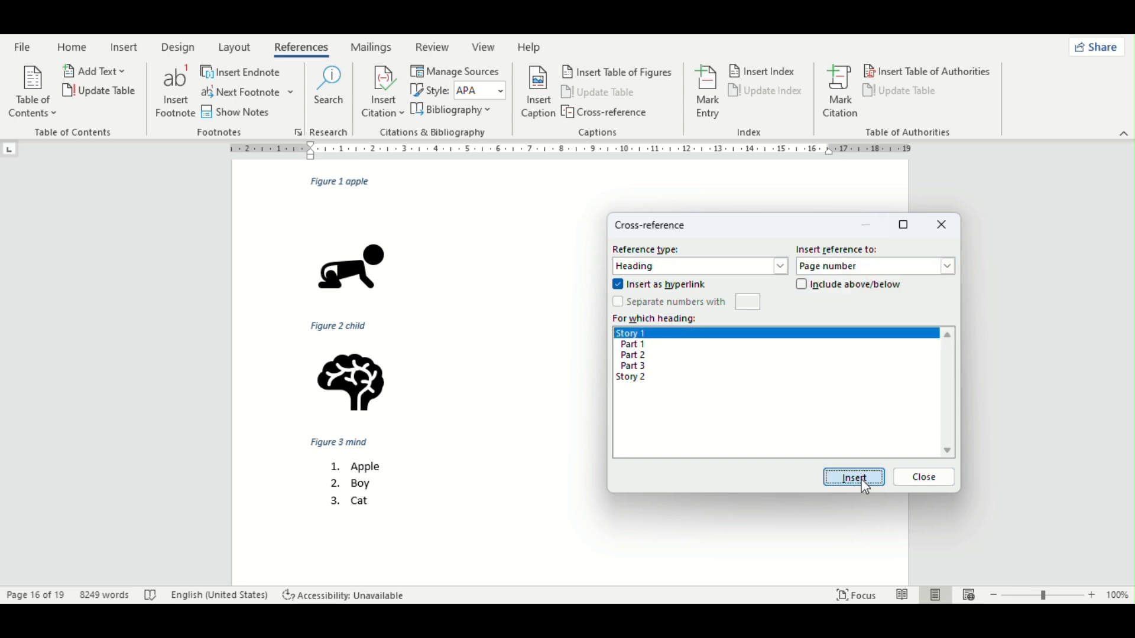
Step: Check the inserted page-number references on page 17 and close the cross-reference settings
{"action": "scroll", "coordinate": [351, 330], "scroll_direction": "up", "scroll_amount": 3}
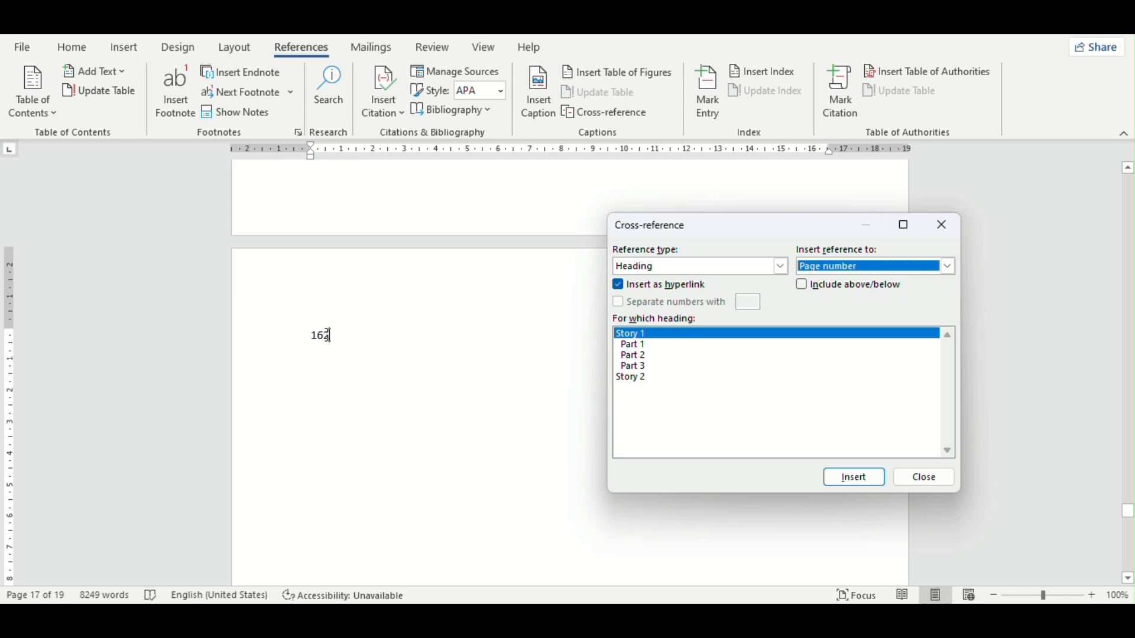
{"action": "left_click", "coordinate": [325, 335]}
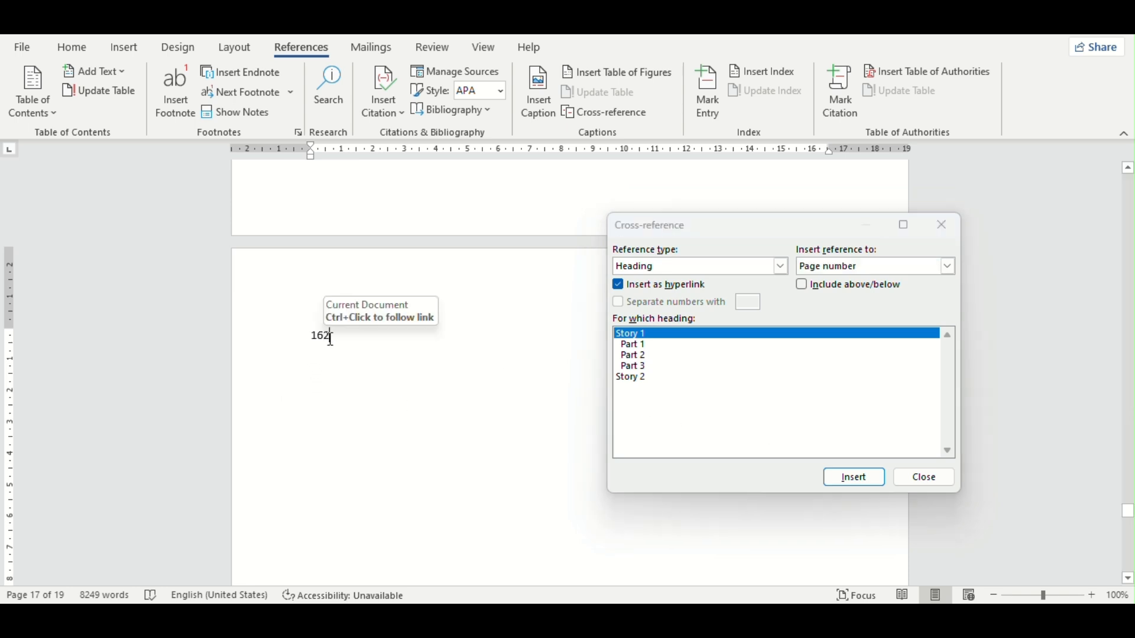
{"action": "left_click", "coordinate": [874, 476]}
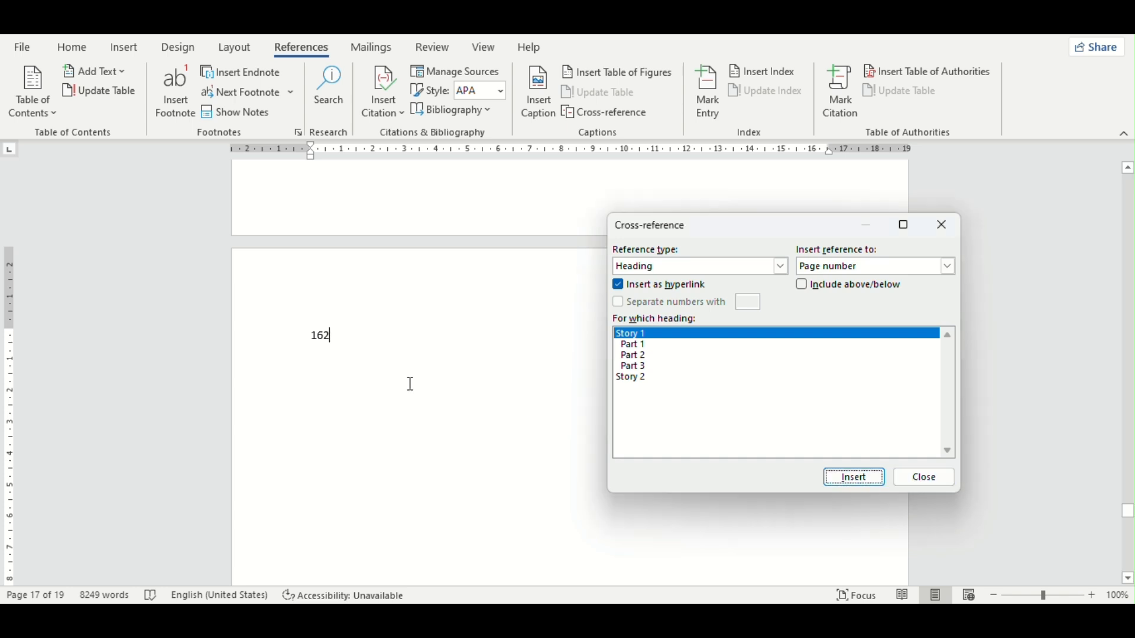
{"action": "left_click", "coordinate": [929, 474]}
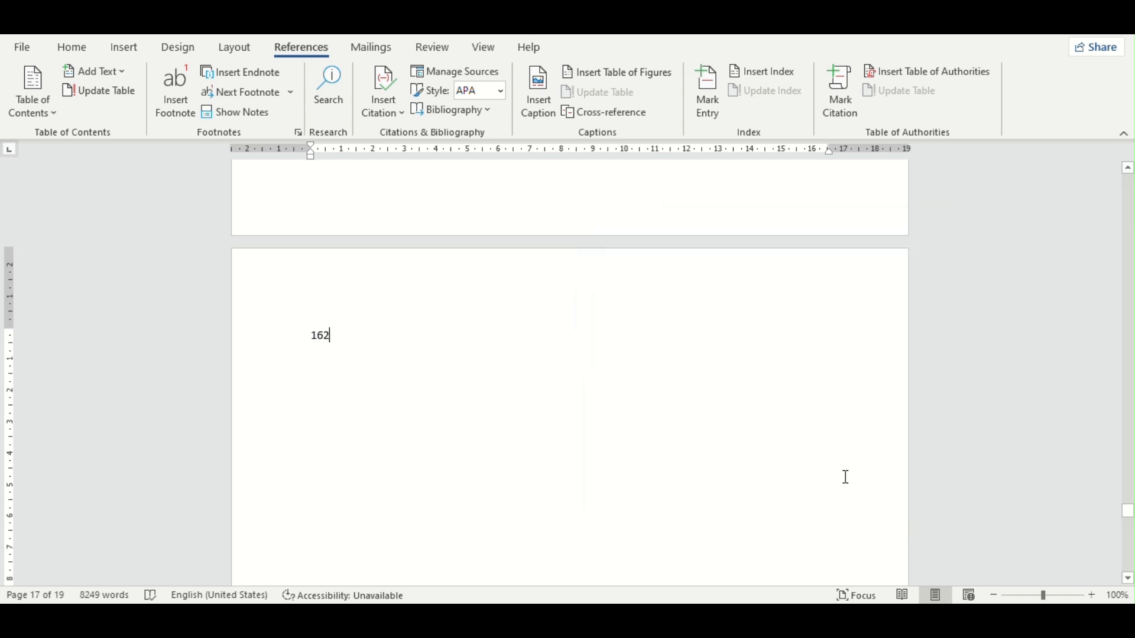
{"action": "double_click", "coordinate": [325, 337]}
{"action": "left_click", "coordinate": [377, 336]}
Step: Examine the reference types available for cross-references, from numbered item to table, and close the settings without inserting one
{"action": "scroll", "coordinate": [482, 331], "scroll_direction": "up", "scroll_amount": 10}
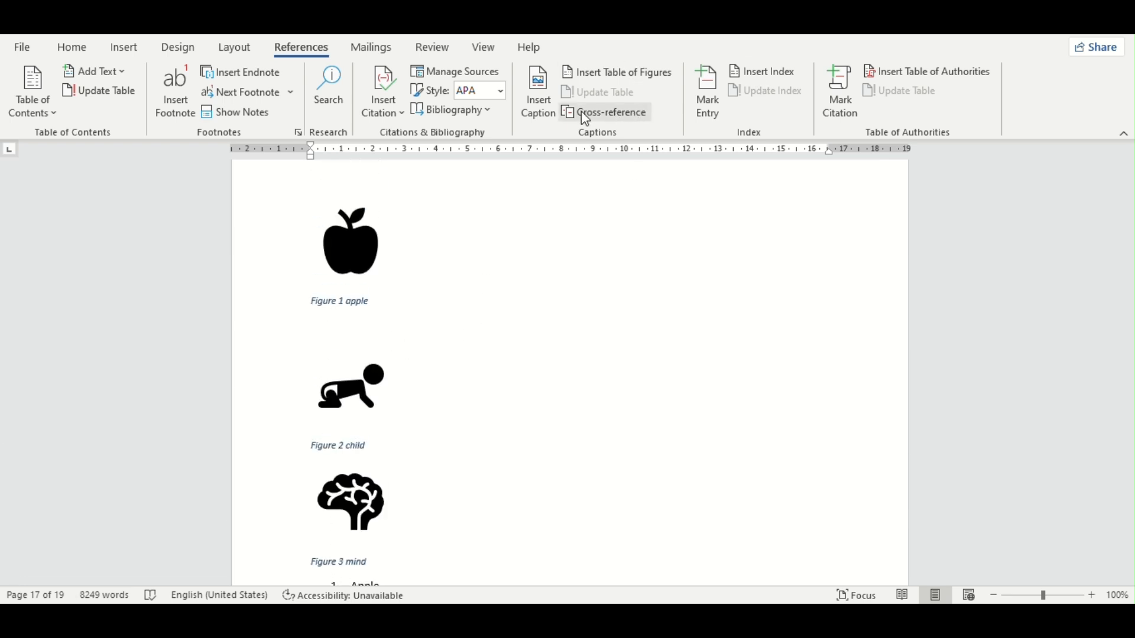
{"action": "left_click", "coordinate": [623, 113]}
{"action": "left_click", "coordinate": [781, 267]}
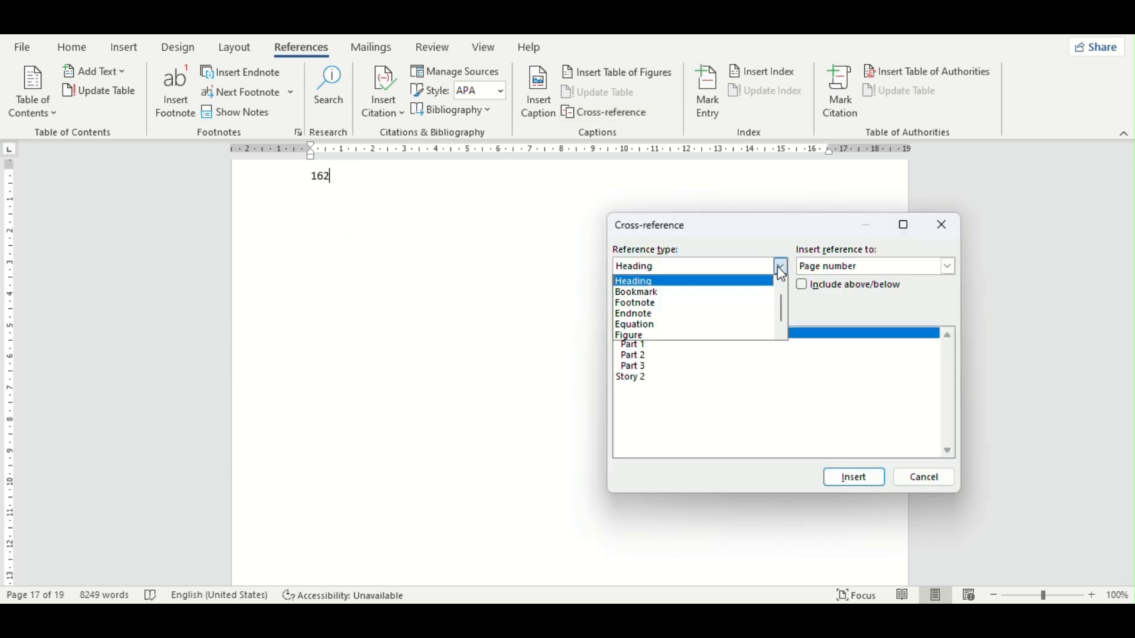
{"action": "scroll", "coordinate": [650, 322], "scroll_direction": "up", "scroll_amount": 1}
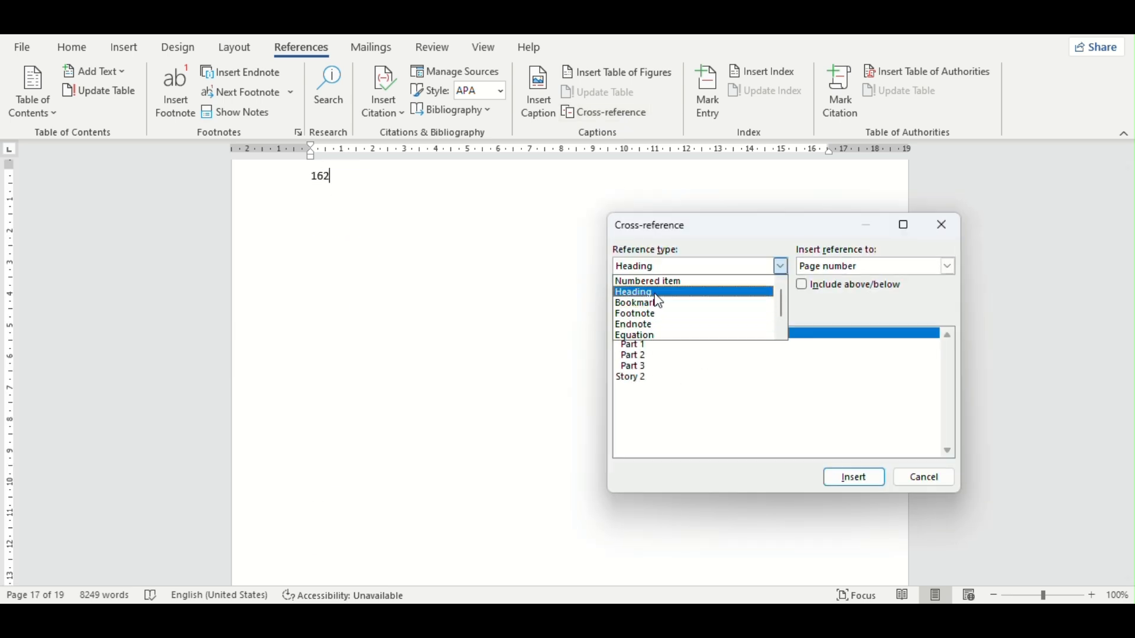
{"action": "scroll", "coordinate": [662, 313], "scroll_direction": "down", "scroll_amount": 2}
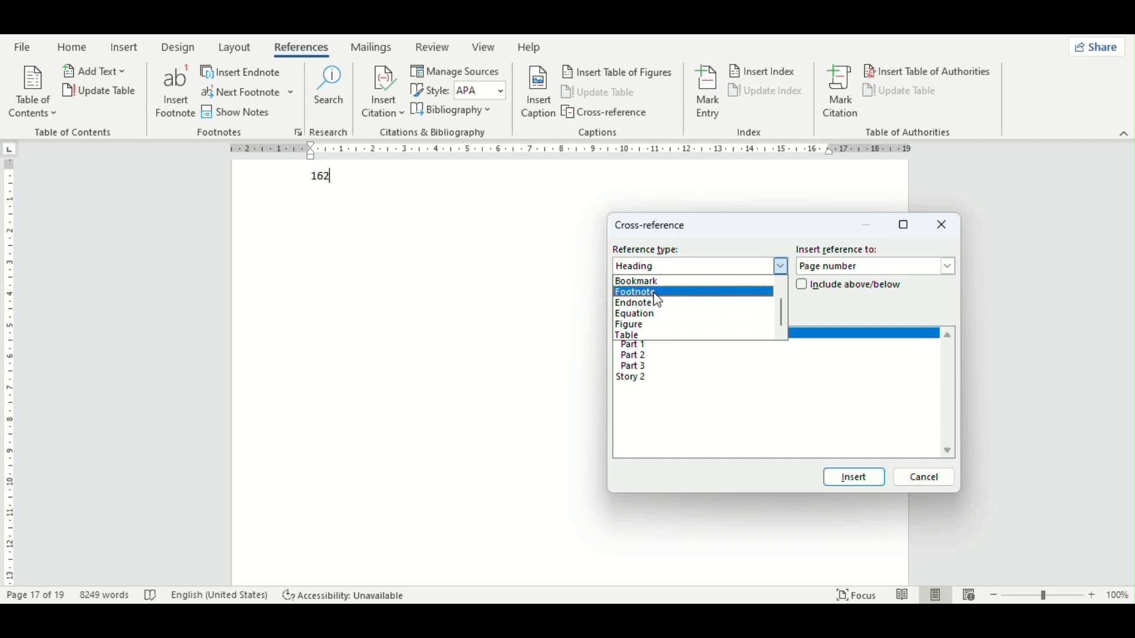
{"action": "scroll", "coordinate": [660, 301], "scroll_direction": "up", "scroll_amount": 1}
{"action": "scroll", "coordinate": [656, 299], "scroll_direction": "up", "scroll_amount": 1}
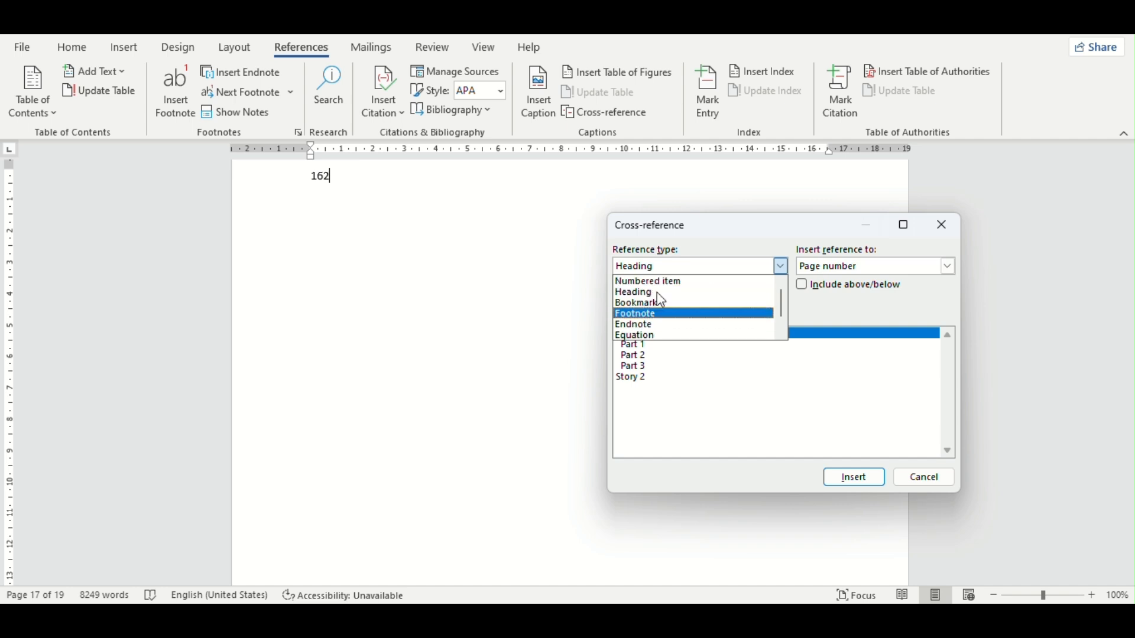
{"action": "scroll", "coordinate": [665, 322], "scroll_direction": "down", "scroll_amount": 2}
{"action": "left_click", "coordinate": [904, 348]}
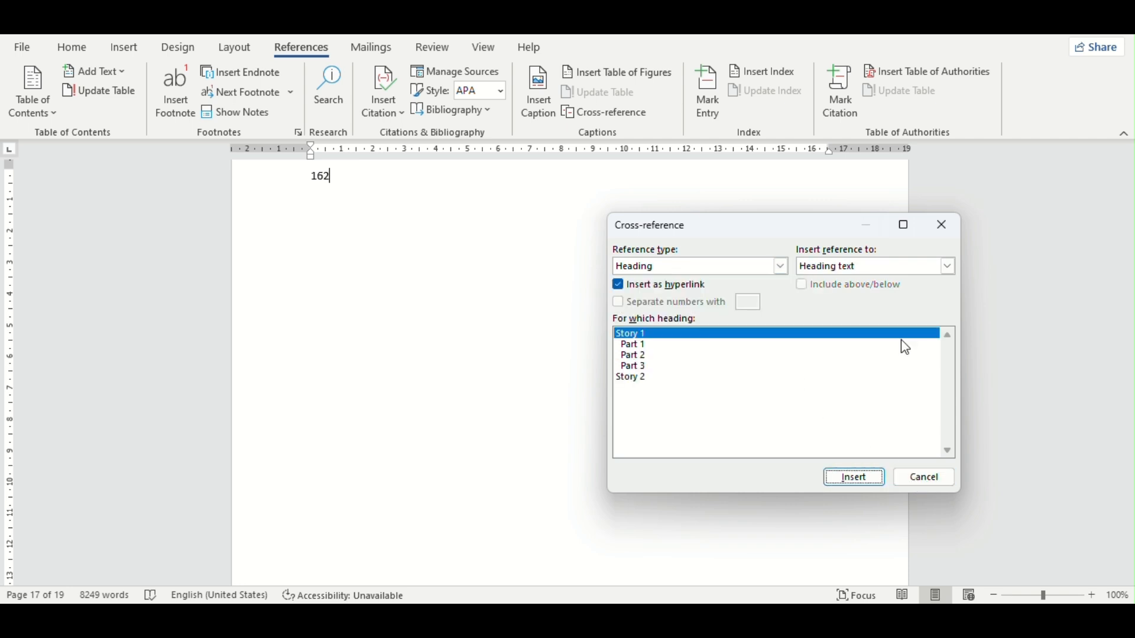
{"action": "left_click", "coordinate": [943, 231]}
{"action": "scroll", "coordinate": [560, 342], "scroll_direction": "up", "scroll_amount": 15}
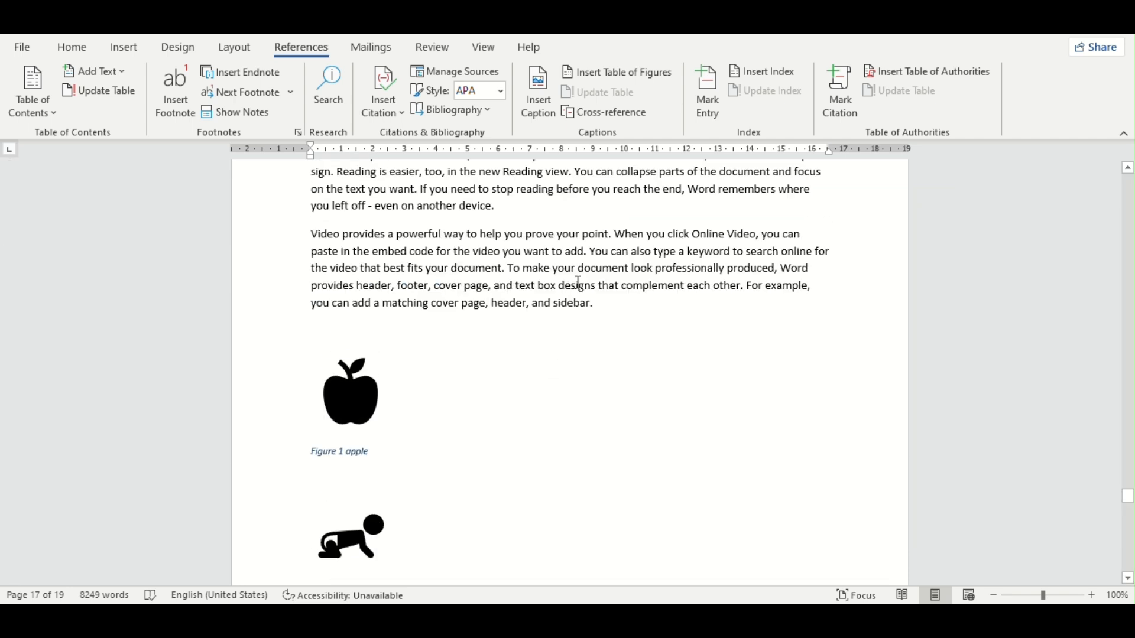
Step: Insert a footnote on page 2 at the words "plus sign" in the paragraph beginning "Save time in Word"
{"action": "scroll", "coordinate": [577, 284], "scroll_direction": "up", "scroll_amount": 20}
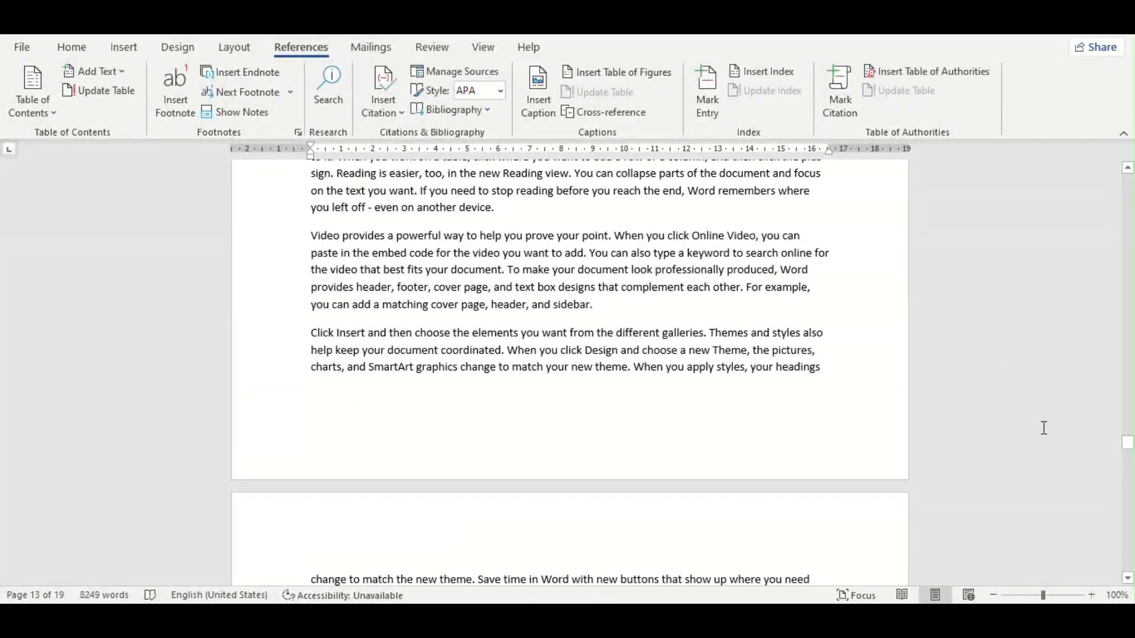
{"action": "left_click_drag", "start_coordinate": [1131, 455], "coordinate": [1128, 189]}
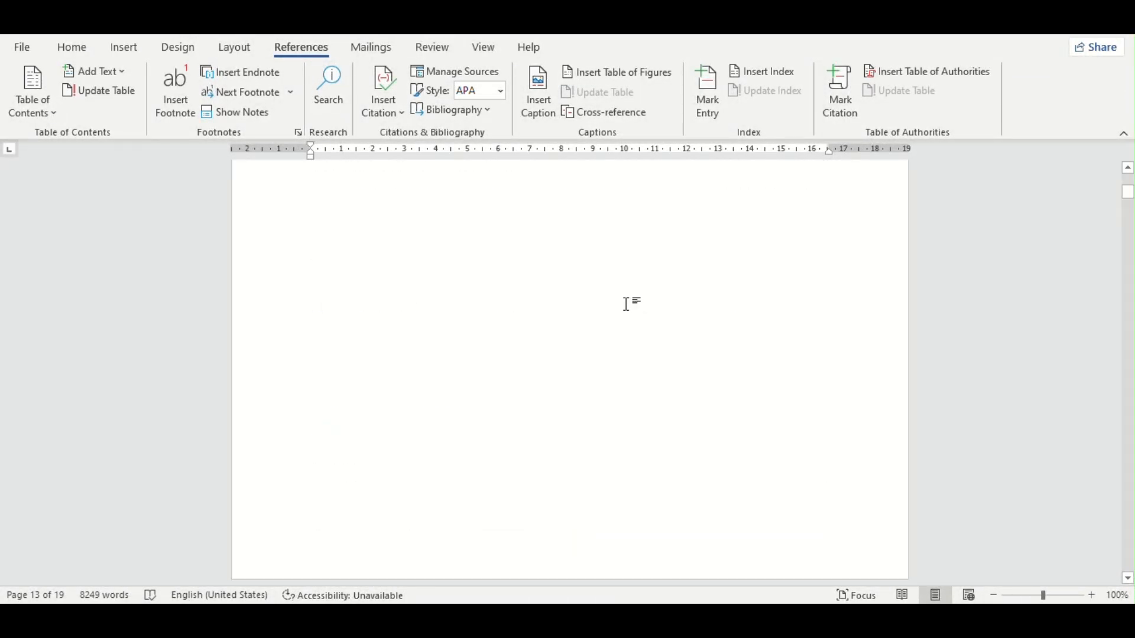
{"action": "scroll", "coordinate": [625, 303], "scroll_direction": "down", "scroll_amount": 12}
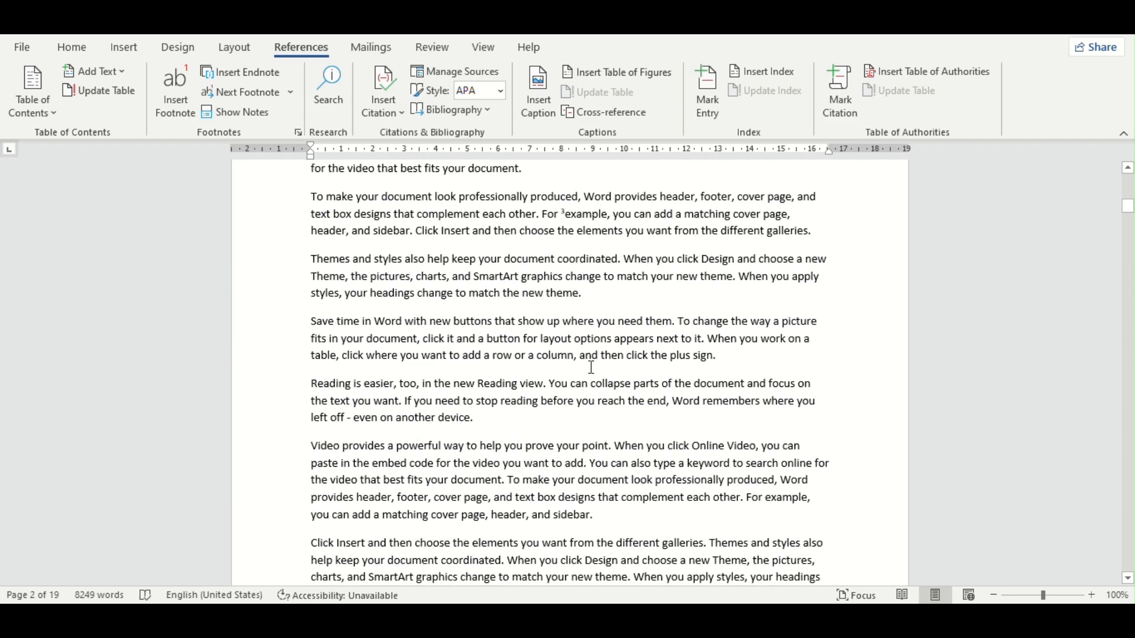
{"action": "scroll", "coordinate": [511, 382], "scroll_direction": "down", "scroll_amount": 1}
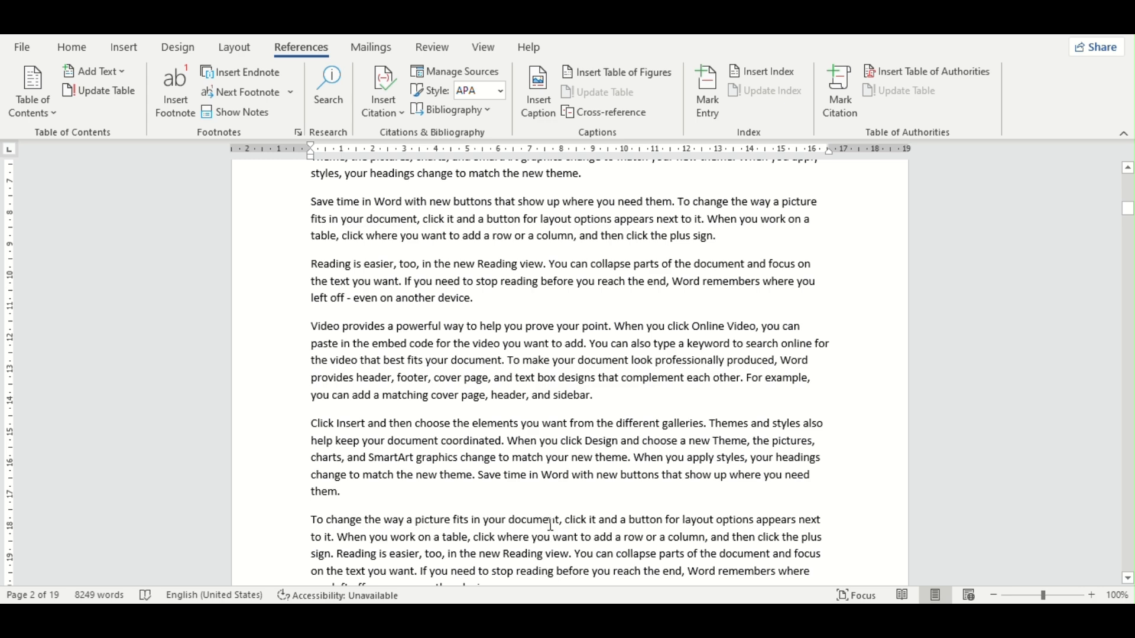
{"action": "scroll", "coordinate": [288, 564], "scroll_direction": "down", "scroll_amount": 3}
{"action": "scroll", "coordinate": [327, 530], "scroll_direction": "up", "scroll_amount": 4}
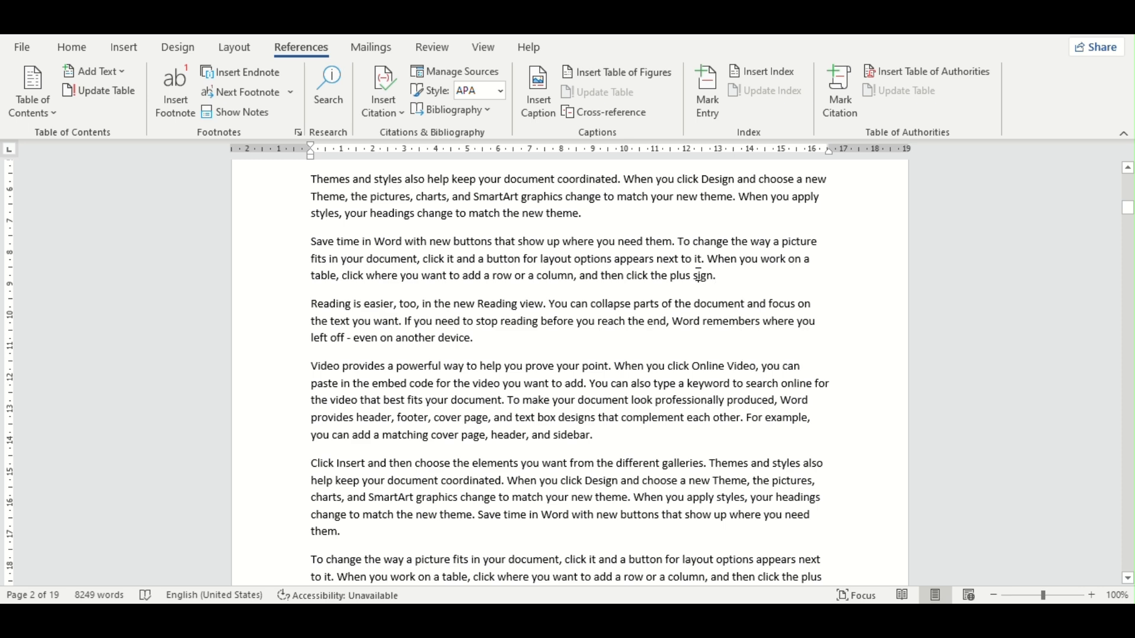
{"action": "left_click", "coordinate": [698, 276]}
{"action": "key", "text": "ctrl+alt+f"}
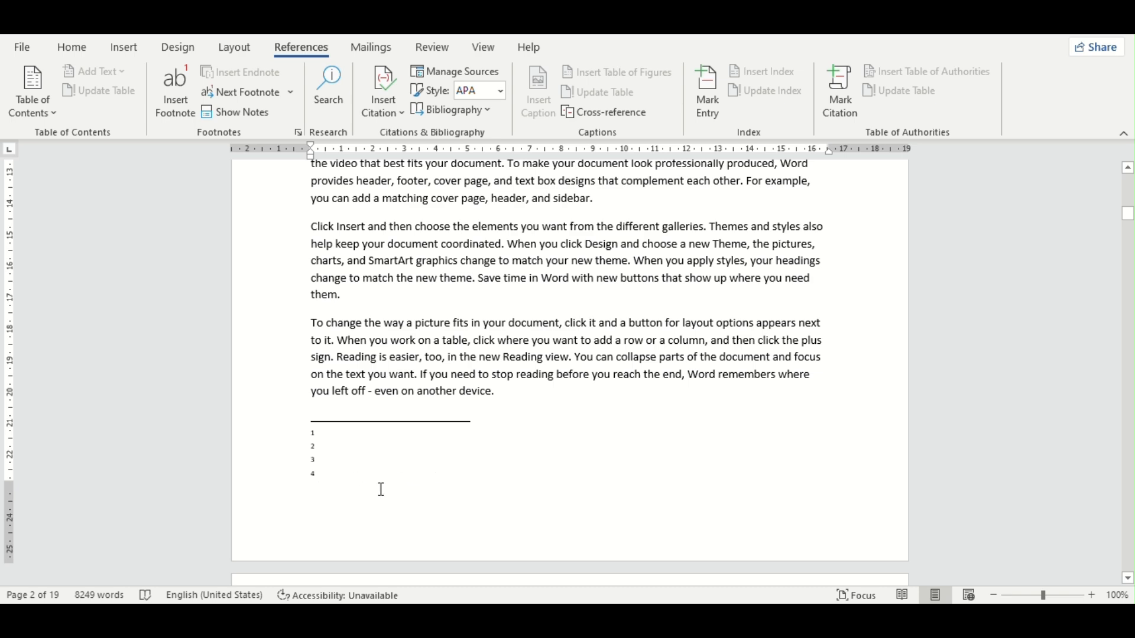
Step: Insert a hyperlinked cross-reference to the page number of footnote 4 in that footnote's text and close the cross-reference settings
{"action": "scroll", "coordinate": [380, 490], "scroll_direction": "down", "scroll_amount": 10}
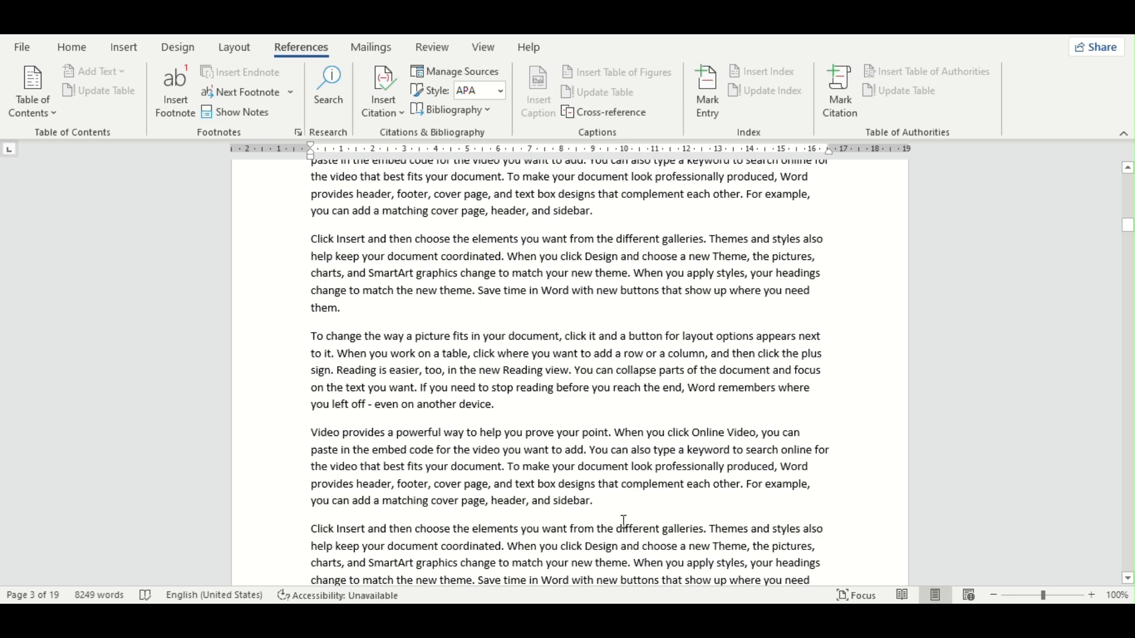
{"action": "scroll", "coordinate": [625, 522], "scroll_direction": "up", "scroll_amount": 7}
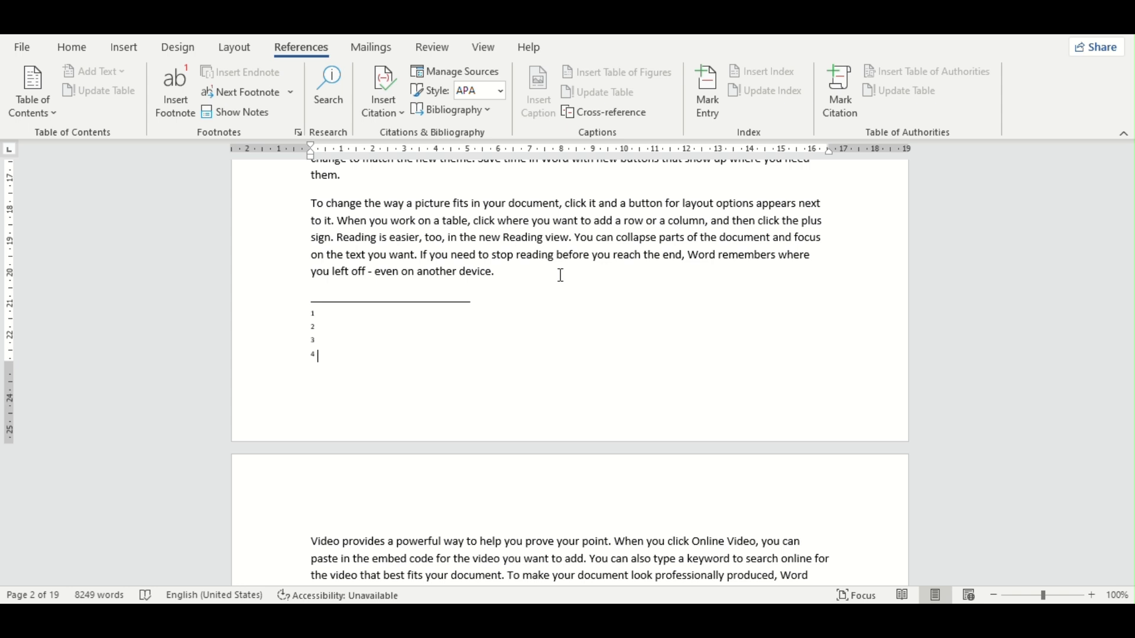
{"action": "left_click", "coordinate": [606, 110]}
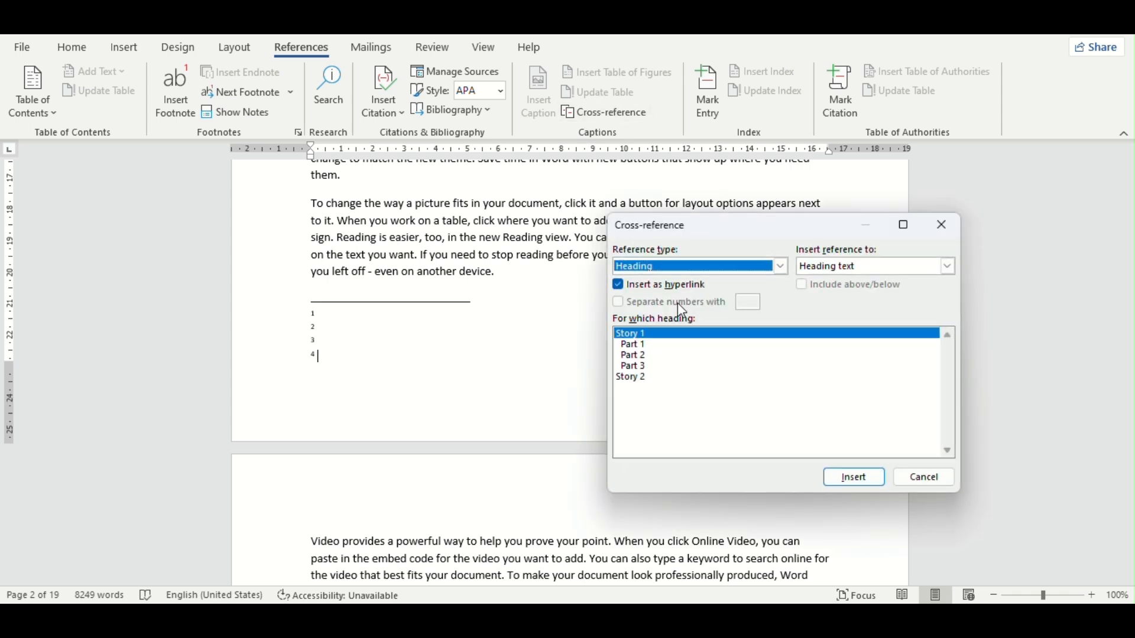
{"action": "left_click", "coordinate": [781, 266]}
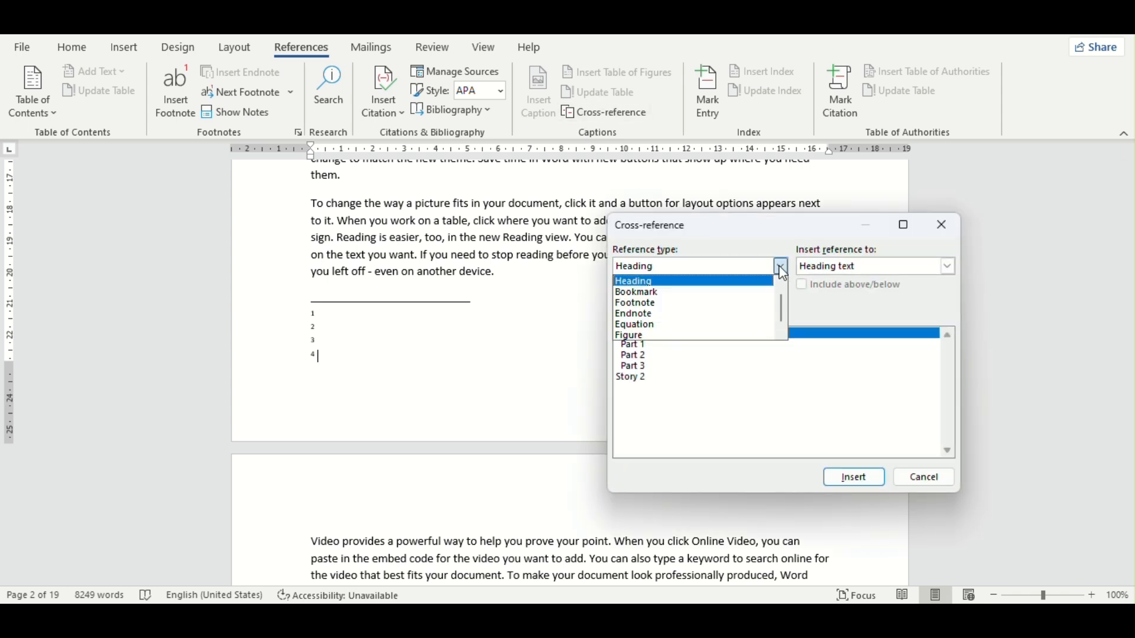
{"action": "left_click", "coordinate": [667, 304]}
{"action": "left_click", "coordinate": [861, 269]}
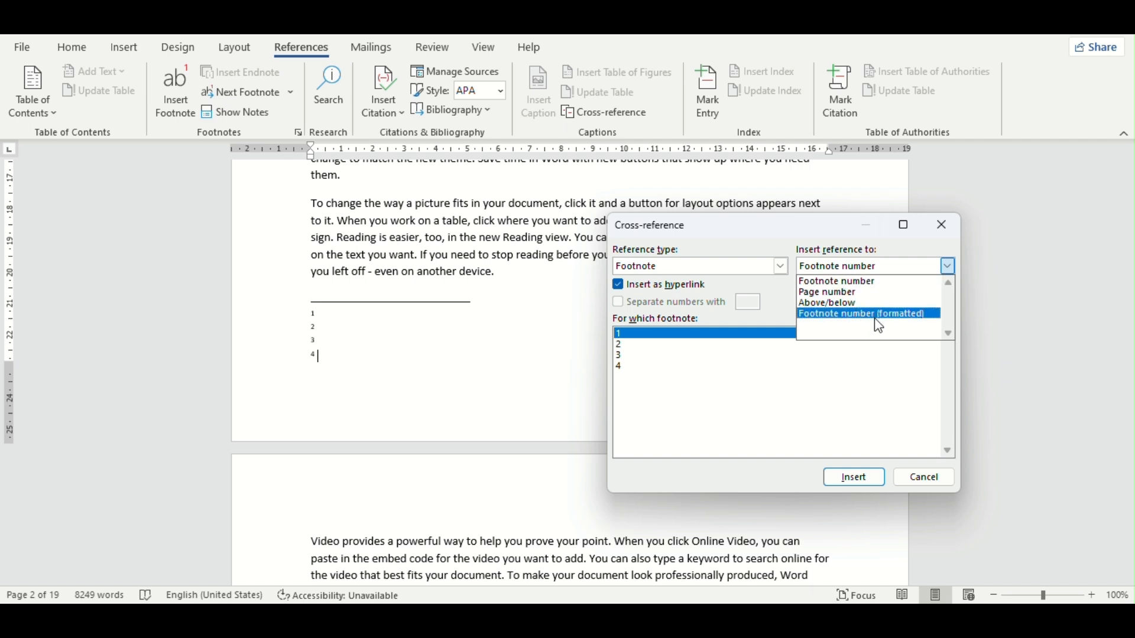
{"action": "left_click", "coordinate": [843, 294]}
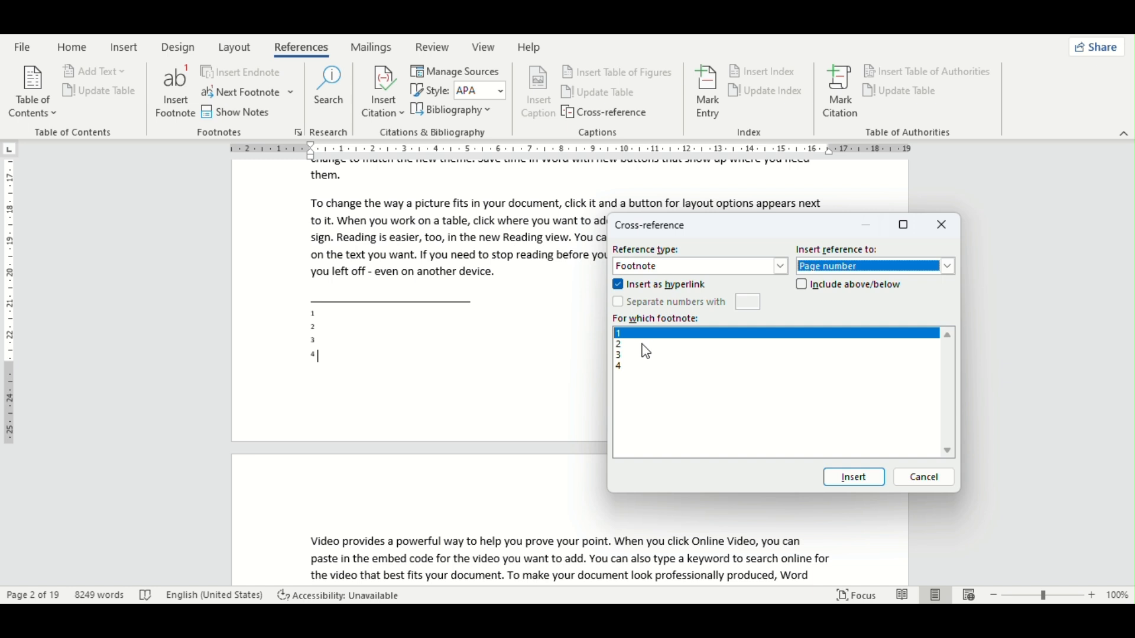
{"action": "left_click", "coordinate": [630, 370]}
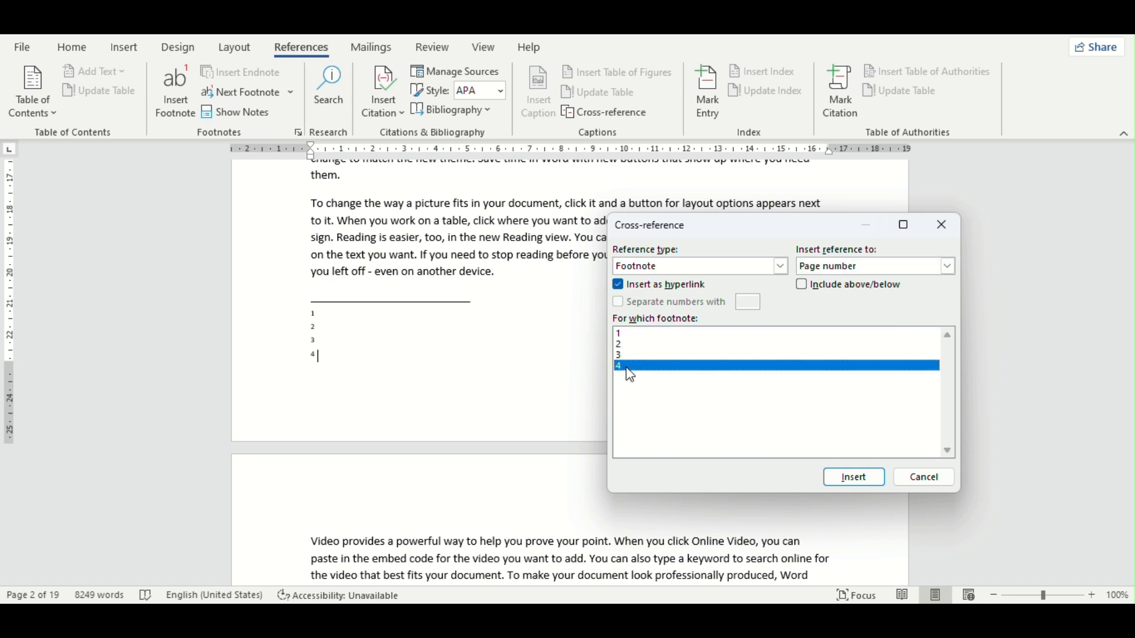
{"action": "left_click", "coordinate": [853, 480]}
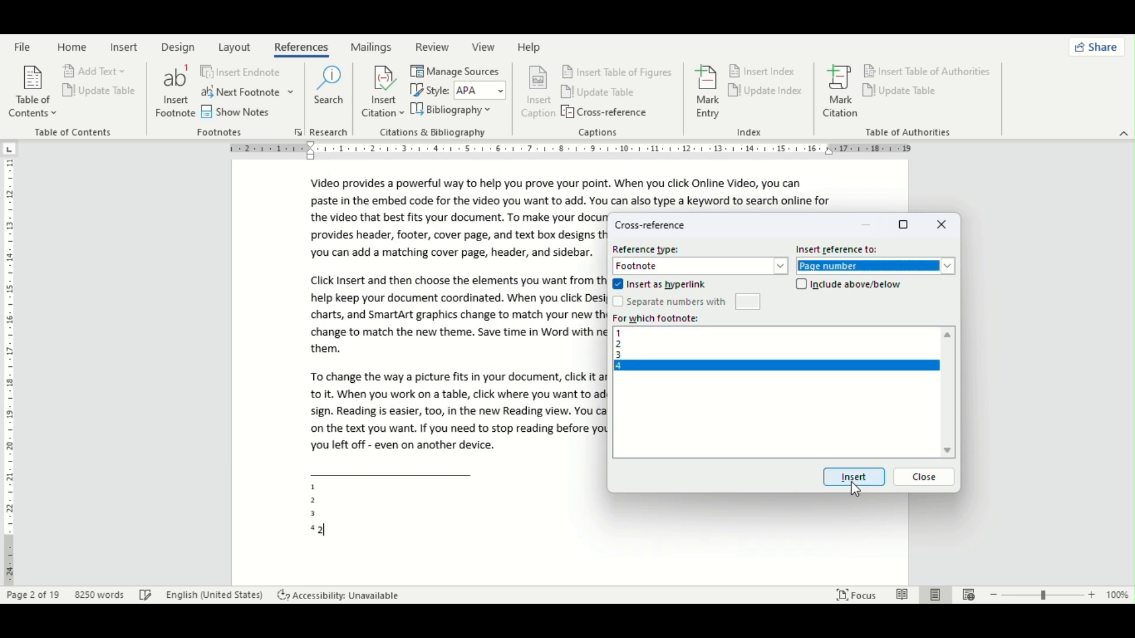
{"action": "left_click", "coordinate": [319, 532]}
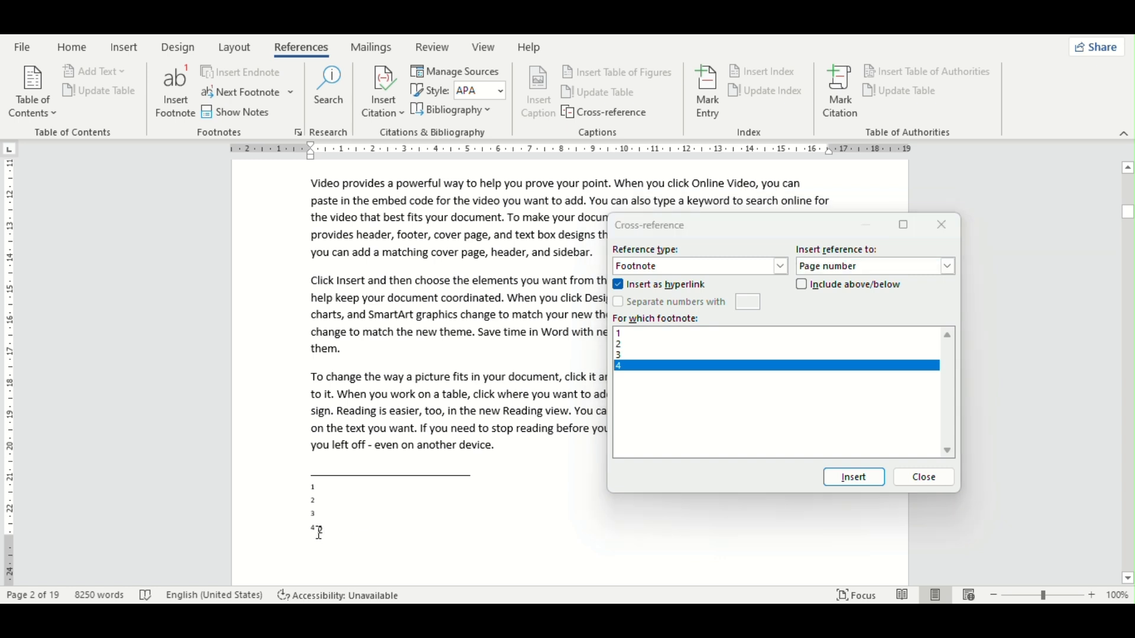
{"action": "left_click", "coordinate": [879, 481]}
{"action": "left_click", "coordinate": [924, 480]}
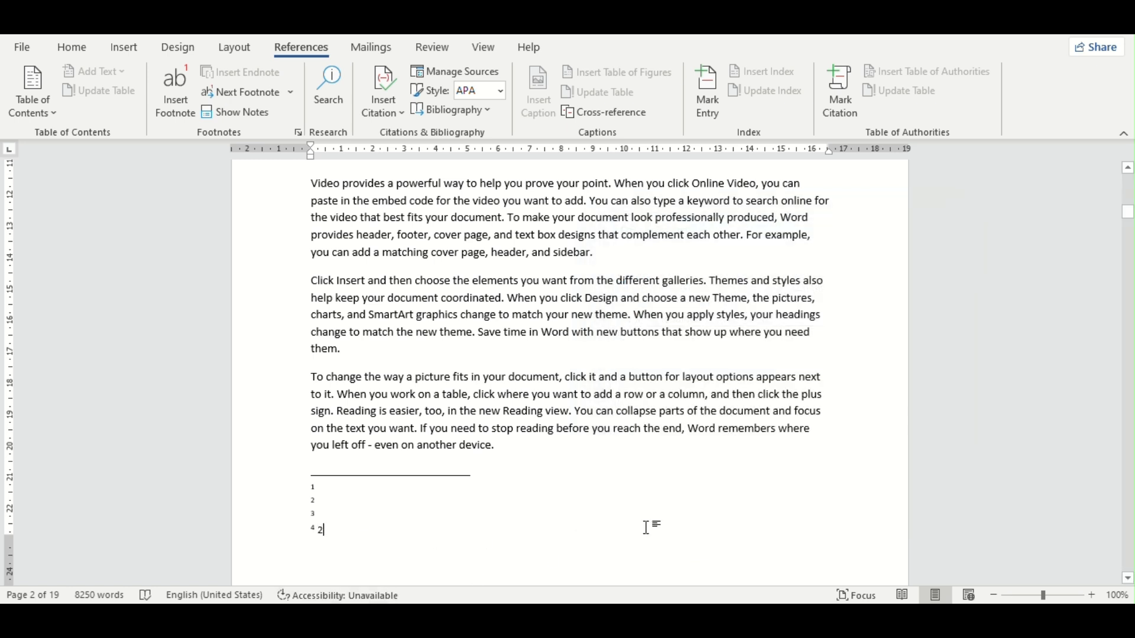
{"action": "left_click", "coordinate": [325, 530]}
Step: Examine the settings for marking an index entry and close them without marking anything
{"action": "scroll", "coordinate": [324, 535], "scroll_direction": "down", "scroll_amount": 5}
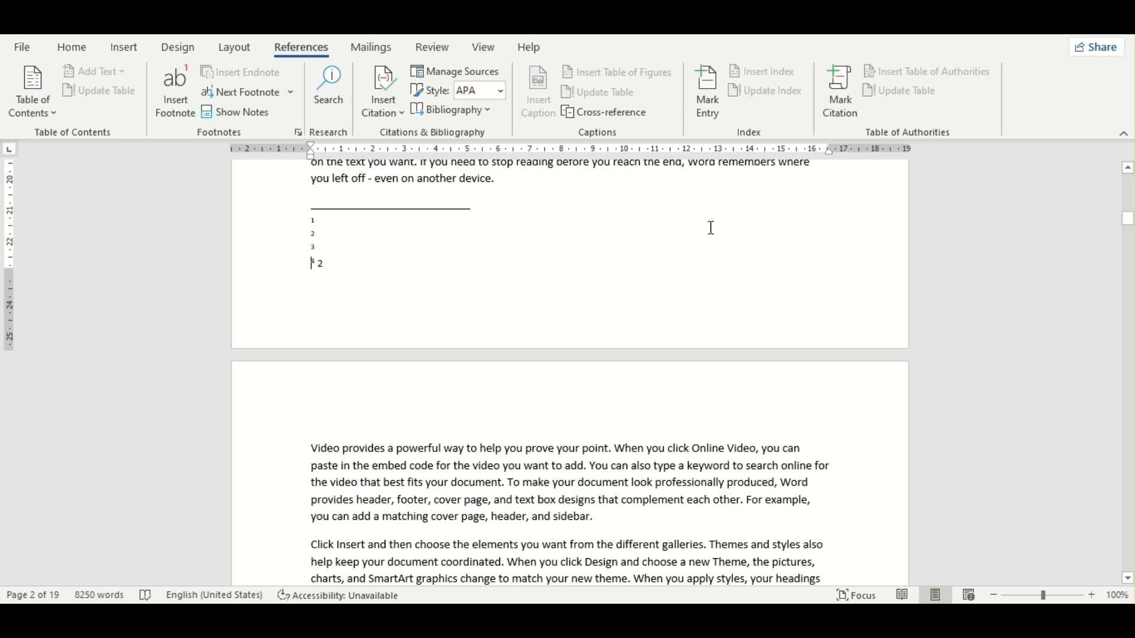
{"action": "scroll", "coordinate": [709, 228], "scroll_direction": "up", "scroll_amount": 4}
{"action": "left_click", "coordinate": [709, 118]}
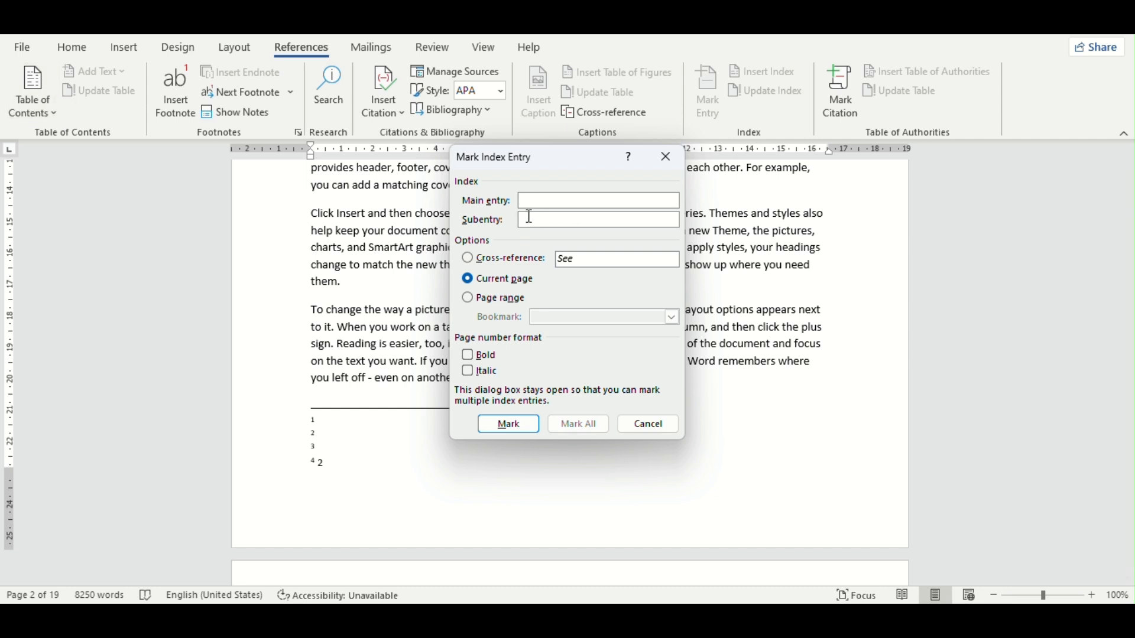
{"action": "left_click", "coordinate": [666, 157]}
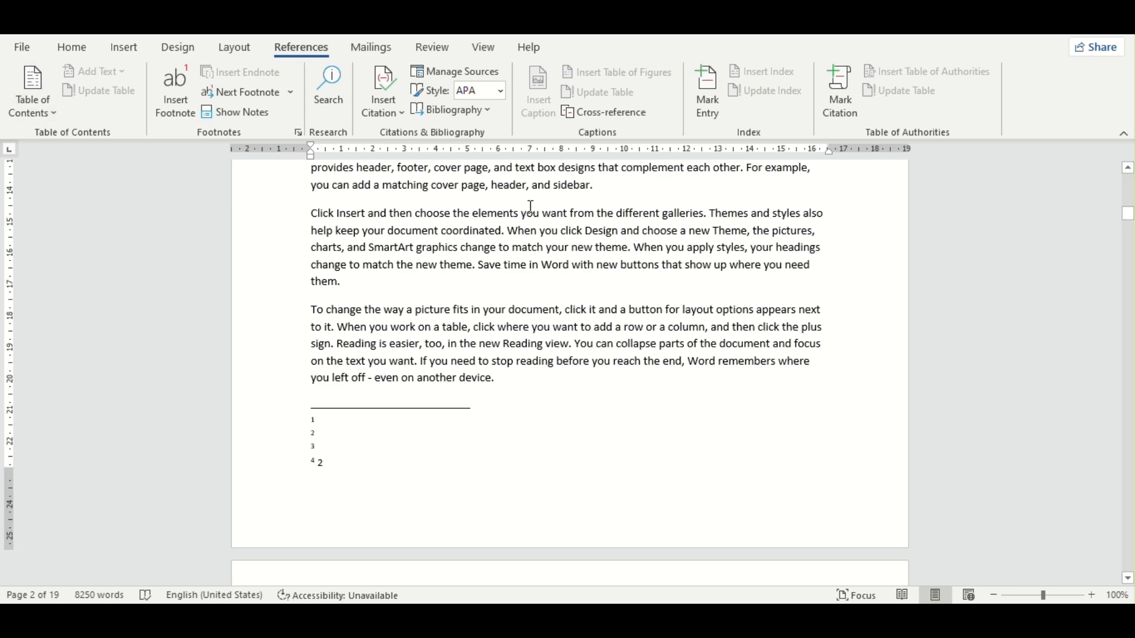
{"action": "scroll", "coordinate": [566, 348], "scroll_direction": "down", "scroll_amount": 3}
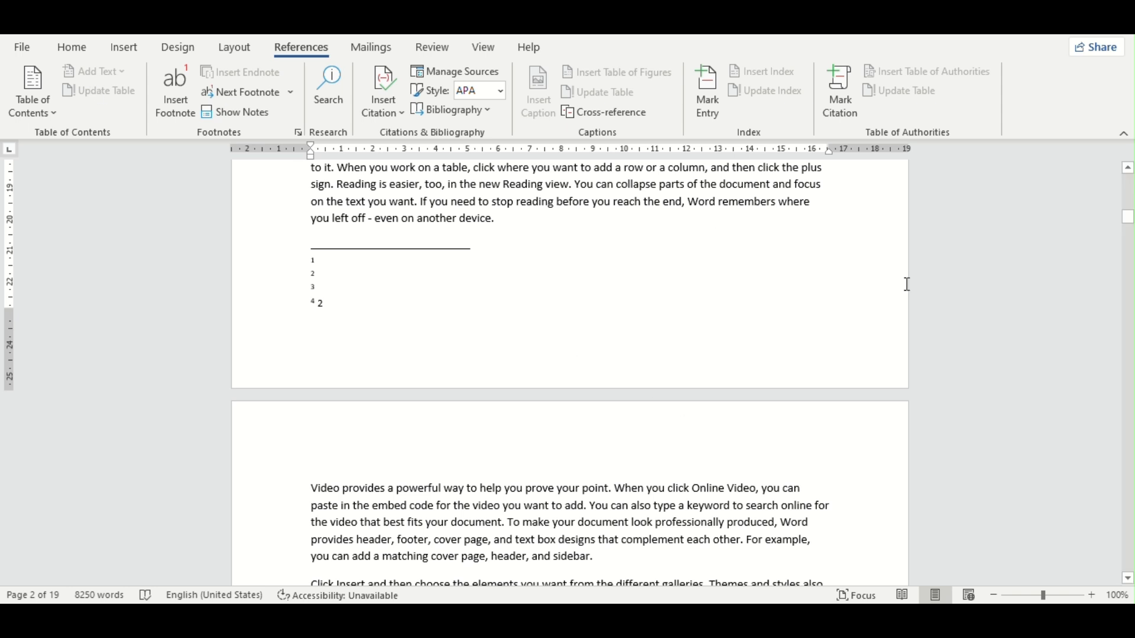
{"action": "left_click", "coordinate": [718, 94]}
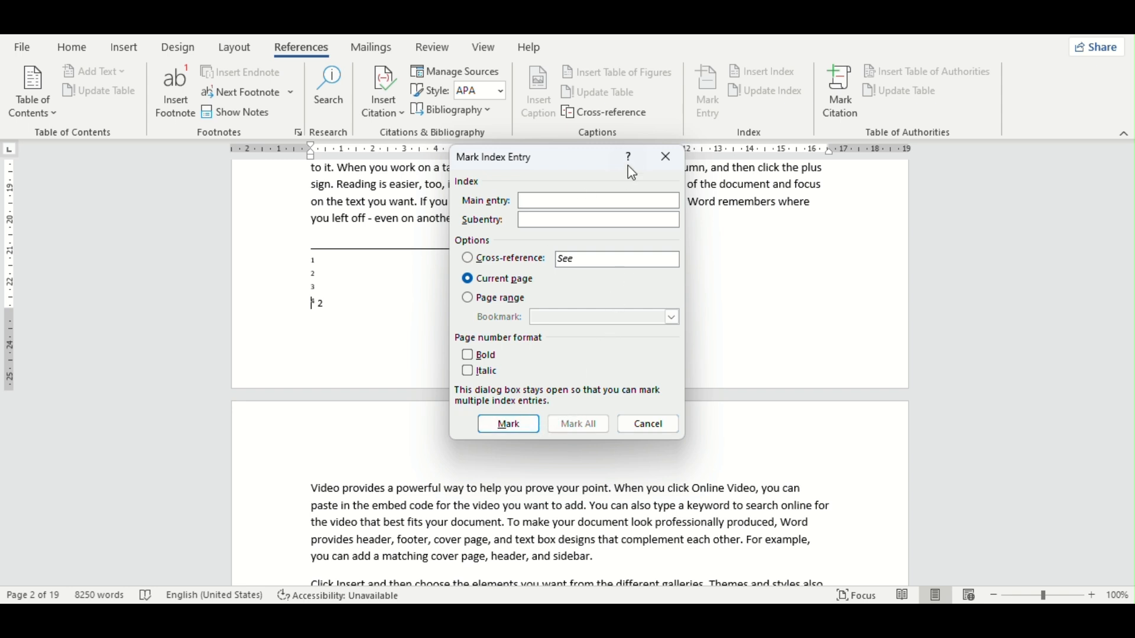
{"action": "left_click", "coordinate": [666, 157]}
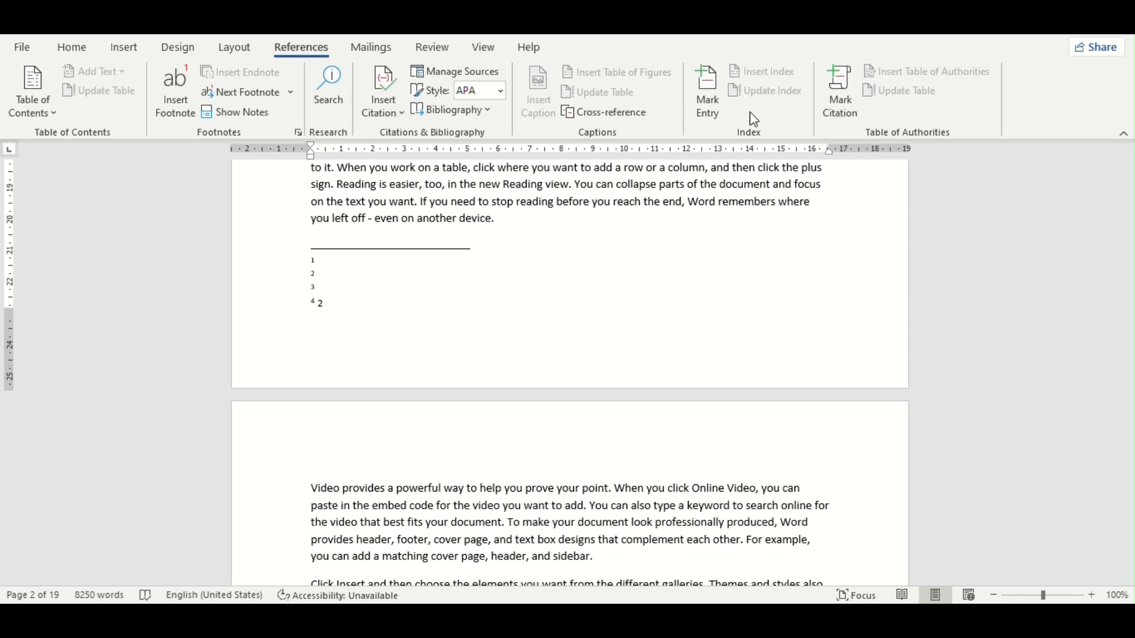
Step: From the start of page 3, examine the Mark Citation settings and the full category list, and close them without marking a citation
{"action": "scroll", "coordinate": [402, 417], "scroll_direction": "down", "scroll_amount": 1}
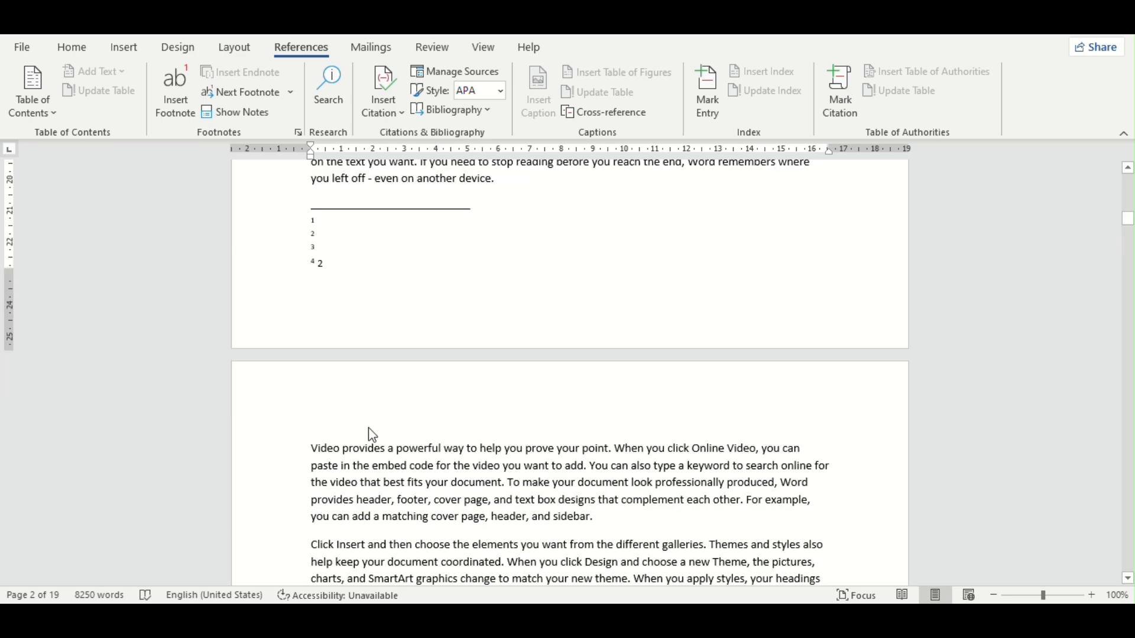
{"action": "left_click", "coordinate": [318, 434]}
{"action": "left_click", "coordinate": [840, 91]}
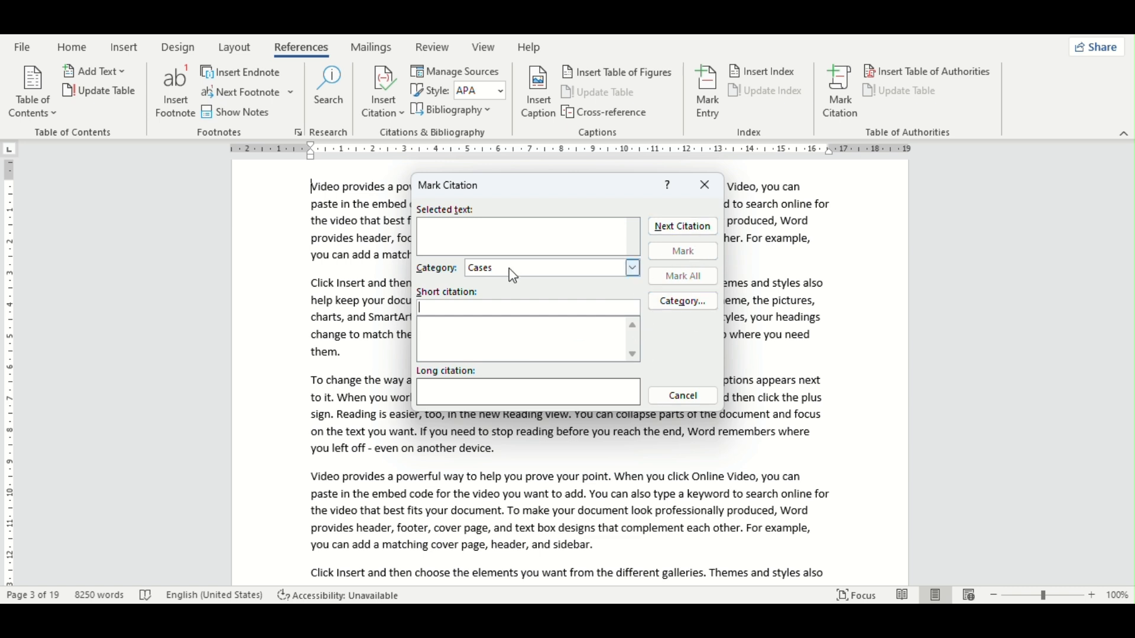
{"action": "left_click", "coordinate": [681, 301]}
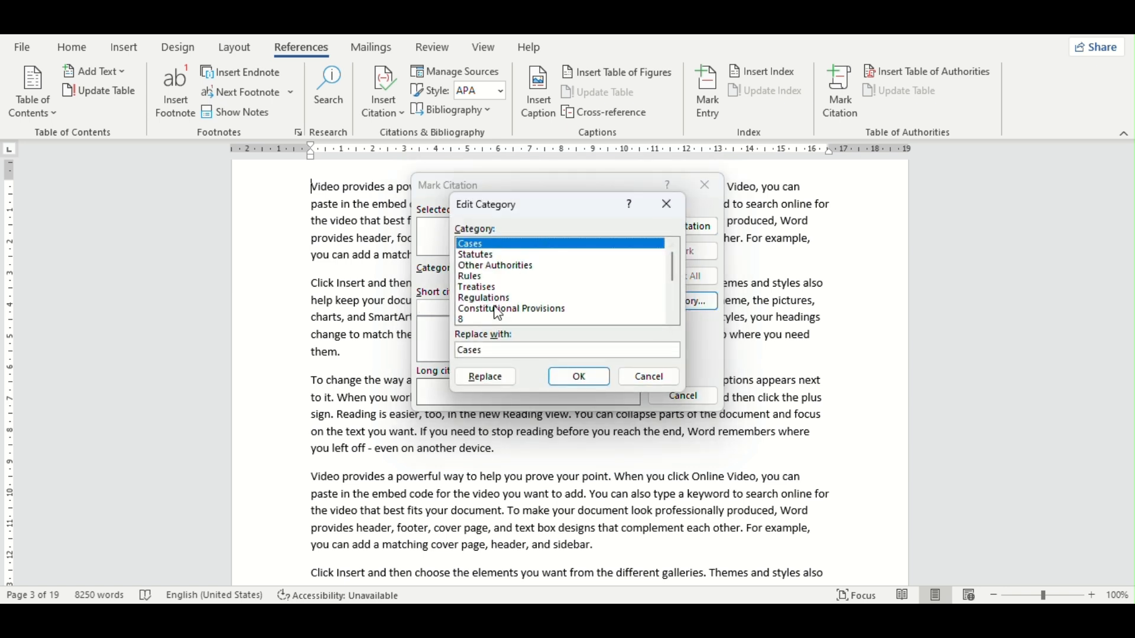
{"action": "scroll", "coordinate": [515, 299], "scroll_direction": "down", "scroll_amount": 3}
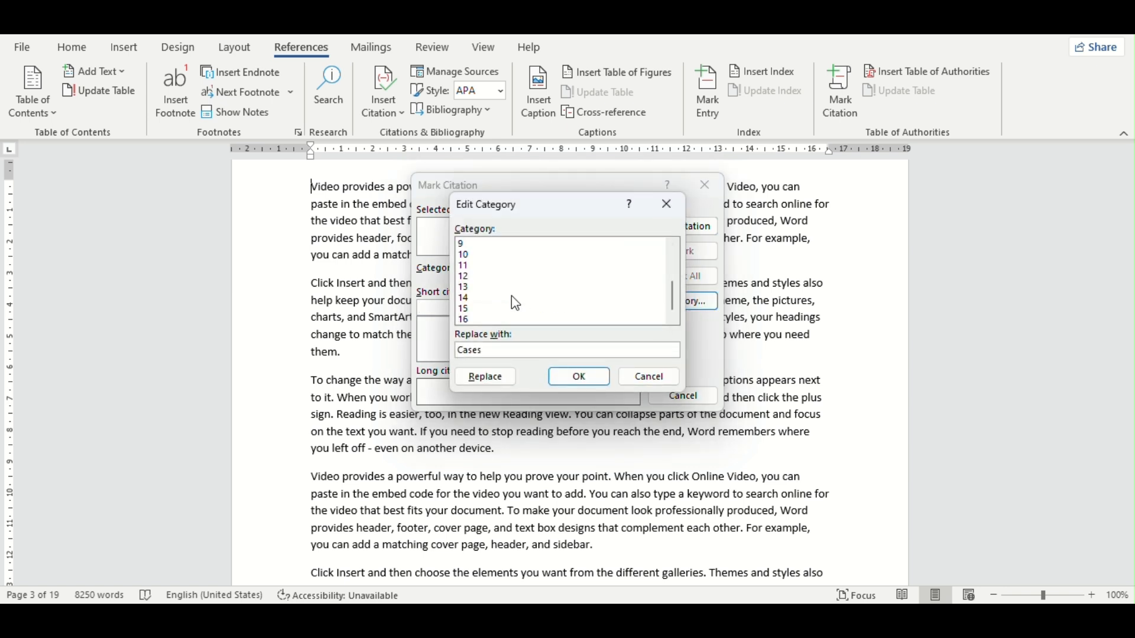
{"action": "left_click", "coordinate": [579, 378]}
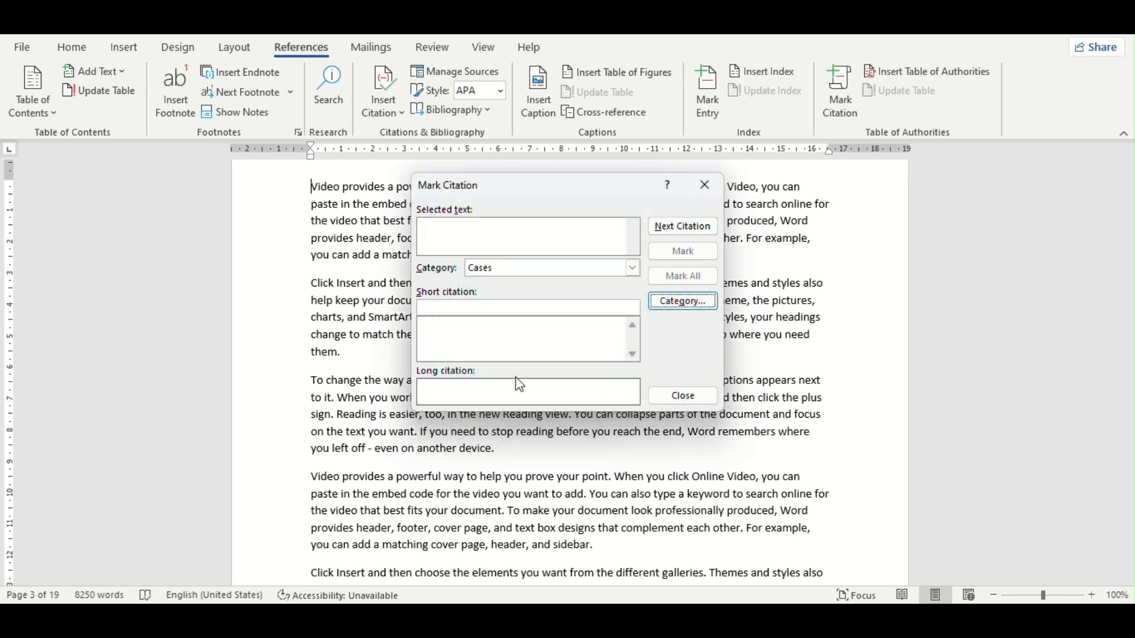
{"action": "left_click", "coordinate": [706, 186]}
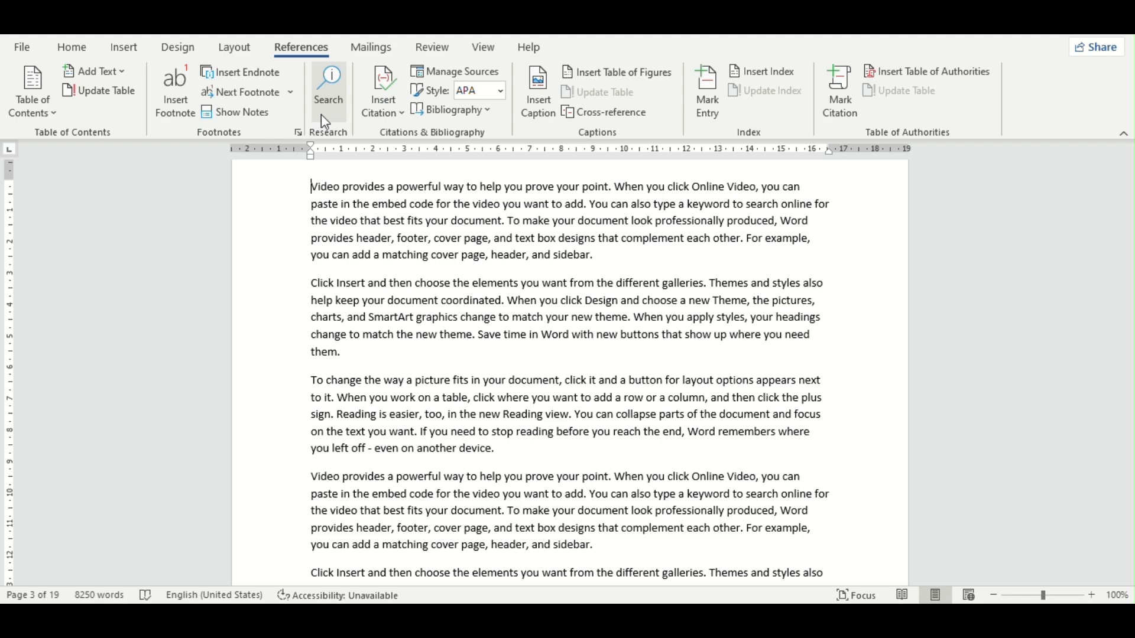
{"action": "scroll", "coordinate": [437, 195], "scroll_direction": "down", "scroll_amount": 10}
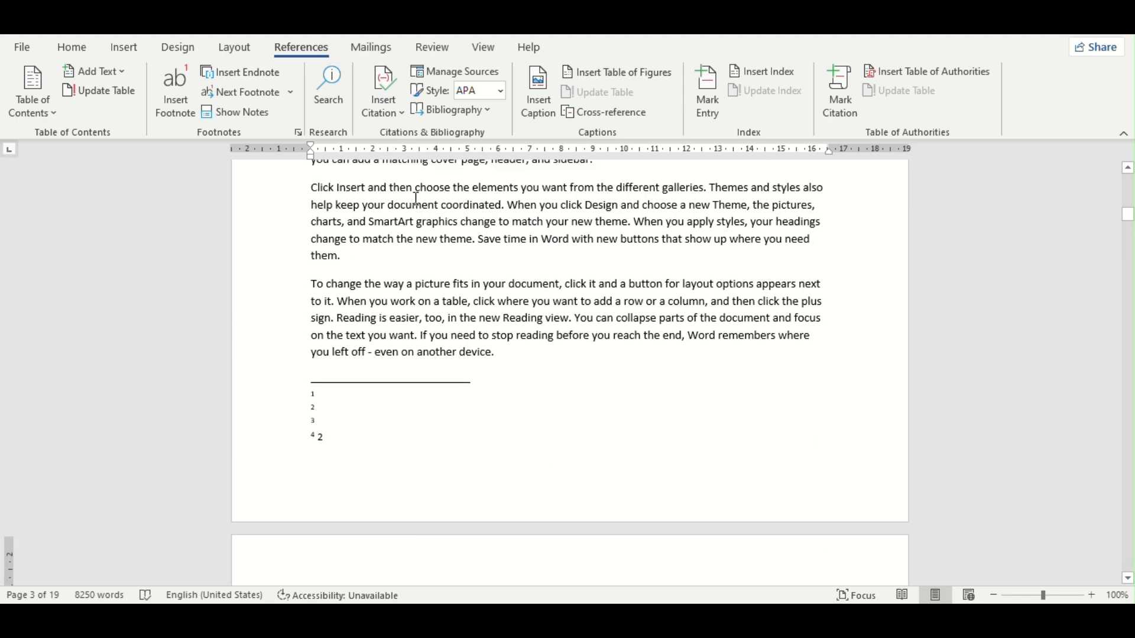
{"action": "scroll", "coordinate": [414, 199], "scroll_direction": "up", "scroll_amount": 10}
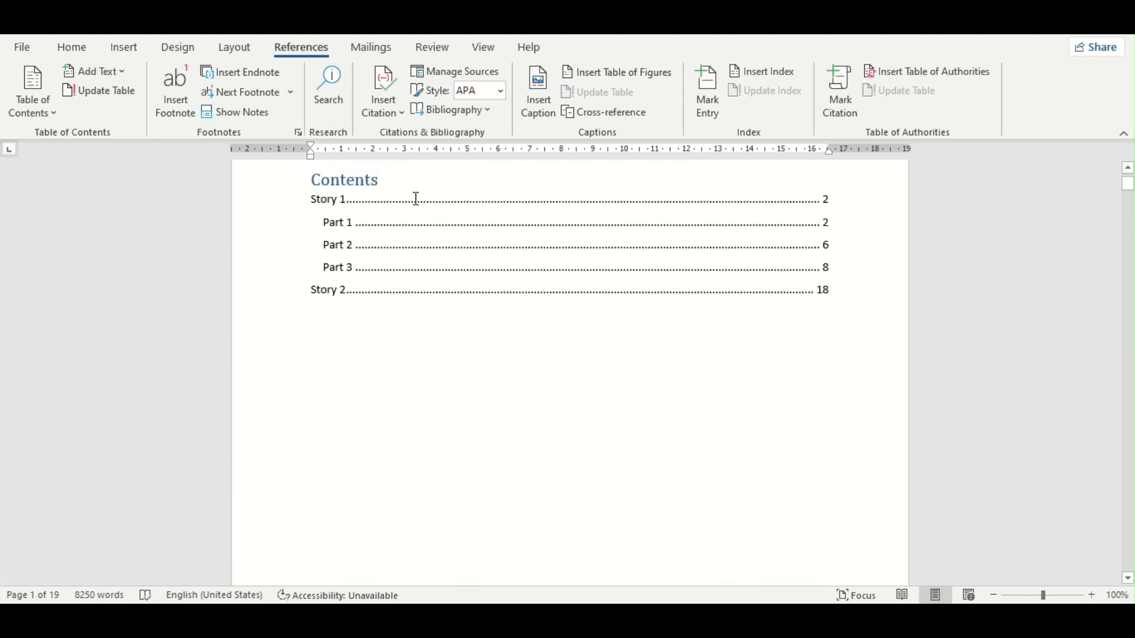